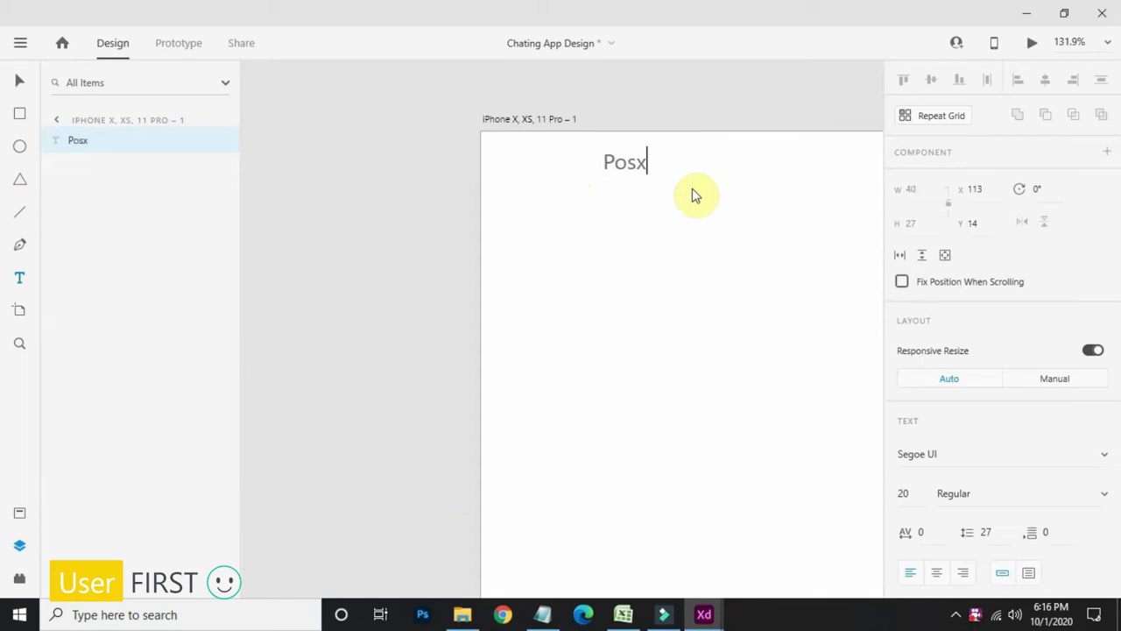
Step: Place the "Post" title near the artboard's top edge in 20 pt Arial Rounded MT Bold and center it horizontally
{"action": "left_click_drag", "start_coordinate": [646, 231], "coordinate": [547, 230]}
{"action": "left_click_drag", "start_coordinate": [537, 169], "coordinate": [563, 182]}
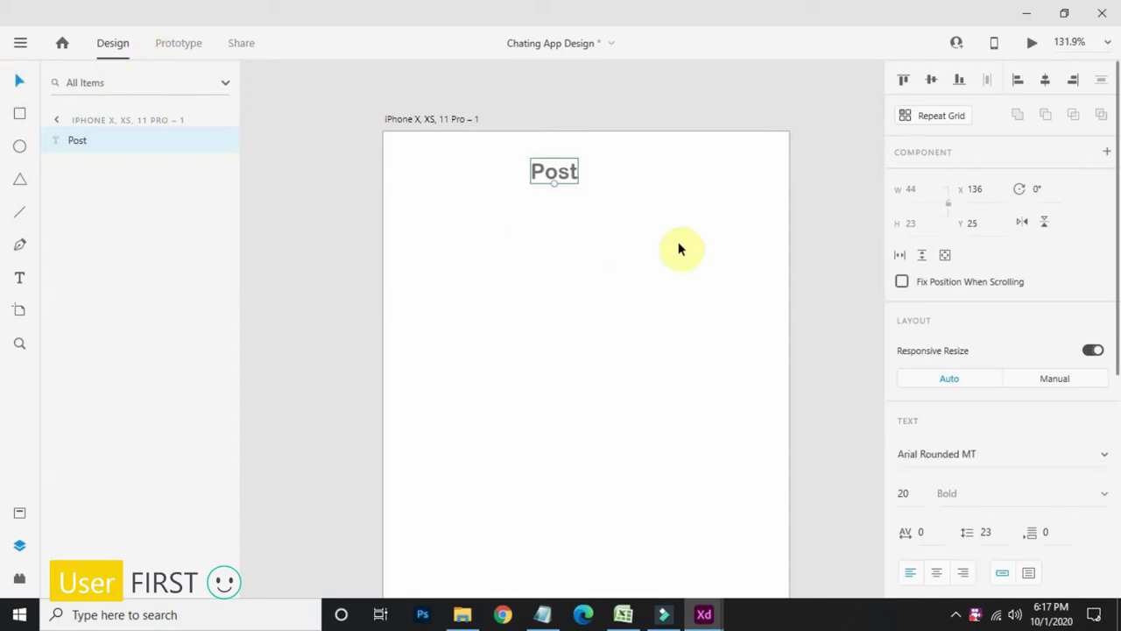
{"action": "left_click", "coordinate": [1042, 79]}
{"action": "left_click", "coordinate": [538, 168]}
{"action": "left_click", "coordinate": [578, 173]}
Step: Fill the "Post" title with black and enlarge its text to size 24
{"action": "scroll", "coordinate": [960, 430], "scroll_direction": "down", "scroll_amount": 4}
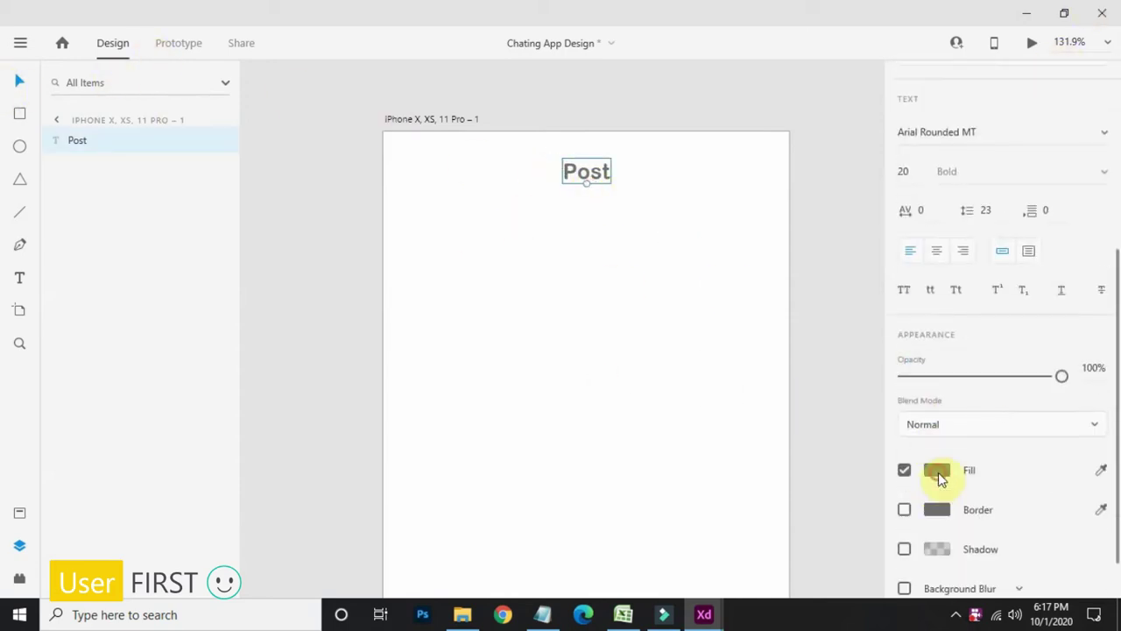
{"action": "left_click", "coordinate": [938, 471]}
{"action": "left_click_drag", "start_coordinate": [790, 435], "coordinate": [410, 584]}
{"action": "left_click", "coordinate": [585, 174]}
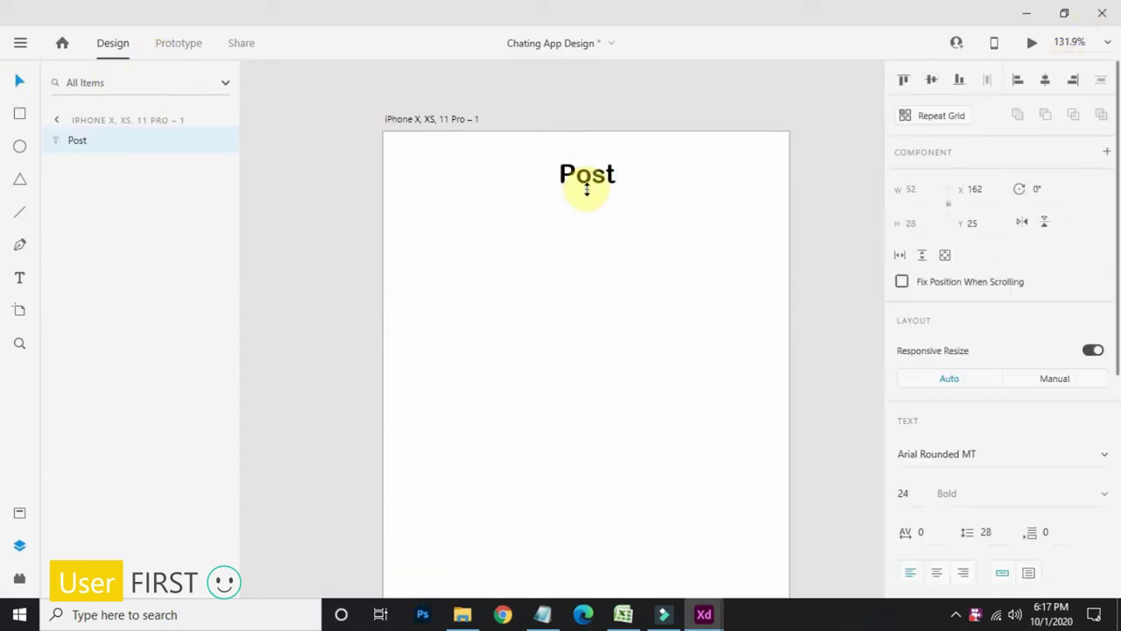
{"action": "left_click", "coordinate": [455, 312]}
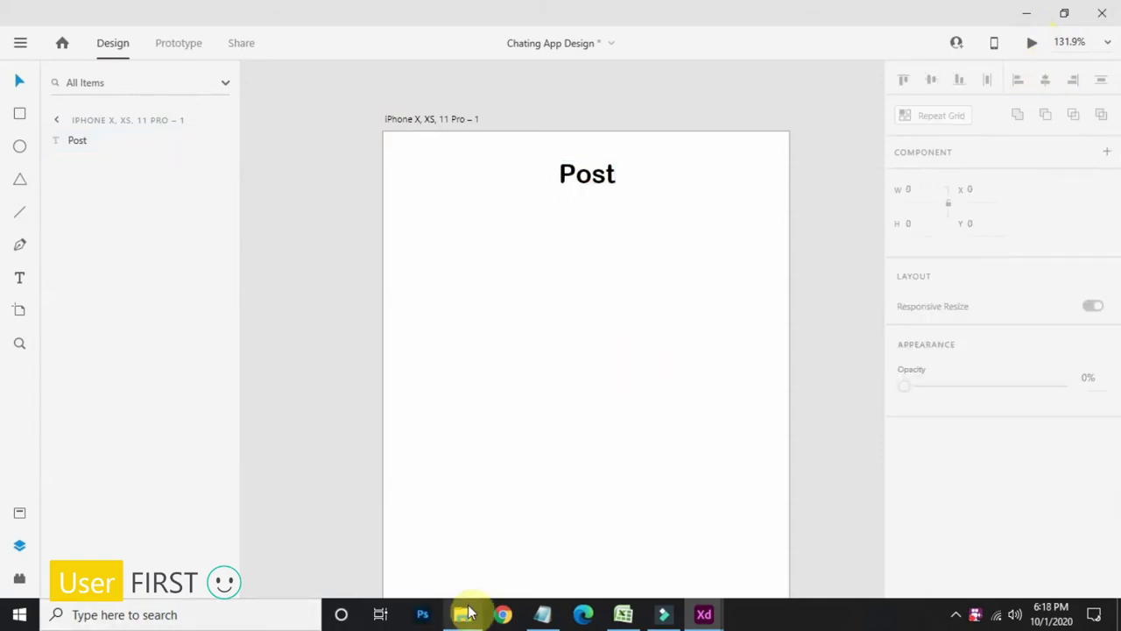
Step: Import all 11 SVG icons from the Asset folder onto the pasteboard above the artboard
{"action": "left_click", "coordinate": [469, 613]}
{"action": "left_click", "coordinate": [340, 267]}
{"action": "scroll", "coordinate": [340, 268], "scroll_direction": "down", "scroll_amount": 2}
{"action": "left_click", "coordinate": [452, 474], "text": "shift"}
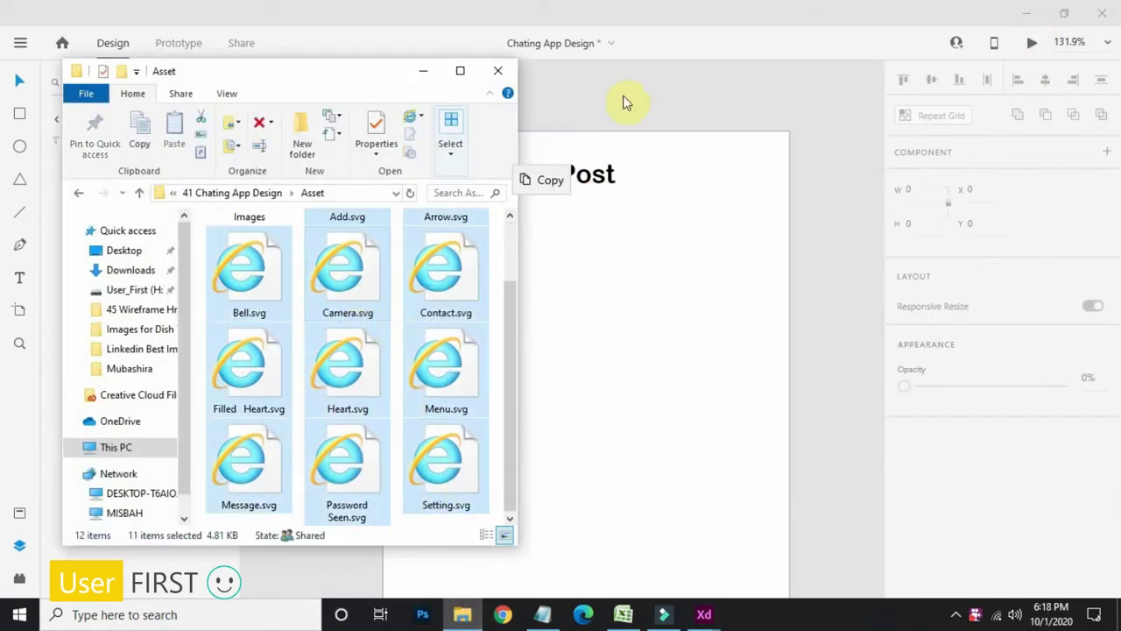
{"action": "left_click", "coordinate": [423, 71]}
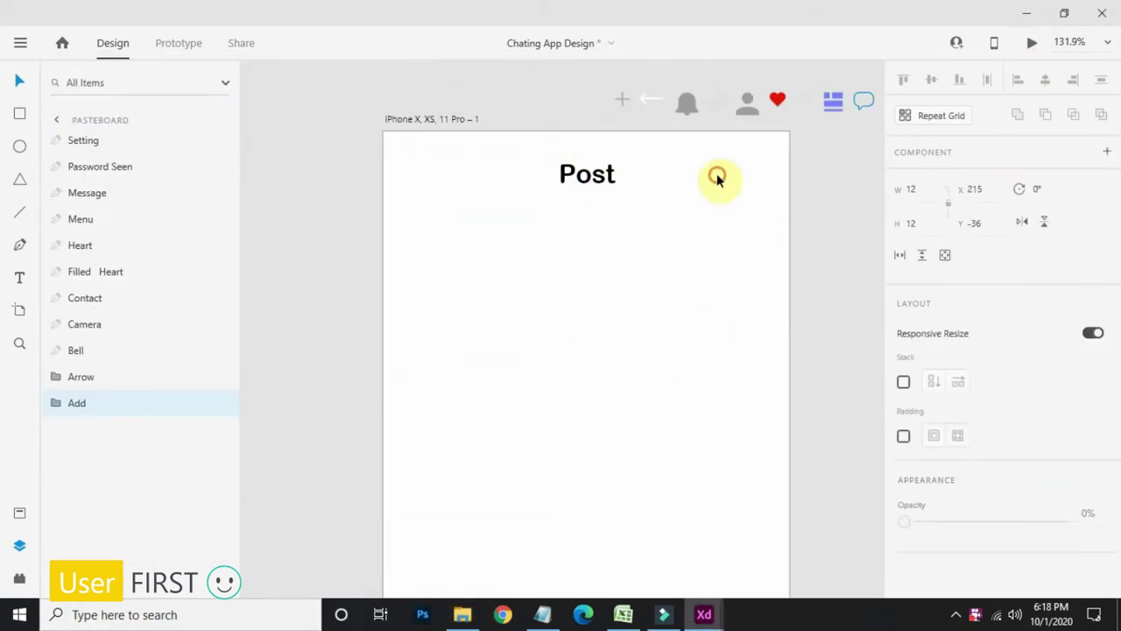
{"action": "left_click", "coordinate": [719, 178]}
Step: Move the outline heart and camera icons from the pasteboard into the header beside the title, with the camera at X 338, Y 25
{"action": "left_click_drag", "start_coordinate": [732, 162], "coordinate": [562, 249]}
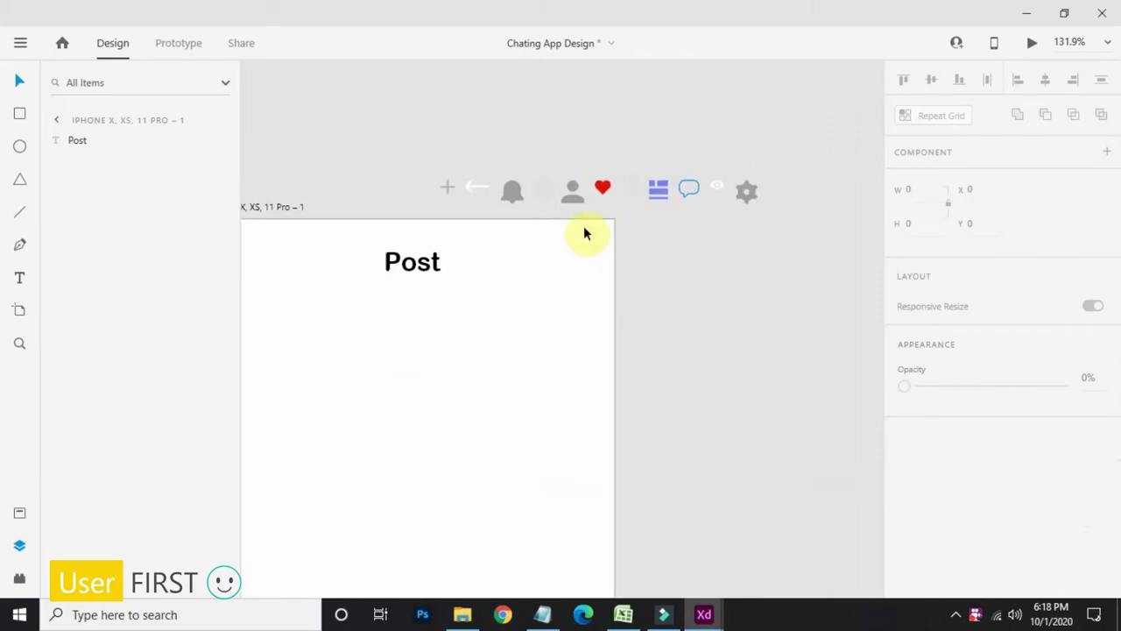
{"action": "scroll", "coordinate": [598, 204], "scroll_direction": "up", "scroll_amount": 4}
{"action": "left_click_drag", "start_coordinate": [683, 180], "coordinate": [411, 361]}
{"action": "left_click_drag", "start_coordinate": [461, 180], "coordinate": [577, 377]}
{"action": "scroll", "coordinate": [554, 371], "scroll_direction": "down", "scroll_amount": 3}
{"action": "scroll", "coordinate": [548, 361], "scroll_direction": "up", "scroll_amount": 3}
{"action": "scroll", "coordinate": [542, 354], "scroll_direction": "down", "scroll_amount": 2}
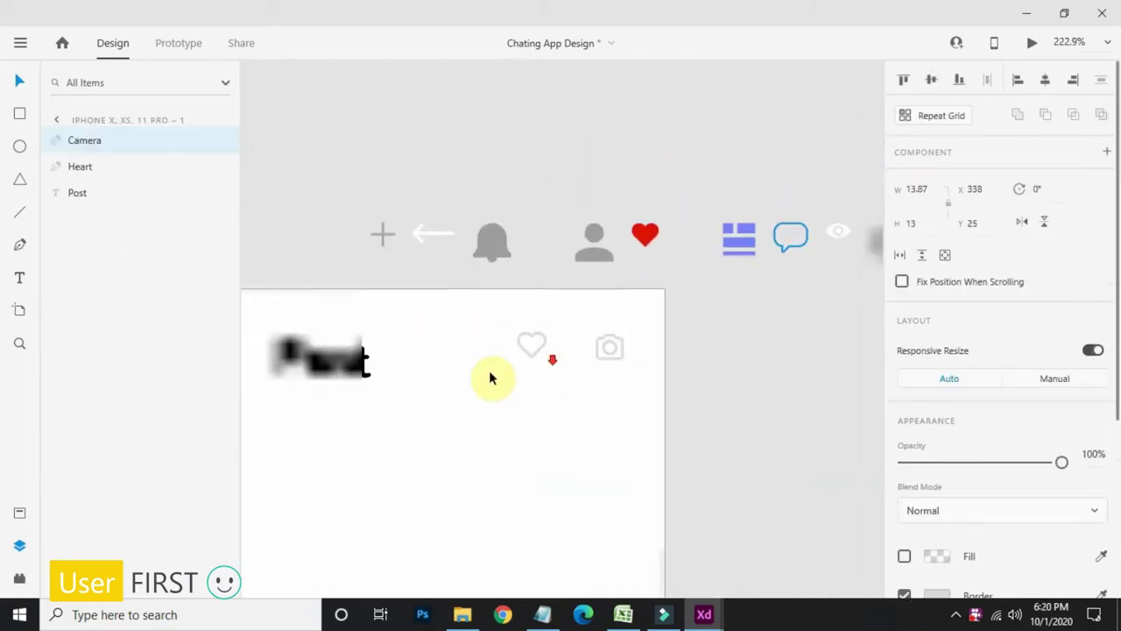
{"action": "left_click_drag", "start_coordinate": [478, 340], "coordinate": [473, 323]}
Step: Align the heart icon vertically with the camera icon and bring it closer, to X 302
{"action": "left_click", "coordinate": [681, 317]}
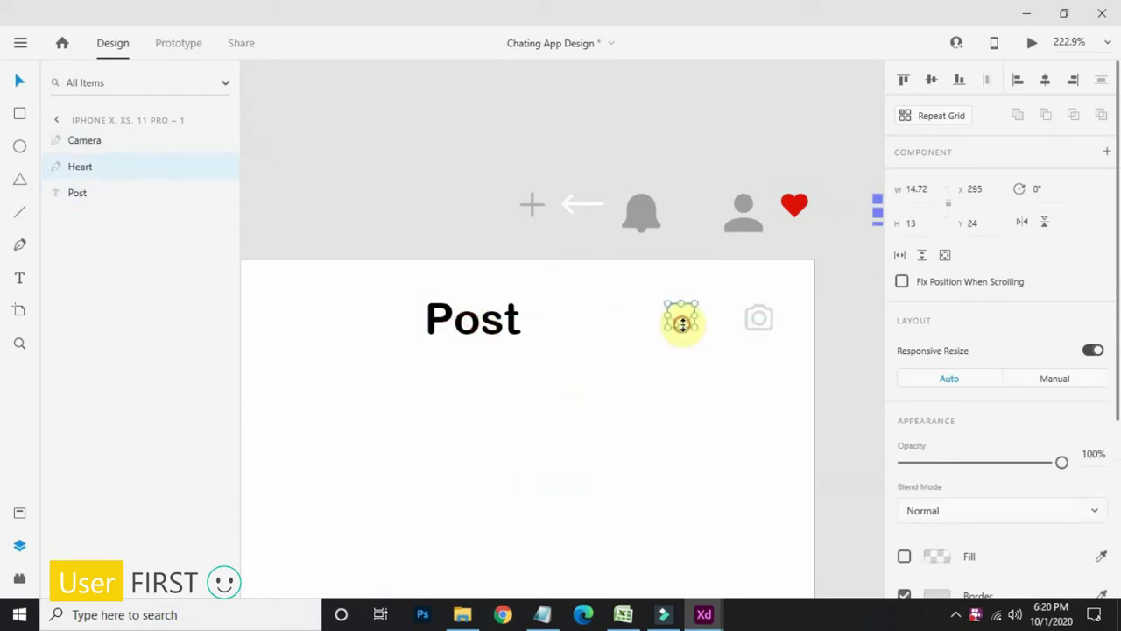
{"action": "left_click", "coordinate": [754, 326], "text": "shift"}
{"action": "key", "text": "ctrl+a"}
{"action": "left_click_drag", "start_coordinate": [551, 420], "coordinate": [671, 324]}
{"action": "left_click", "coordinate": [629, 363]}
{"action": "scroll", "coordinate": [630, 373], "scroll_direction": "down", "scroll_amount": 4}
{"action": "scroll", "coordinate": [707, 334], "scroll_direction": "up", "scroll_amount": 6}
{"action": "key", "text": "Right"}
{"action": "left_click", "coordinate": [587, 331]}
{"action": "left_click", "coordinate": [588, 326]}
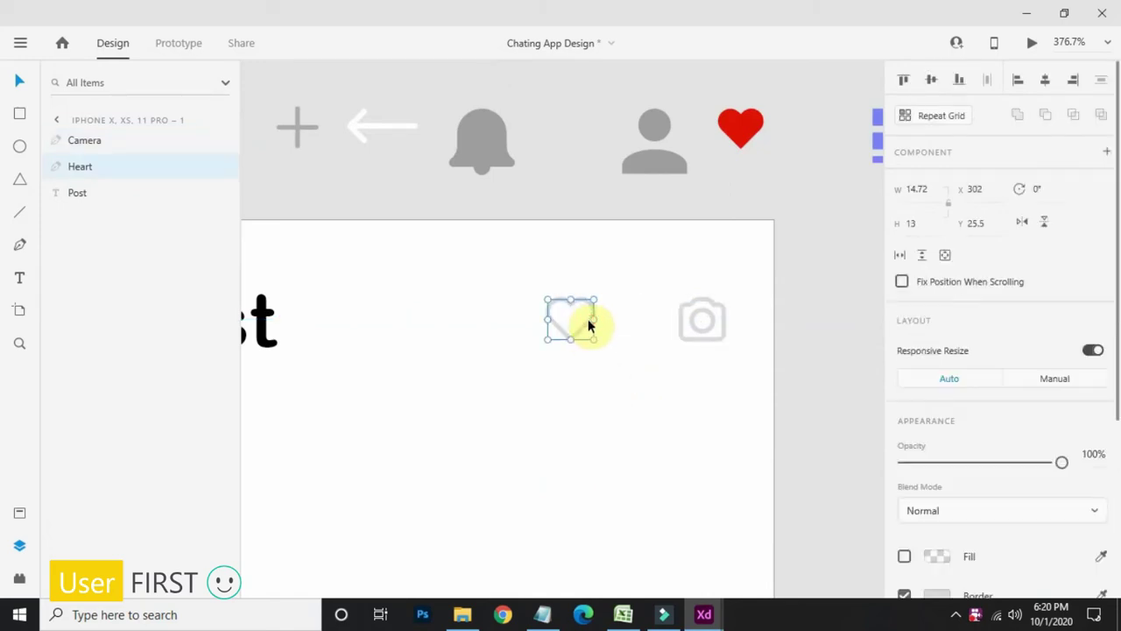
{"action": "left_click", "coordinate": [573, 466]}
{"action": "scroll", "coordinate": [576, 460], "scroll_direction": "down", "scroll_amount": 5}
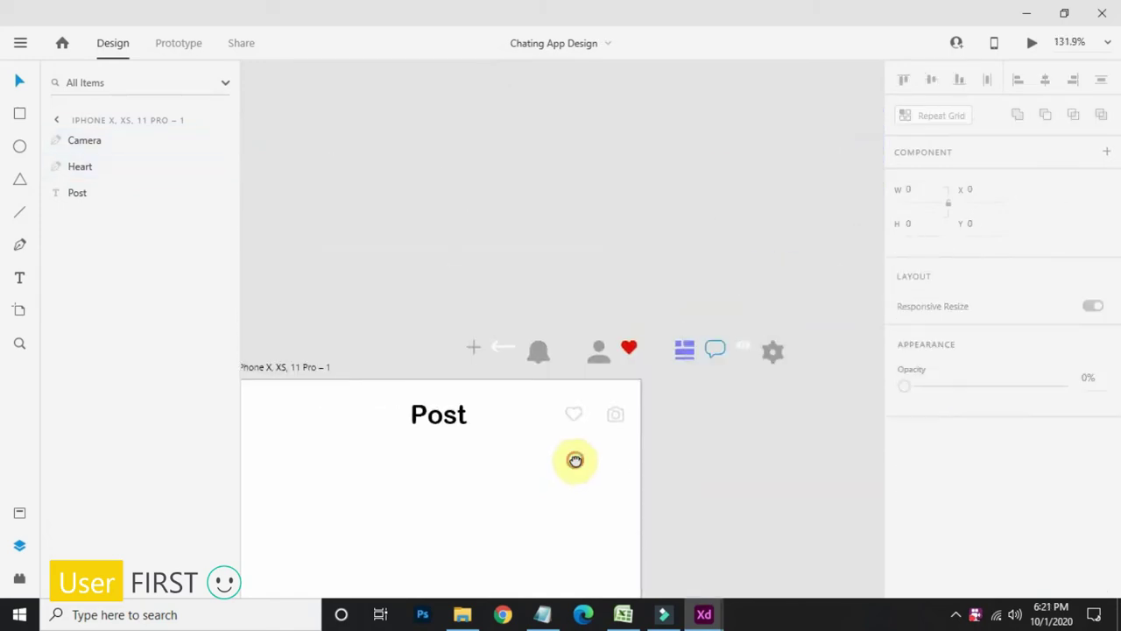
Step: Draw a 50 × 50 circle below the header near the artboard's left edge
{"action": "key", "text": "e"}
{"action": "scroll", "coordinate": [330, 340], "scroll_direction": "up", "scroll_amount": 3}
{"action": "left_click_drag", "start_coordinate": [297, 211], "coordinate": [404, 315]}
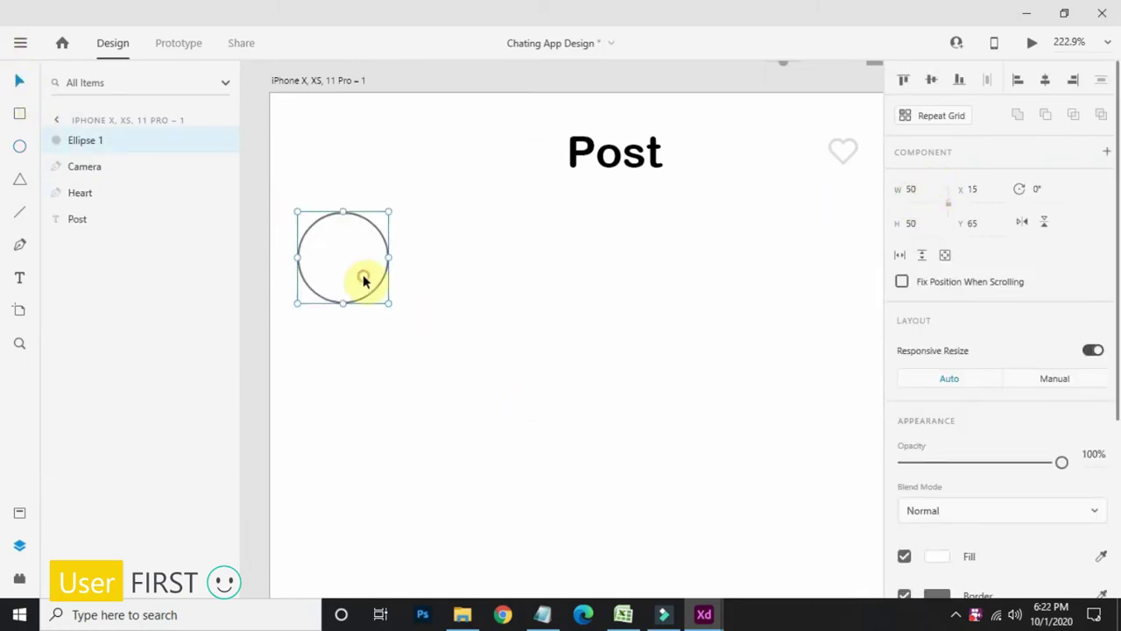
Step: Reposition the circle at X 19, Y 69 below the header
{"action": "left_click_drag", "start_coordinate": [363, 280], "coordinate": [358, 283]}
{"action": "left_click", "coordinate": [928, 81]}
{"action": "key", "text": "ctrl+z"}
{"action": "left_click", "coordinate": [372, 377]}
{"action": "scroll", "coordinate": [372, 375], "scroll_direction": "down", "scroll_amount": 3}
{"action": "left_click_drag", "start_coordinate": [374, 345], "coordinate": [372, 315]}
{"action": "left_click_drag", "start_coordinate": [348, 289], "coordinate": [354, 287]}
Step: Remove the circle's border and fill it with light gray #E4E4E4
{"action": "scroll", "coordinate": [350, 272], "scroll_direction": "up", "scroll_amount": 3}
{"action": "scroll", "coordinate": [916, 498], "scroll_direction": "down", "scroll_amount": 3}
{"action": "left_click", "coordinate": [904, 362]}
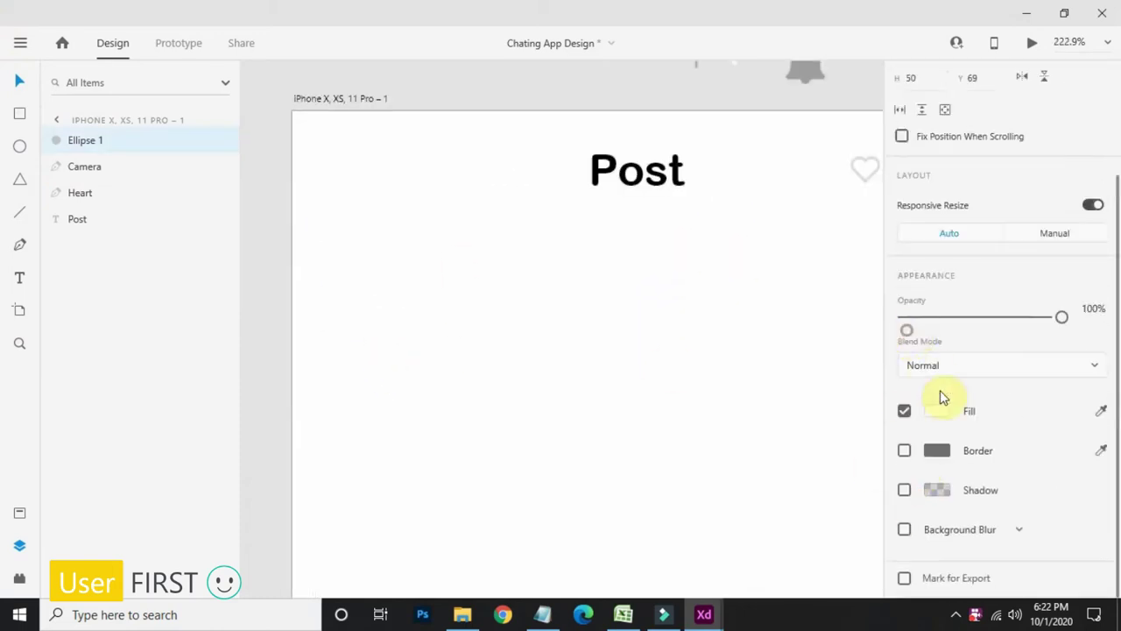
{"action": "left_click", "coordinate": [937, 408]}
{"action": "left_click_drag", "start_coordinate": [710, 406], "coordinate": [637, 327]}
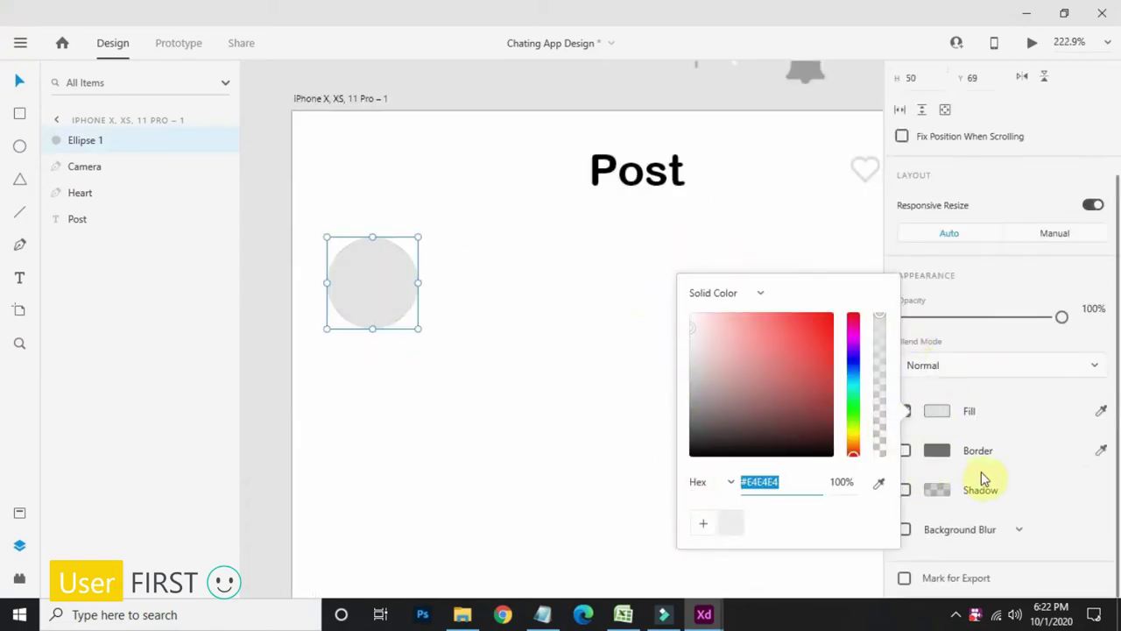
Step: Try a drop shadow with a different blur on the gray circle, and turn the shadow off again
{"action": "left_click", "coordinate": [904, 490]}
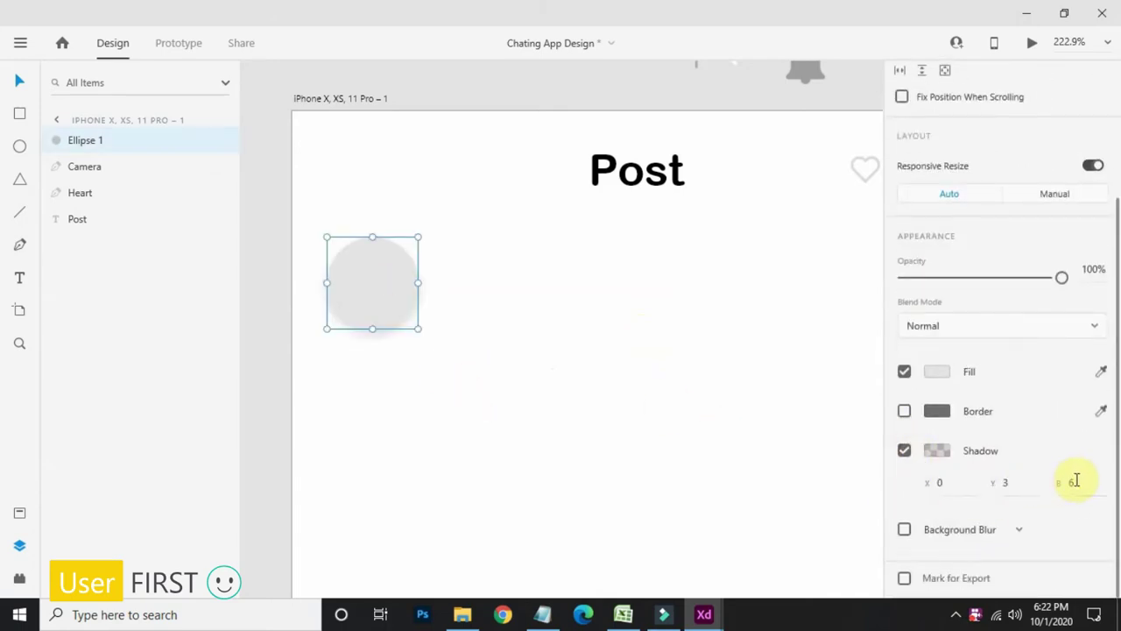
{"action": "type", "text": "51"}
{"action": "key", "text": "Return"}
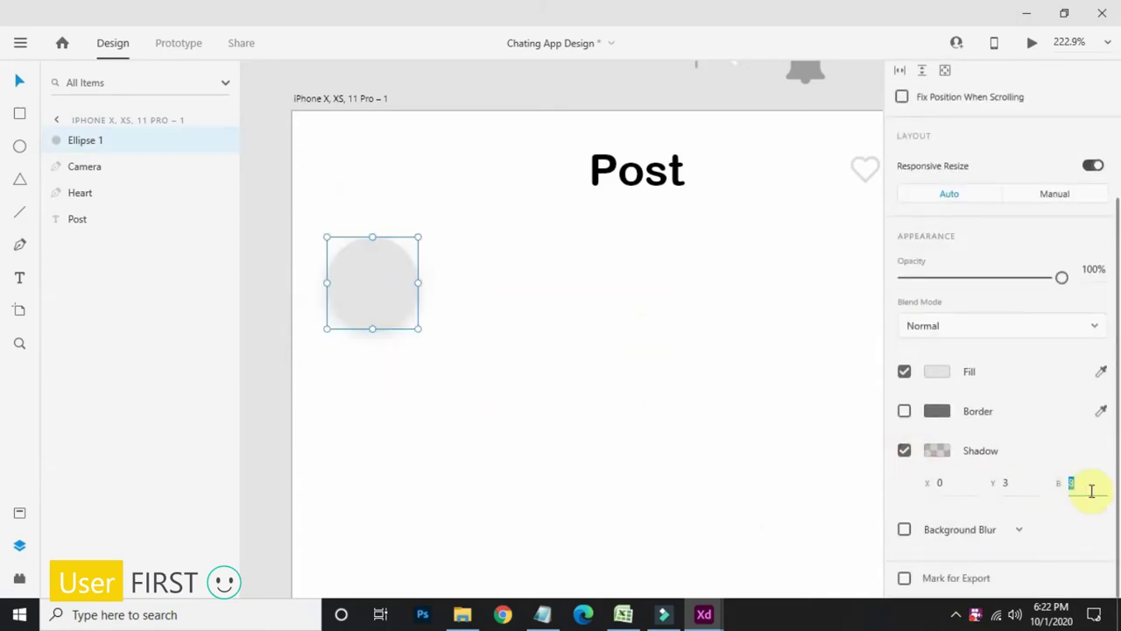
{"action": "left_click", "coordinate": [682, 411]}
{"action": "left_click", "coordinate": [391, 298]}
{"action": "scroll", "coordinate": [1001, 487], "scroll_direction": "down", "scroll_amount": 3}
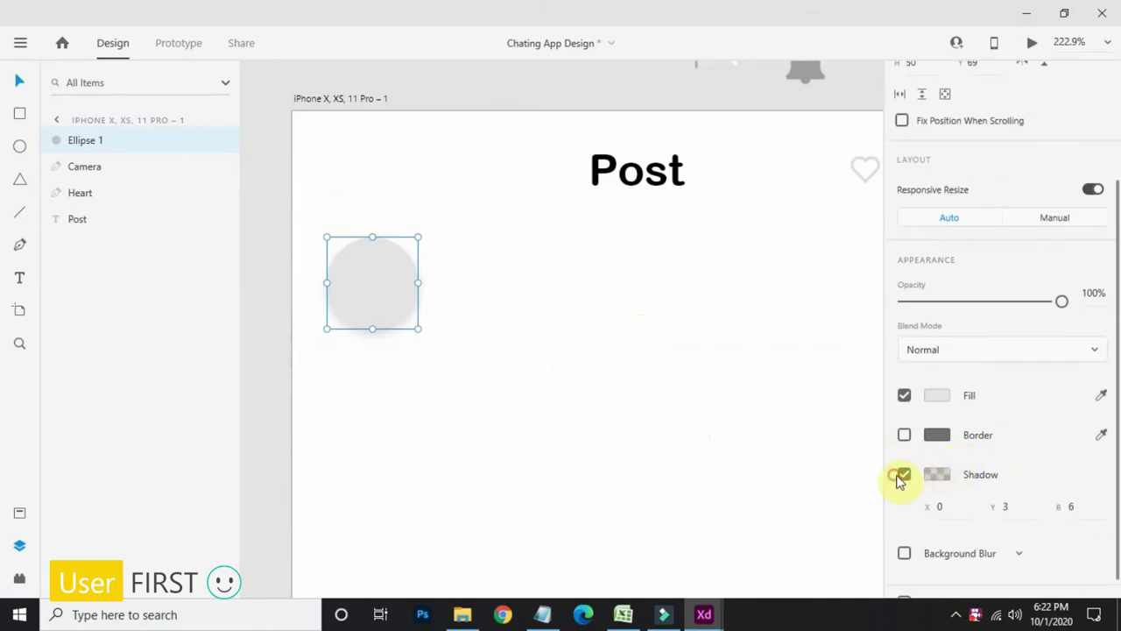
{"action": "left_click", "coordinate": [903, 475]}
{"action": "left_click", "coordinate": [586, 391]}
Step: Move the plus icon from the pasteboard onto the gray circle and center it there
{"action": "scroll", "coordinate": [564, 386], "scroll_direction": "down", "scroll_amount": 3}
{"action": "left_click_drag", "start_coordinate": [620, 239], "coordinate": [473, 338]}
{"action": "scroll", "coordinate": [467, 339], "scroll_direction": "up", "scroll_amount": 5}
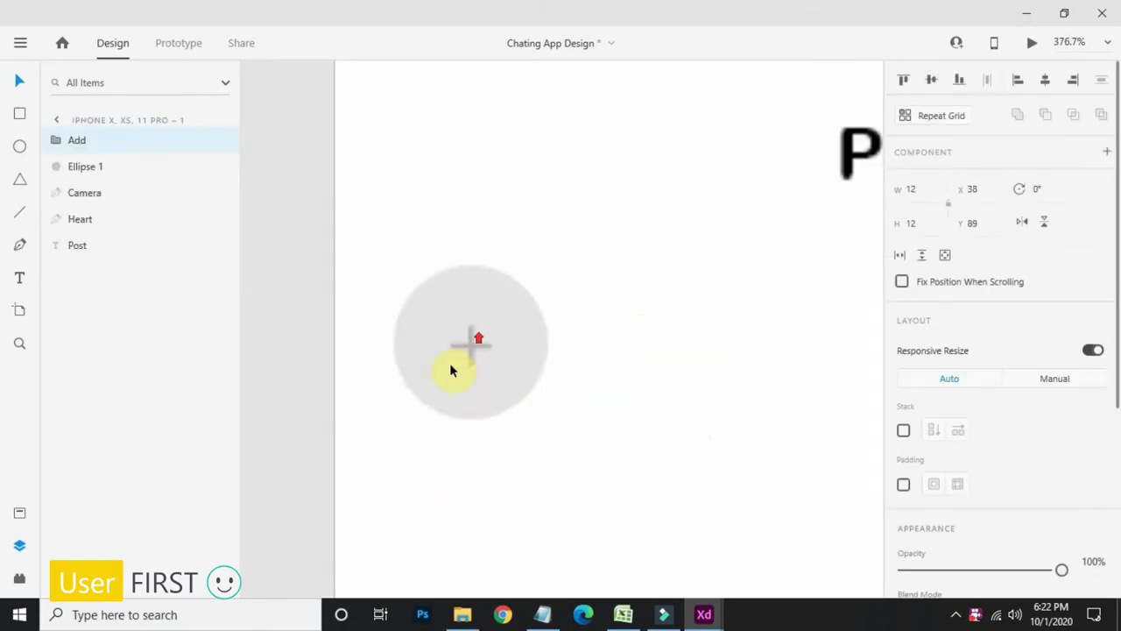
{"action": "left_click", "coordinate": [469, 376], "text": "shift"}
Step: Resize the gray circle to 45 × 45 and center the plus icon inside it again
{"action": "left_click", "coordinate": [499, 325]}
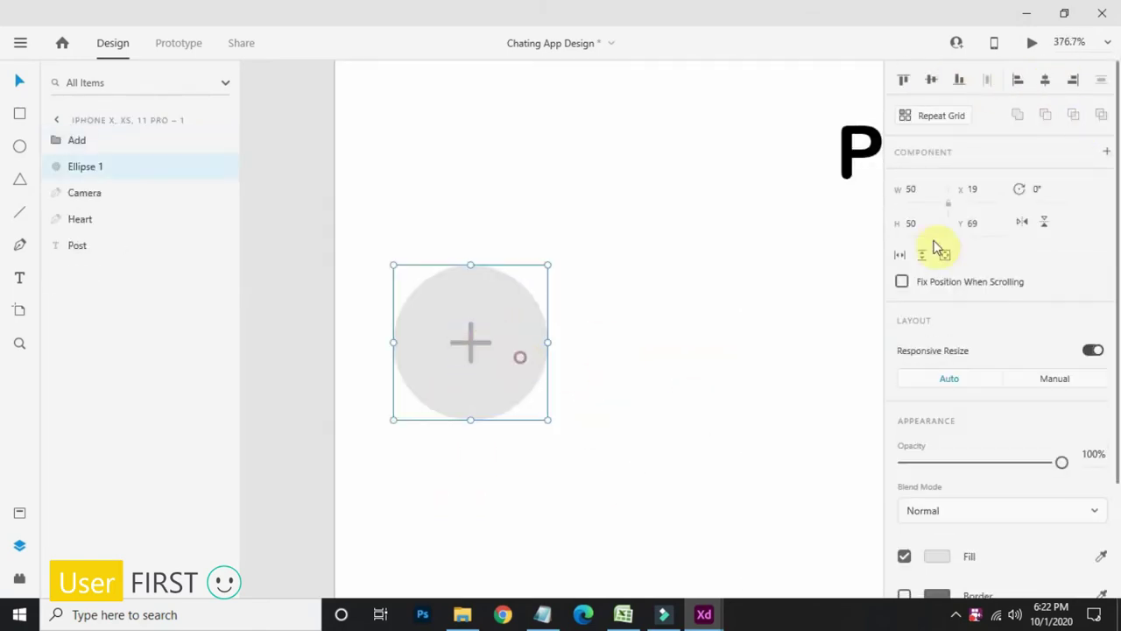
{"action": "type", "text": "45"}
{"action": "key", "text": "Return"}
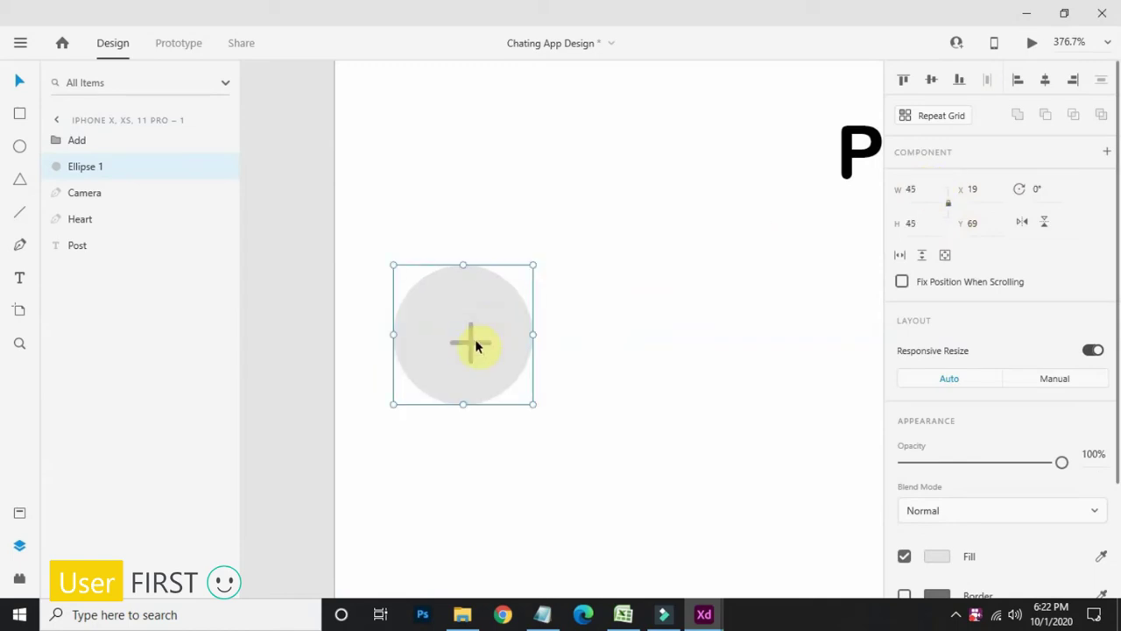
{"action": "left_click", "coordinate": [476, 344], "text": "shift"}
{"action": "left_click", "coordinate": [757, 330]}
{"action": "scroll", "coordinate": [708, 396], "scroll_direction": "down", "scroll_amount": 5}
{"action": "left_click_drag", "start_coordinate": [698, 403], "coordinate": [593, 367]}
{"action": "left_click_drag", "start_coordinate": [531, 321], "coordinate": [566, 421]}
{"action": "scroll", "coordinate": [548, 378], "scroll_direction": "up", "scroll_amount": 5}
{"action": "scroll", "coordinate": [547, 349], "scroll_direction": "down", "scroll_amount": 3}
{"action": "scroll", "coordinate": [567, 422], "scroll_direction": "up", "scroll_amount": 3}
{"action": "key", "text": "Escape"}
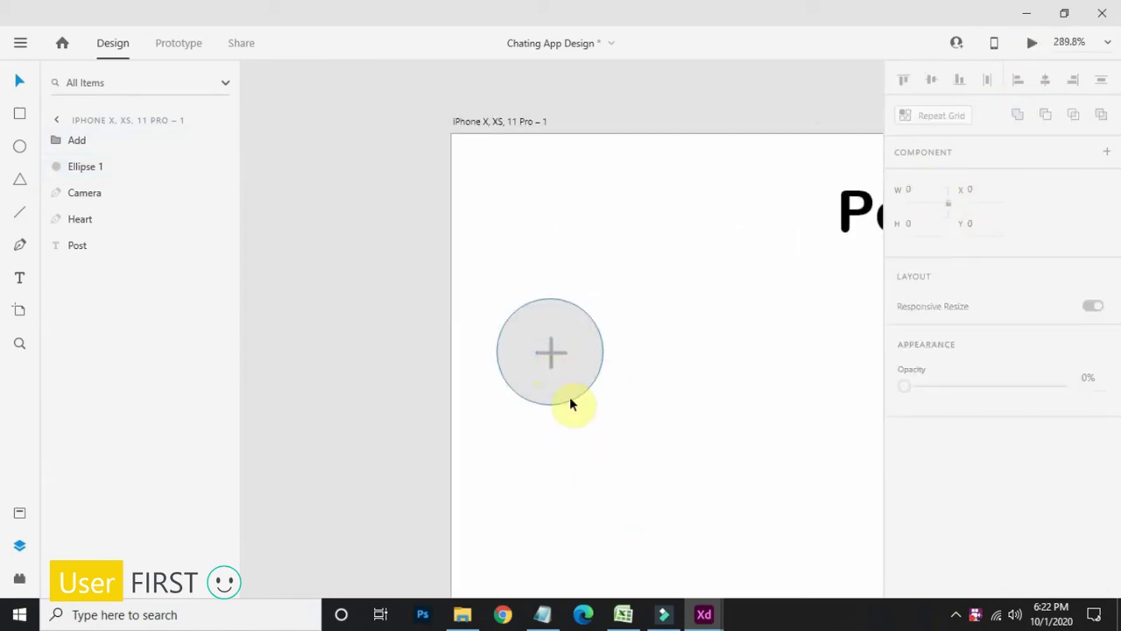
Step: Move the gray circle and its plus icon down together so the circle sits at Y 71
{"action": "scroll", "coordinate": [594, 409], "scroll_direction": "right", "scroll_amount": 2}
{"action": "left_click", "coordinate": [471, 361]}
{"action": "left_click", "coordinate": [474, 360], "text": "shift"}
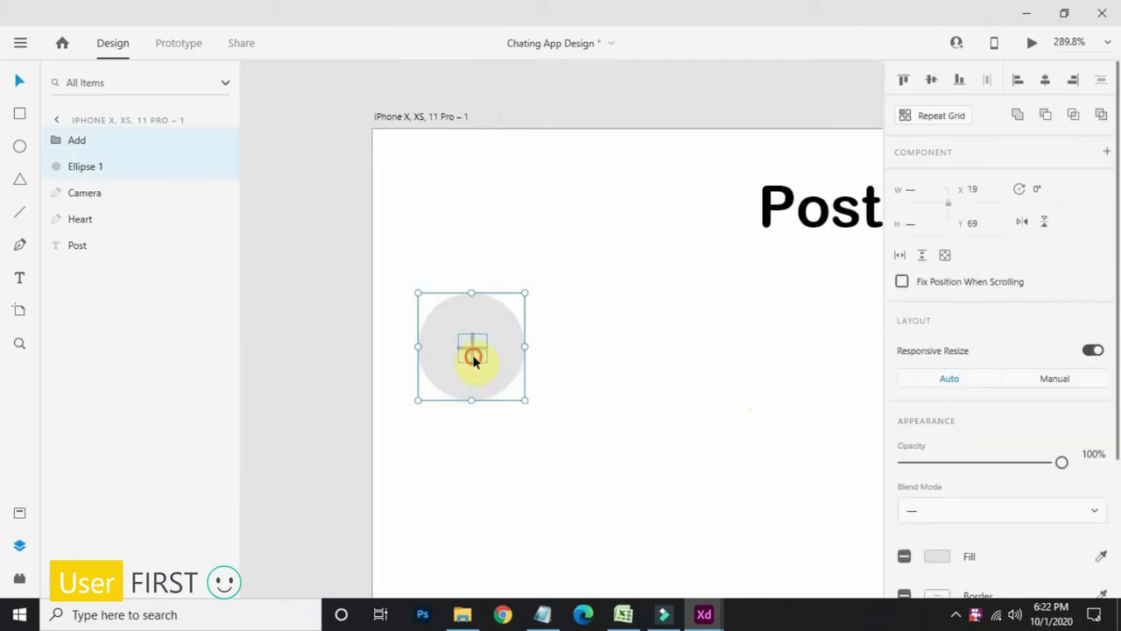
{"action": "left_click_drag", "start_coordinate": [474, 360], "coordinate": [471, 361]}
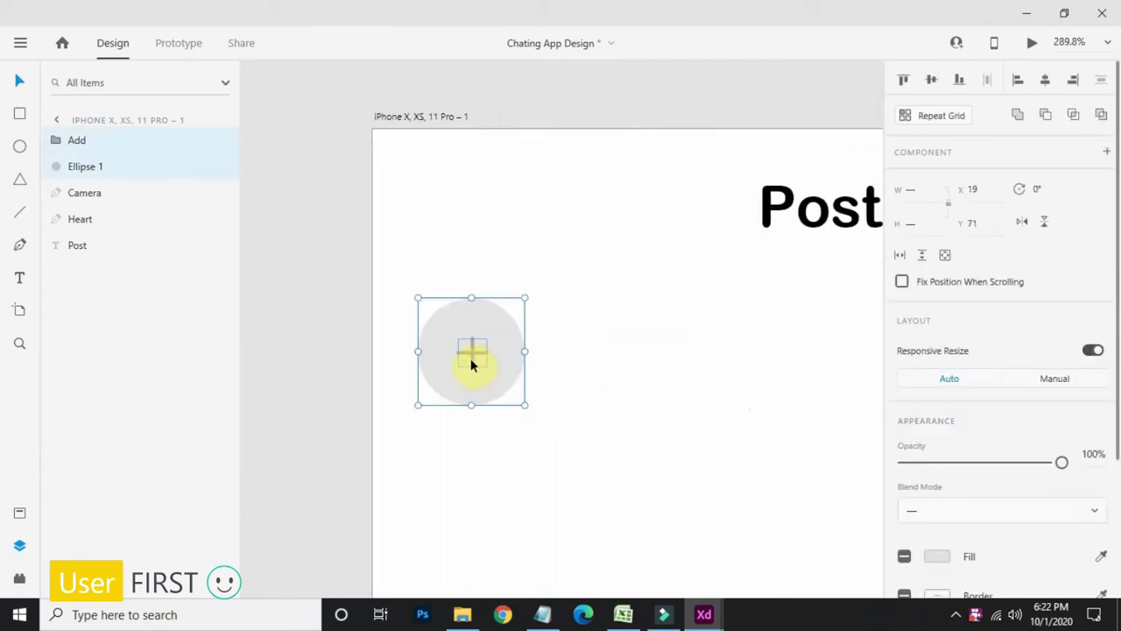
Step: Repeat the gray circle horizontally with Repeat Grid, widening the gaps and extending the grid to a width of 375
{"action": "scroll", "coordinate": [551, 451], "scroll_direction": "down", "scroll_amount": 3}
{"action": "left_click_drag", "start_coordinate": [538, 436], "coordinate": [473, 411]}
{"action": "left_click", "coordinate": [491, 400]}
{"action": "left_click", "coordinate": [477, 383]}
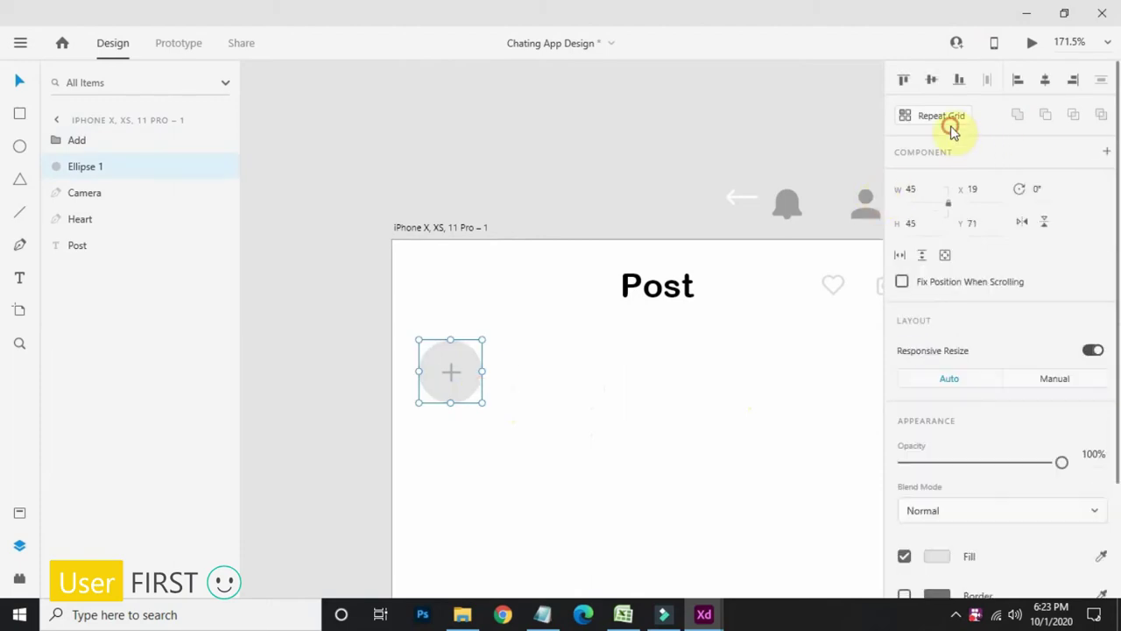
{"action": "left_click", "coordinate": [950, 123]}
{"action": "left_click_drag", "start_coordinate": [823, 281], "coordinate": [735, 229]}
{"action": "left_click_drag", "start_coordinate": [367, 318], "coordinate": [740, 325]}
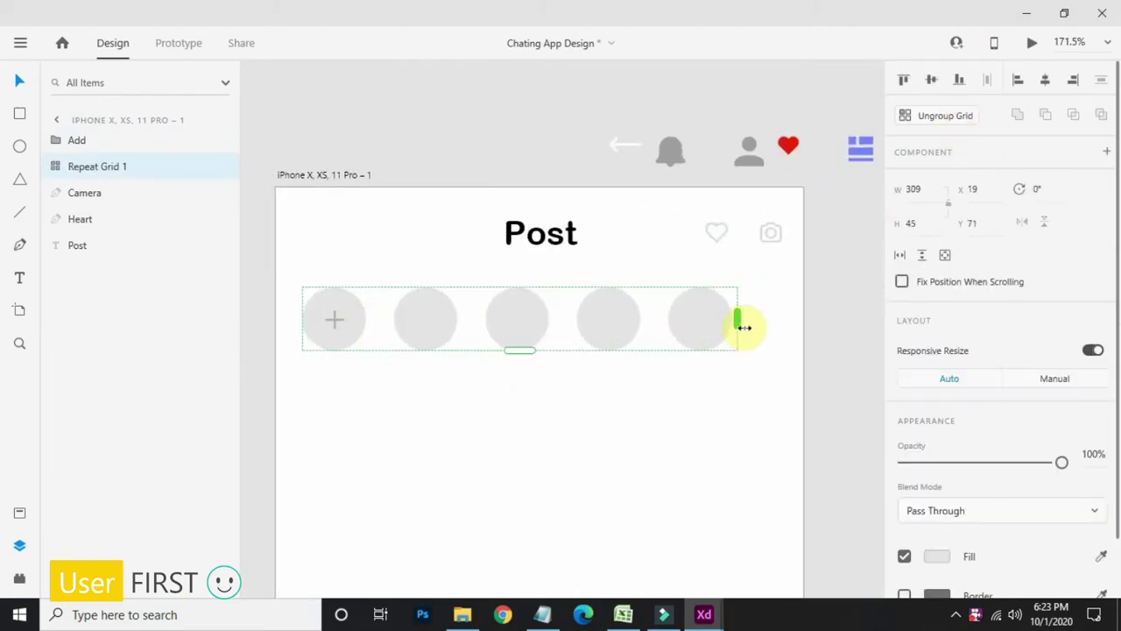
{"action": "left_click_drag", "start_coordinate": [647, 327], "coordinate": [666, 325]}
{"action": "left_click_drag", "start_coordinate": [767, 317], "coordinate": [789, 317]}
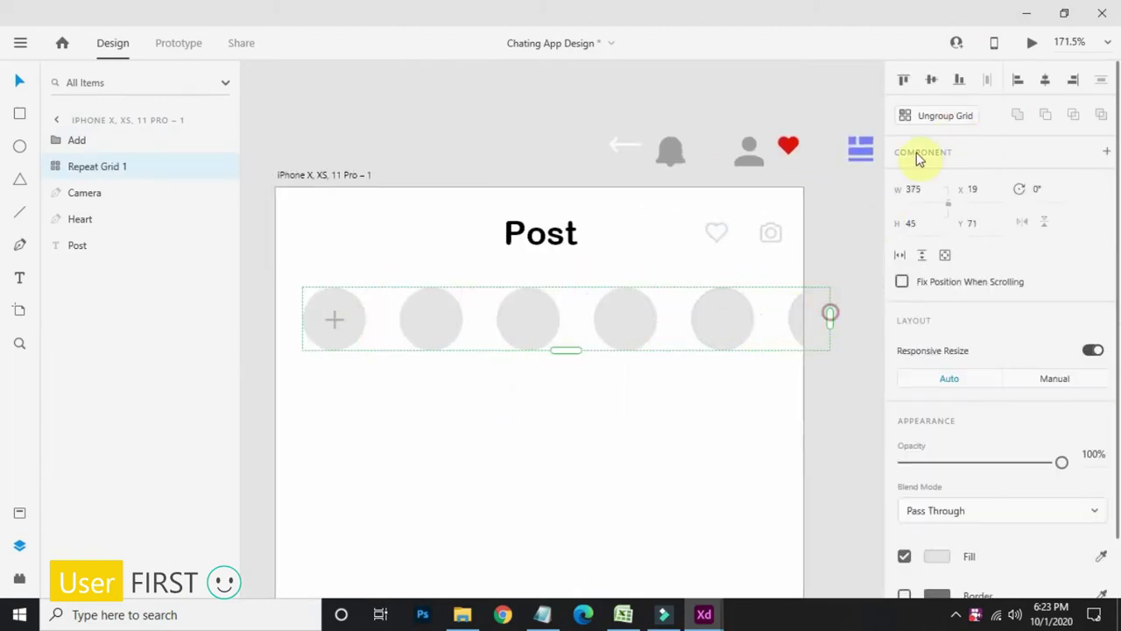
Step: Ungroup the repeat grid into six separate circles
{"action": "left_click", "coordinate": [925, 117]}
{"action": "left_click", "coordinate": [787, 244]}
{"action": "left_click_drag", "start_coordinate": [310, 273], "coordinate": [837, 361]}
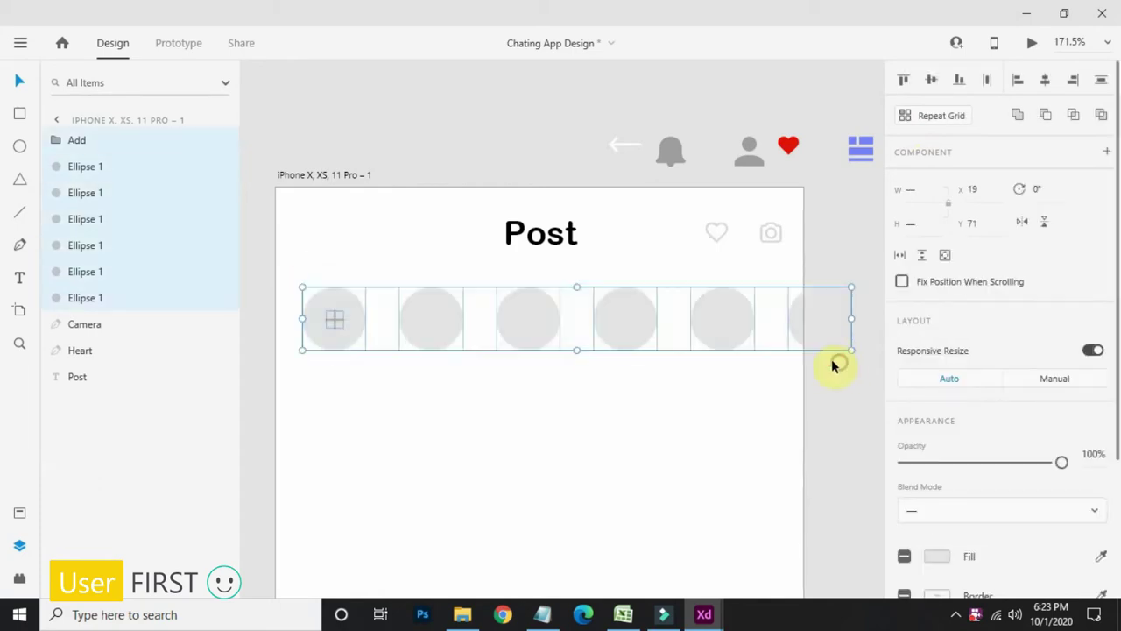
{"action": "left_click", "coordinate": [834, 366]}
{"action": "scroll", "coordinate": [538, 395], "scroll_direction": "up", "scroll_amount": 3}
{"action": "scroll", "coordinate": [468, 414], "scroll_direction": "down", "scroll_amount": 4}
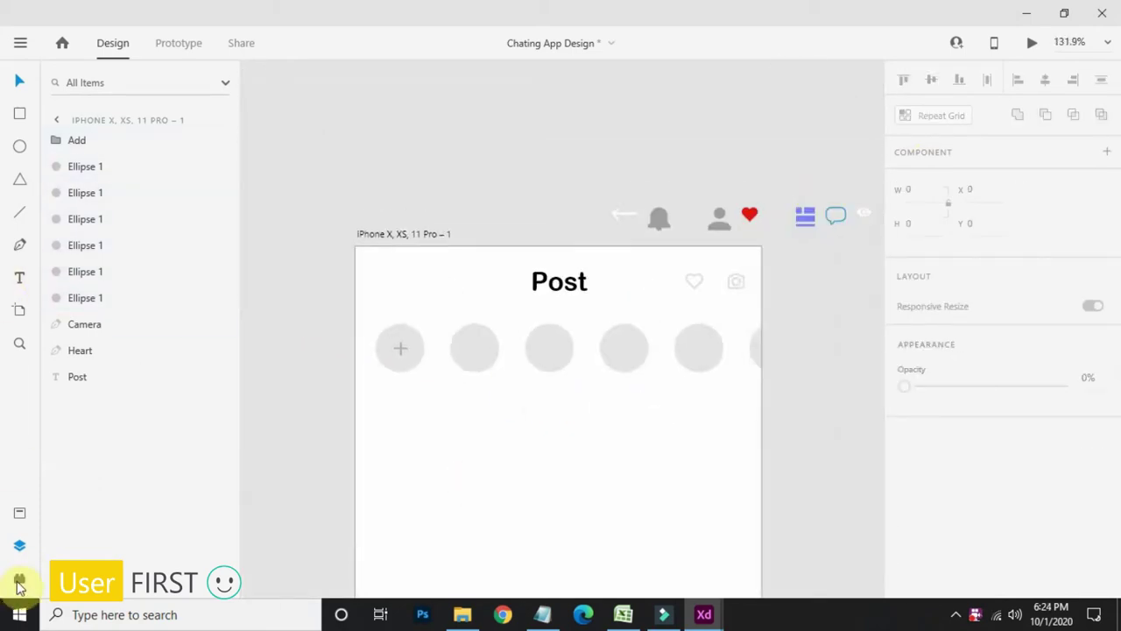
Step: Fill the fourth, fifth and sixth circles with the first three photos from the Profile pic folder
{"action": "left_click", "coordinate": [19, 579]}
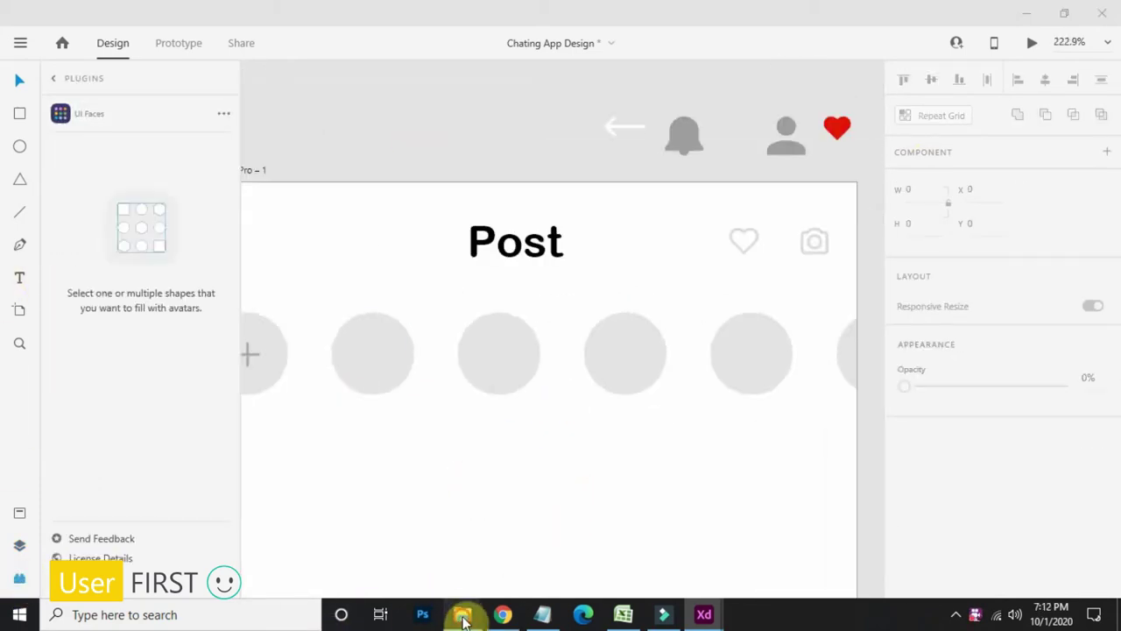
{"action": "left_click", "coordinate": [464, 621]}
{"action": "left_click_drag", "start_coordinate": [249, 256], "coordinate": [619, 354]}
{"action": "left_click_drag", "start_coordinate": [357, 275], "coordinate": [750, 352]}
{"action": "left_click_drag", "start_coordinate": [441, 244], "coordinate": [864, 356]}
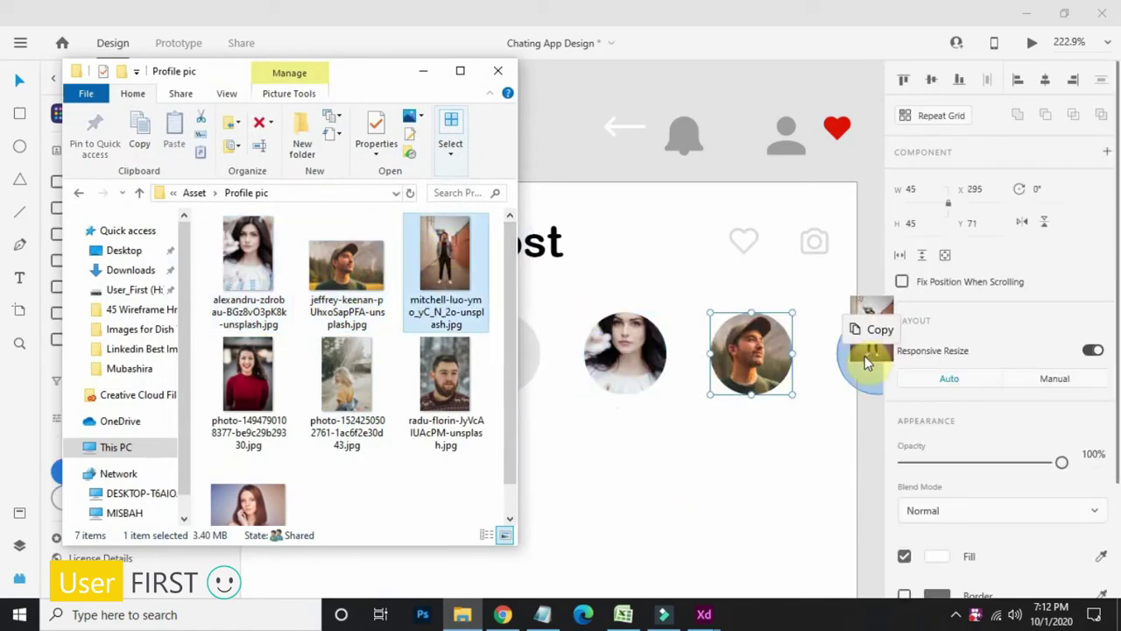
Step: Fill the third circle with the auburn-haired woman's photo and the second with the bearded man's photo from the Profile pic folder
{"action": "left_click_drag", "start_coordinate": [418, 83], "coordinate": [1053, 106]}
{"action": "left_click", "coordinate": [883, 394]}
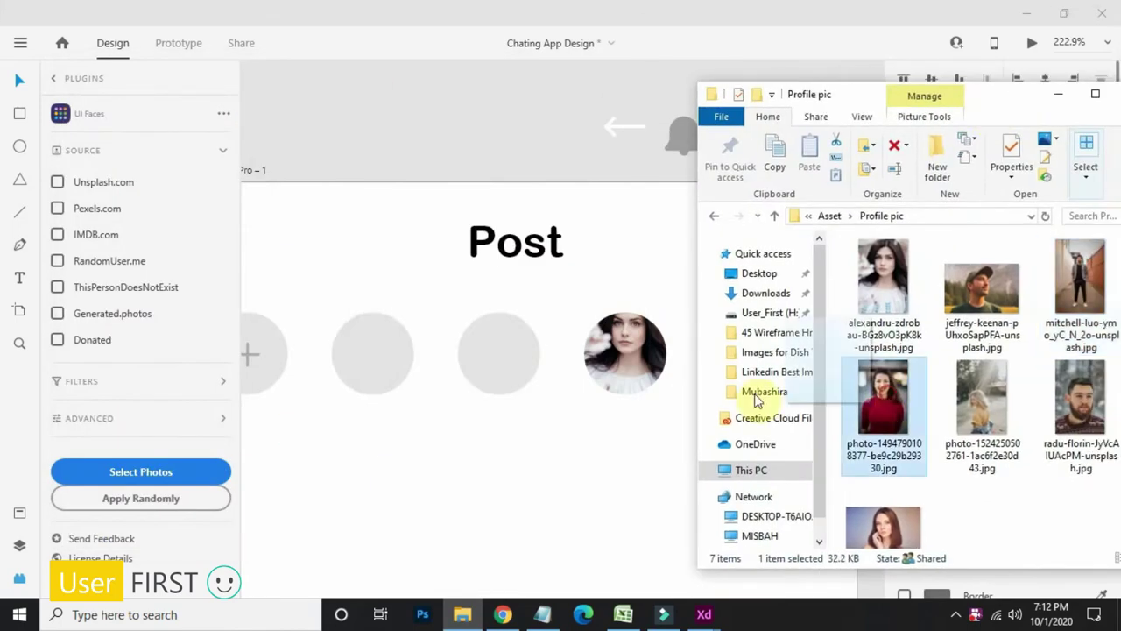
{"action": "left_click_drag", "start_coordinate": [883, 526], "coordinate": [498, 353]}
{"action": "left_click_drag", "start_coordinate": [1081, 398], "coordinate": [374, 350]}
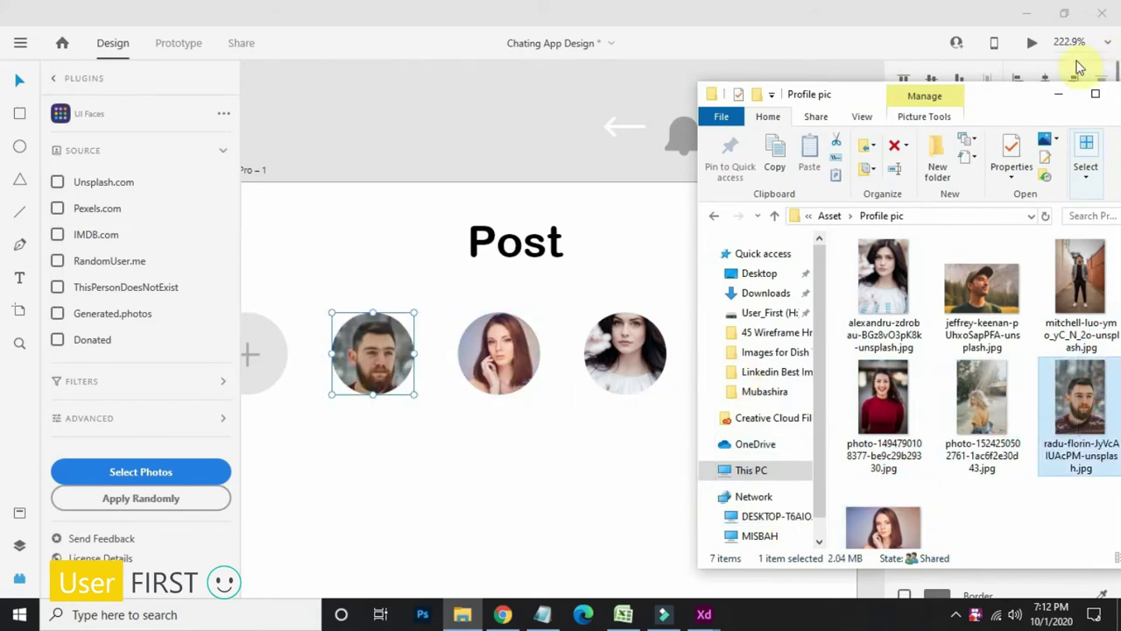
{"action": "left_click", "coordinate": [1053, 98]}
{"action": "scroll", "coordinate": [499, 424], "scroll_direction": "down", "scroll_amount": 1}
{"action": "left_click", "coordinate": [565, 463]}
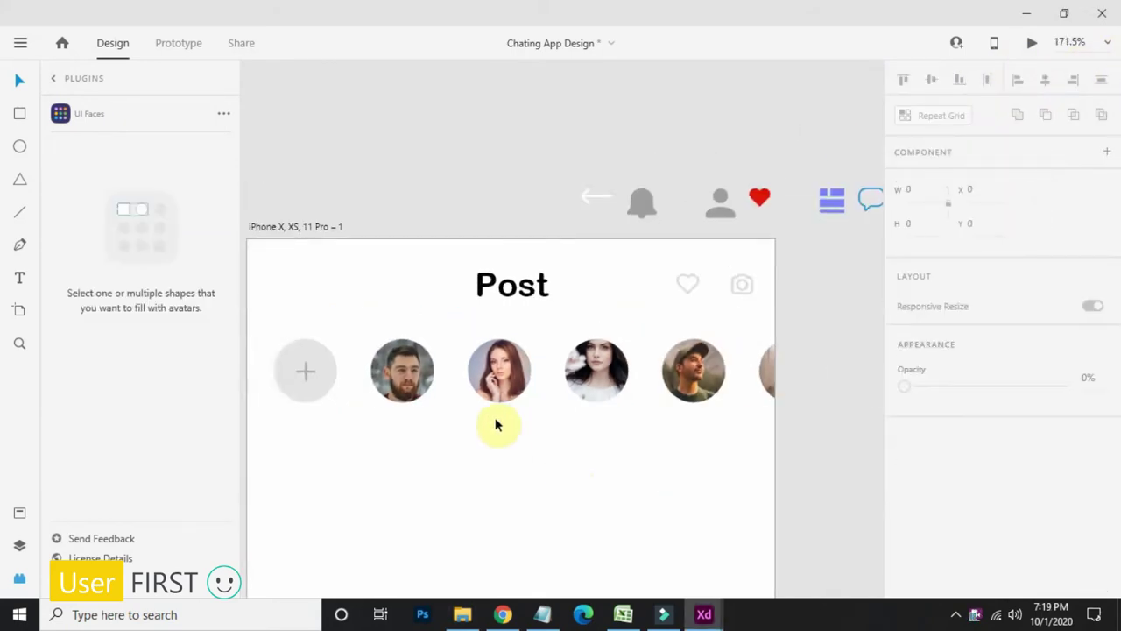
Step: Reposition the bearded man's photo inside the second circle so that his face is centered
{"action": "scroll", "coordinate": [408, 389], "scroll_direction": "up", "scroll_amount": 5}
{"action": "double_click", "coordinate": [469, 402]}
{"action": "left_click_drag", "start_coordinate": [470, 402], "coordinate": [466, 387]}
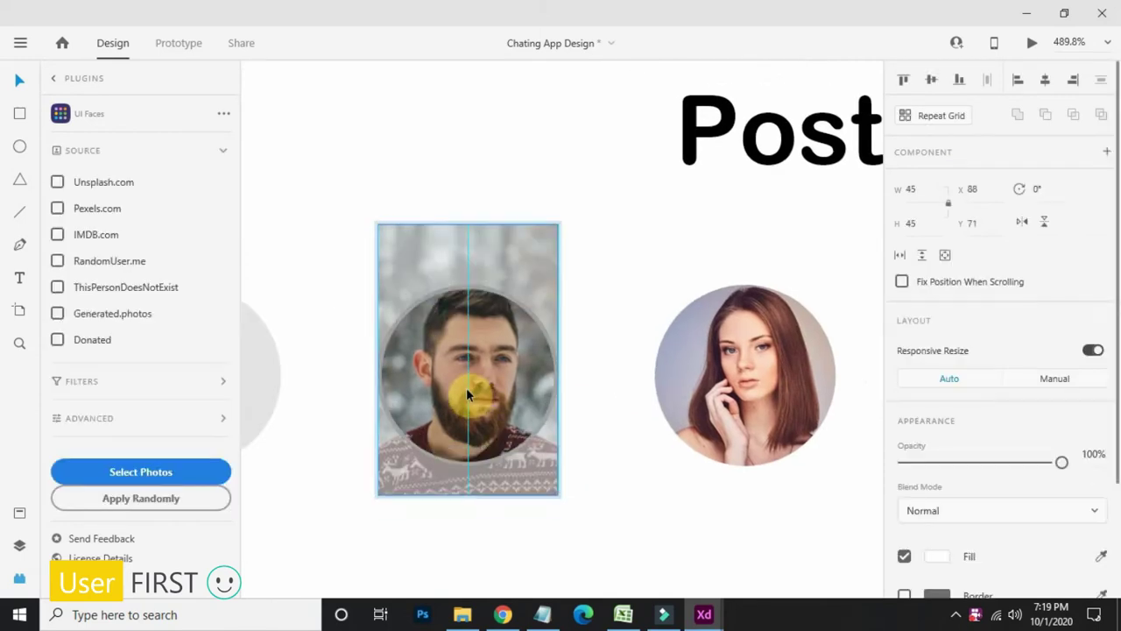
{"action": "left_click", "coordinate": [699, 512]}
{"action": "left_click_drag", "start_coordinate": [701, 513], "coordinate": [600, 512]}
{"action": "double_click", "coordinate": [662, 409]}
{"action": "left_click_drag", "start_coordinate": [850, 410], "coordinate": [550, 449]}
{"action": "double_click", "coordinate": [540, 407]}
{"action": "left_click", "coordinate": [606, 199]}
Step: Duplicate the fourth circular profile picture and send one copy behind everything else on the artboard
{"action": "left_click", "coordinate": [567, 406]}
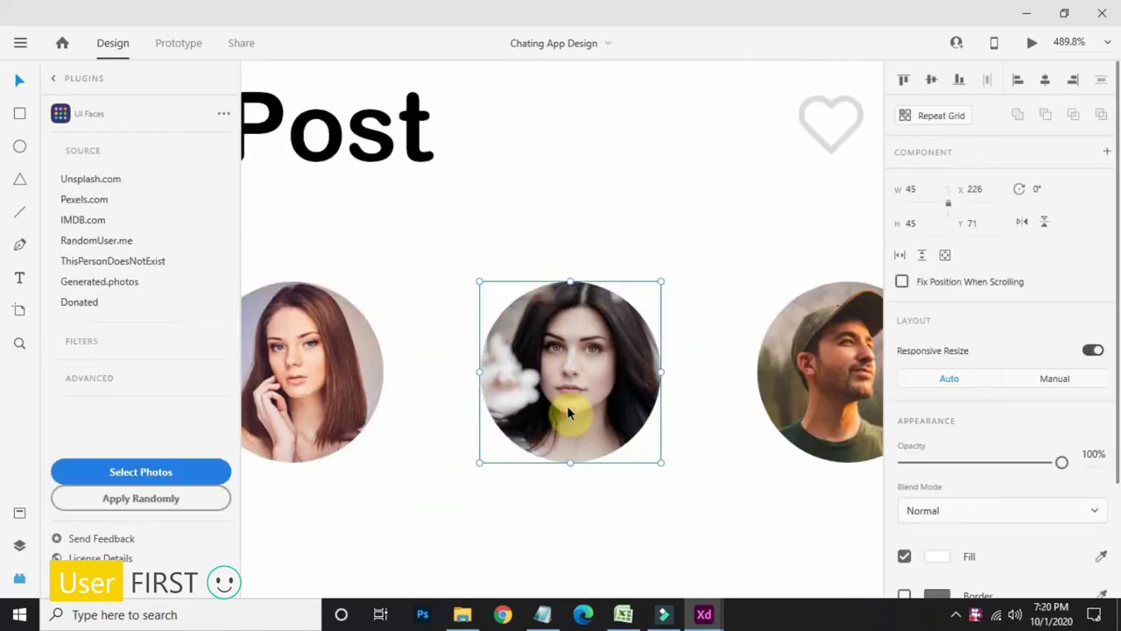
{"action": "key", "text": "Escape"}
{"action": "left_click", "coordinate": [497, 401]}
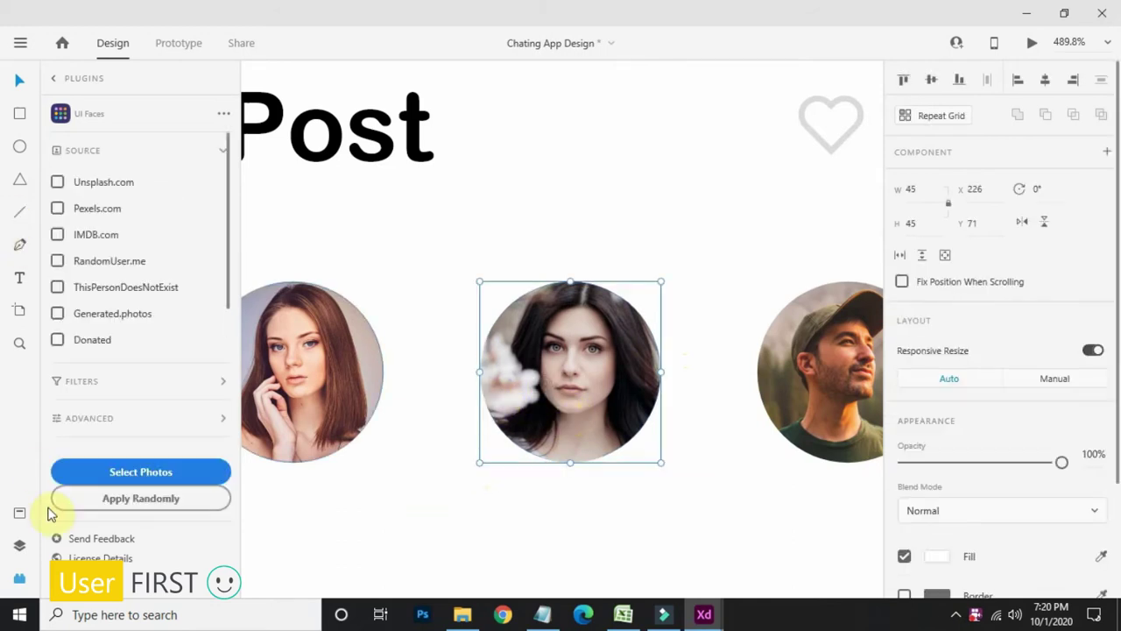
{"action": "left_click", "coordinate": [19, 545]}
{"action": "right_click", "coordinate": [97, 219]}
{"action": "left_click", "coordinate": [179, 117]}
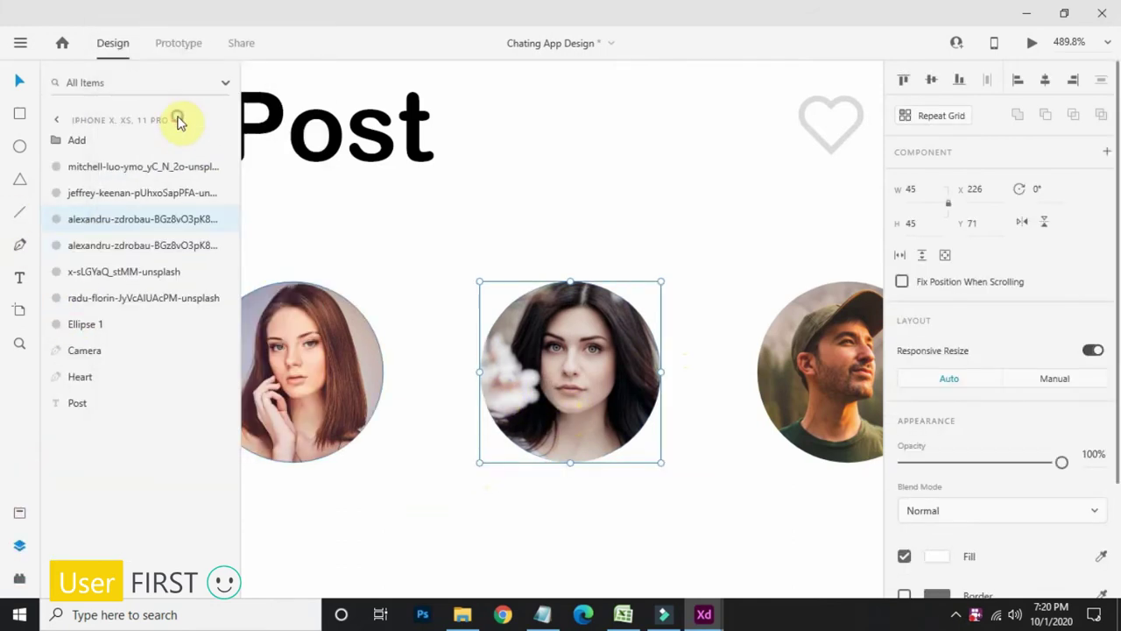
{"action": "left_click_drag", "start_coordinate": [567, 320], "coordinate": [550, 359]}
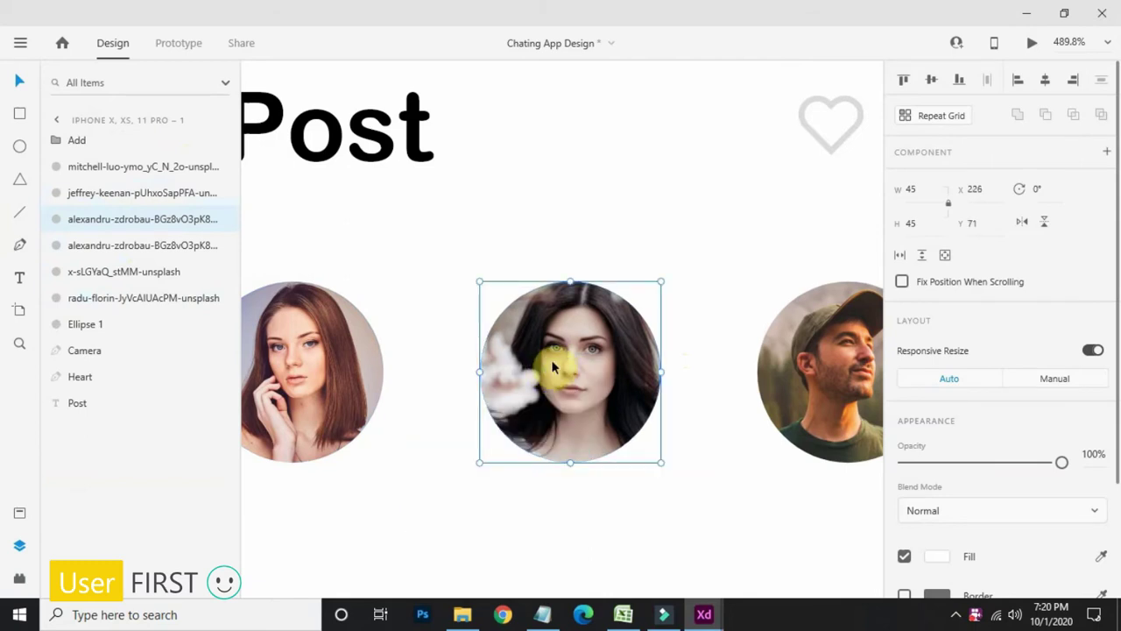
{"action": "key", "text": "ctrl+shift+["}
Step: Enlarge the rear copy of the fourth circle to about 48 px around the photo
{"action": "left_click_drag", "start_coordinate": [479, 281], "coordinate": [467, 264]}
{"action": "left_click", "coordinate": [509, 315], "text": "shift"}
{"action": "left_click_drag", "start_coordinate": [601, 350], "coordinate": [624, 357]}
Step: Fill the enlarged rear circle with the red #FF3E3E from the Notepad color list
{"action": "scroll", "coordinate": [894, 370], "scroll_direction": "down", "scroll_amount": 3}
{"action": "left_click", "coordinate": [937, 410]}
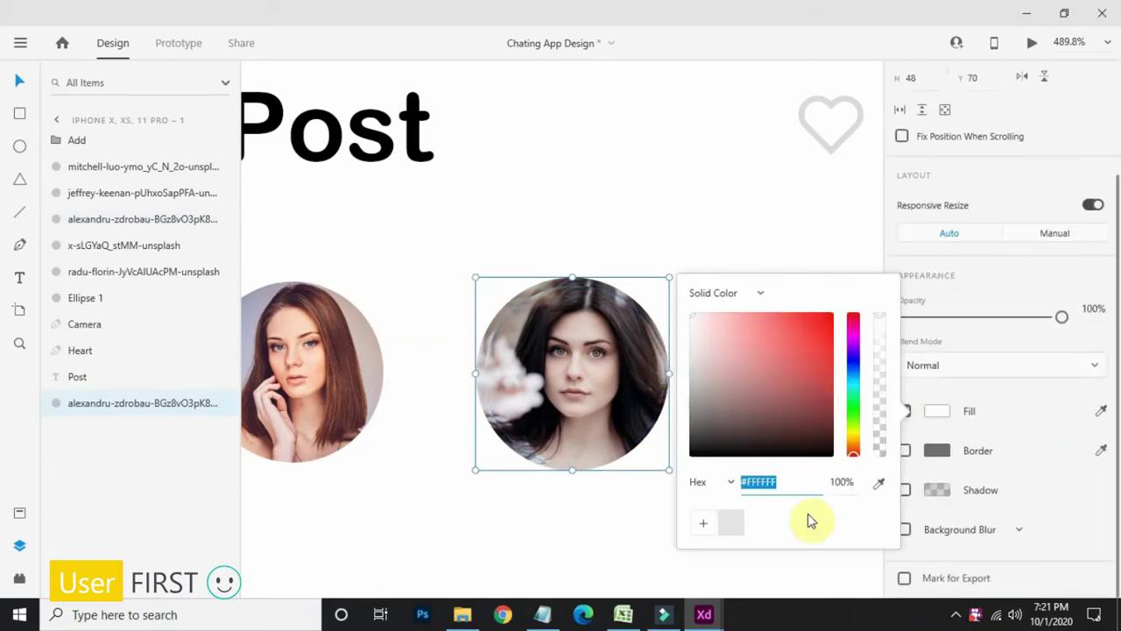
{"action": "left_click", "coordinate": [545, 616]}
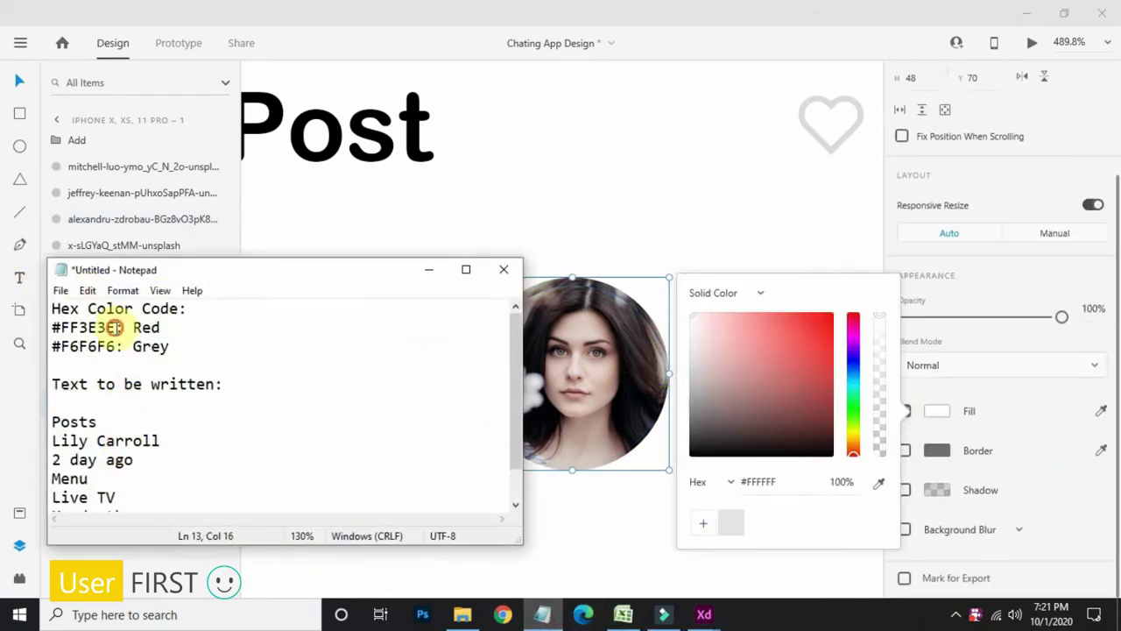
{"action": "left_click", "coordinate": [744, 481]}
{"action": "type", "text": "#FF3E3E"}
{"action": "key", "text": "Return"}
{"action": "left_click", "coordinate": [534, 465]}
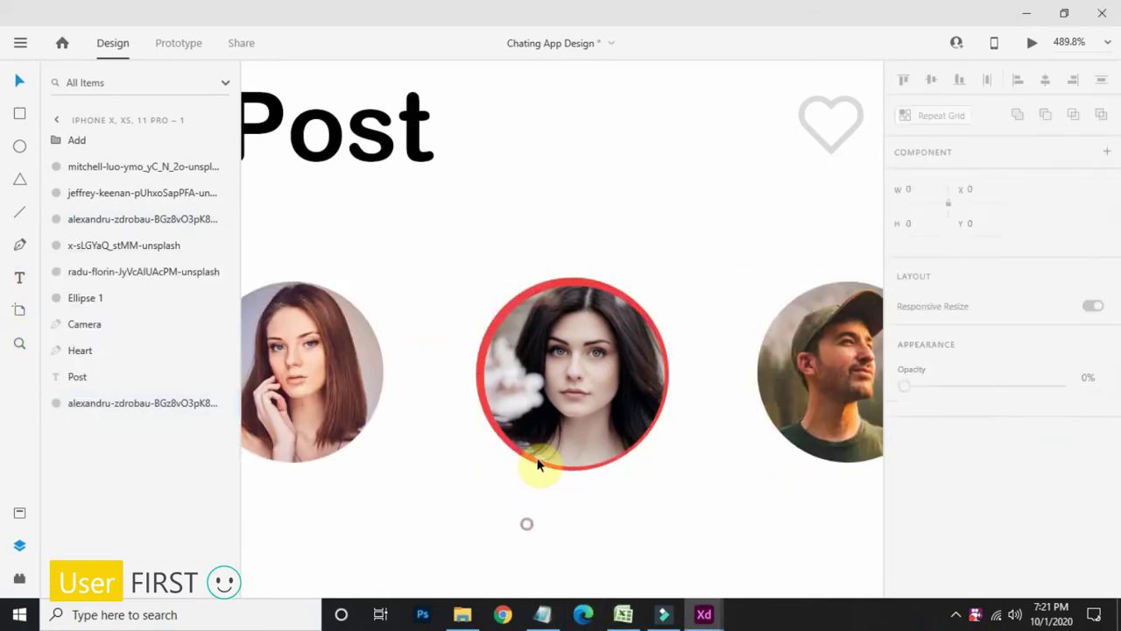
Step: Resize the front photo circle to about 44 × 44 px inside the red ring
{"action": "left_click", "coordinate": [637, 359]}
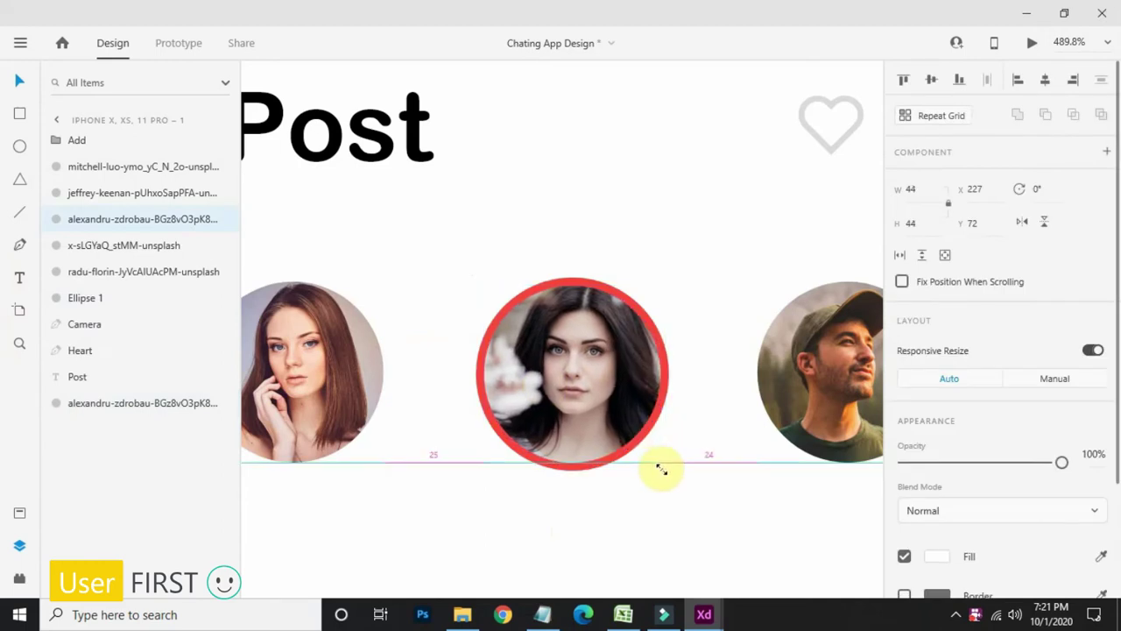
{"action": "left_click", "coordinate": [665, 401], "text": "shift"}
{"action": "left_click", "coordinate": [730, 330]}
{"action": "scroll", "coordinate": [731, 330], "scroll_direction": "down", "scroll_amount": 5}
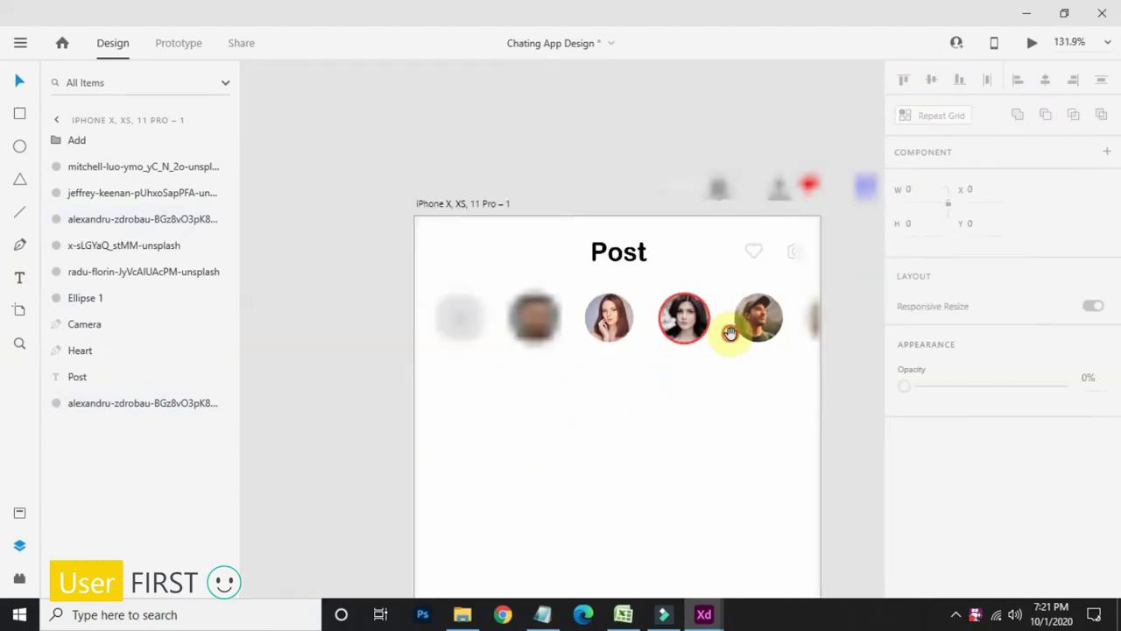
Step: Center the photo and the red ring on each other and move both up level with the neighboring profile pictures
{"action": "scroll", "coordinate": [731, 330], "scroll_direction": "up", "scroll_amount": 4}
{"action": "left_click_drag", "start_coordinate": [671, 360], "coordinate": [602, 364]}
{"action": "left_click", "coordinate": [557, 280]}
{"action": "left_click", "coordinate": [569, 330]}
{"action": "left_click", "coordinate": [555, 310], "text": "shift"}
{"action": "left_click", "coordinate": [930, 80]}
{"action": "left_click", "coordinate": [530, 300]}
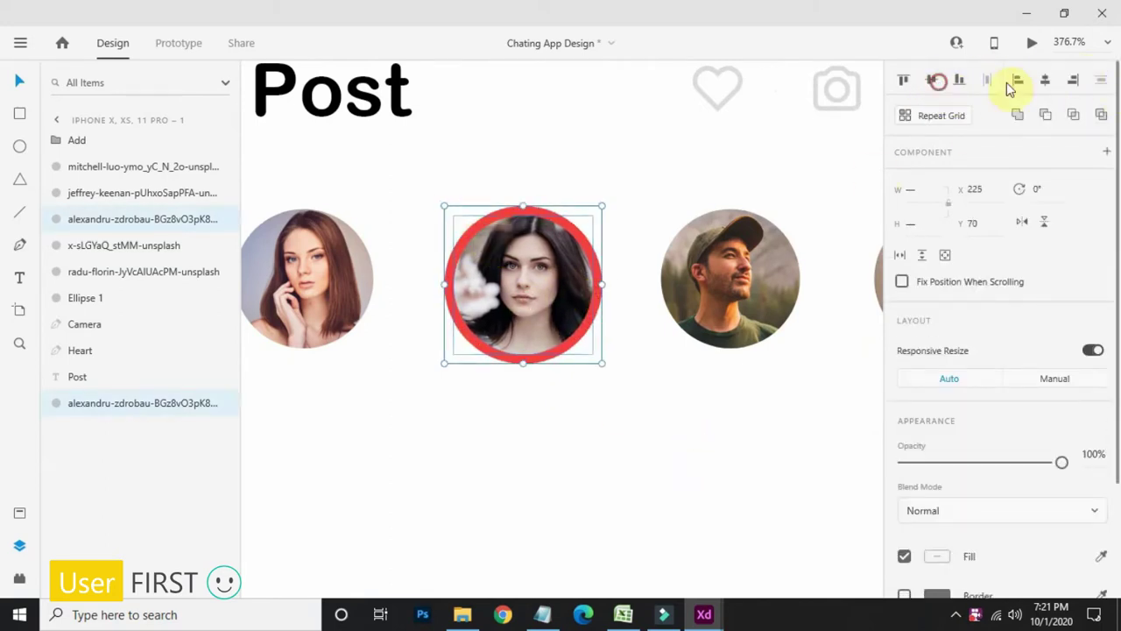
{"action": "left_click_drag", "start_coordinate": [533, 291], "coordinate": [531, 285]}
{"action": "left_click", "coordinate": [605, 338]}
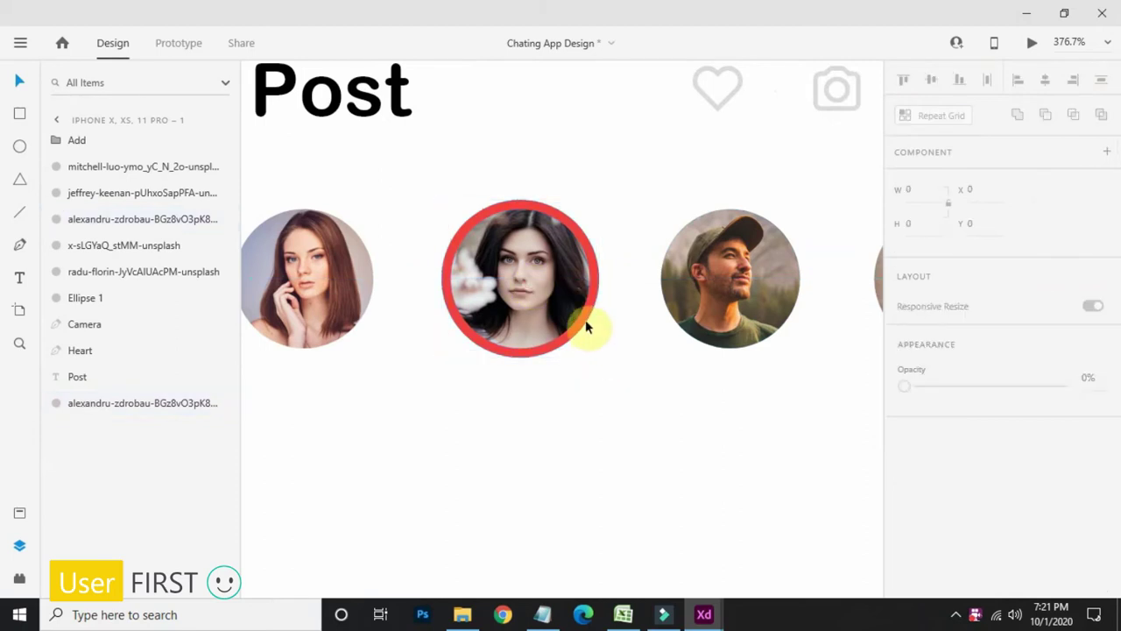
Step: Give the photo circle inside the red ring a white border of size 2
{"action": "left_click", "coordinate": [586, 325]}
{"action": "scroll", "coordinate": [838, 483], "scroll_direction": "down", "scroll_amount": 1}
{"action": "scroll", "coordinate": [919, 538], "scroll_direction": "down", "scroll_amount": 3}
{"action": "left_click", "coordinate": [547, 267]}
{"action": "left_click", "coordinate": [905, 450]}
{"action": "left_click", "coordinate": [935, 449]}
{"action": "left_click_drag", "start_coordinate": [779, 391], "coordinate": [312, 7]}
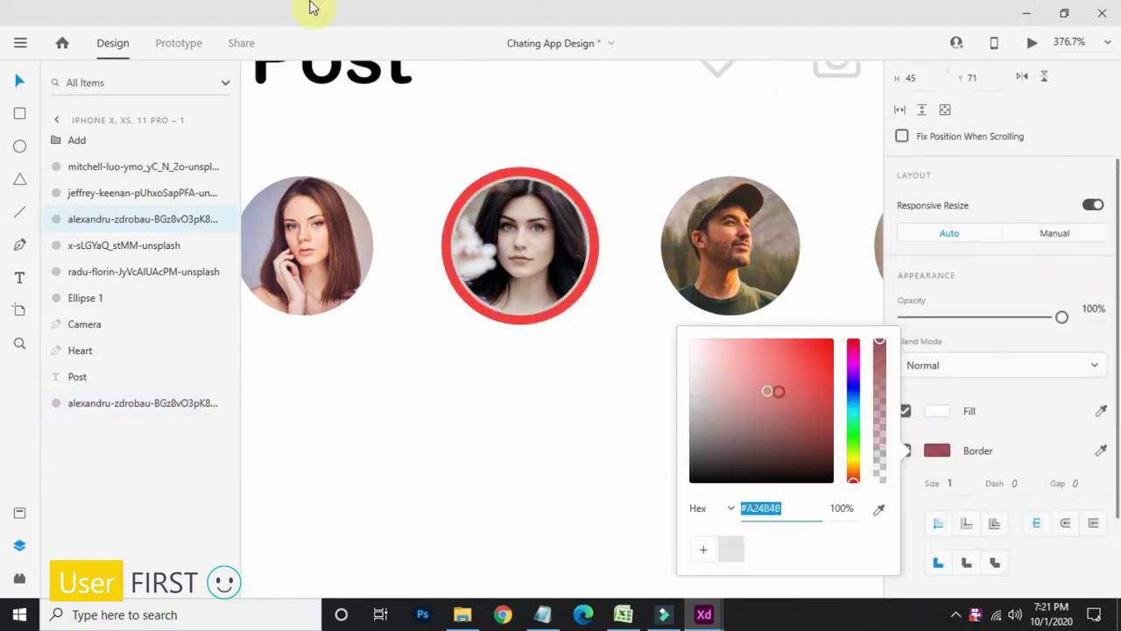
{"action": "left_click", "coordinate": [952, 480]}
{"action": "key", "text": "Up"}
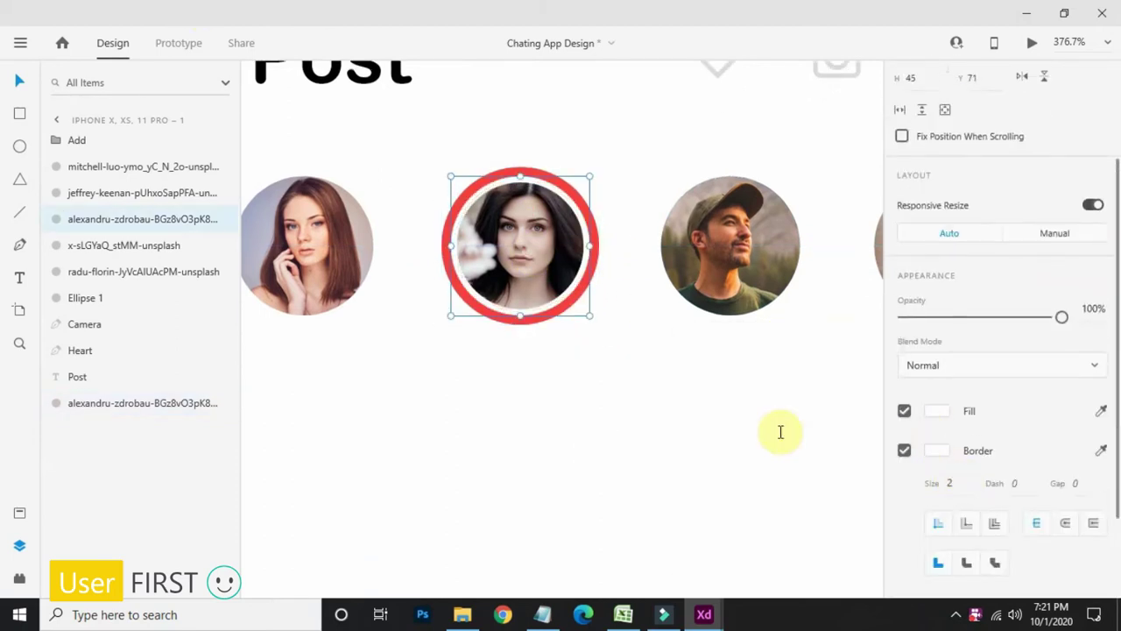
Step: Enlarge the white-bordered photo circle to about 47 × 47 px so that the red ring becomes thinner
{"action": "scroll", "coordinate": [504, 219], "scroll_direction": "up", "scroll_amount": 2}
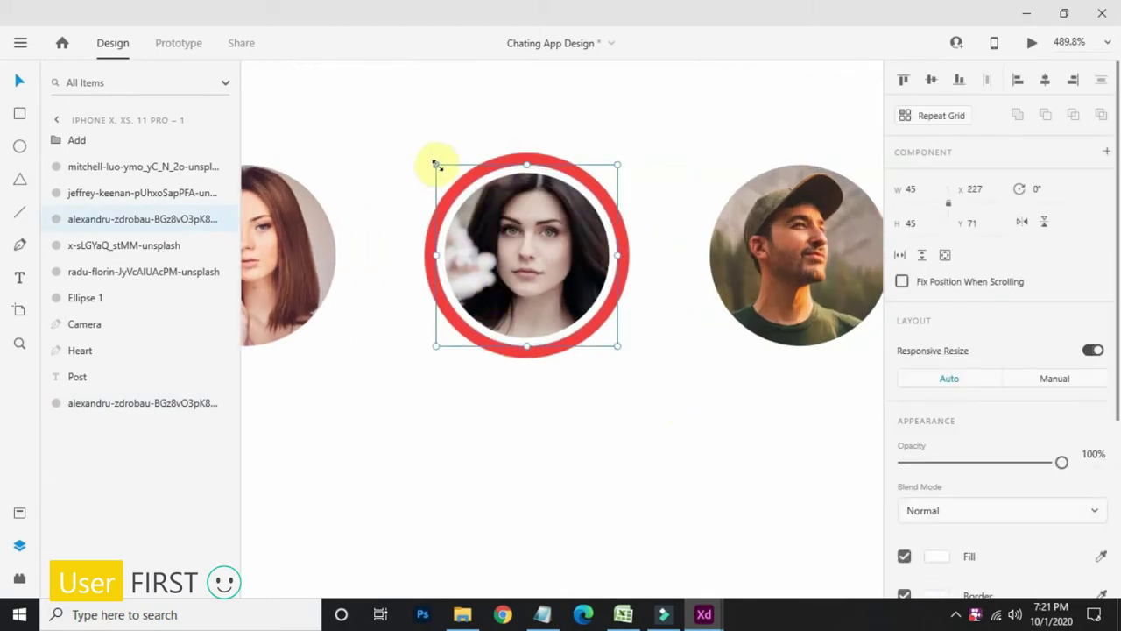
{"action": "left_click_drag", "start_coordinate": [433, 156], "coordinate": [431, 154]}
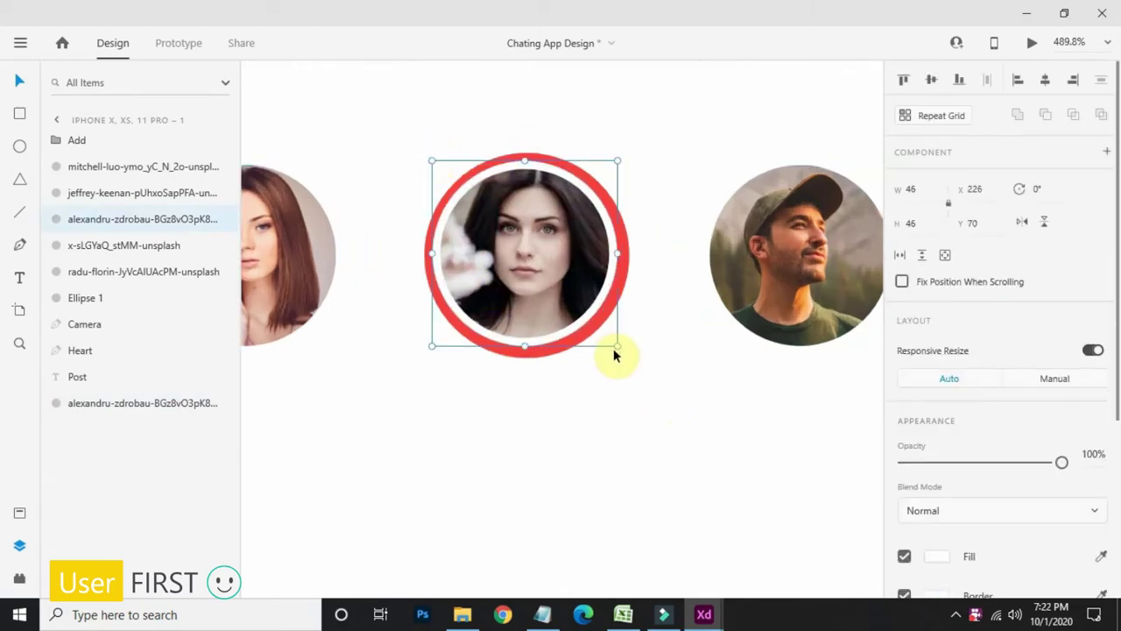
{"action": "left_click_drag", "start_coordinate": [616, 348], "coordinate": [620, 351]}
{"action": "scroll", "coordinate": [647, 381], "scroll_direction": "down", "scroll_amount": 8}
{"action": "scroll", "coordinate": [646, 381], "scroll_direction": "up", "scroll_amount": 10}
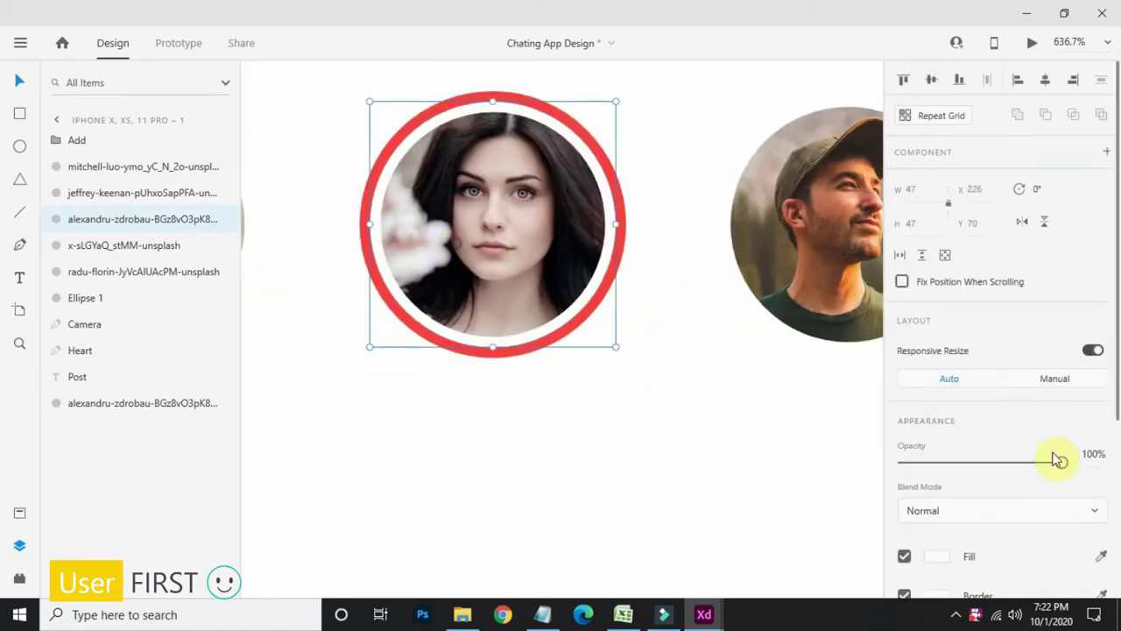
Step: Add a drop shadow to the ringed profile picture
{"action": "scroll", "coordinate": [1007, 473], "scroll_direction": "down", "scroll_amount": 3}
{"action": "left_click", "coordinate": [506, 372]}
{"action": "scroll", "coordinate": [452, 433], "scroll_direction": "down", "scroll_amount": 5}
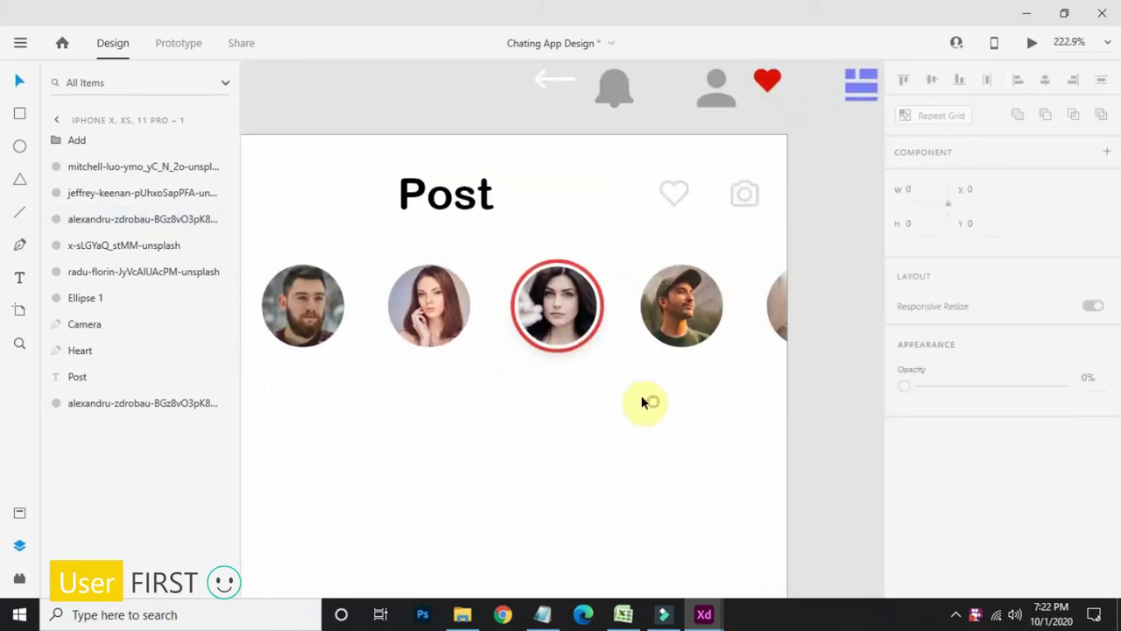
Step: Draw a rectangle about 19 × 8 px over the upper-right edge of the red ring and round its corners to 4
{"action": "scroll", "coordinate": [606, 260], "scroll_direction": "up", "scroll_amount": 6}
{"action": "left_click_drag", "start_coordinate": [503, 233], "coordinate": [632, 289]}
{"action": "left_click", "coordinate": [19, 85]}
{"action": "left_click_drag", "start_coordinate": [582, 257], "coordinate": [555, 257]}
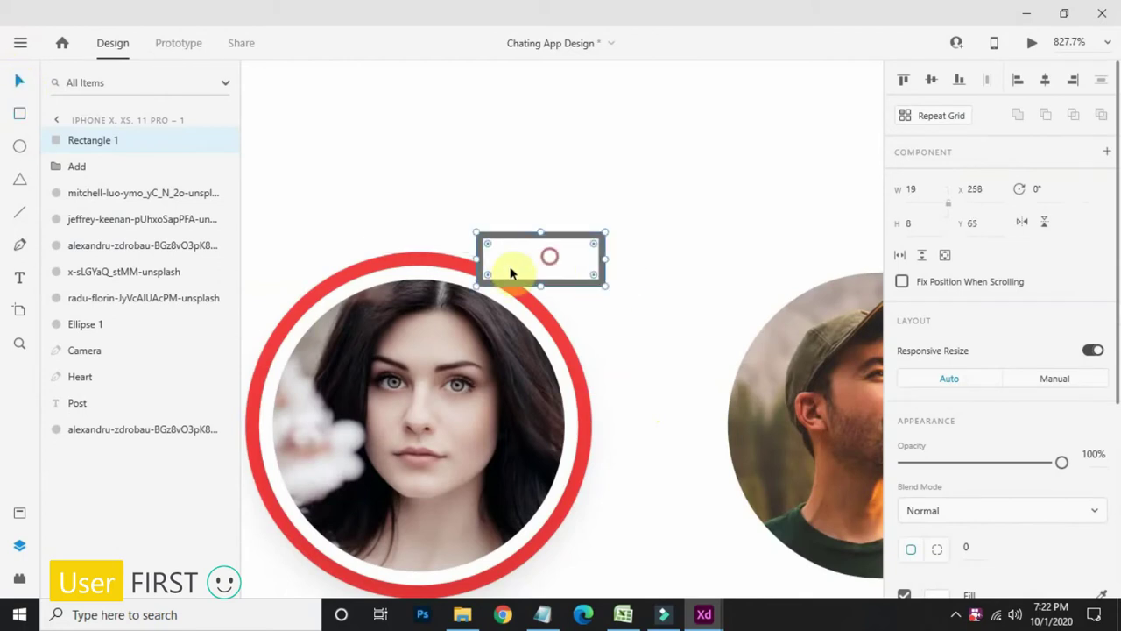
{"action": "left_click_drag", "start_coordinate": [488, 277], "coordinate": [508, 261]}
Step: Style the rounded badge with no border, a drop shadow and the red sampled from the ring
{"action": "scroll", "coordinate": [993, 475], "scroll_direction": "down", "scroll_amount": 4}
{"action": "left_click", "coordinate": [905, 328]}
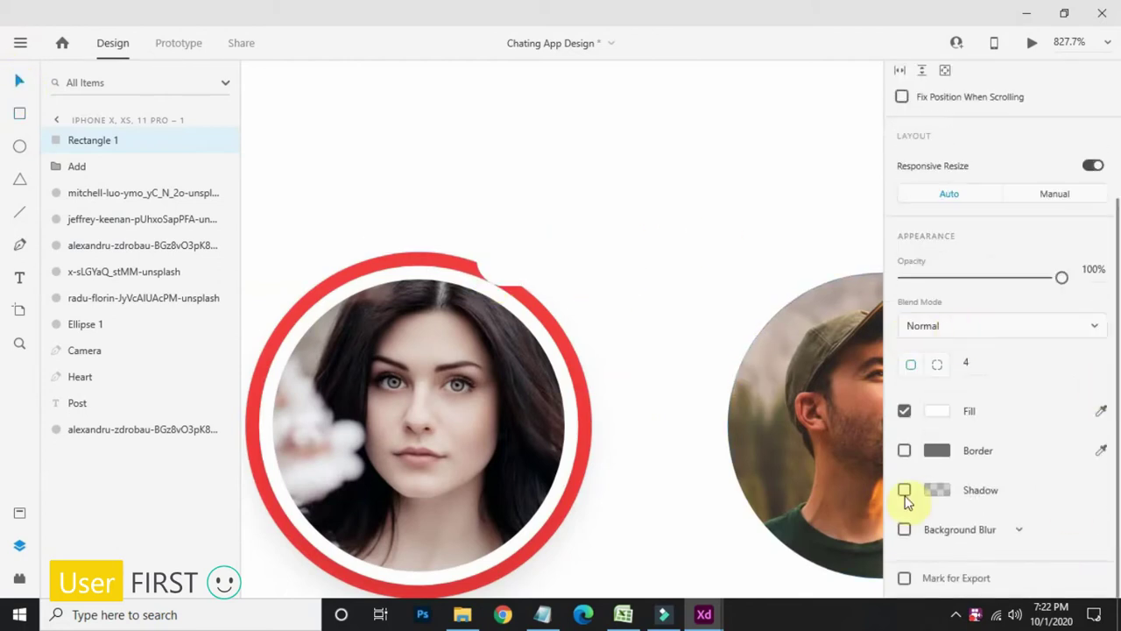
{"action": "left_click", "coordinate": [904, 490]}
{"action": "left_click", "coordinate": [1100, 410]}
{"action": "left_click", "coordinate": [454, 264]}
Step: Add the text LIVE over the red badge
{"action": "left_click", "coordinate": [19, 277]}
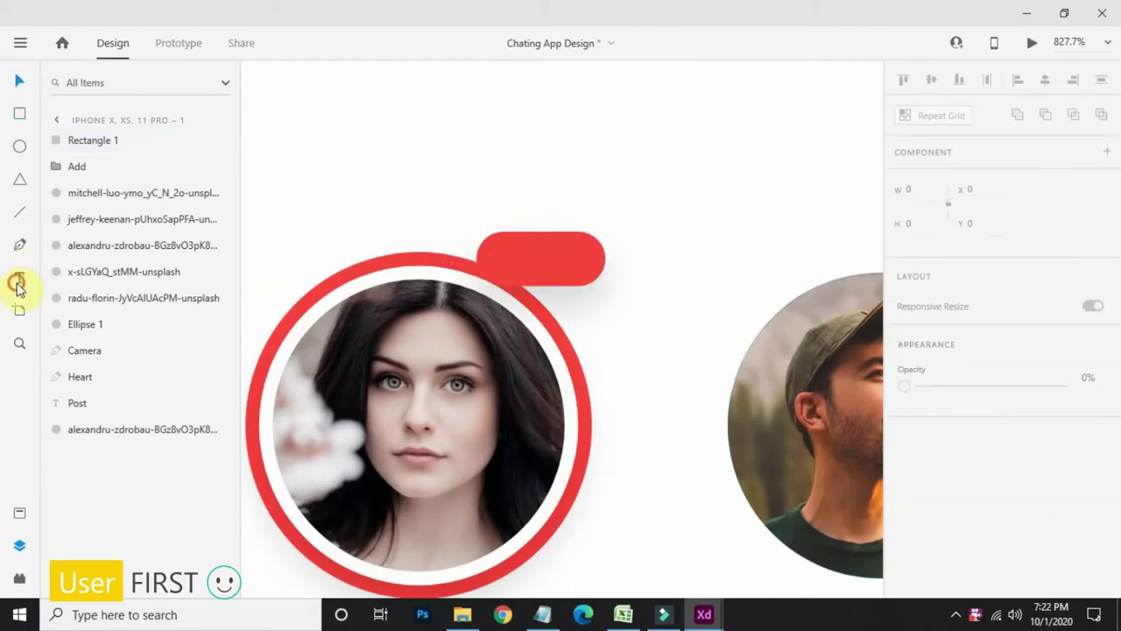
{"action": "left_click", "coordinate": [536, 261]}
{"action": "type", "text": "LIVVE"}
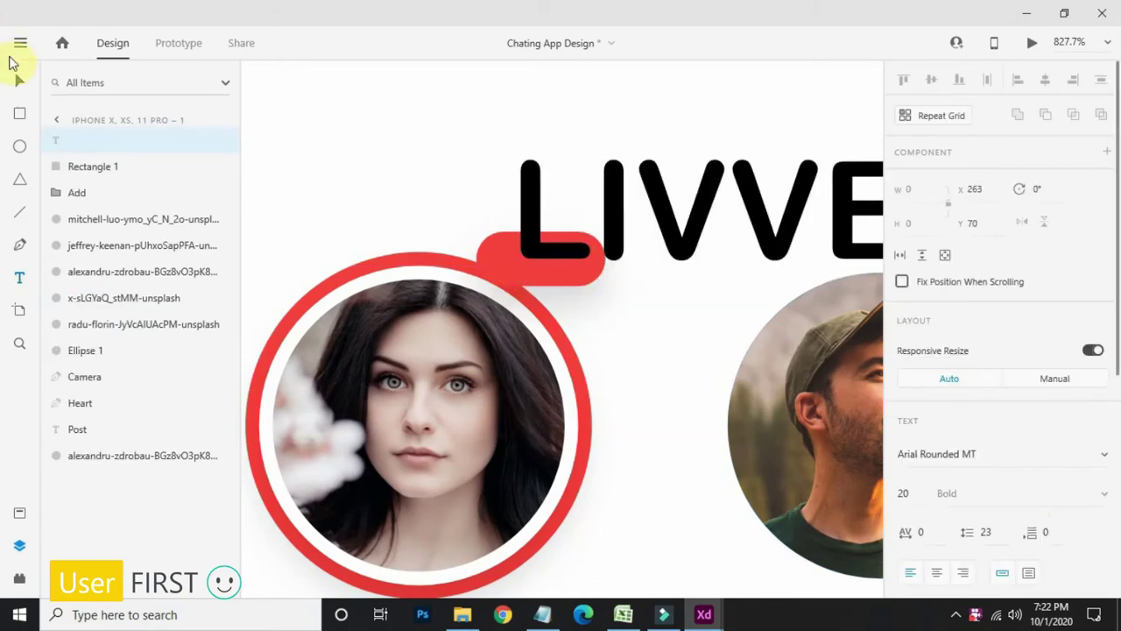
{"action": "key", "text": "BackSpace"}
{"action": "left_click", "coordinate": [19, 80]}
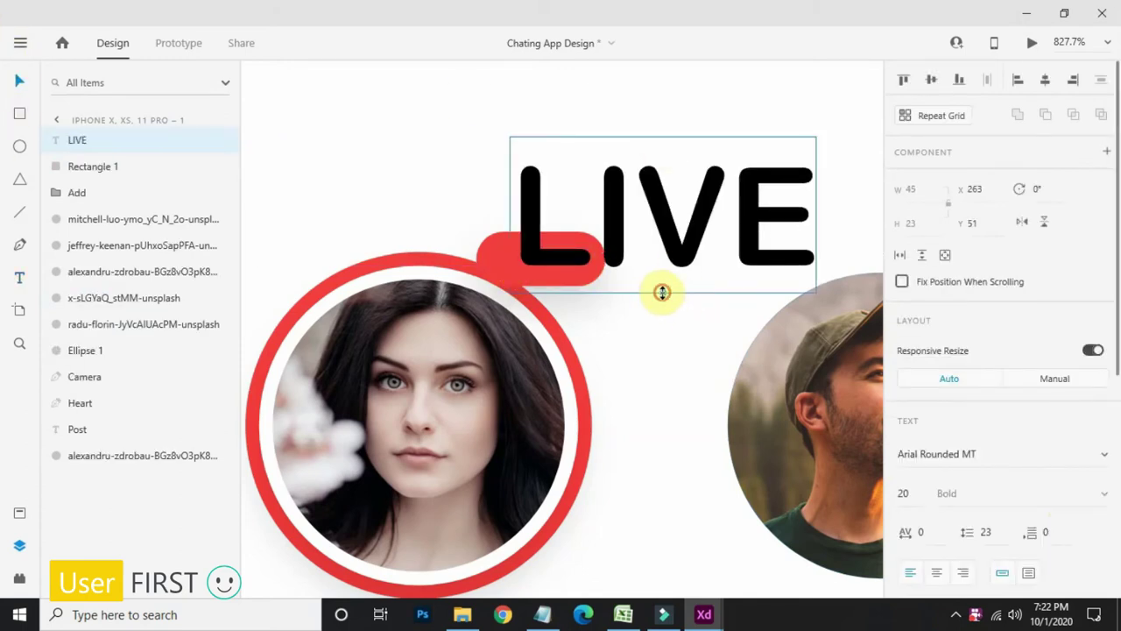
Step: Shrink the LIVE text to size 5 and center it on the red badge
{"action": "left_click_drag", "start_coordinate": [661, 292], "coordinate": [526, 258]}
{"action": "left_click", "coordinate": [605, 255], "text": "shift"}
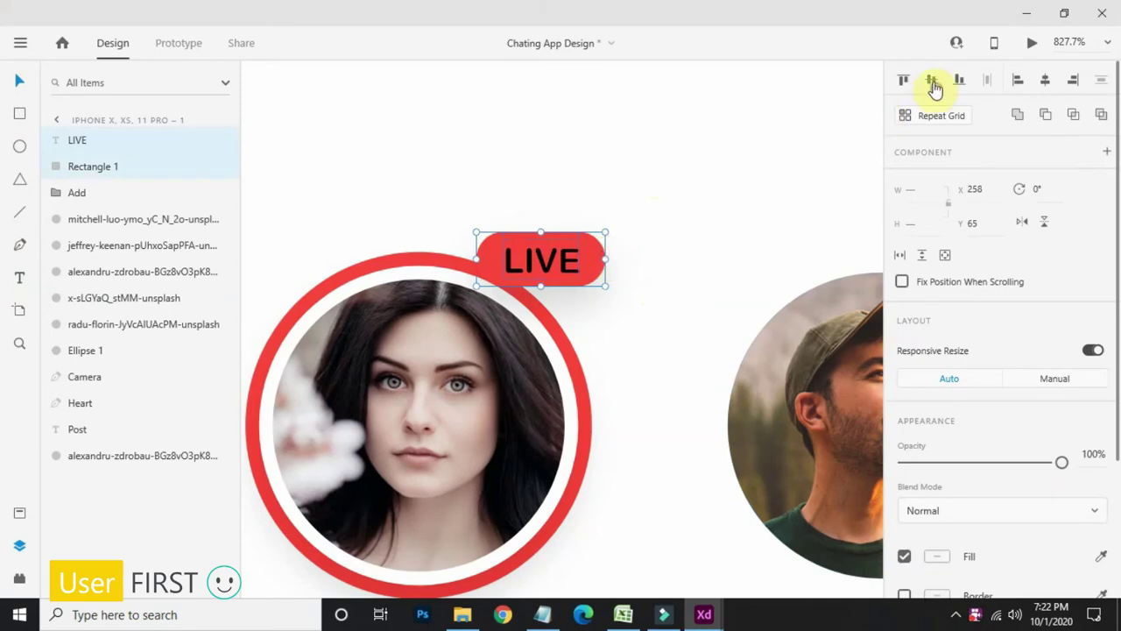
{"action": "left_click", "coordinate": [805, 146]}
Step: Set the LIVE text's fill color to white (#FFFFFF)
{"action": "left_click", "coordinate": [562, 261]}
{"action": "scroll", "coordinate": [993, 451], "scroll_direction": "down", "scroll_amount": 5}
{"action": "left_click", "coordinate": [937, 411]}
{"action": "left_click_drag", "start_coordinate": [827, 392], "coordinate": [686, 243]}
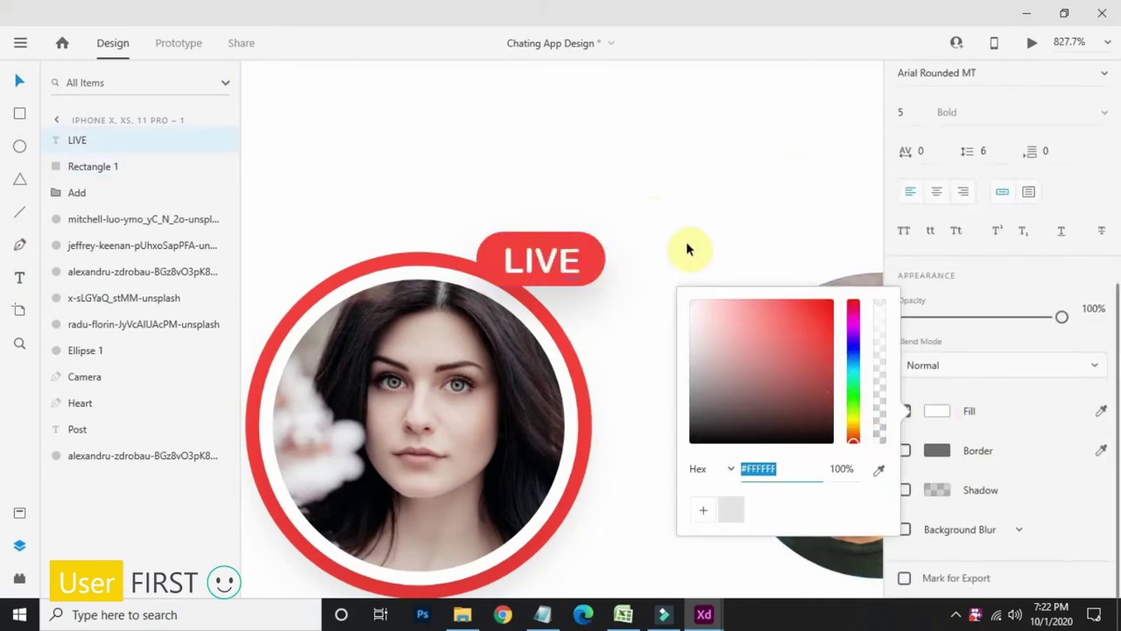
{"action": "key", "text": "Escape"}
Step: Group the LIVE text with its red badge and shift the group slightly down and right along the ring
{"action": "left_click", "coordinate": [591, 252], "text": "shift"}
{"action": "key", "text": "ctrl+g"}
{"action": "left_click_drag", "start_coordinate": [591, 254], "coordinate": [597, 293]}
{"action": "left_click", "coordinate": [706, 229]}
Step: Add a drop shadow to the second through sixth profile pictures together
{"action": "scroll", "coordinate": [708, 229], "scroll_direction": "down", "scroll_amount": 5}
{"action": "left_click_drag", "start_coordinate": [711, 231], "coordinate": [580, 162]}
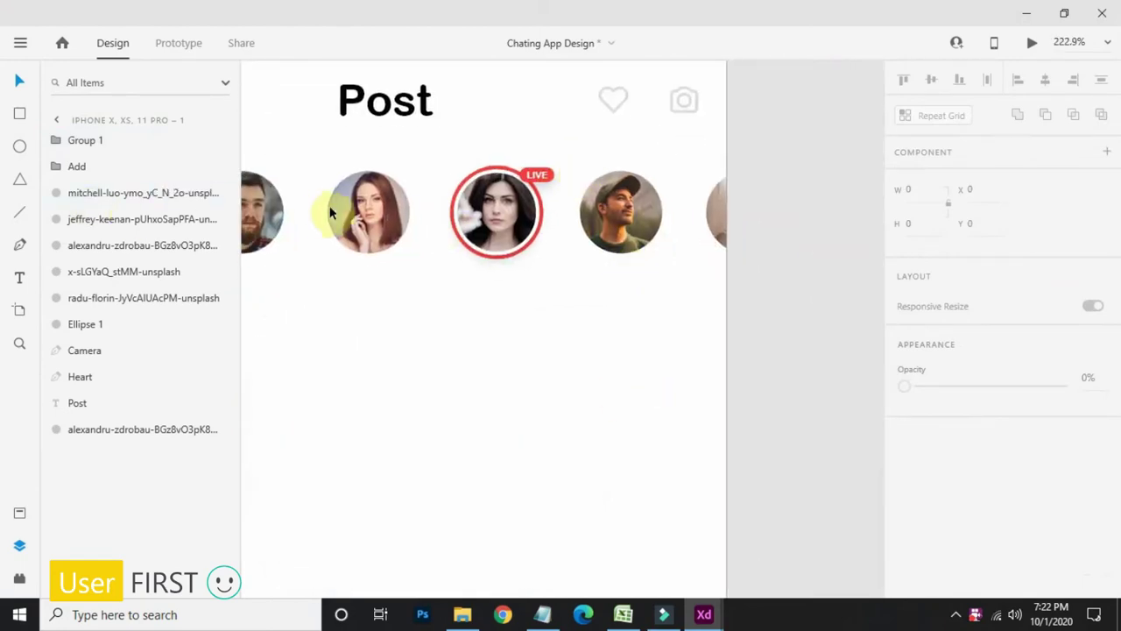
{"action": "left_click", "coordinate": [264, 214]}
{"action": "left_click", "coordinate": [357, 211], "text": "shift"}
{"action": "left_click", "coordinate": [471, 218], "text": "shift"}
{"action": "left_click", "coordinate": [621, 224], "text": "shift"}
{"action": "left_click", "coordinate": [743, 221], "text": "shift"}
{"action": "scroll", "coordinate": [969, 487], "scroll_direction": "down", "scroll_amount": 3}
{"action": "scroll", "coordinate": [957, 350], "scroll_direction": "up", "scroll_amount": 3}
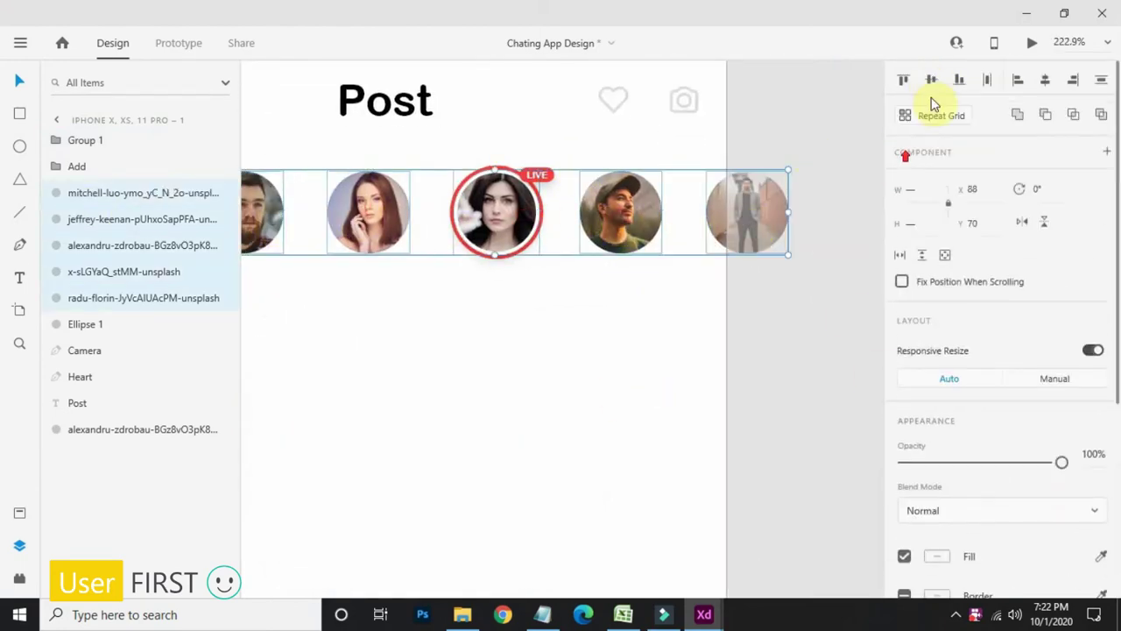
{"action": "scroll", "coordinate": [978, 538], "scroll_direction": "down", "scroll_amount": 3}
{"action": "left_click", "coordinate": [903, 451]}
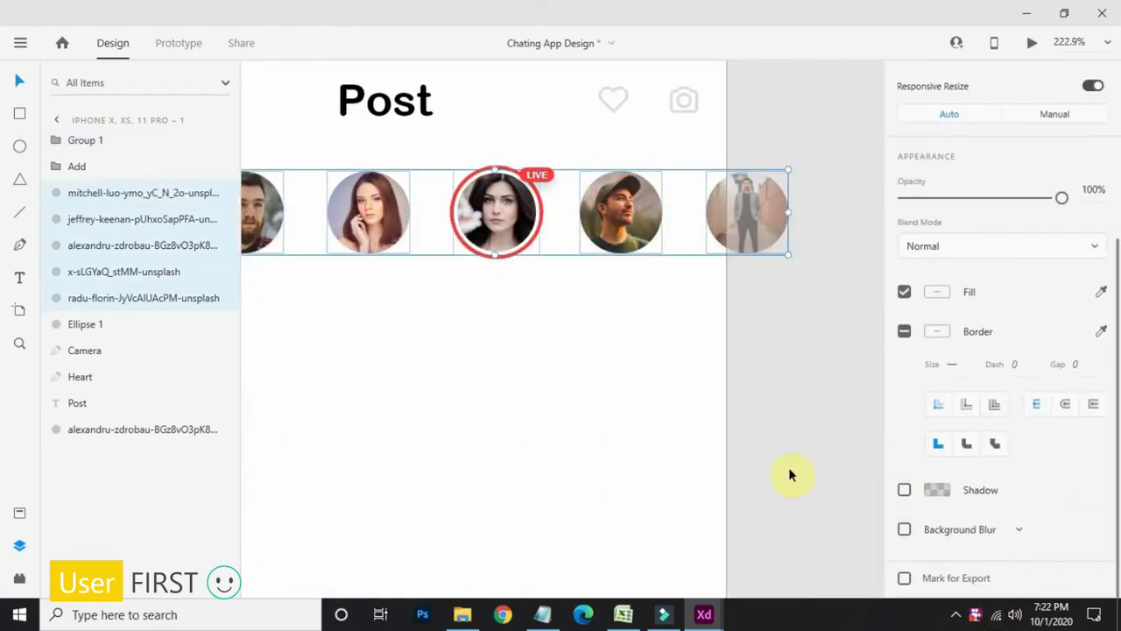
{"action": "left_click", "coordinate": [550, 451]}
Step: Draw a small circle about 8 × 8 px on the upper-right edge of the third profile picture
{"action": "left_click_drag", "start_coordinate": [406, 333], "coordinate": [531, 297]}
{"action": "scroll", "coordinate": [410, 214], "scroll_direction": "down", "scroll_amount": 1}
{"action": "left_click_drag", "start_coordinate": [664, 274], "coordinate": [604, 344]}
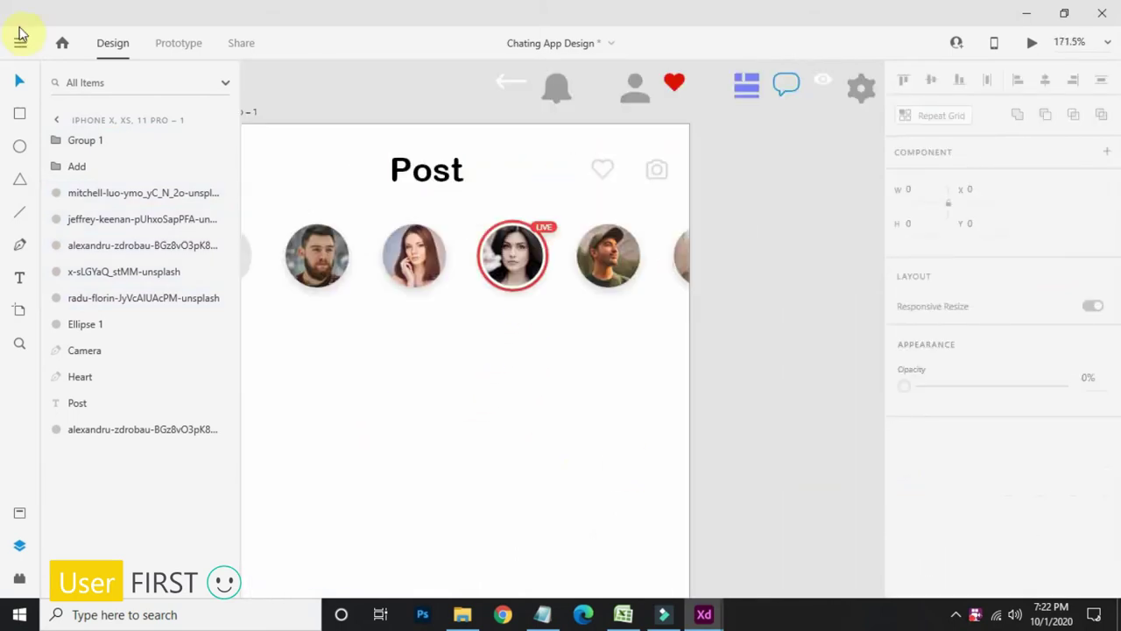
{"action": "scroll", "coordinate": [425, 237], "scroll_direction": "up", "scroll_amount": 5}
{"action": "left_click_drag", "start_coordinate": [379, 161], "coordinate": [421, 203]}
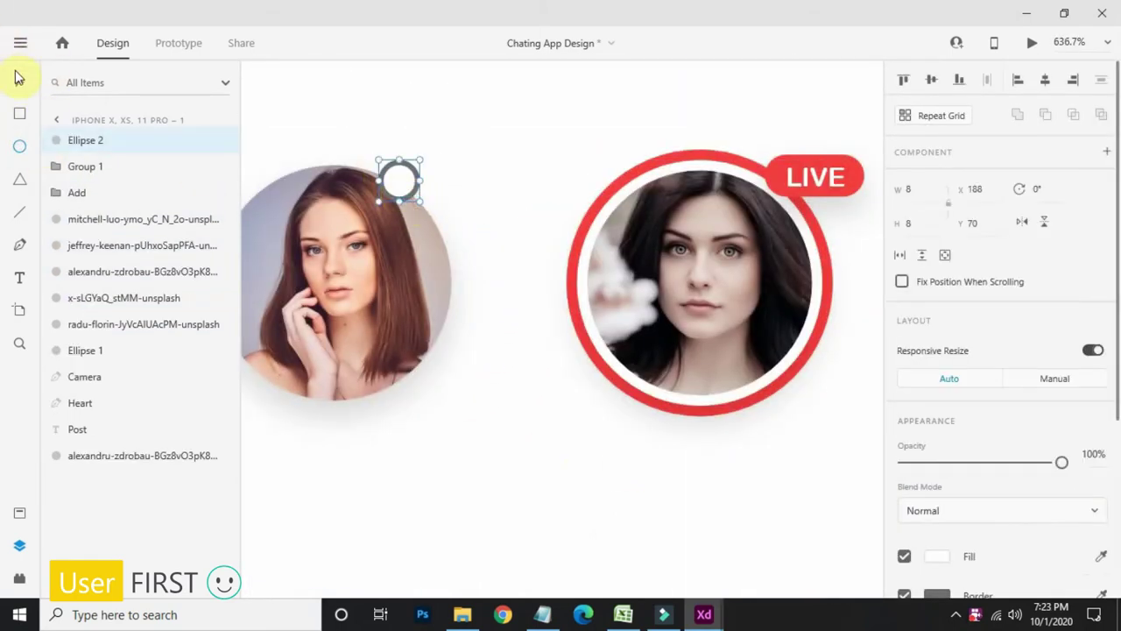
{"action": "left_click", "coordinate": [18, 79]}
Step: Fill the small status circle with bright turquoise
{"action": "scroll", "coordinate": [963, 362], "scroll_direction": "down", "scroll_amount": 3}
{"action": "left_click", "coordinate": [936, 409]}
{"action": "left_click_drag", "start_coordinate": [800, 419], "coordinate": [850, 307]}
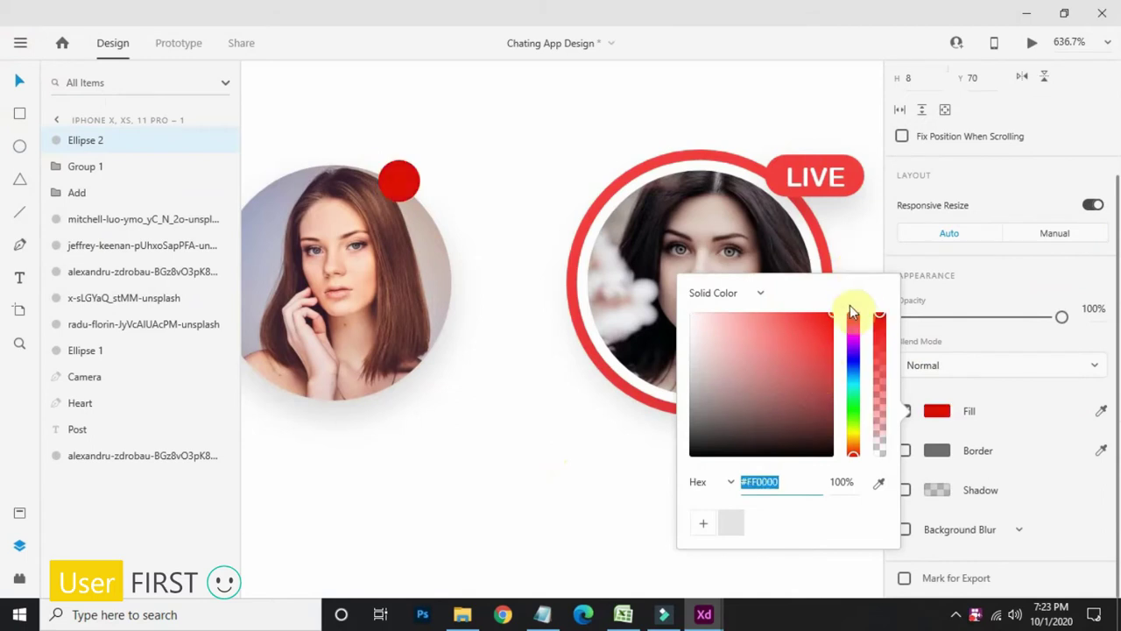
{"action": "left_click_drag", "start_coordinate": [832, 379], "coordinate": [820, 313]}
{"action": "left_click", "coordinate": [853, 421]}
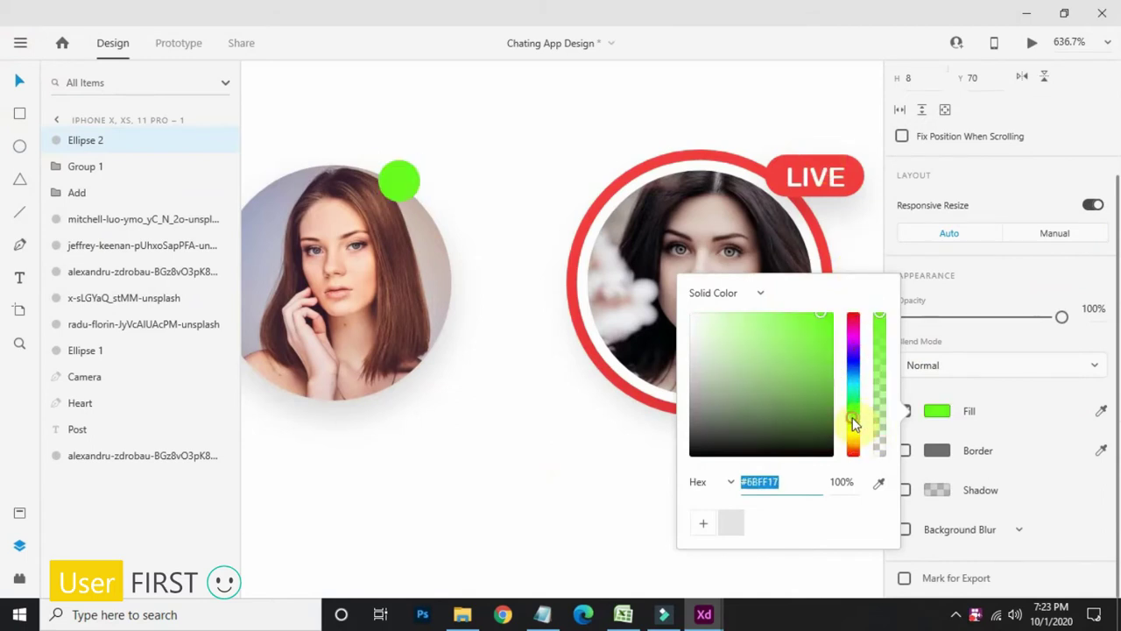
{"action": "left_click_drag", "start_coordinate": [849, 411], "coordinate": [850, 385]}
{"action": "left_click", "coordinate": [913, 469]}
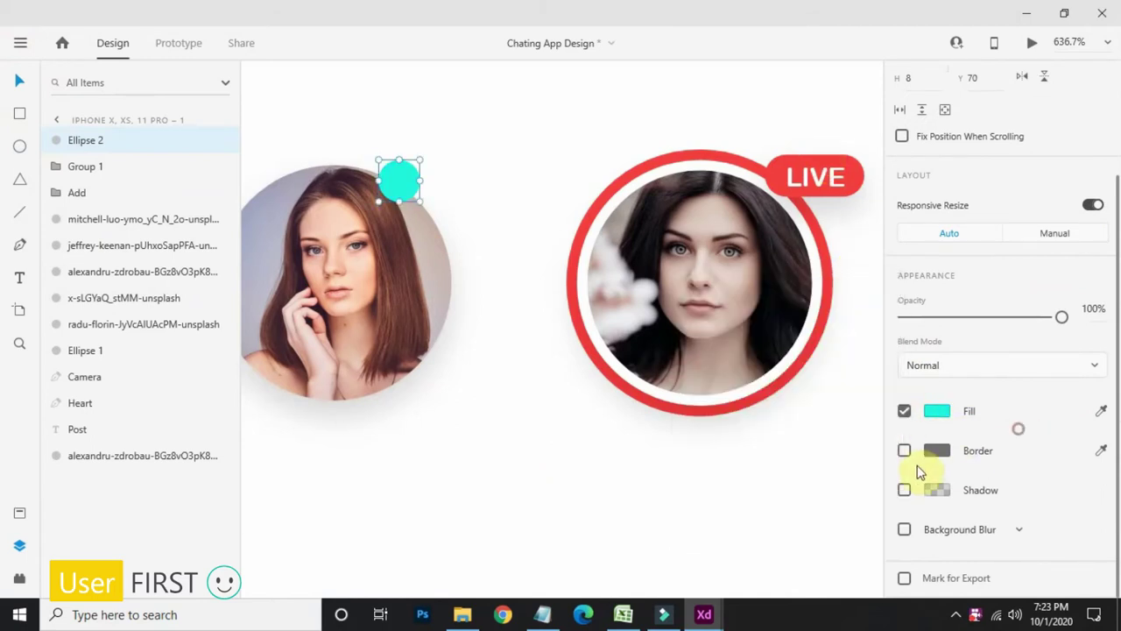
Step: Give the turquoise status circle a white border
{"action": "left_click", "coordinate": [904, 451]}
{"action": "left_click", "coordinate": [937, 452]}
{"action": "left_click_drag", "start_coordinate": [833, 440], "coordinate": [681, 333]}
{"action": "left_click", "coordinate": [502, 399]}
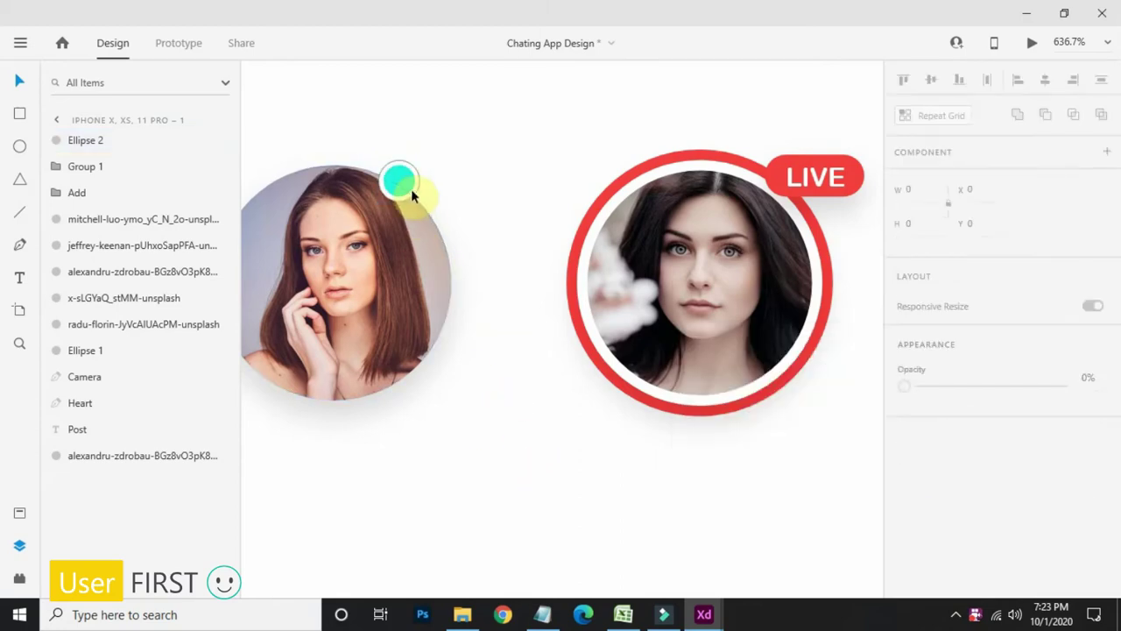
Step: Try a drop shadow on the turquoise status circle
{"action": "left_click", "coordinate": [406, 183]}
{"action": "scroll", "coordinate": [895, 413], "scroll_direction": "down", "scroll_amount": 4}
{"action": "left_click", "coordinate": [904, 490]}
{"action": "left_click", "coordinate": [814, 486]}
Step: Remove the drop shadow from the turquoise status circle
{"action": "left_click", "coordinate": [400, 189]}
{"action": "scroll", "coordinate": [888, 448], "scroll_direction": "down", "scroll_amount": 4}
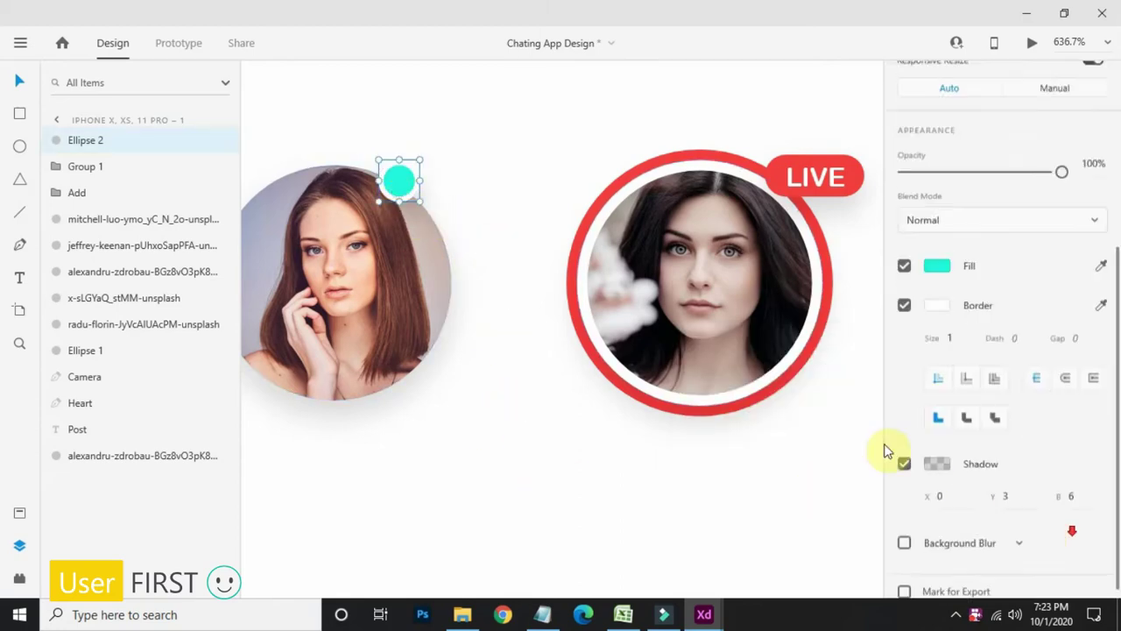
{"action": "left_click", "coordinate": [904, 450]}
{"action": "left_click", "coordinate": [690, 487]}
{"action": "left_click", "coordinate": [396, 182]}
{"action": "key", "text": "ctrl+d"}
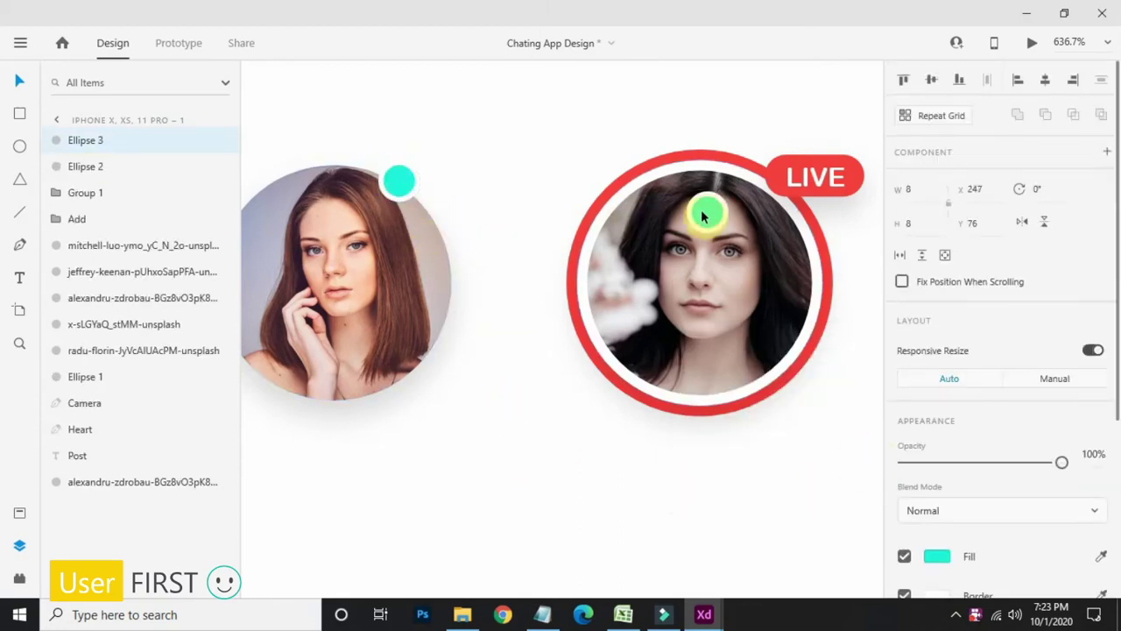
{"action": "key", "text": "Delete"}
Step: Place a copy of the turquoise status circle on the upper edge of the capped man's profile picture
{"action": "left_click", "coordinate": [401, 183]}
{"action": "scroll", "coordinate": [747, 235], "scroll_direction": "down", "scroll_amount": 4}
{"action": "left_click_drag", "start_coordinate": [745, 241], "coordinate": [487, 255]}
{"action": "left_click", "coordinate": [947, 114]}
{"action": "left_click", "coordinate": [919, 118]}
{"action": "left_click", "coordinate": [848, 328]}
{"action": "left_click_drag", "start_coordinate": [848, 231], "coordinate": [628, 231]}
{"action": "key", "text": "Delete"}
{"action": "left_click", "coordinate": [516, 233]}
{"action": "left_click_drag", "start_coordinate": [492, 314], "coordinate": [768, 318]}
{"action": "left_click", "coordinate": [833, 398]}
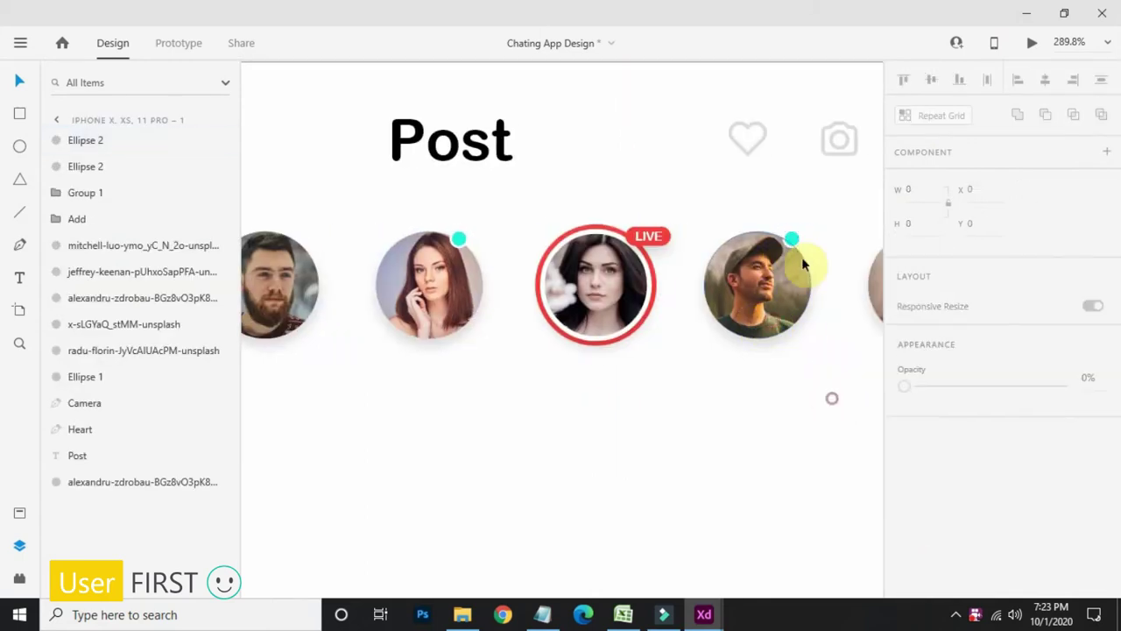
Step: Change the fill of the status circle on the capped man's picture to bright blue
{"action": "left_click", "coordinate": [792, 238]}
{"action": "scroll", "coordinate": [980, 371], "scroll_direction": "down", "scroll_amount": 3}
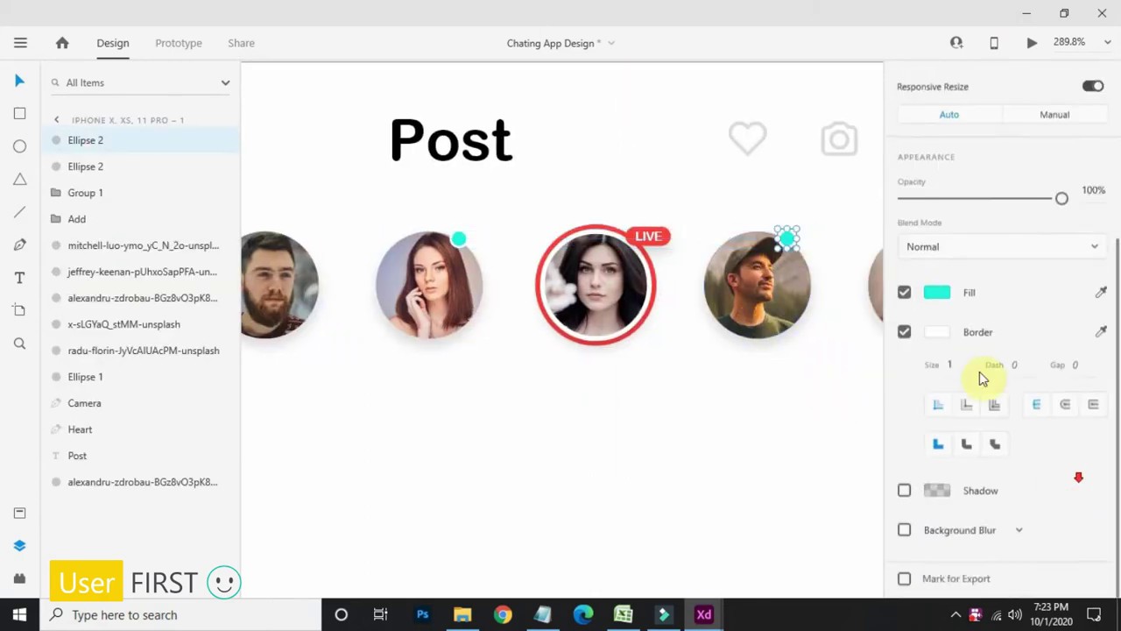
{"action": "left_click", "coordinate": [937, 292]}
{"action": "scroll", "coordinate": [651, 275], "scroll_direction": "up", "scroll_amount": 2}
{"action": "scroll", "coordinate": [676, 283], "scroll_direction": "down", "scroll_amount": 4}
{"action": "left_click", "coordinate": [856, 257]}
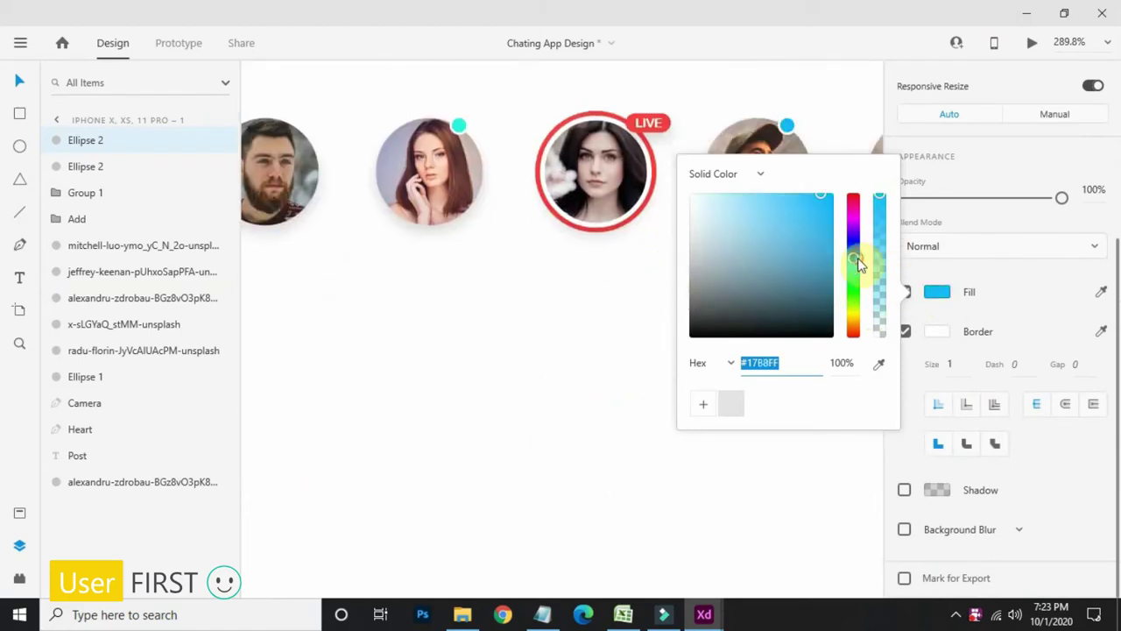
{"action": "left_click", "coordinate": [574, 338]}
Step: Scale up the whole row of profile pictures slightly, together with the add circle, LIVE badge and status dots
{"action": "left_click_drag", "start_coordinate": [575, 338], "coordinate": [583, 344]}
{"action": "scroll", "coordinate": [784, 318], "scroll_direction": "down", "scroll_amount": 3}
{"action": "left_click_drag", "start_coordinate": [783, 317], "coordinate": [696, 306]}
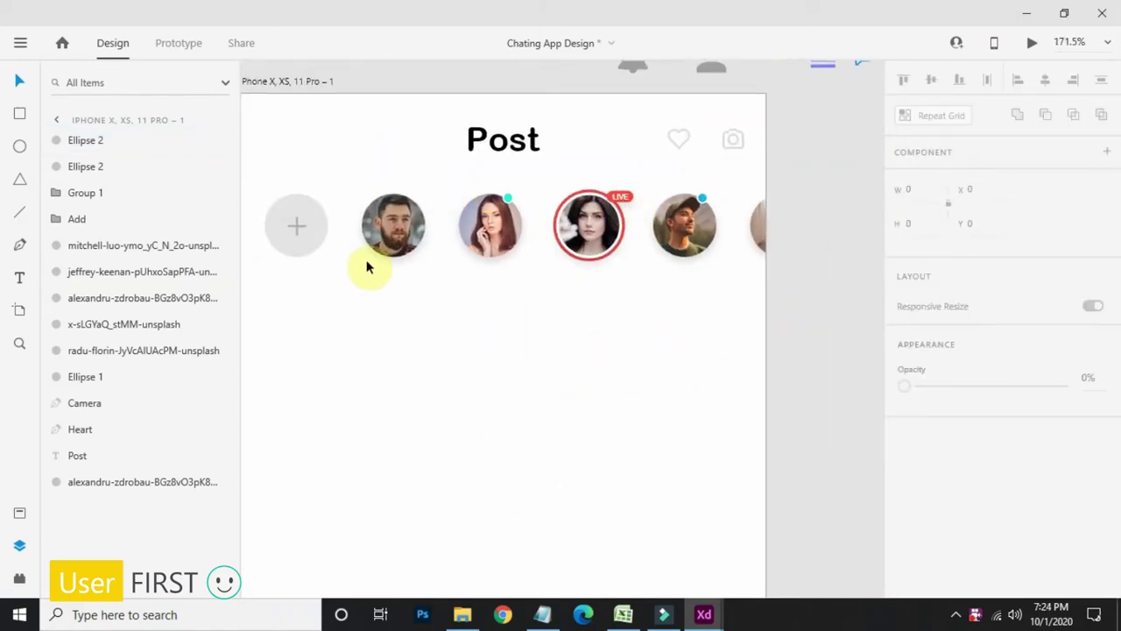
{"action": "left_click", "coordinate": [395, 238]}
{"action": "scroll", "coordinate": [464, 374], "scroll_direction": "down", "scroll_amount": 3}
{"action": "left_click_drag", "start_coordinate": [476, 403], "coordinate": [430, 336]}
{"action": "left_click", "coordinate": [502, 393]}
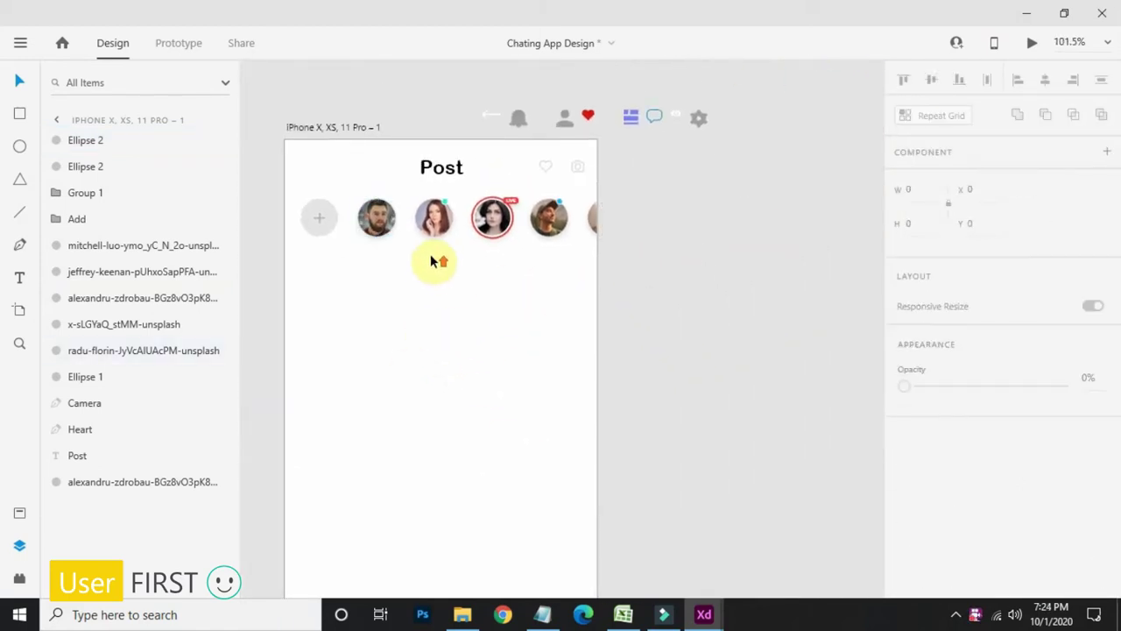
{"action": "scroll", "coordinate": [430, 261], "scroll_direction": "up", "scroll_amount": 4}
{"action": "left_click_drag", "start_coordinate": [333, 143], "coordinate": [879, 268]}
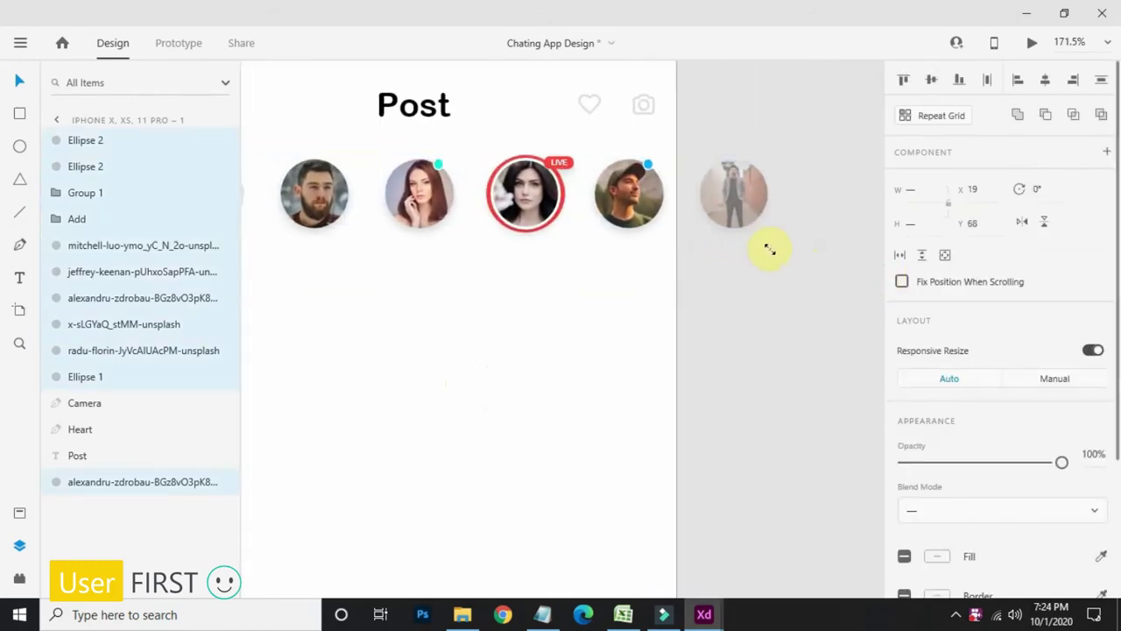
{"action": "left_click_drag", "start_coordinate": [770, 250], "coordinate": [776, 253]}
{"action": "left_click_drag", "start_coordinate": [619, 254], "coordinate": [706, 250]}
{"action": "left_click", "coordinate": [638, 325]}
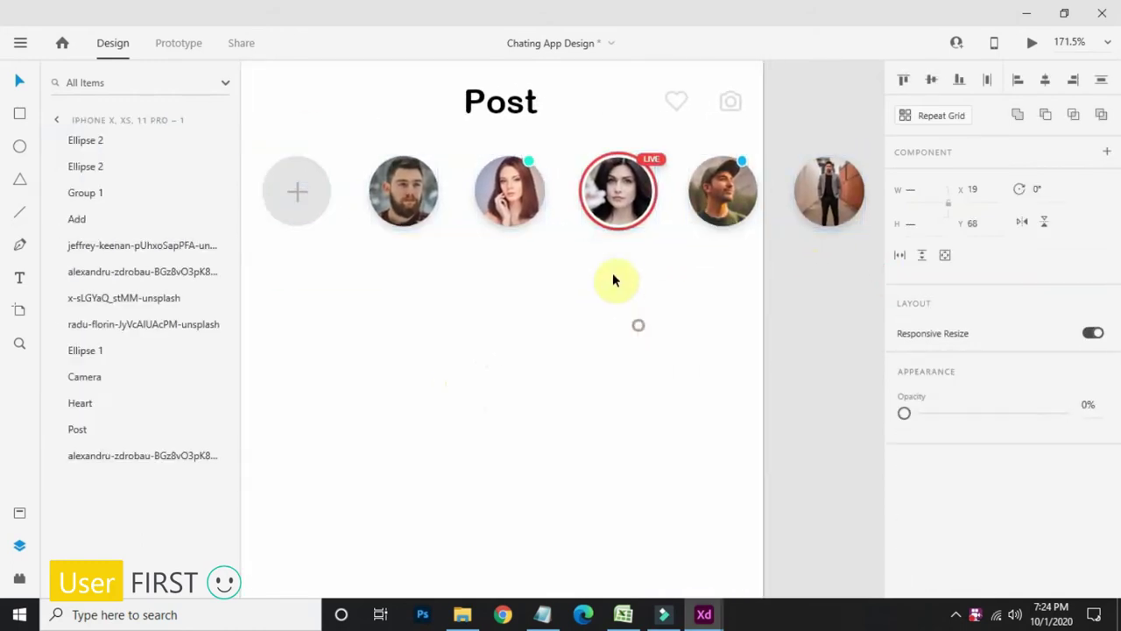
Step: Delete the last profile picture, which lies outside the artboard
{"action": "left_click", "coordinate": [529, 162]}
{"action": "left_click", "coordinate": [741, 161]}
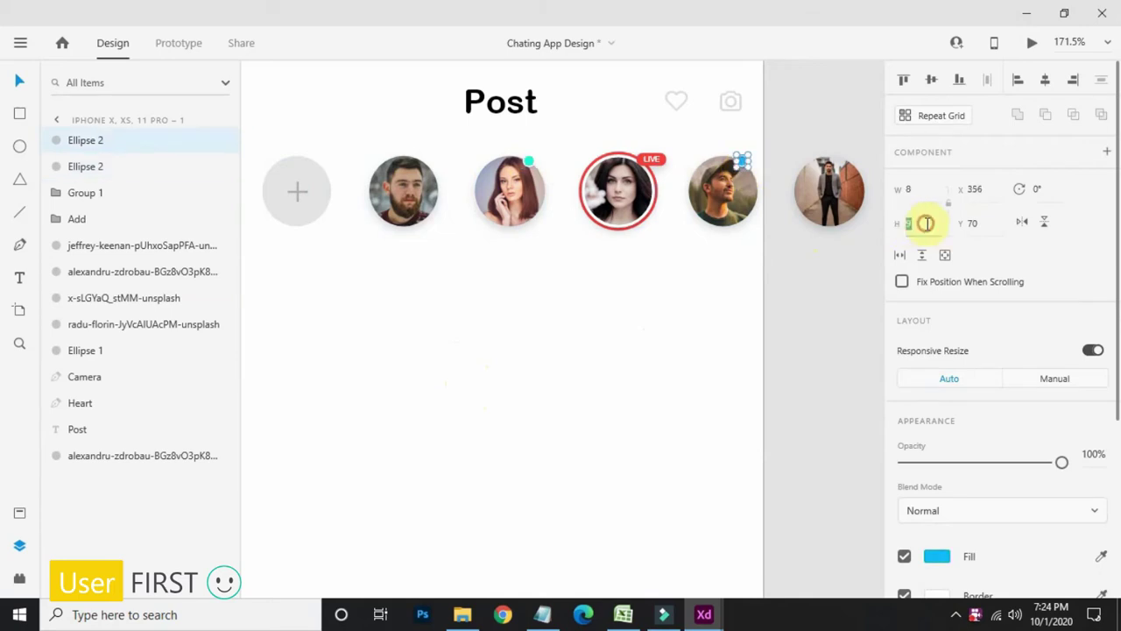
{"action": "left_click", "coordinate": [626, 284]}
{"action": "left_click", "coordinate": [822, 213]}
{"action": "key", "text": "Delete"}
{"action": "left_click_drag", "start_coordinate": [591, 371], "coordinate": [650, 371]}
Step: Group the long-haired woman's profile picture with its turquoise status circle
{"action": "left_click", "coordinate": [465, 192]}
{"action": "left_click", "coordinate": [565, 171]}
{"action": "left_click", "coordinate": [589, 162], "text": "shift"}
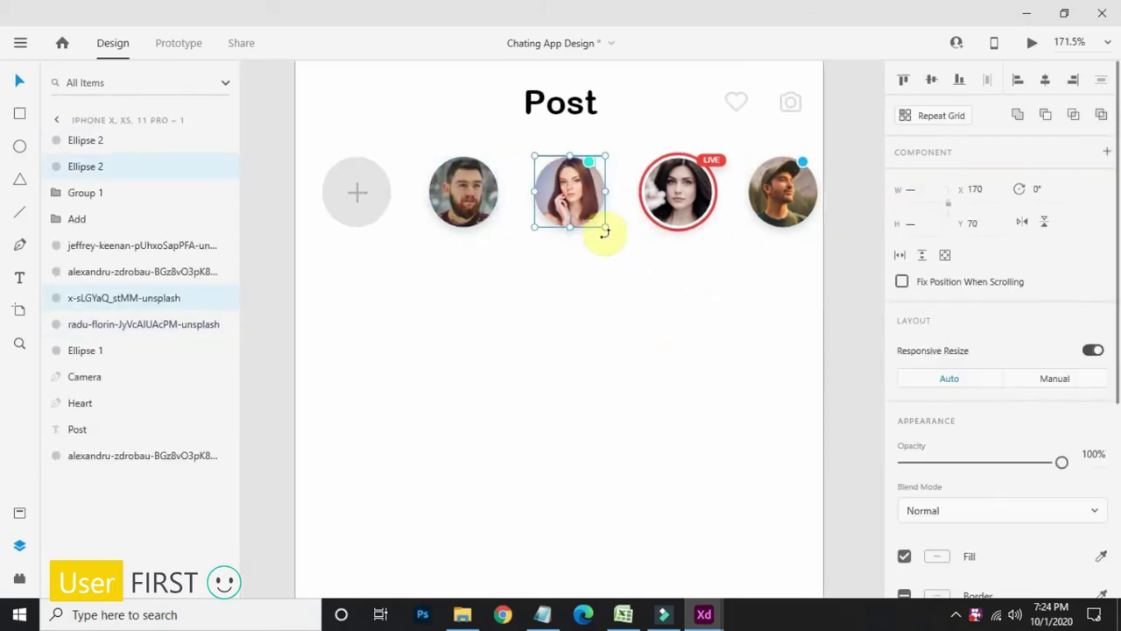
{"action": "right_click", "coordinate": [605, 232]}
{"action": "left_click", "coordinate": [646, 282]}
Step: Group the LIVE profile picture with its ring and badge, and the capped man's picture with its blue status circle
{"action": "left_click_drag", "start_coordinate": [633, 149], "coordinate": [743, 247]}
{"action": "right_click", "coordinate": [739, 237]}
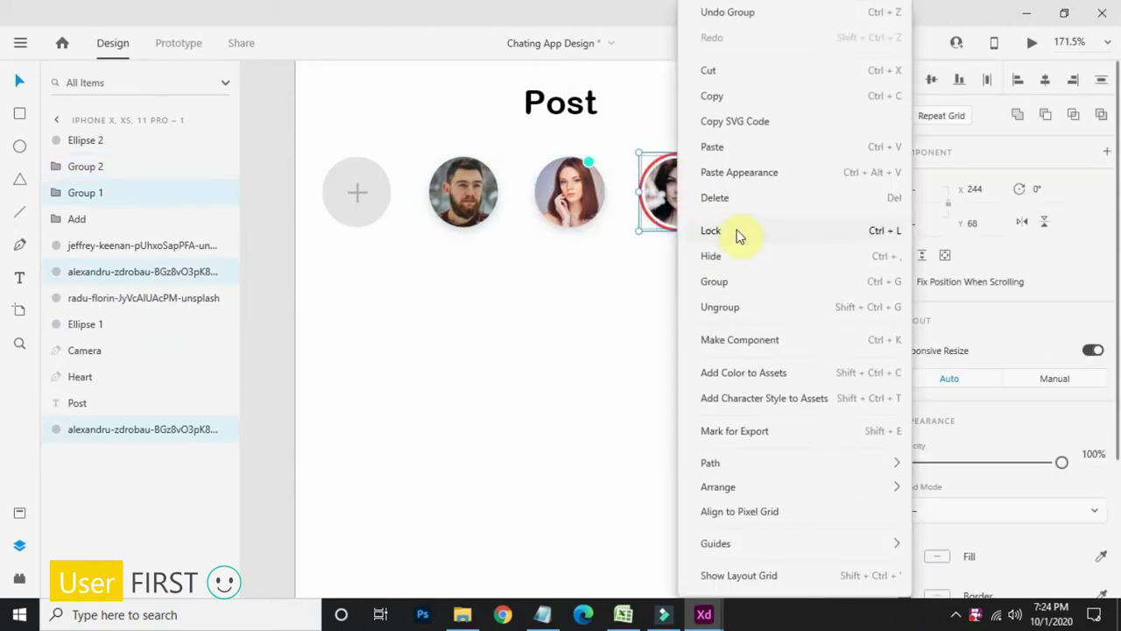
{"action": "left_click", "coordinate": [738, 281]}
{"action": "left_click_drag", "start_coordinate": [743, 147], "coordinate": [813, 229]}
{"action": "left_click", "coordinate": [817, 282]}
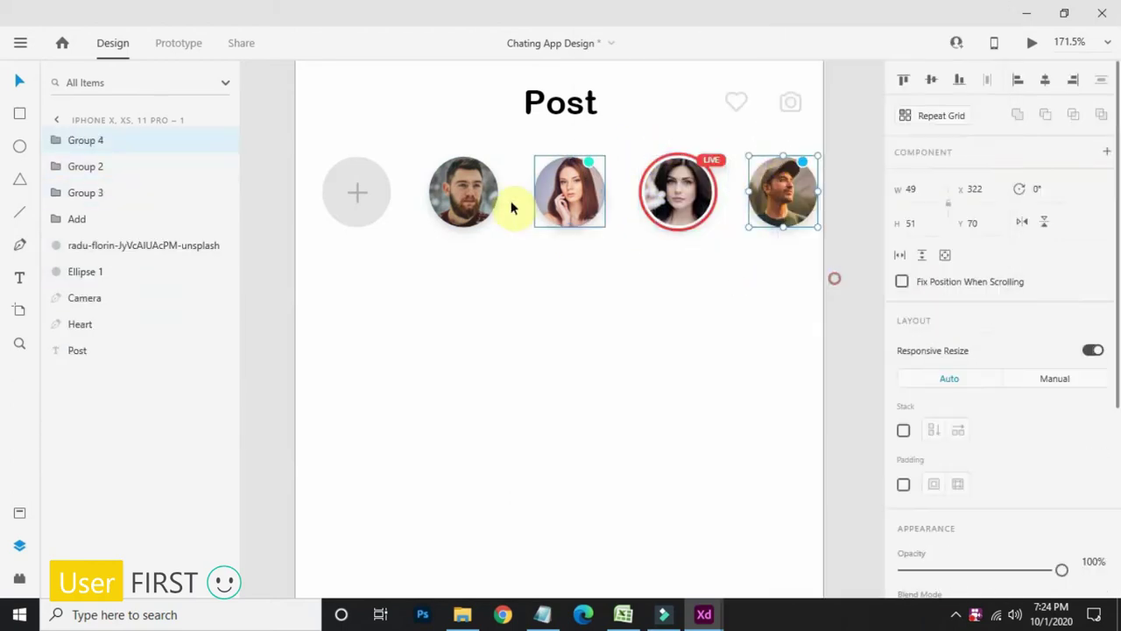
{"action": "left_click", "coordinate": [495, 203]}
Step: Draw a rectangular post card below the profile pictures and adjust it to about 333 wide by 227 high
{"action": "left_click", "coordinate": [663, 296]}
{"action": "left_click_drag", "start_coordinate": [663, 296], "coordinate": [549, 259]}
{"action": "scroll", "coordinate": [559, 299], "scroll_direction": "down", "scroll_amount": 3}
{"action": "left_click_drag", "start_coordinate": [383, 316], "coordinate": [598, 381]}
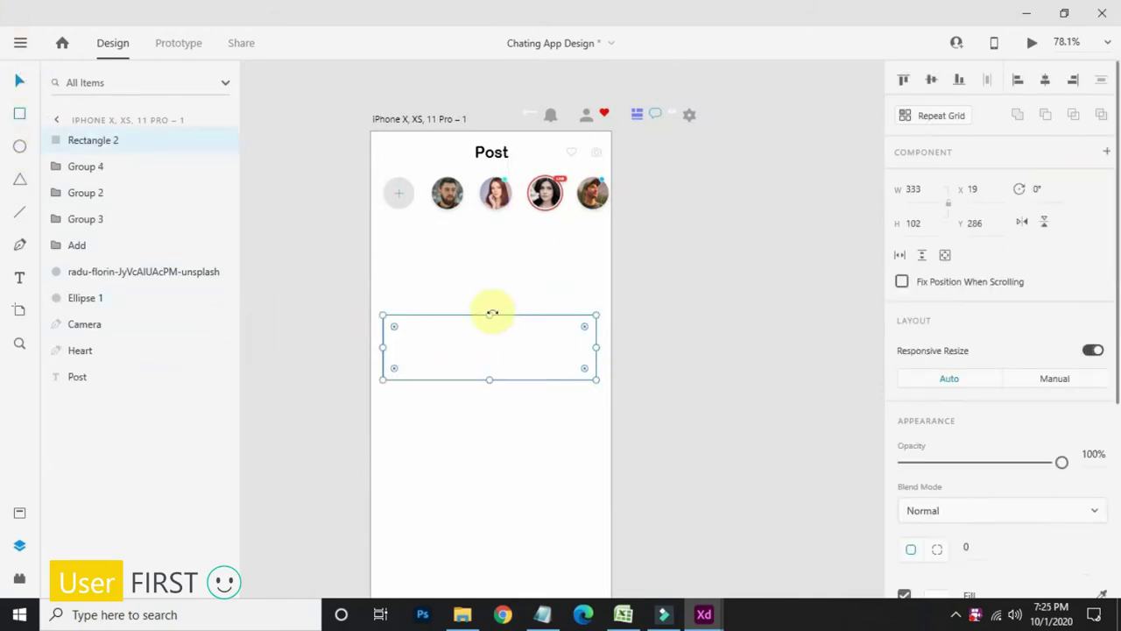
{"action": "left_click_drag", "start_coordinate": [491, 313], "coordinate": [489, 292]}
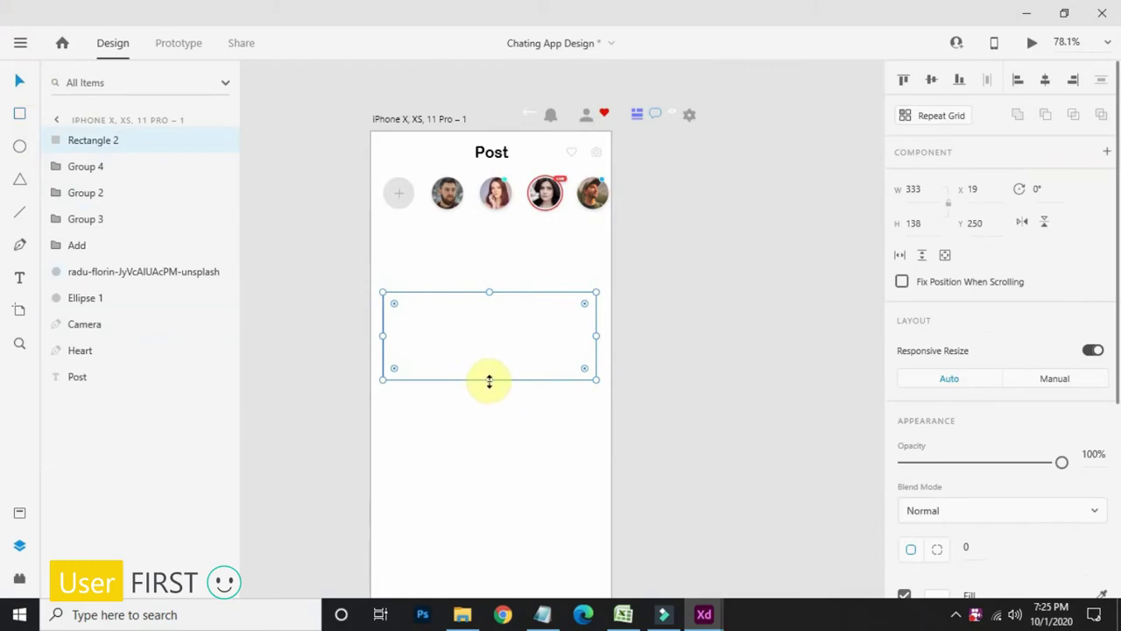
{"action": "left_click_drag", "start_coordinate": [489, 380], "coordinate": [498, 436]}
{"action": "left_click", "coordinate": [21, 85]}
{"action": "left_click", "coordinate": [298, 231]}
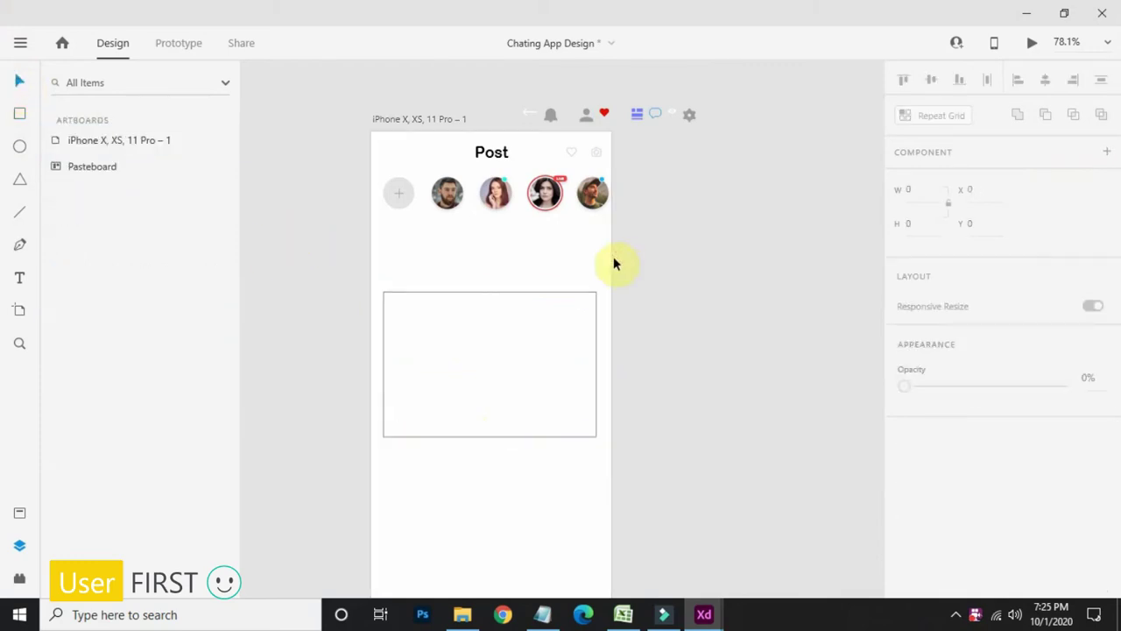
{"action": "scroll", "coordinate": [465, 273], "scroll_direction": "up", "scroll_amount": 4}
{"action": "left_click_drag", "start_coordinate": [469, 358], "coordinate": [469, 332]}
Step: Draw a circle above the card's upper-left corner and resize it to 36 by 36, aligned with the card's edge
{"action": "scroll", "coordinate": [296, 251], "scroll_direction": "up", "scroll_amount": 5}
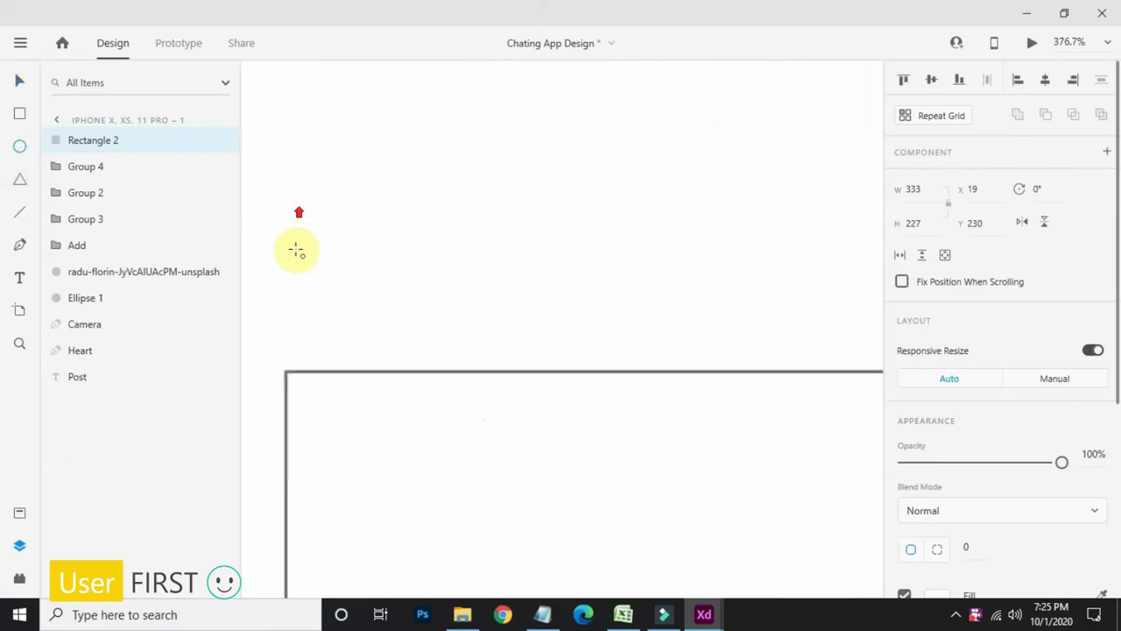
{"action": "mouse_move", "coordinate": [281, 177]}
{"action": "left_mouse_down"}
{"action": "mouse_move", "coordinate": [350, 292]}
{"action": "mouse_move", "coordinate": [380, 277]}
{"action": "left_mouse_up"}
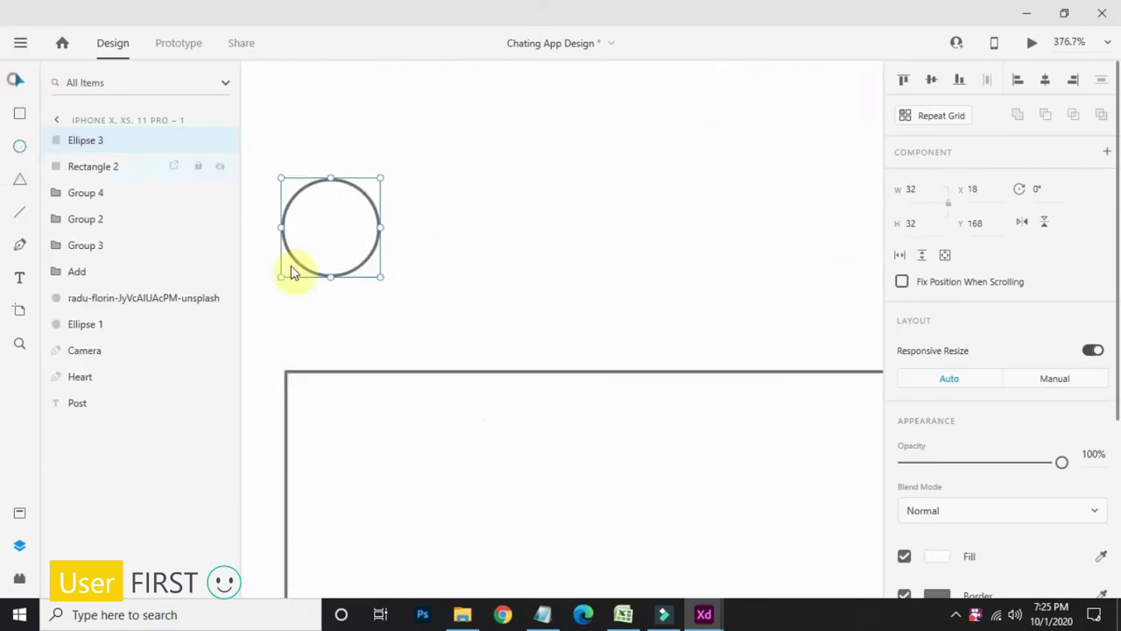
{"action": "key", "text": "Escape"}
{"action": "left_click", "coordinate": [339, 235]}
{"action": "left_click_drag", "start_coordinate": [380, 276], "coordinate": [396, 289]}
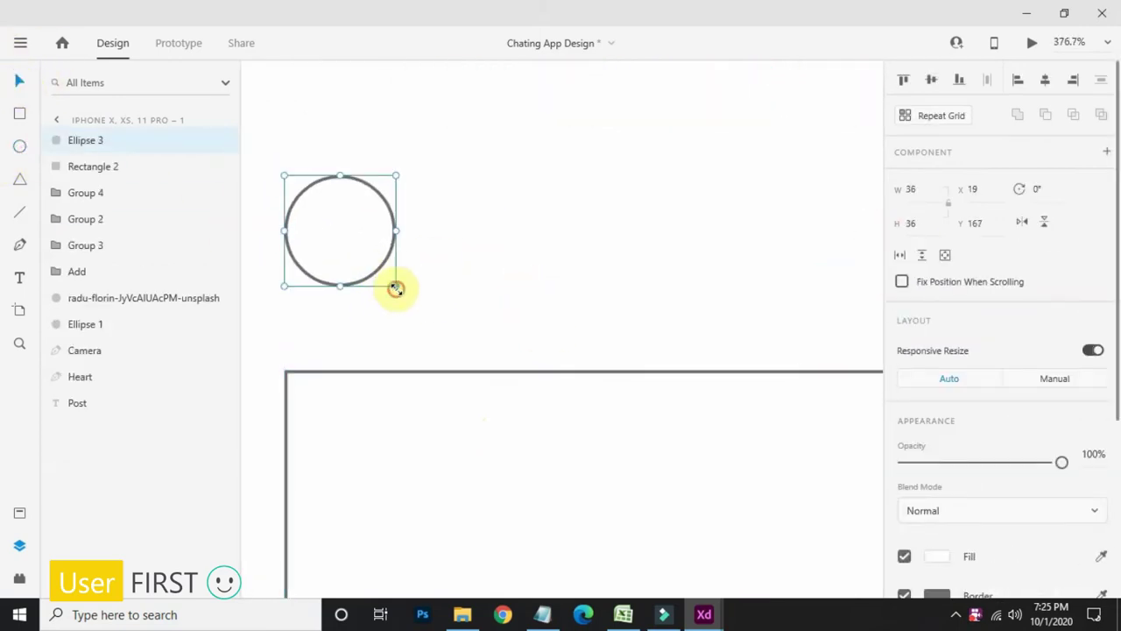
Step: Fill the small circle with the photo of the man walking on a street from the Images folder
{"action": "scroll", "coordinate": [447, 265], "scroll_direction": "down", "scroll_amount": 3}
{"action": "left_click_drag", "start_coordinate": [591, 262], "coordinate": [538, 247]}
{"action": "left_click", "coordinate": [318, 240]}
{"action": "left_click", "coordinate": [462, 614]}
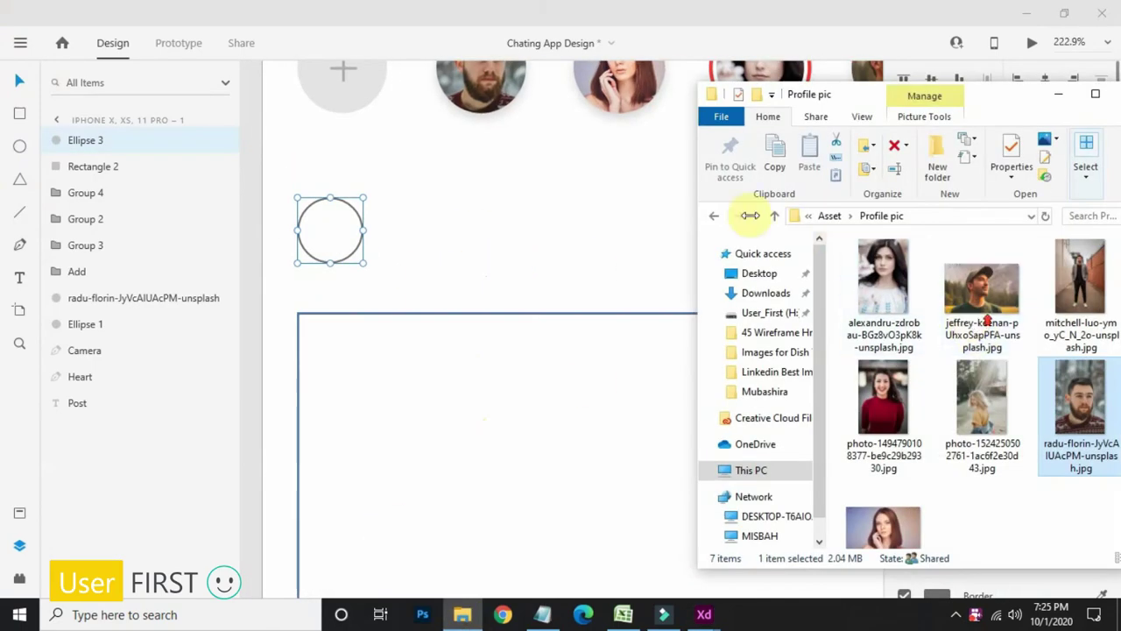
{"action": "left_click", "coordinate": [773, 215]}
{"action": "double_click", "coordinate": [938, 295]}
{"action": "scroll", "coordinate": [1036, 438], "scroll_direction": "down", "scroll_amount": 2}
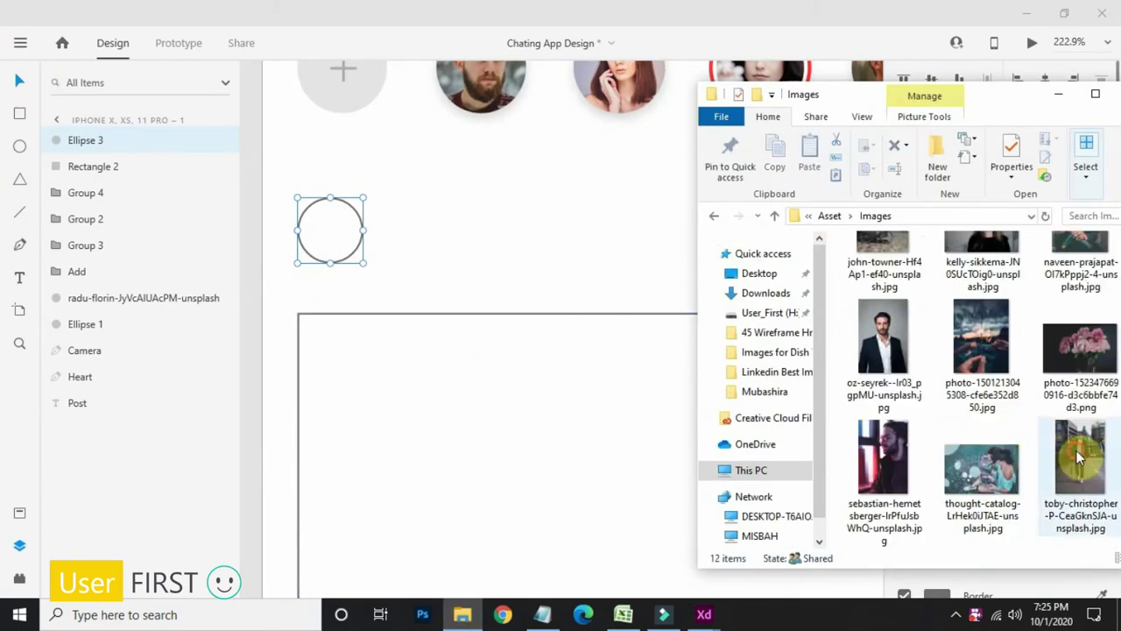
{"action": "left_click_drag", "start_coordinate": [1076, 450], "coordinate": [329, 229]}
Step: Enlarge and reposition the street photo inside its circle so the man's head and shoulders fill it
{"action": "scroll", "coordinate": [313, 235], "scroll_direction": "up", "scroll_amount": 3}
{"action": "double_click", "coordinate": [451, 255]}
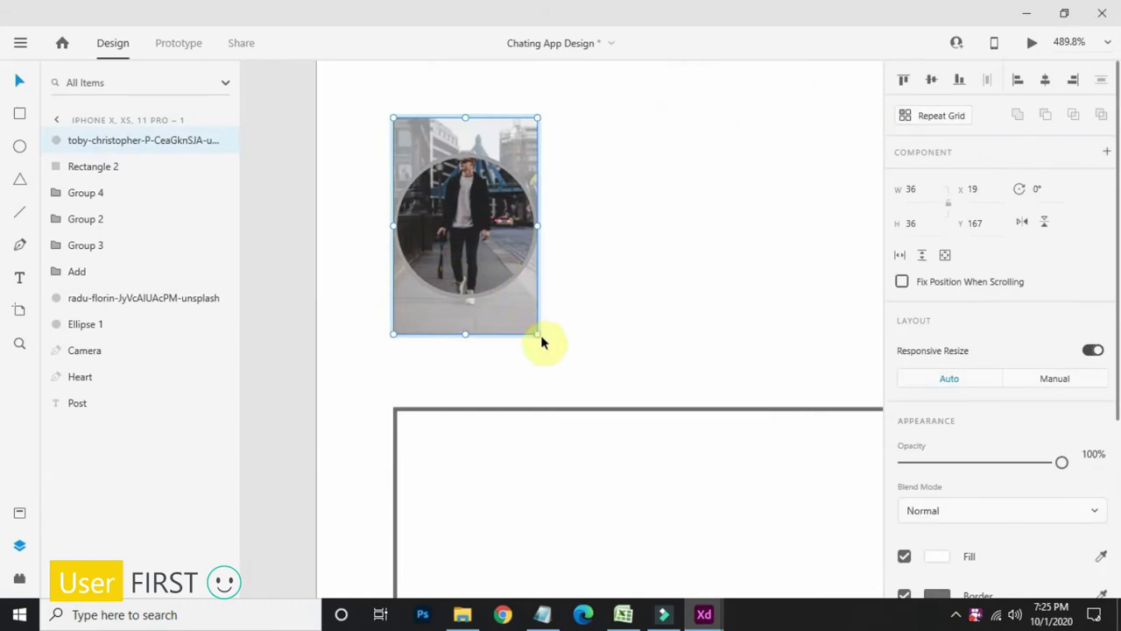
{"action": "left_click_drag", "start_coordinate": [541, 336], "coordinate": [693, 471]}
{"action": "left_click_drag", "start_coordinate": [590, 363], "coordinate": [536, 363]}
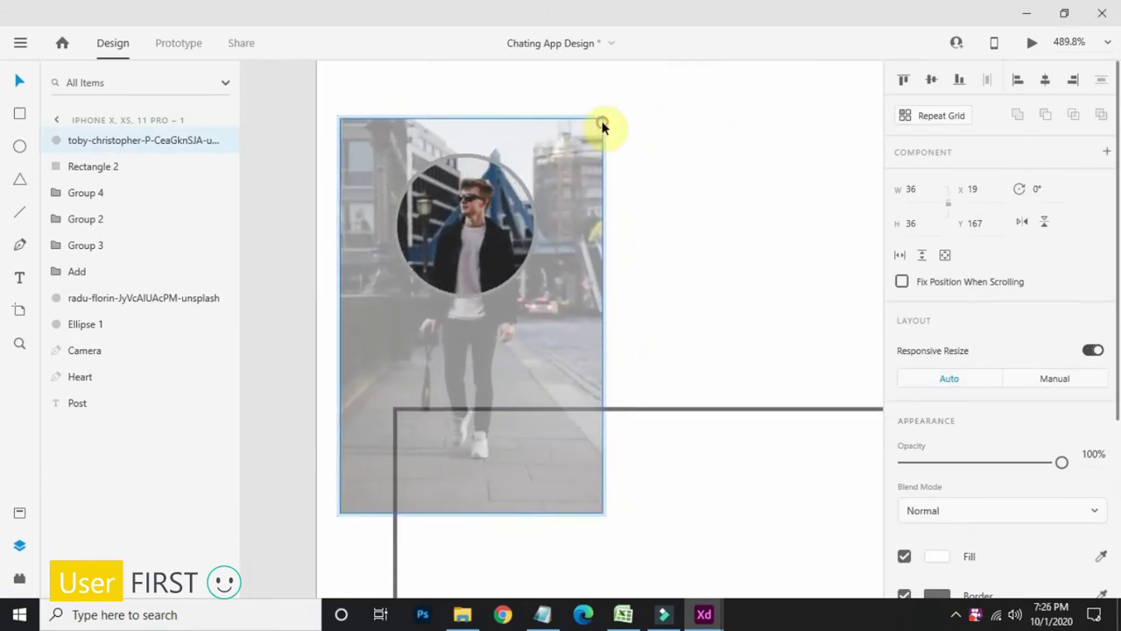
{"action": "left_click_drag", "start_coordinate": [602, 122], "coordinate": [718, 74]}
{"action": "left_click_drag", "start_coordinate": [648, 205], "coordinate": [575, 366]}
{"action": "left_click", "coordinate": [793, 356]}
Step: Remove the border from the small circular picture and add a drop shadow
{"action": "scroll", "coordinate": [921, 449], "scroll_direction": "down", "scroll_amount": 3}
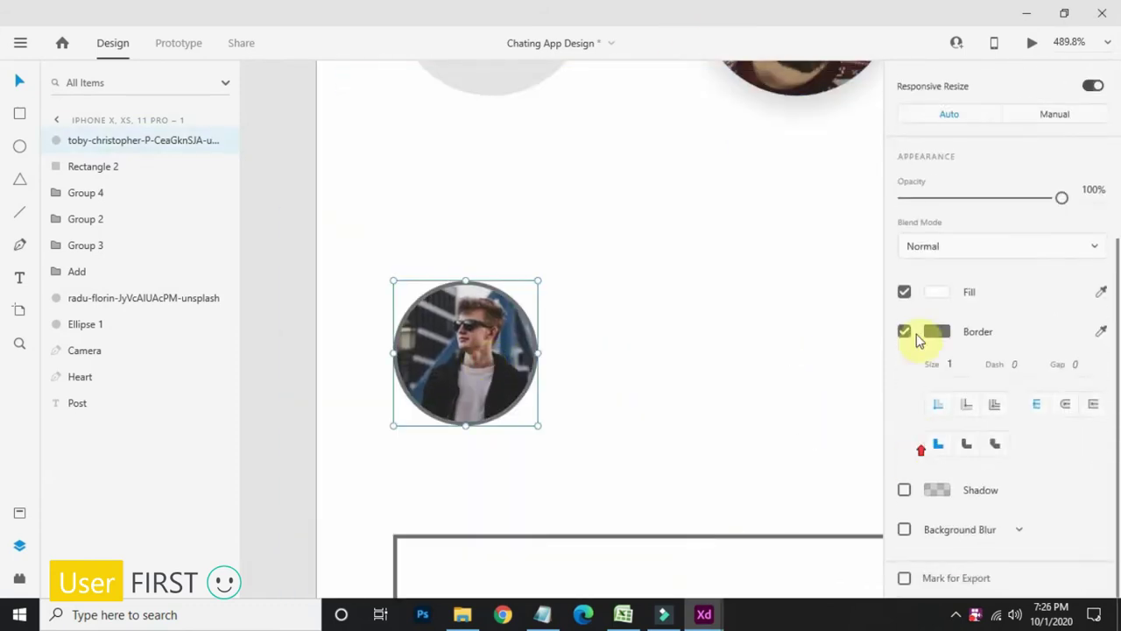
{"action": "left_click", "coordinate": [905, 332]}
{"action": "left_click", "coordinate": [906, 490]}
{"action": "left_click", "coordinate": [705, 423]}
{"action": "scroll", "coordinate": [704, 403], "scroll_direction": "down", "scroll_amount": 3}
{"action": "left_click_drag", "start_coordinate": [703, 393], "coordinate": [599, 276]}
{"action": "double_click", "coordinate": [495, 272]}
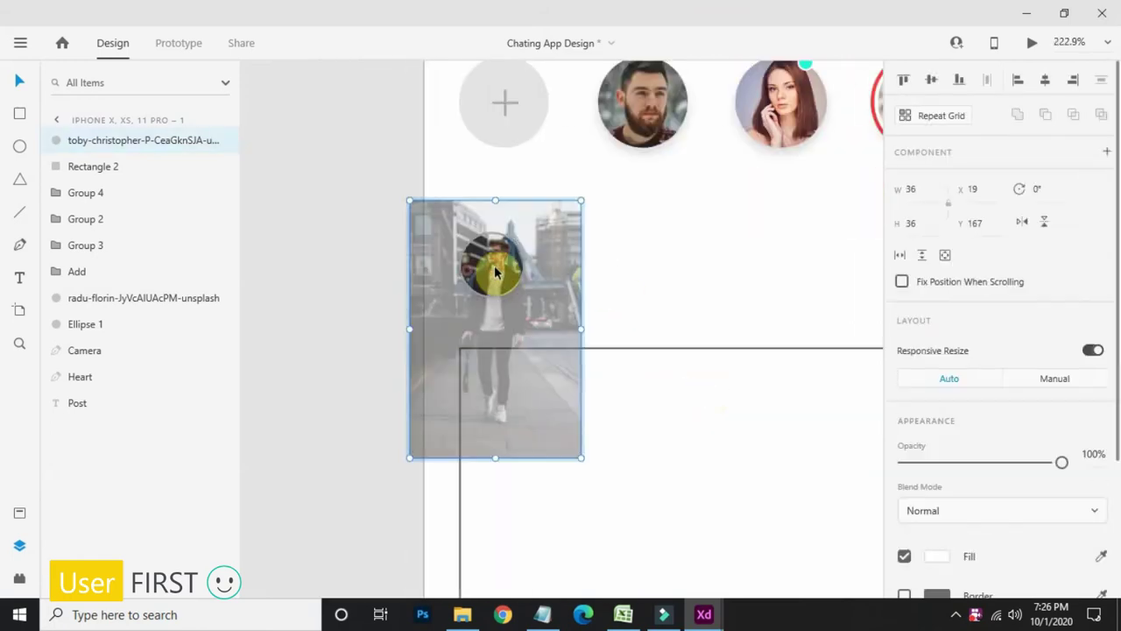
{"action": "left_click", "coordinate": [681, 301]}
Step: Give the post card a corner radius of 10, remove its border and add a drop shadow
{"action": "scroll", "coordinate": [653, 316], "scroll_direction": "up", "scroll_amount": 4}
{"action": "scroll", "coordinate": [552, 298], "scroll_direction": "down", "scroll_amount": 2}
{"action": "left_click", "coordinate": [485, 388]}
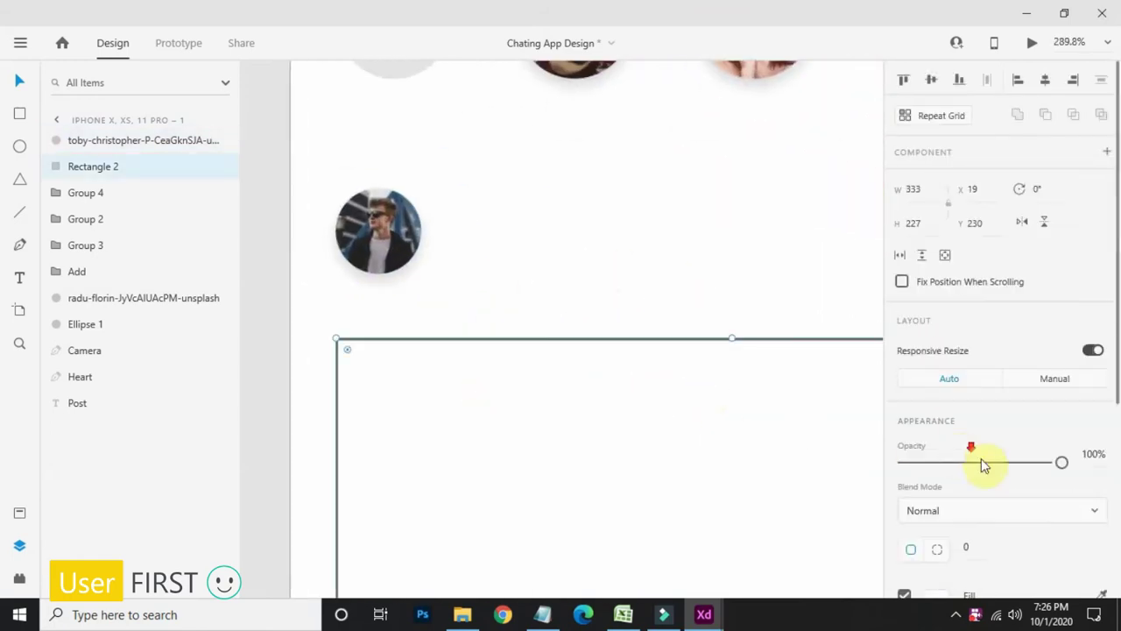
{"action": "scroll", "coordinate": [983, 464], "scroll_direction": "down", "scroll_amount": 1}
{"action": "left_click", "coordinate": [991, 469]}
{"action": "type", "text": "10"}
{"action": "key", "text": "Return"}
{"action": "scroll", "coordinate": [993, 471], "scroll_direction": "down", "scroll_amount": 2}
{"action": "left_click", "coordinate": [905, 396]}
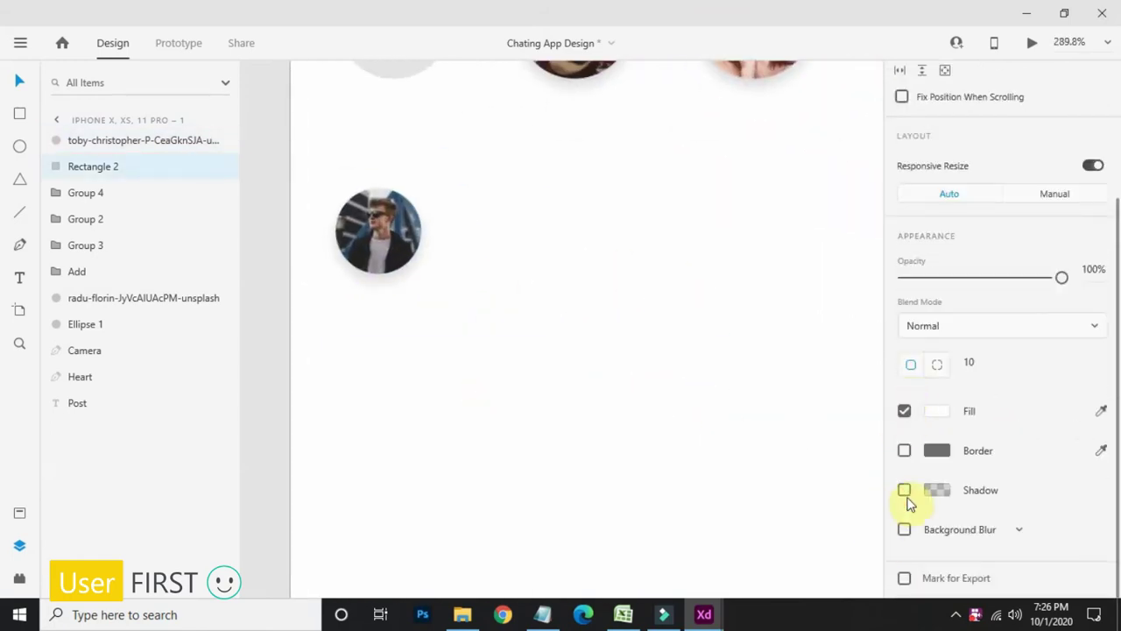
{"action": "left_click", "coordinate": [906, 492]}
{"action": "left_click", "coordinate": [672, 278]}
Step: Add the poster's full name from the Notepad notes as a black text label beside the small circular picture
{"action": "left_click_drag", "start_coordinate": [675, 256], "coordinate": [603, 250]}
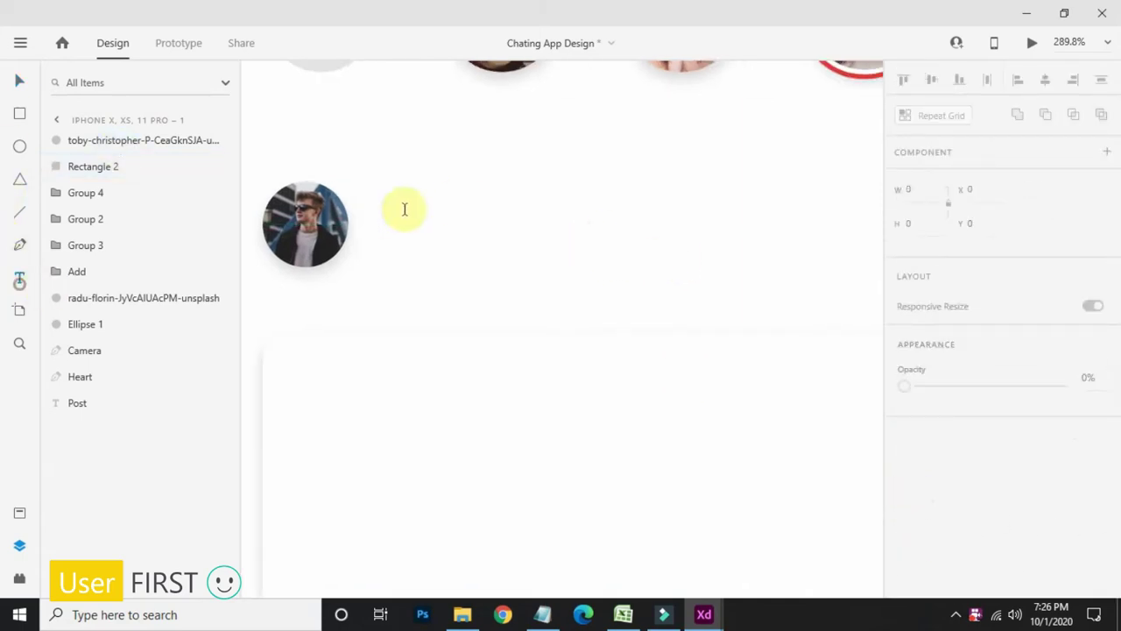
{"action": "left_click", "coordinate": [366, 205]}
{"action": "left_click", "coordinate": [541, 612]}
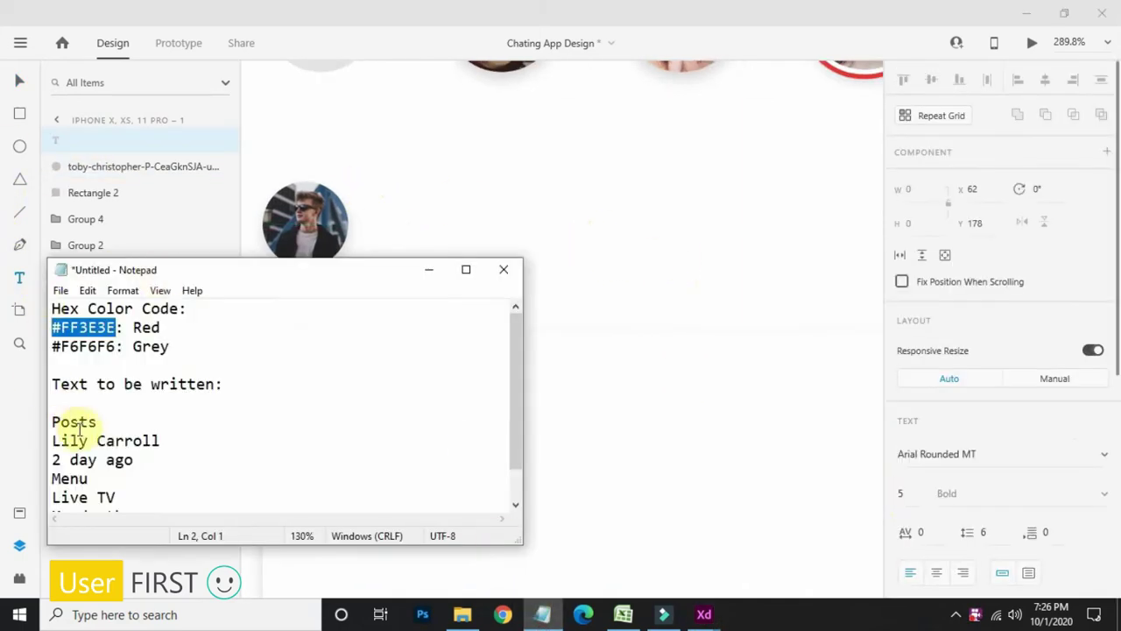
{"action": "left_click", "coordinate": [428, 268]}
{"action": "key", "text": "Escape"}
{"action": "scroll", "coordinate": [1014, 518], "scroll_direction": "down", "scroll_amount": 4}
{"action": "left_click", "coordinate": [940, 469]}
{"action": "left_click_drag", "start_coordinate": [766, 425], "coordinate": [25, 558]}
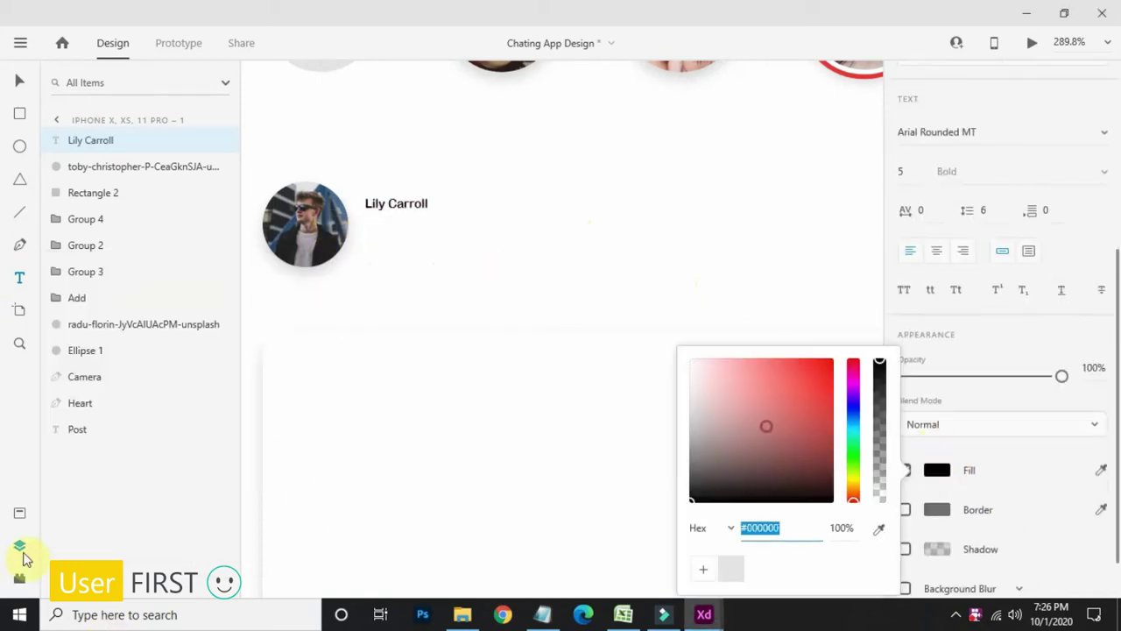
{"action": "left_click", "coordinate": [18, 79]}
Step: Replace the first name in the label beside the small picture with a man's first name
{"action": "left_click", "coordinate": [412, 254]}
{"action": "scroll", "coordinate": [361, 201], "scroll_direction": "up", "scroll_amount": 4}
{"action": "double_click", "coordinate": [413, 209]}
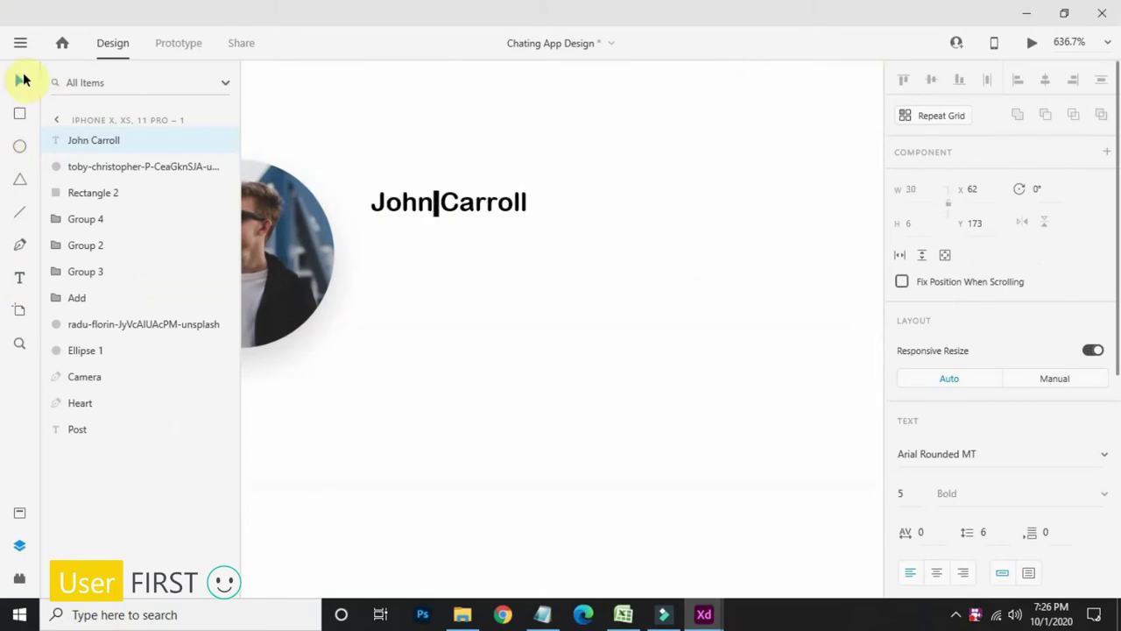
{"action": "left_click", "coordinate": [22, 80]}
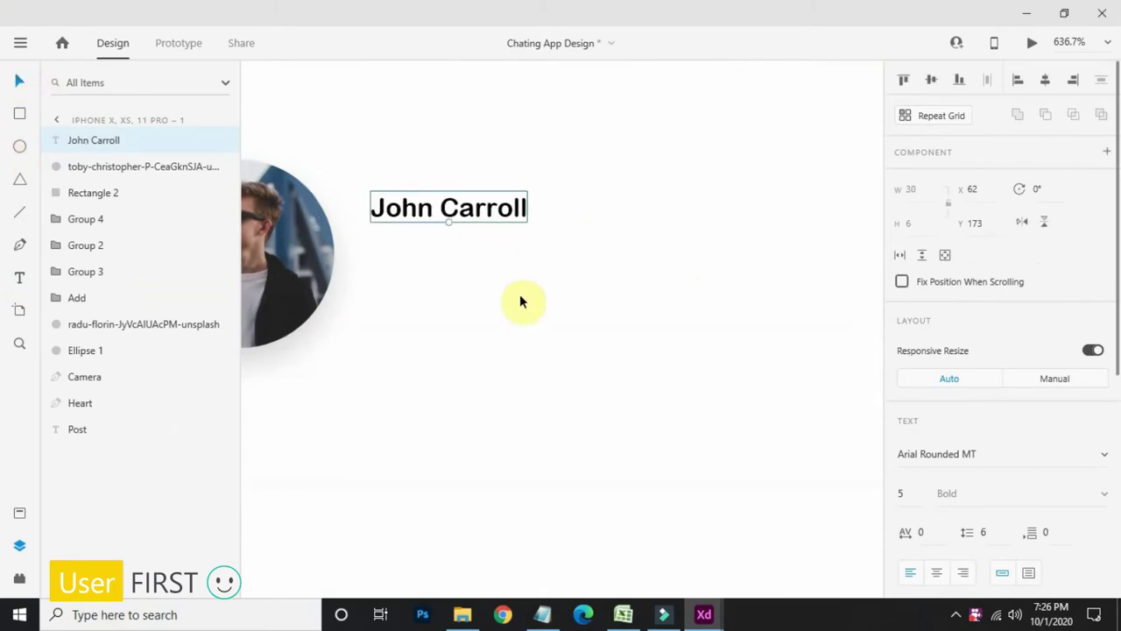
Step: Duplicate the name label just below itself and change the copy's text to "2 days ago"
{"action": "right_click", "coordinate": [114, 140]}
{"action": "left_click", "coordinate": [223, 246]}
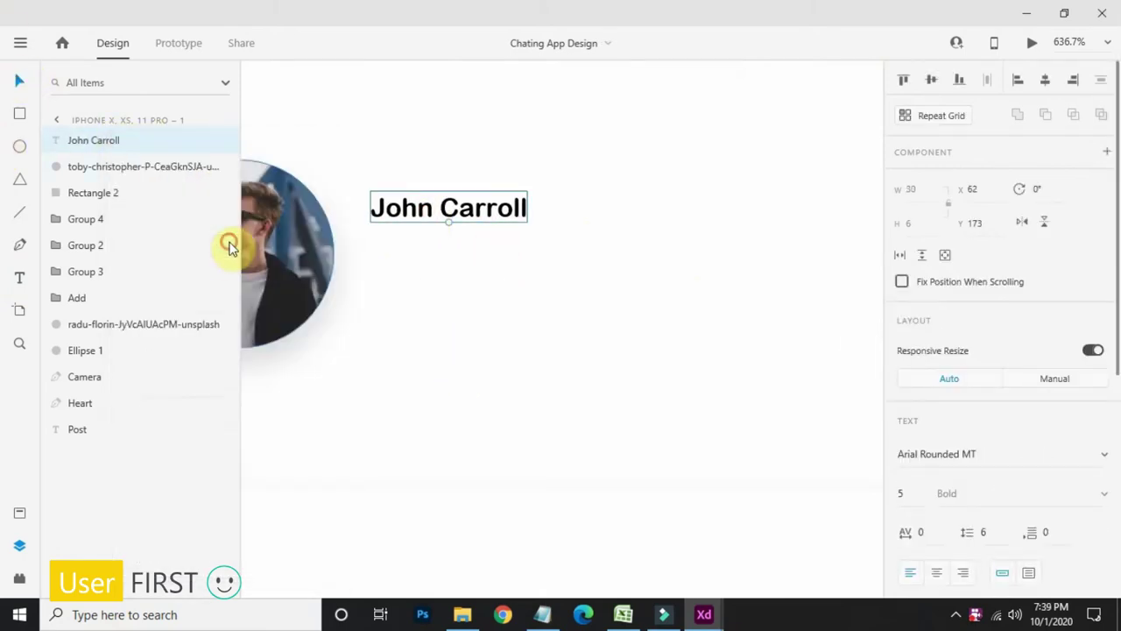
{"action": "left_click_drag", "start_coordinate": [400, 219], "coordinate": [408, 248]}
{"action": "double_click", "coordinate": [414, 245]}
{"action": "type", "text": "2"}
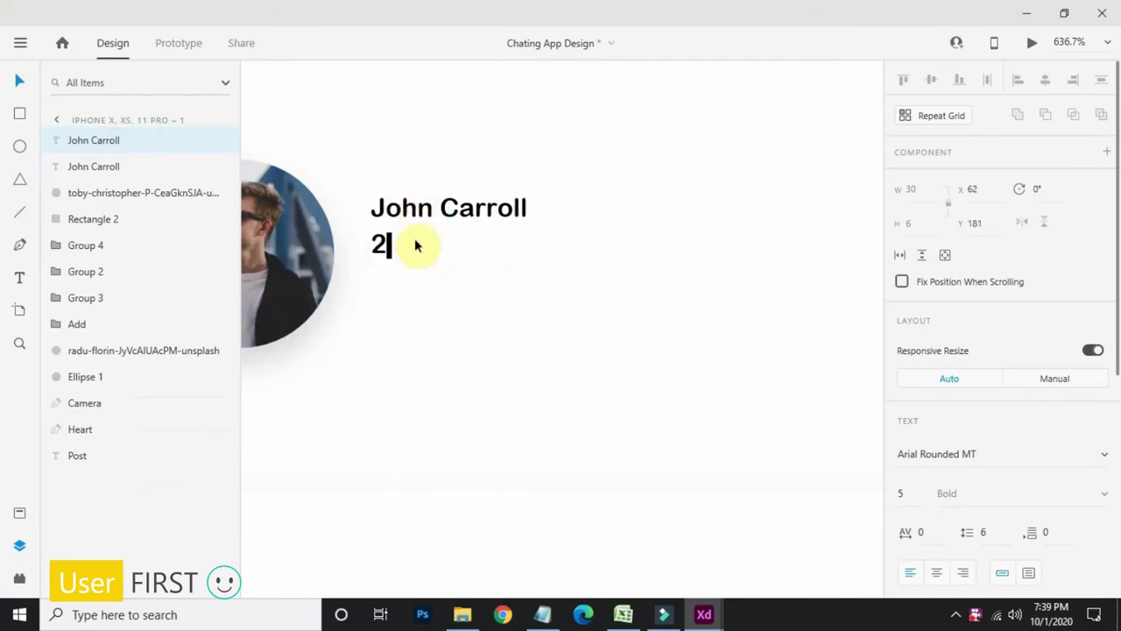
{"action": "type", "text": " days ago"}
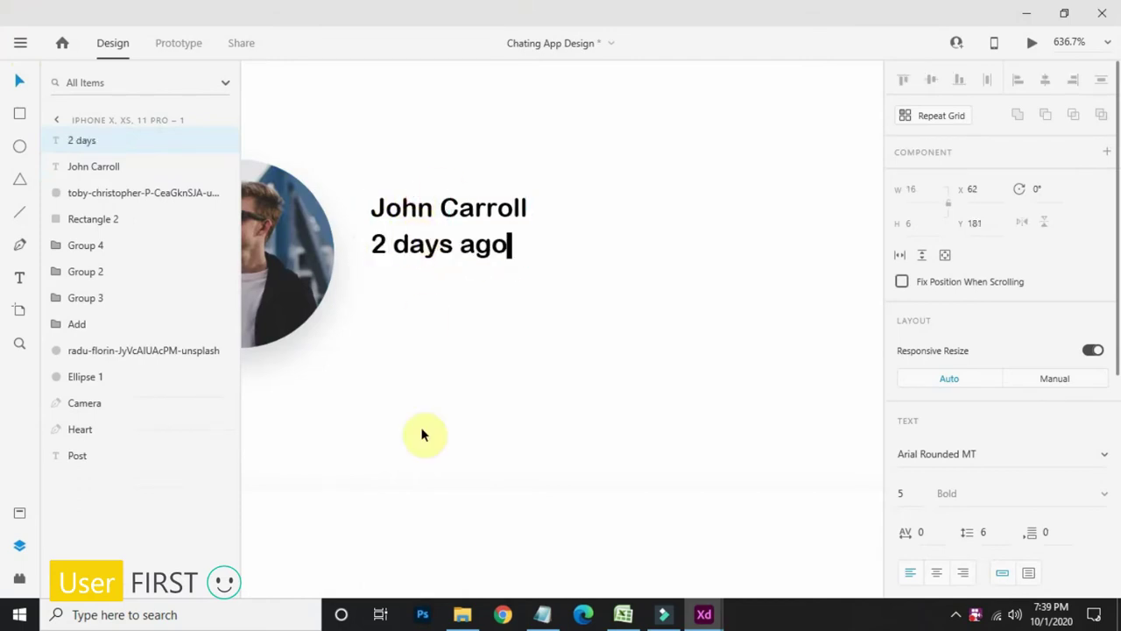
{"action": "key", "text": "Escape"}
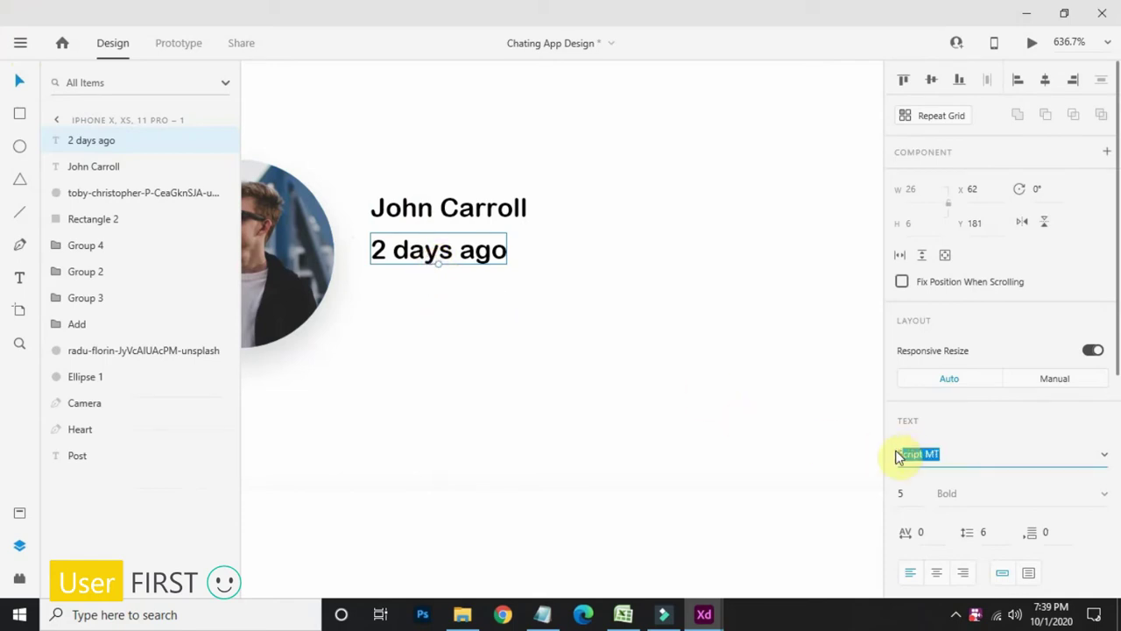
Step: Set the "2 days ago" label's font to Segoe UI and scale it down to text size 3 beneath the name
{"action": "type", "text": "Segoe MDL2 Assets"}
{"action": "key", "text": "Return"}
{"action": "key", "text": "Down"}
{"action": "key", "text": "Down"}
{"action": "key", "text": "Down"}
{"action": "left_click", "coordinate": [623, 405]}
{"action": "scroll", "coordinate": [359, 214], "scroll_direction": "up", "scroll_amount": 3}
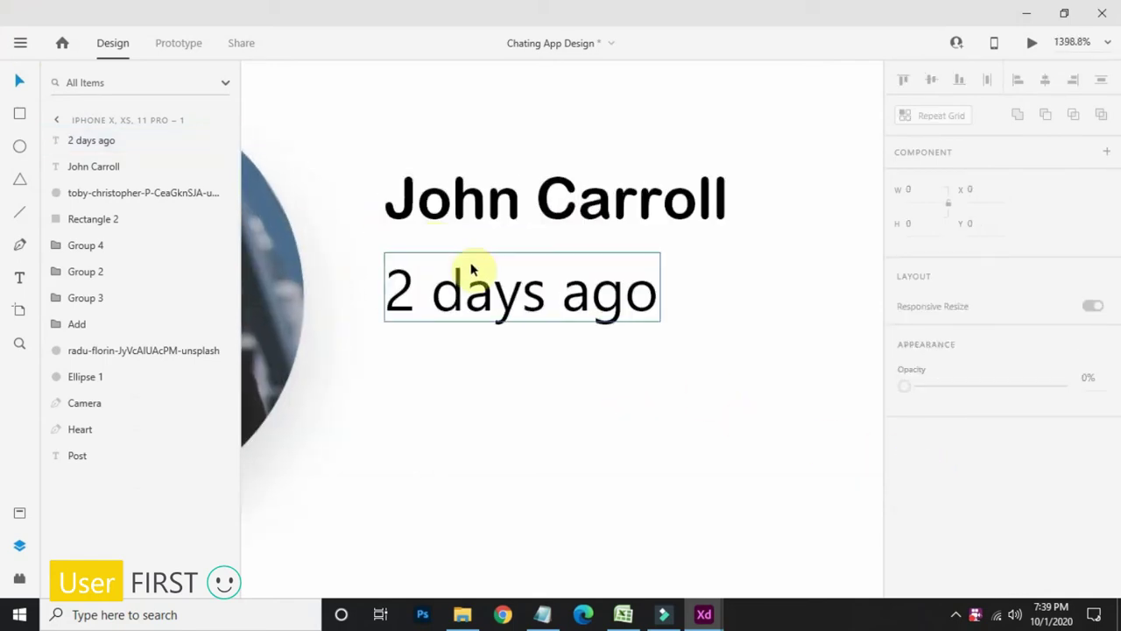
{"action": "left_click", "coordinate": [470, 269]}
{"action": "left_click_drag", "start_coordinate": [523, 324], "coordinate": [501, 285]}
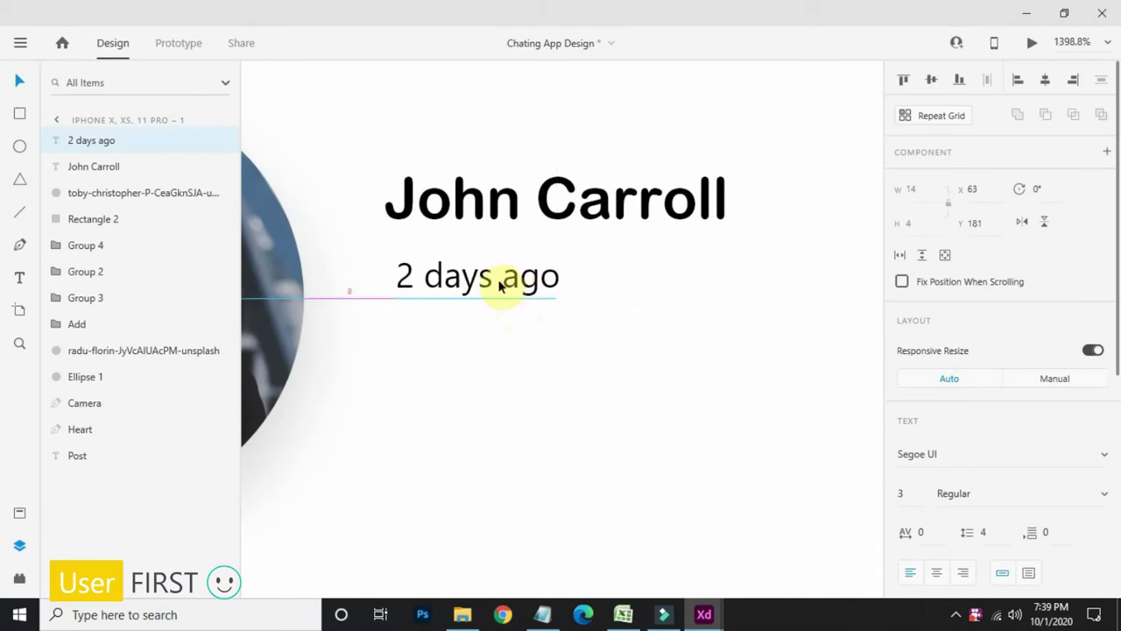
Step: Set the "2 days ago" label to the Semibold weight and give it a light grey fill
{"action": "scroll", "coordinate": [1054, 110], "scroll_direction": "down", "scroll_amount": 5}
{"action": "left_click", "coordinate": [1053, 110]}
{"action": "left_click", "coordinate": [982, 249]}
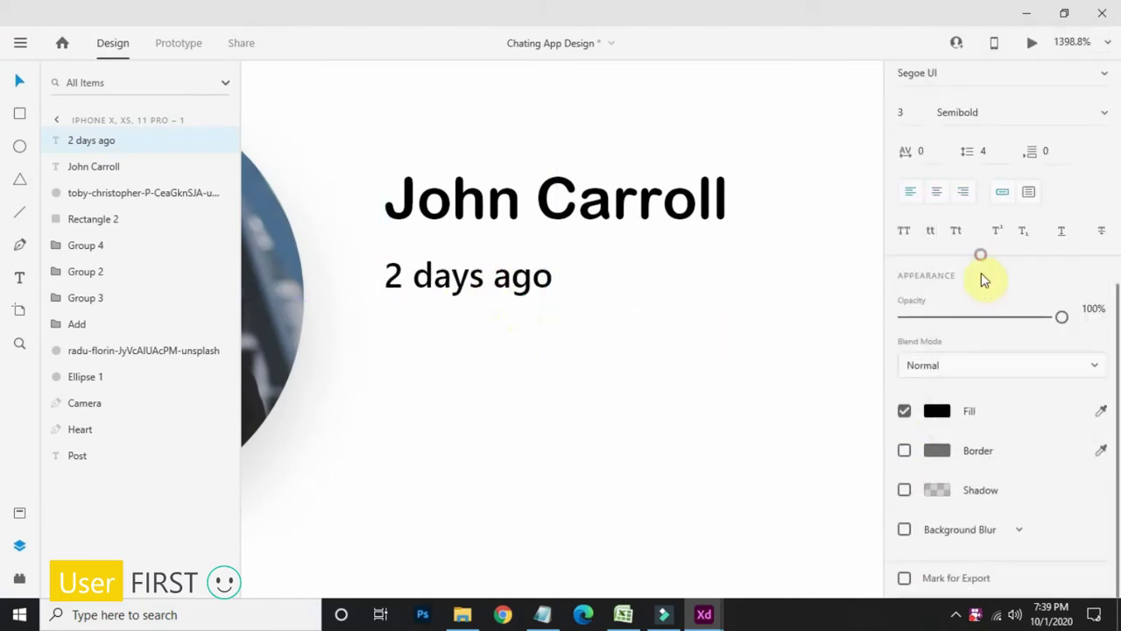
{"action": "left_click", "coordinate": [937, 411]}
{"action": "left_click_drag", "start_coordinate": [699, 394], "coordinate": [631, 331]}
{"action": "left_click", "coordinate": [437, 358]}
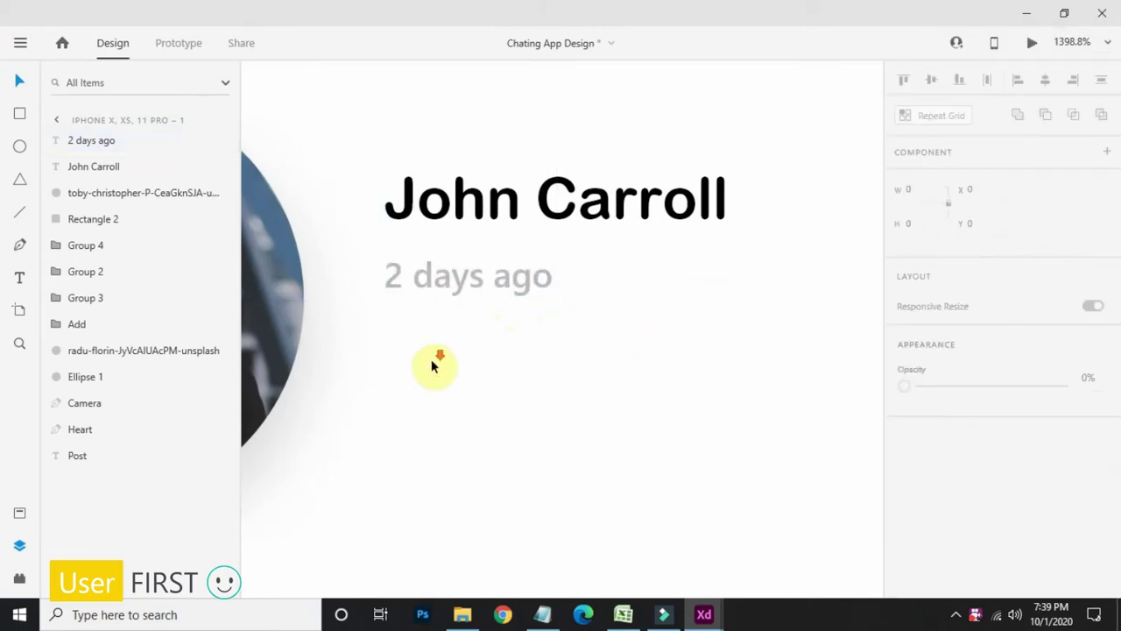
Step: Enlarge the name and "2 days ago" labels together beside the small circular picture
{"action": "scroll", "coordinate": [390, 365], "scroll_direction": "down", "scroll_amount": 6}
{"action": "left_click", "coordinate": [425, 341]}
{"action": "left_click", "coordinate": [431, 321], "text": "shift"}
{"action": "left_click", "coordinate": [703, 420]}
{"action": "left_click_drag", "start_coordinate": [704, 421], "coordinate": [694, 377]}
{"action": "left_click_drag", "start_coordinate": [380, 224], "coordinate": [452, 371]}
{"action": "left_click_drag", "start_coordinate": [470, 301], "coordinate": [593, 335]}
{"action": "left_click", "coordinate": [515, 394]}
{"action": "left_click", "coordinate": [436, 324]}
{"action": "scroll", "coordinate": [496, 363], "scroll_direction": "down", "scroll_amount": 4}
{"action": "left_click_drag", "start_coordinate": [556, 376], "coordinate": [479, 358]}
{"action": "left_click", "coordinate": [458, 370]}
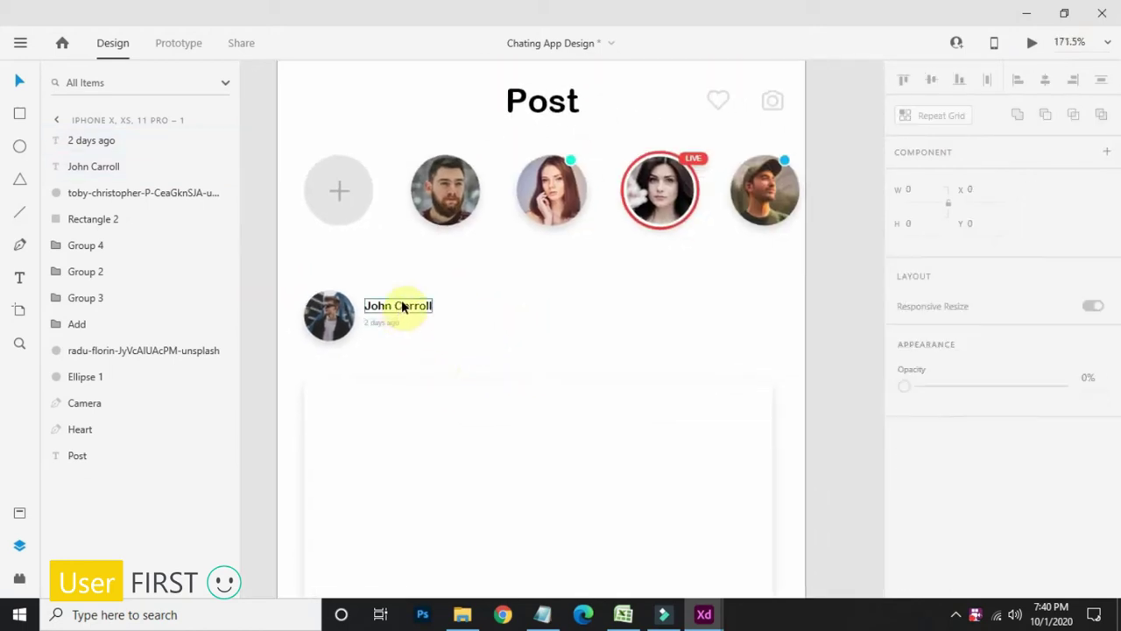
Step: Increase the text size of the poster's name and set the "2 days ago" label to size 7
{"action": "left_click", "coordinate": [403, 306]}
{"action": "left_click", "coordinate": [385, 323], "text": "shift"}
{"action": "left_click", "coordinate": [710, 382]}
{"action": "left_click_drag", "start_coordinate": [651, 343], "coordinate": [636, 341]}
{"action": "left_click", "coordinate": [409, 307]}
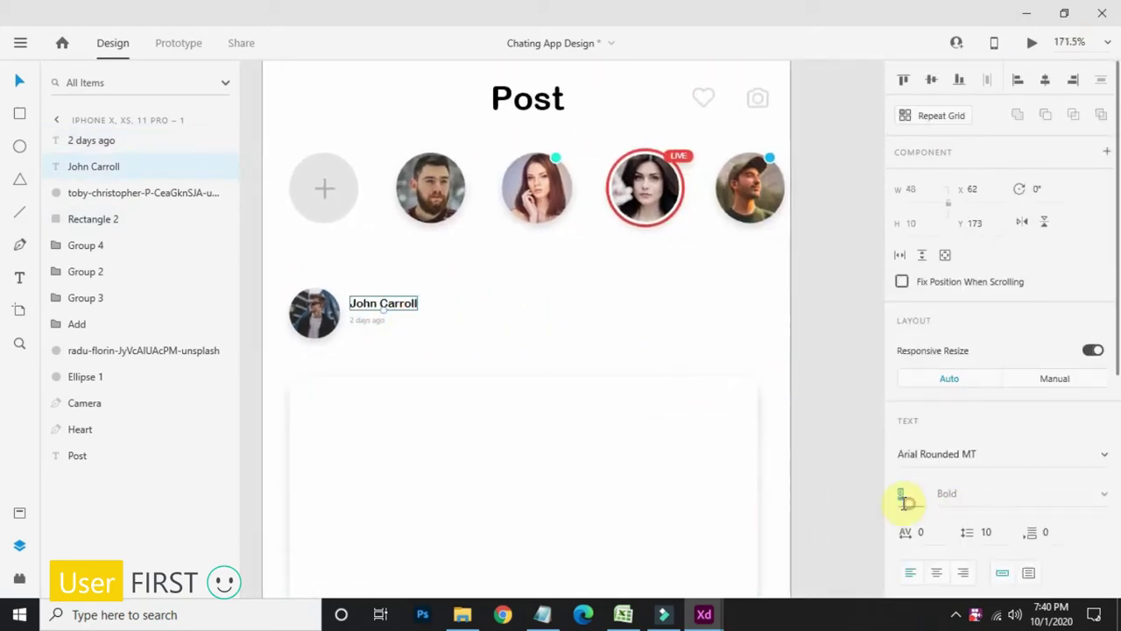
{"action": "left_click", "coordinate": [364, 320]}
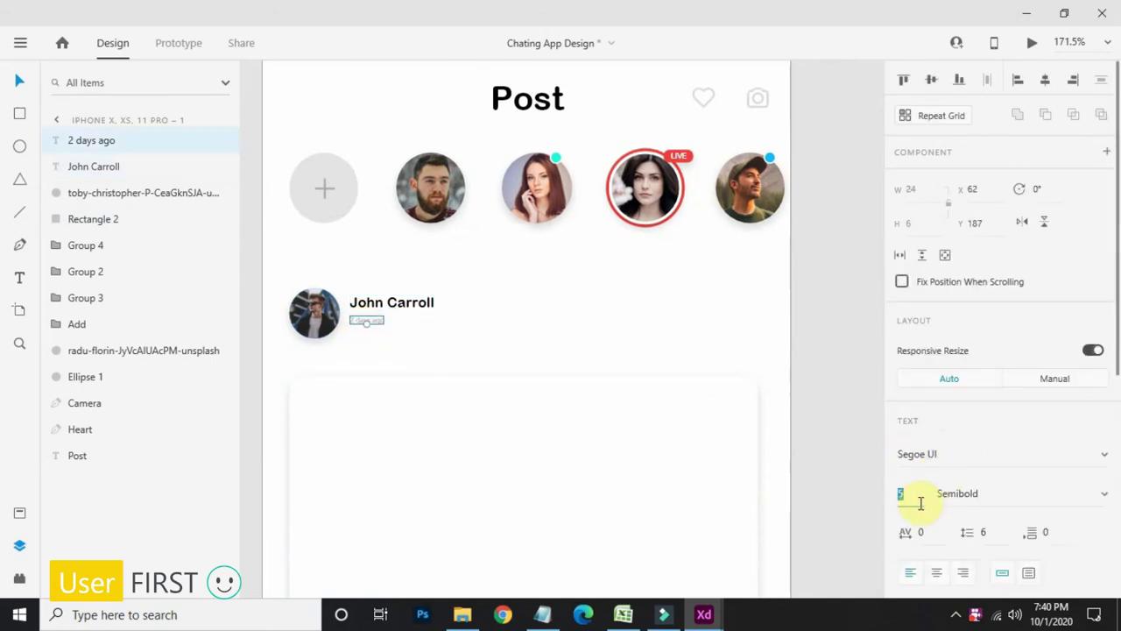
{"action": "left_click", "coordinate": [520, 313]}
Step: Move the filled heart and message icons from the pasteboard onto the artboard, in the post's header row
{"action": "scroll", "coordinate": [544, 334], "scroll_direction": "down", "scroll_amount": 5}
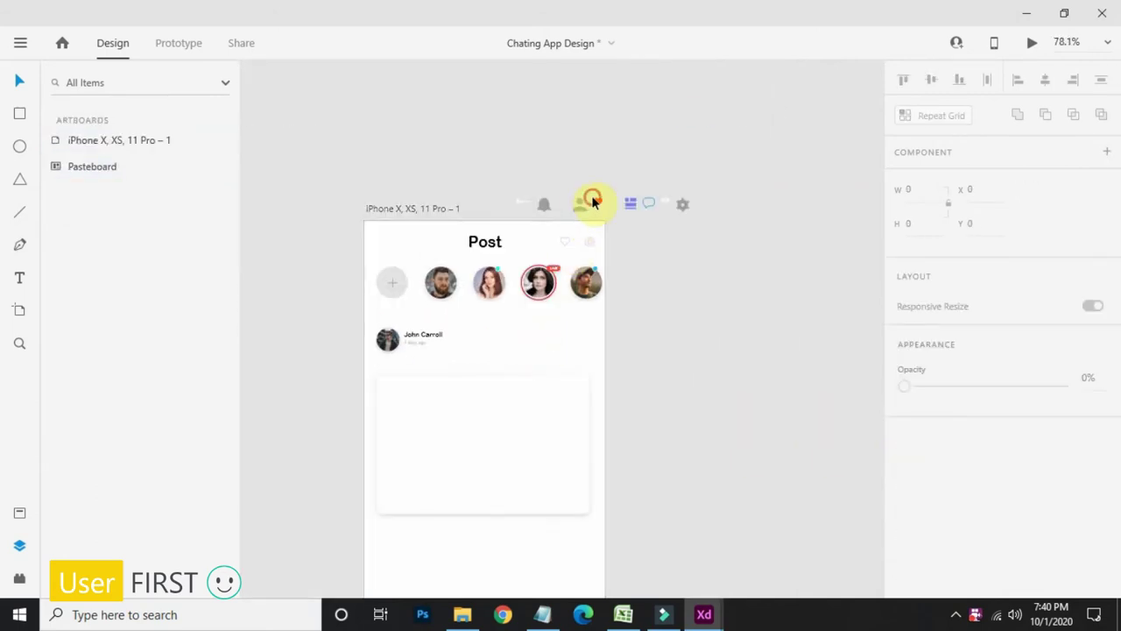
{"action": "left_click", "coordinate": [601, 202]}
{"action": "left_click", "coordinate": [648, 205], "text": "shift"}
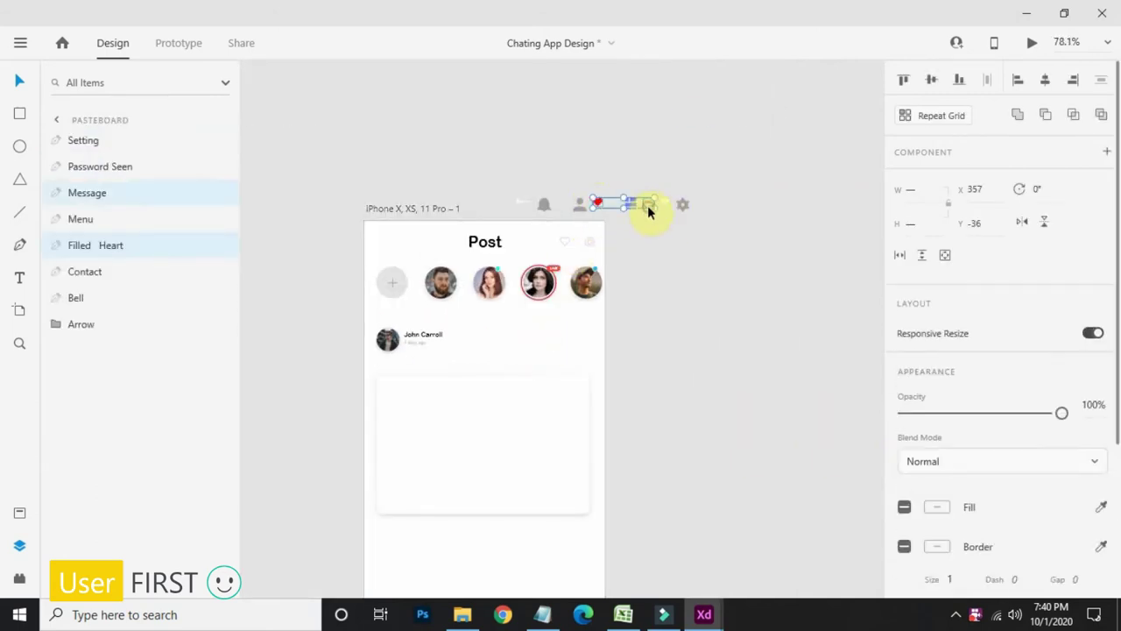
{"action": "left_click_drag", "start_coordinate": [588, 339], "coordinate": [571, 349]}
{"action": "scroll", "coordinate": [529, 353], "scroll_direction": "up", "scroll_amount": 7}
{"action": "left_click", "coordinate": [674, 355]}
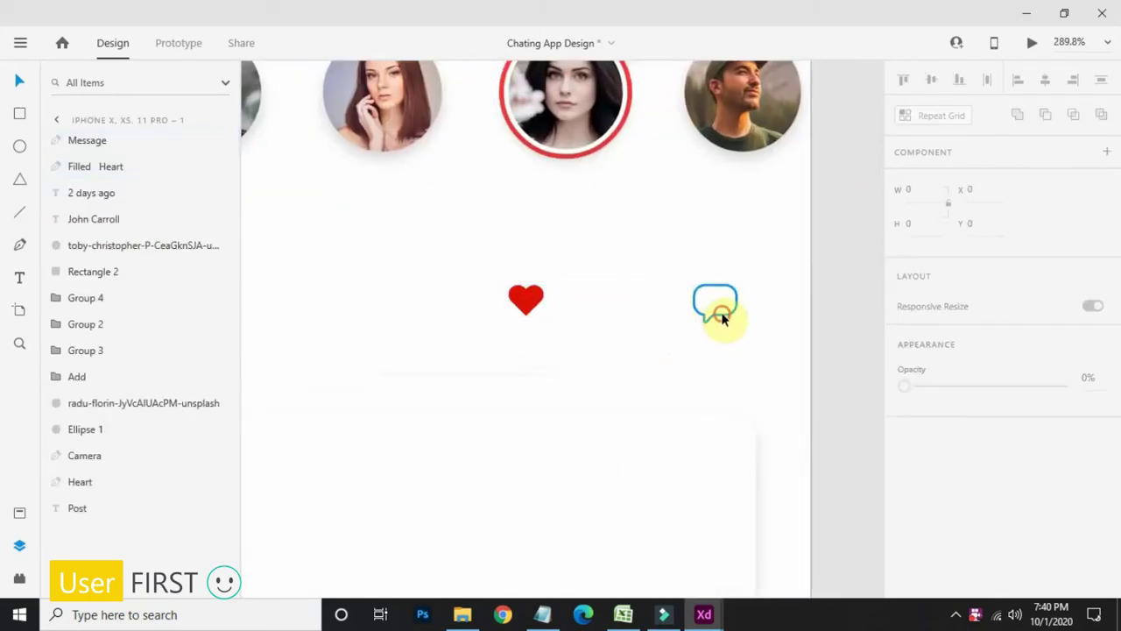
Step: Position the message icon near the card's edge and place the filled heart close beside it at X 287, Y 177
{"action": "left_click", "coordinate": [710, 315]}
{"action": "left_click_drag", "start_coordinate": [528, 301], "coordinate": [610, 292]}
{"action": "scroll", "coordinate": [593, 320], "scroll_direction": "down", "scroll_amount": 3}
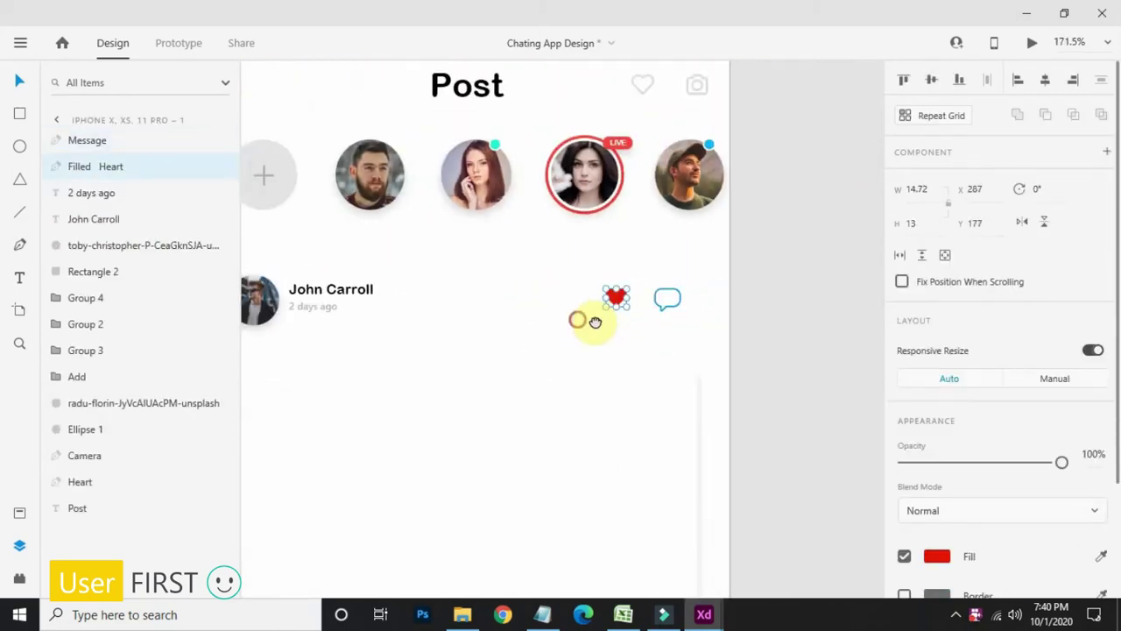
{"action": "scroll", "coordinate": [716, 320], "scroll_direction": "up", "scroll_amount": 6}
{"action": "scroll", "coordinate": [716, 320], "scroll_direction": "down", "scroll_amount": 5}
Step: Duplicate the "2 days ago" label twice and place one copy under the heart and one under the message icon
{"action": "left_click", "coordinate": [169, 191]}
{"action": "right_click", "coordinate": [170, 192]}
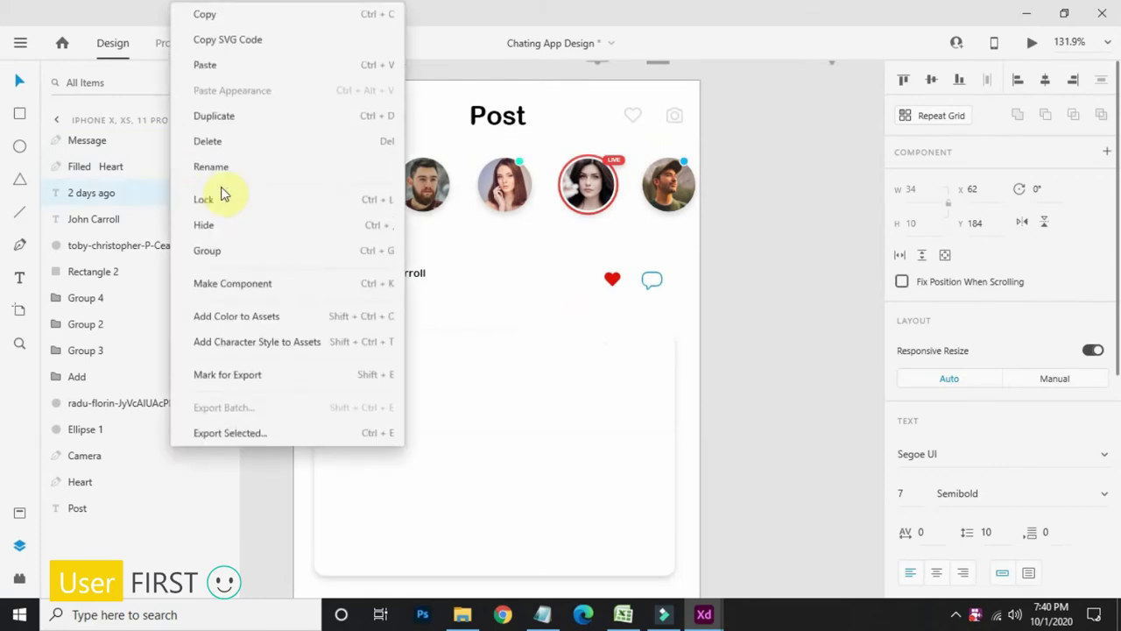
{"action": "left_click", "coordinate": [281, 115]}
{"action": "scroll", "coordinate": [384, 286], "scroll_direction": "up", "scroll_amount": 3}
{"action": "left_click_drag", "start_coordinate": [388, 285], "coordinate": [851, 325]}
{"action": "right_click", "coordinate": [99, 198]}
{"action": "left_click", "coordinate": [223, 115]}
{"action": "scroll", "coordinate": [841, 322], "scroll_direction": "up", "scroll_amount": 4}
Step: Change the label under the heart to 133 and the label under the message icon to 54
{"action": "double_click", "coordinate": [473, 318]}
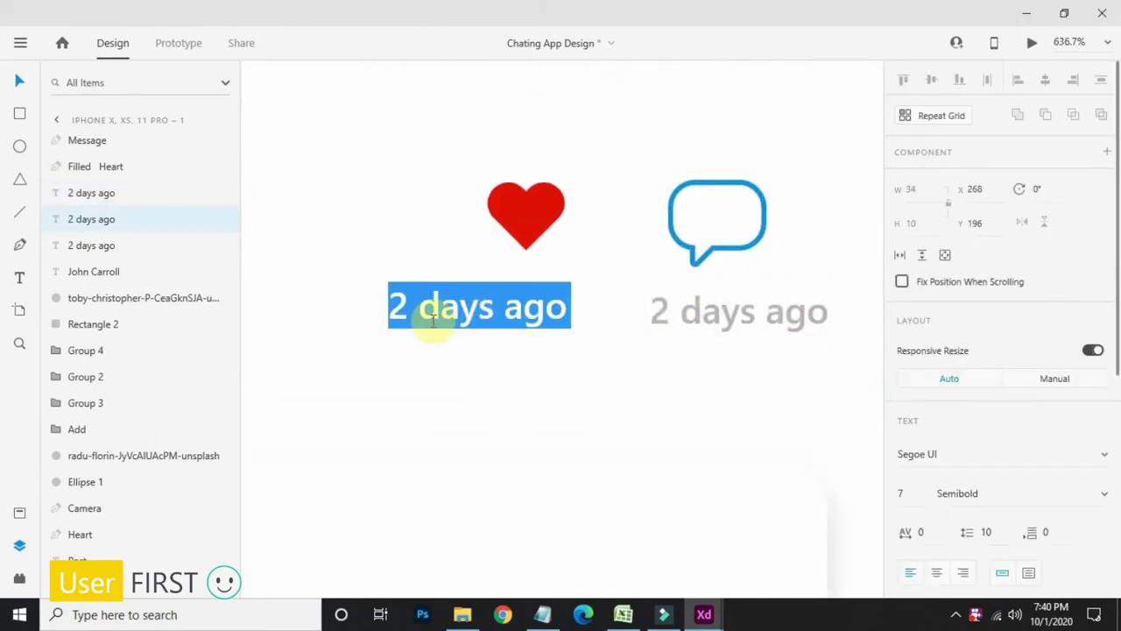
{"action": "type", "text": "133"}
{"action": "double_click", "coordinate": [789, 314]}
{"action": "type", "text": "55"}
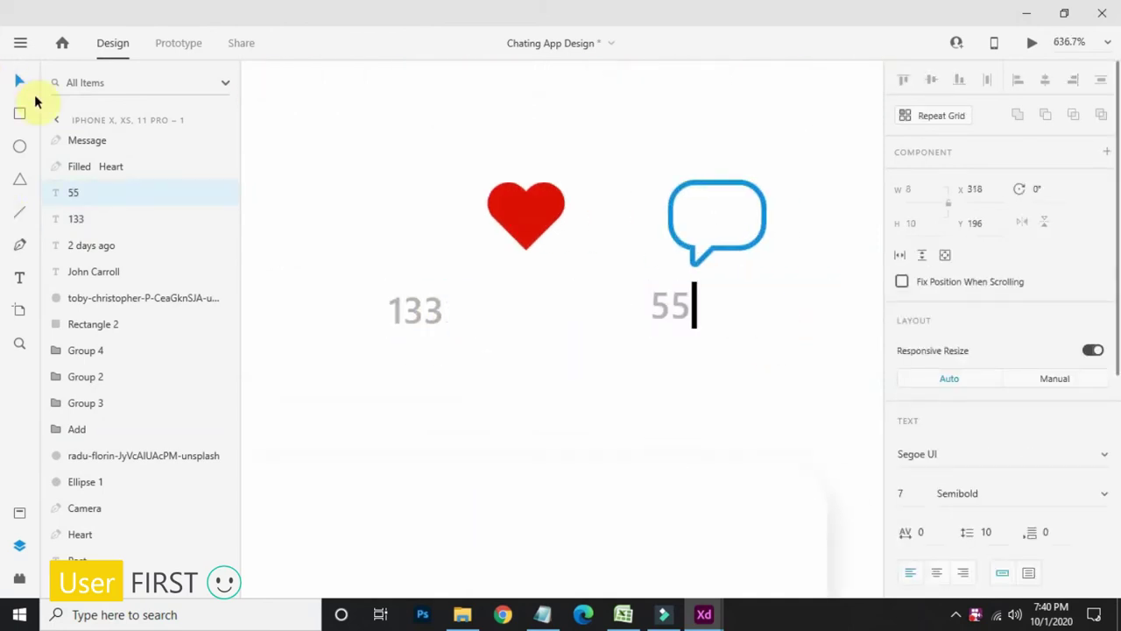
{"action": "key", "text": "BackSpace"}
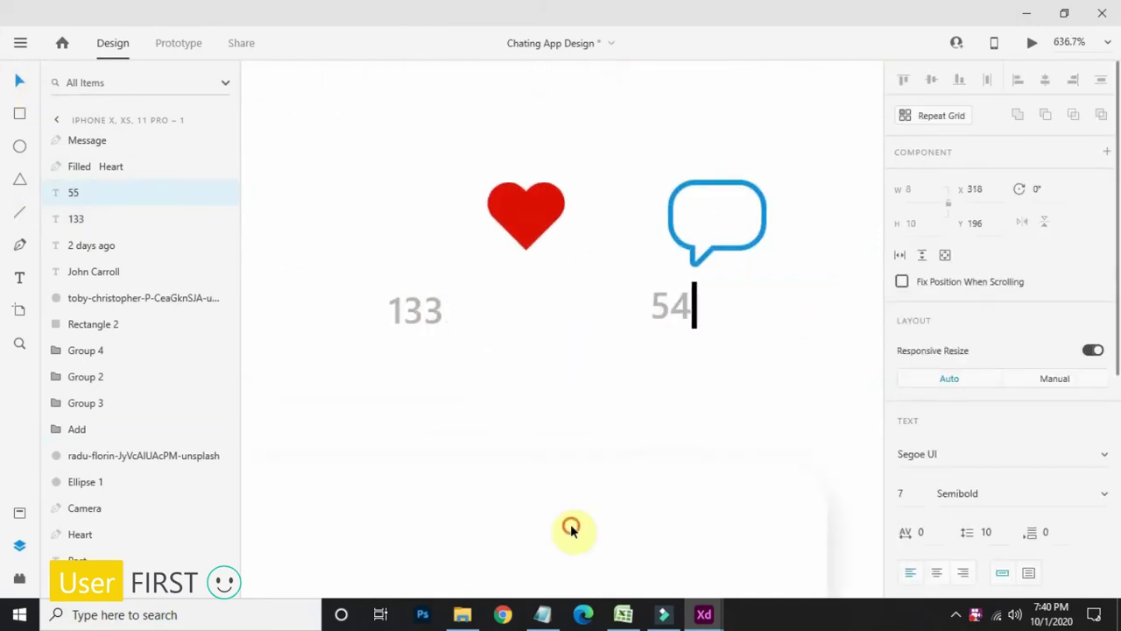
Step: Centre the 133 label horizontally under the heart and the 54 label under the message icon
{"action": "left_click", "coordinate": [453, 312]}
{"action": "left_click_drag", "start_coordinate": [512, 319], "coordinate": [512, 315]}
{"action": "left_click", "coordinate": [566, 209], "text": "shift"}
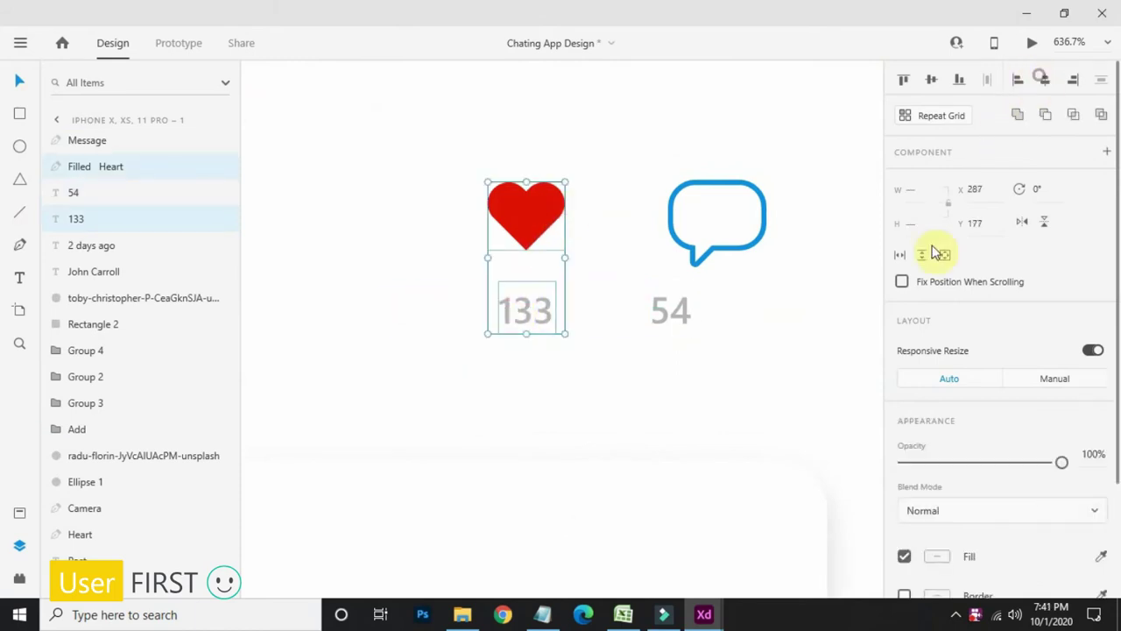
{"action": "left_click_drag", "start_coordinate": [668, 318], "coordinate": [715, 319]}
{"action": "left_click", "coordinate": [745, 253], "text": "shift"}
{"action": "left_click", "coordinate": [1045, 79]}
{"action": "left_click", "coordinate": [784, 402]}
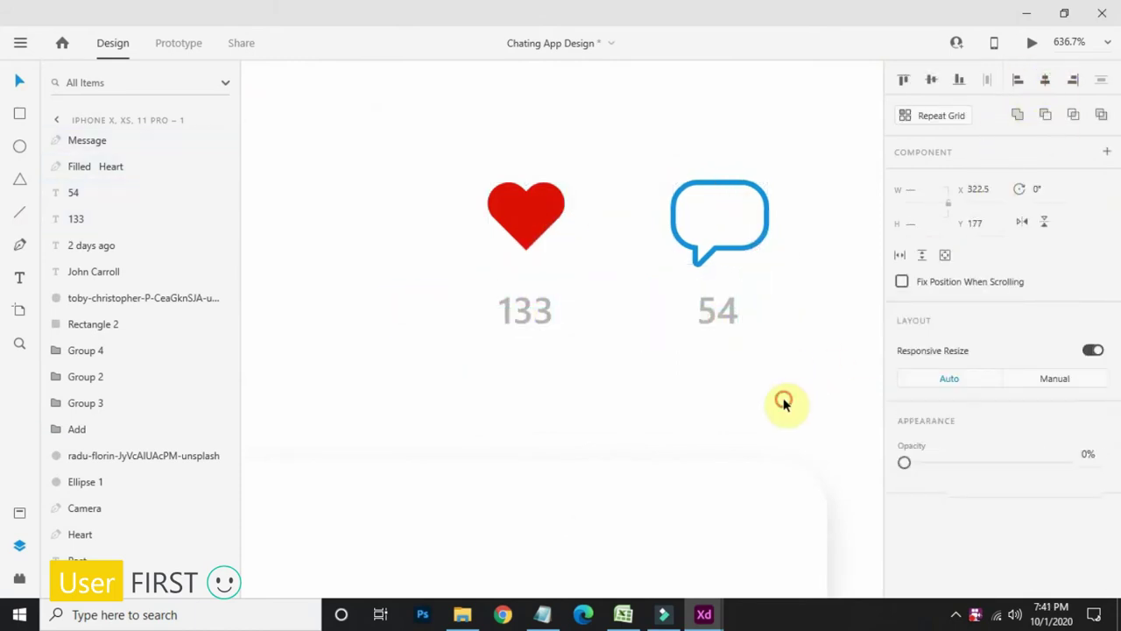
Step: Change the fill of both count labels, 133 and 54, to black
{"action": "left_click", "coordinate": [714, 316]}
{"action": "left_click", "coordinate": [540, 329], "text": "shift"}
{"action": "scroll", "coordinate": [999, 438], "scroll_direction": "down", "scroll_amount": 5}
{"action": "left_click", "coordinate": [933, 467]}
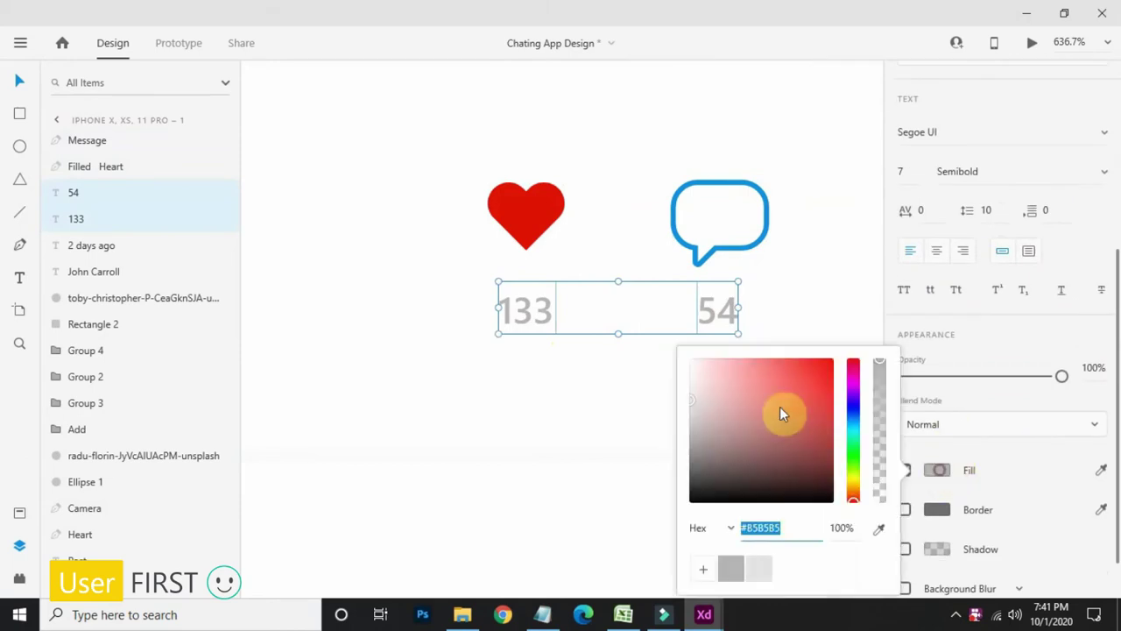
{"action": "left_click_drag", "start_coordinate": [780, 406], "coordinate": [613, 489]}
{"action": "left_click", "coordinate": [506, 418]}
Step: Nudge the two count labels up to Y 194 and the heart and message icons up to Y 175.5
{"action": "scroll", "coordinate": [506, 418], "scroll_direction": "down", "scroll_amount": 5}
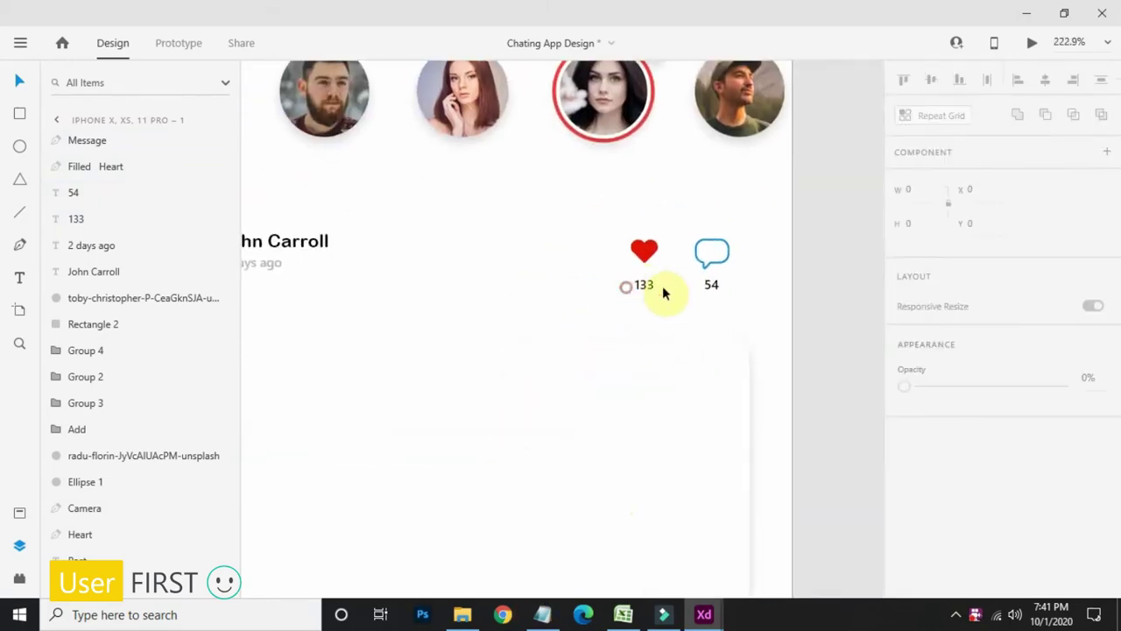
{"action": "left_click", "coordinate": [663, 292]}
{"action": "left_click", "coordinate": [714, 289], "text": "shift"}
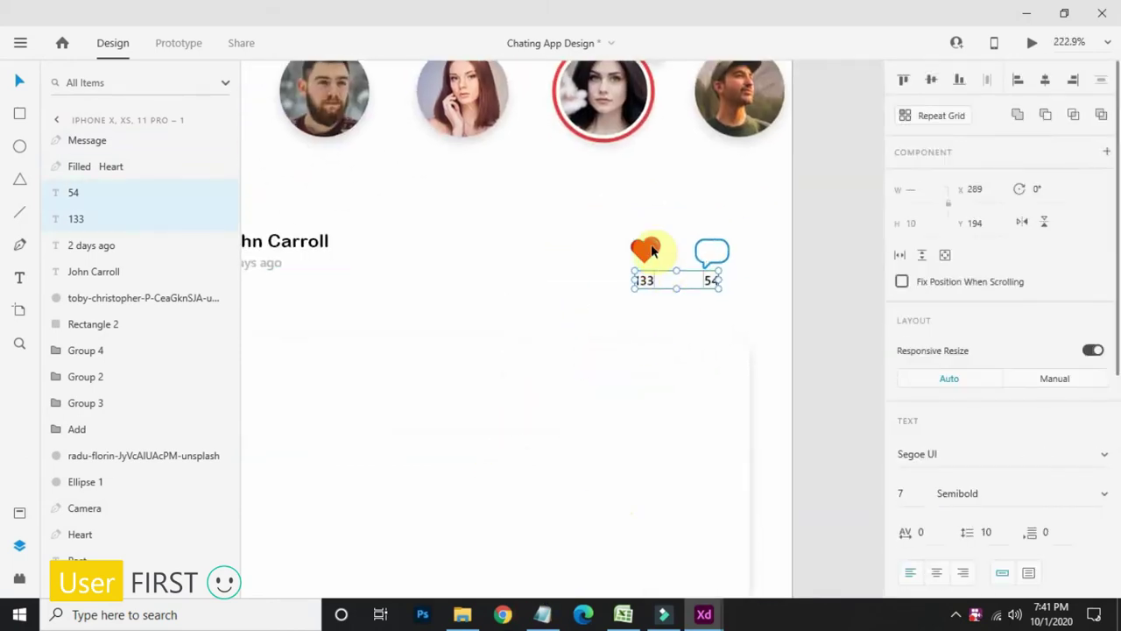
{"action": "left_click", "coordinate": [645, 251]}
{"action": "left_click", "coordinate": [712, 253], "text": "shift"}
{"action": "key", "text": "Up"}
{"action": "key", "text": "Up"}
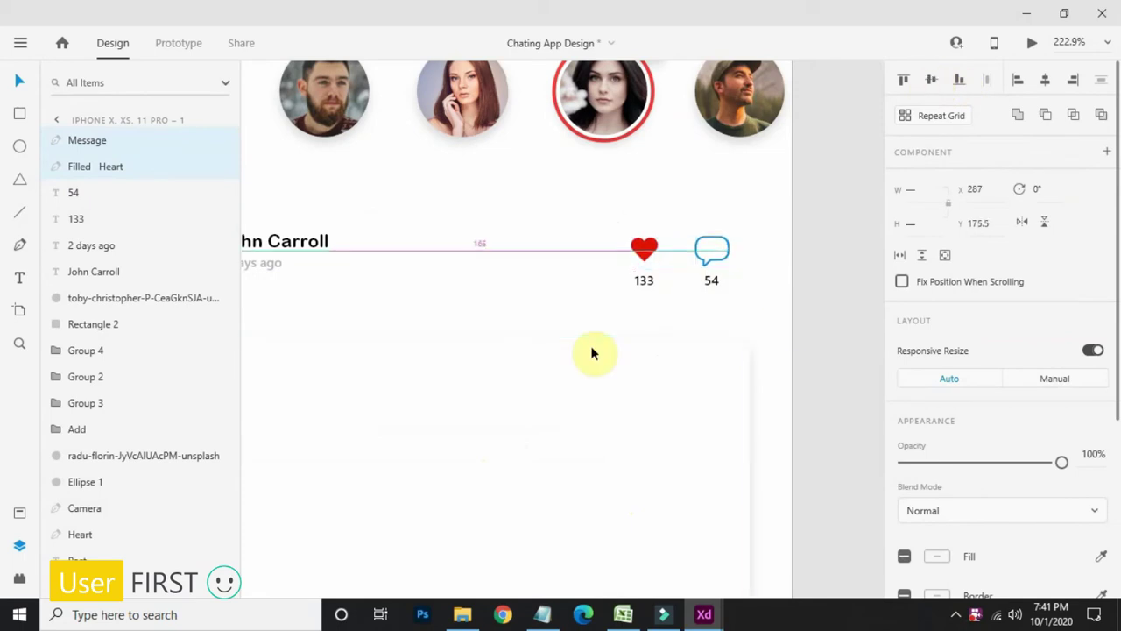
{"action": "left_click", "coordinate": [593, 313]}
Step: Extend the upper edge of the post card slightly upward, closer to the header row
{"action": "scroll", "coordinate": [593, 313], "scroll_direction": "down", "scroll_amount": 3}
{"action": "left_click_drag", "start_coordinate": [599, 326], "coordinate": [621, 317]}
{"action": "scroll", "coordinate": [623, 324], "scroll_direction": "down", "scroll_amount": 3}
{"action": "left_click", "coordinate": [573, 250]}
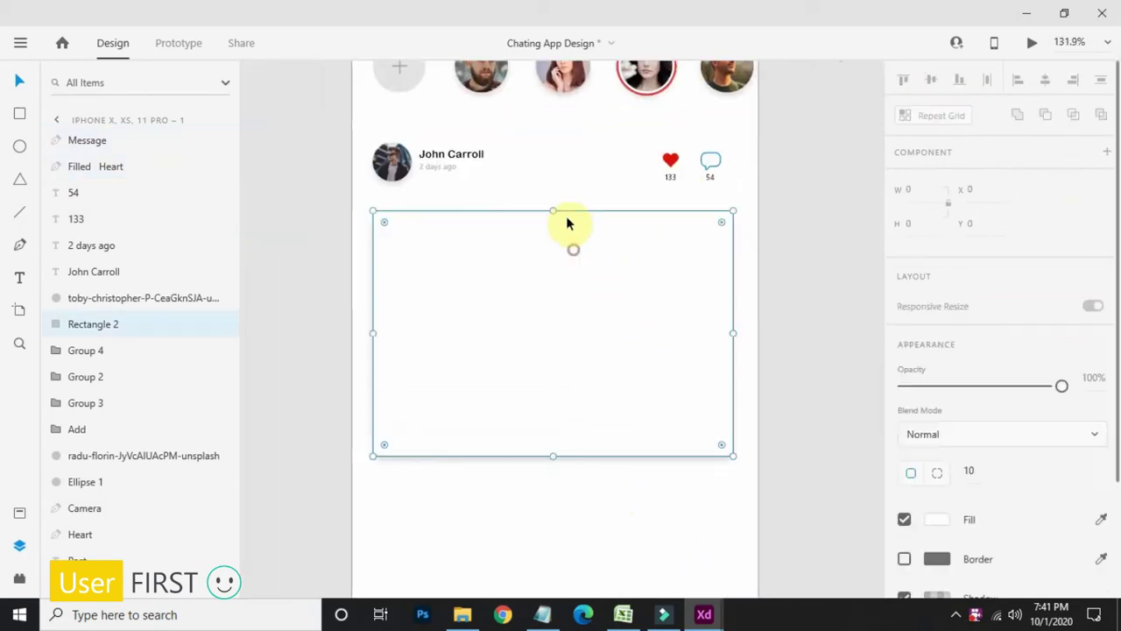
{"action": "left_click_drag", "start_coordinate": [551, 210], "coordinate": [551, 197]}
{"action": "left_click", "coordinate": [599, 504]}
Step: Fill the post card with the sparkler photo from the Images folder
{"action": "left_click", "coordinate": [463, 614]}
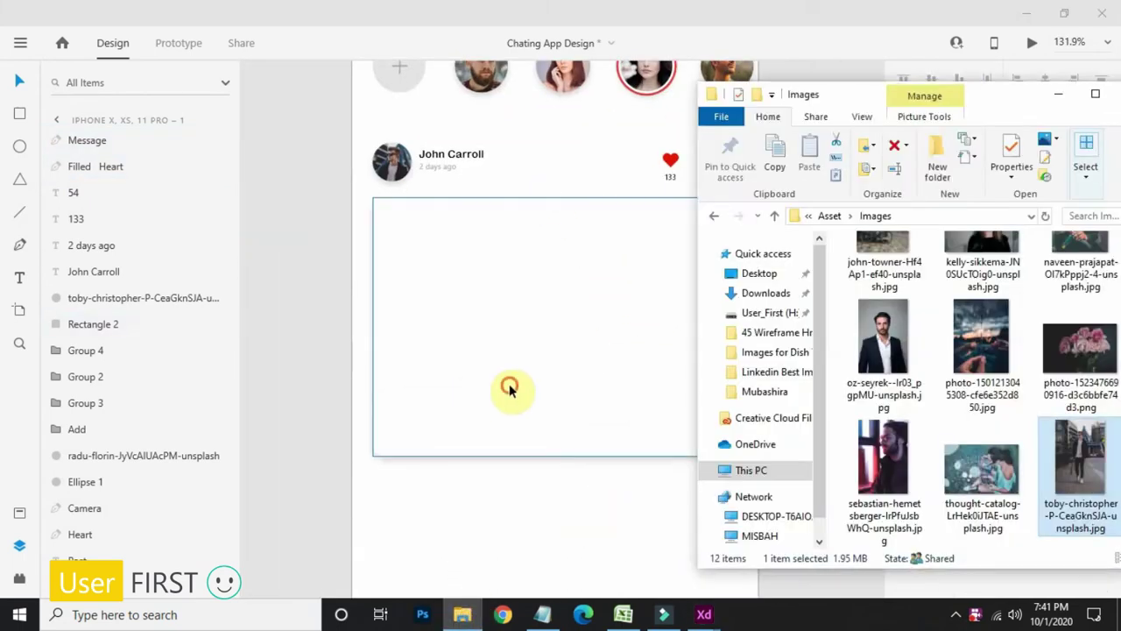
{"action": "left_click", "coordinate": [508, 388]}
{"action": "left_click", "coordinate": [462, 614]}
{"action": "left_click_drag", "start_coordinate": [745, 423], "coordinate": [590, 318]}
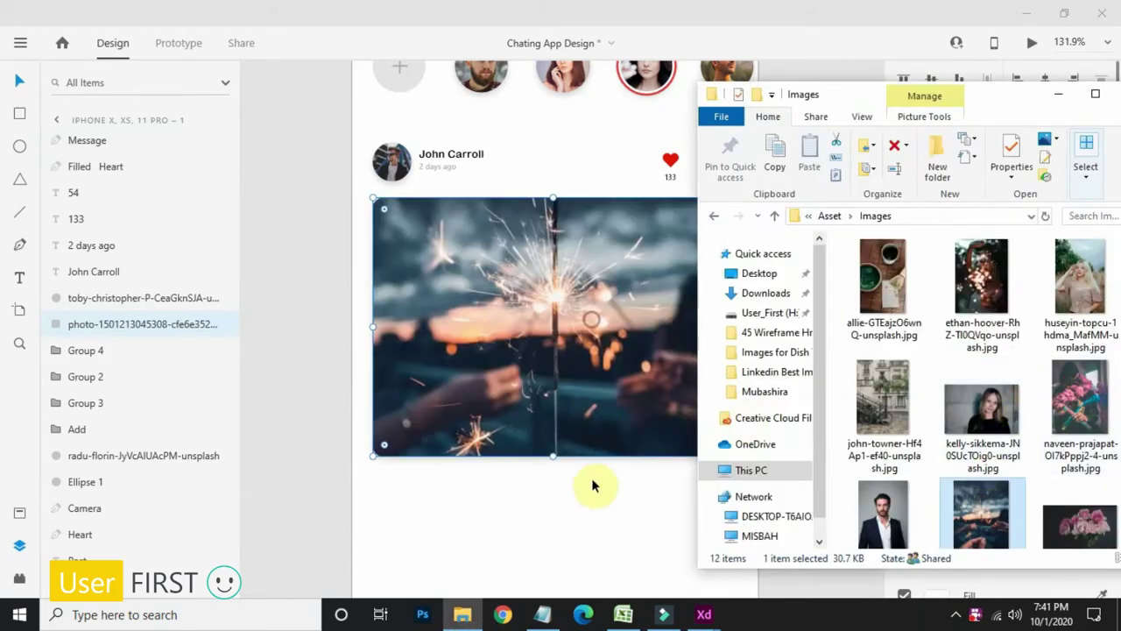
{"action": "left_click", "coordinate": [629, 493]}
Step: Group the post's header row with its photo card and turn the group into a Repeat Grid
{"action": "left_click_drag", "start_coordinate": [713, 493], "coordinate": [683, 408]}
{"action": "left_click_drag", "start_coordinate": [523, 470], "coordinate": [555, 463]}
{"action": "scroll", "coordinate": [589, 385], "scroll_direction": "down", "scroll_amount": 2}
{"action": "left_click_drag", "start_coordinate": [626, 447], "coordinate": [626, 491]}
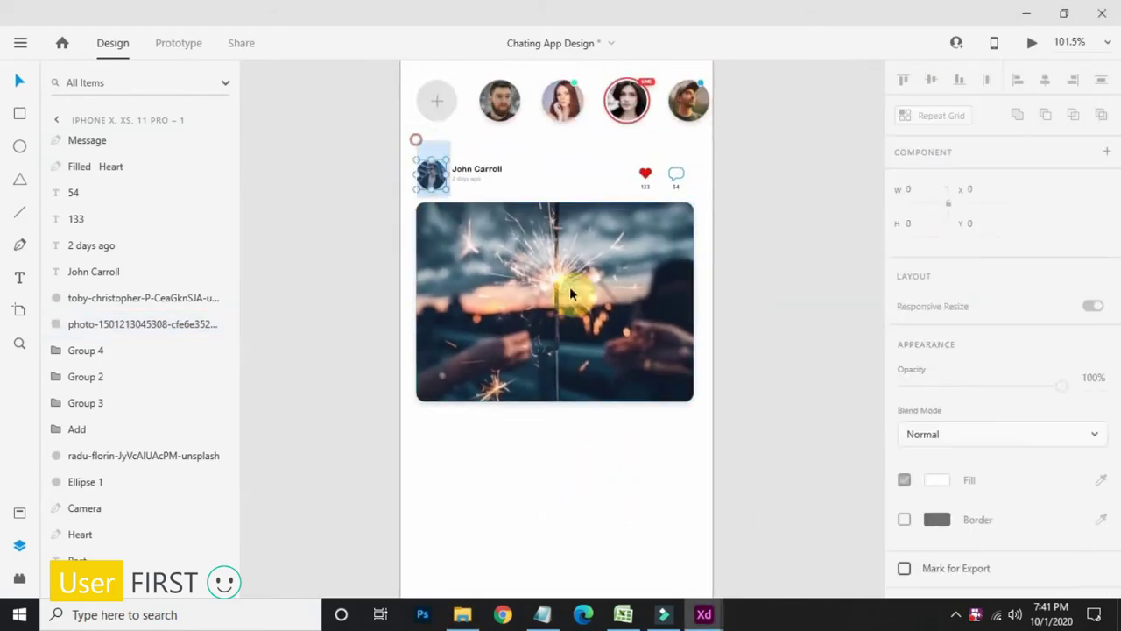
{"action": "left_click_drag", "start_coordinate": [413, 142], "coordinate": [768, 475]}
{"action": "key", "text": "ctrl+g"}
{"action": "left_click", "coordinate": [911, 127]}
Step: Extend the Repeat Grid downward to create a second post and widen the gap between the two posts
{"action": "scroll", "coordinate": [477, 279], "scroll_direction": "down", "scroll_amount": 3}
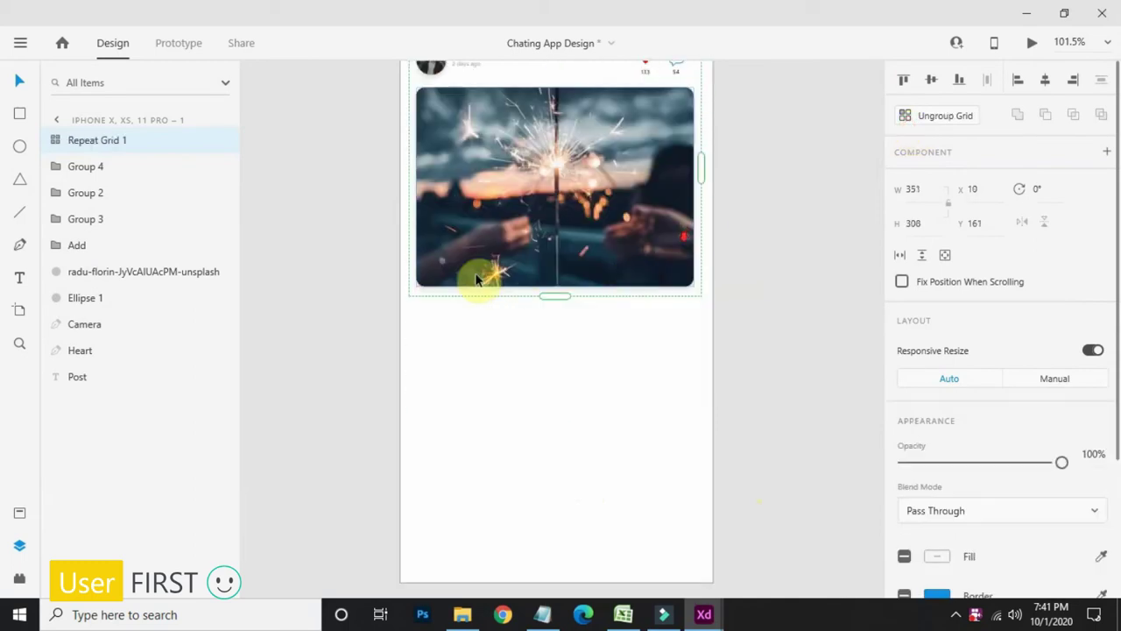
{"action": "left_click_drag", "start_coordinate": [555, 295], "coordinate": [563, 426]}
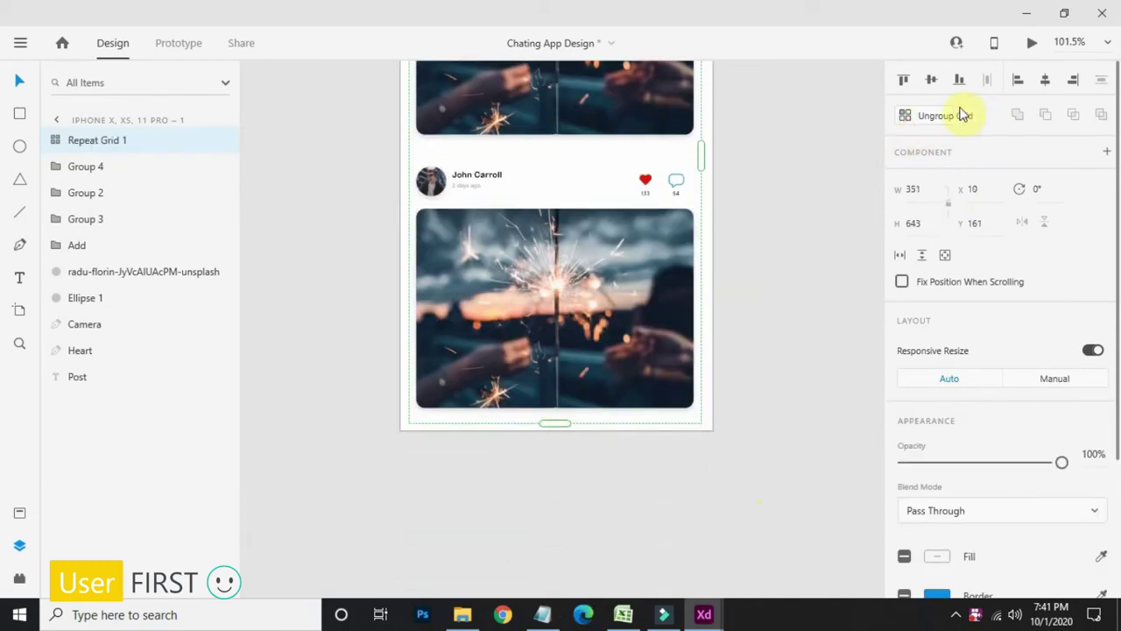
{"action": "left_click_drag", "start_coordinate": [595, 150], "coordinate": [593, 183]}
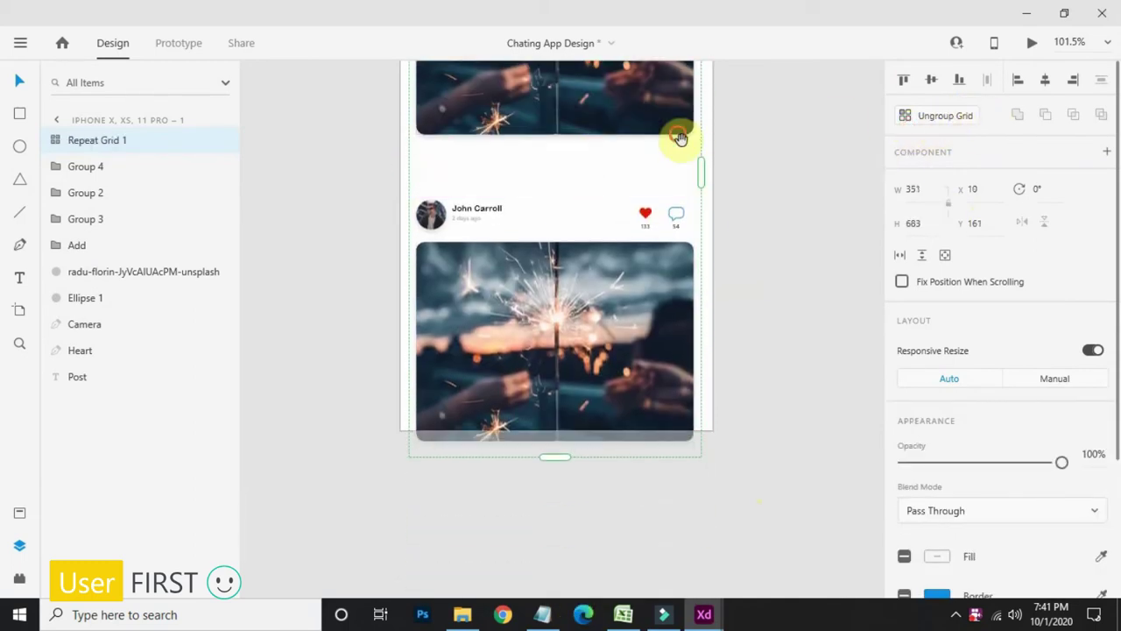
Step: Ungroup the Repeat Grid and stretch the first post's lower edge further down
{"action": "left_click", "coordinate": [936, 117]}
{"action": "left_click", "coordinate": [778, 316]}
{"action": "left_click", "coordinate": [580, 292]}
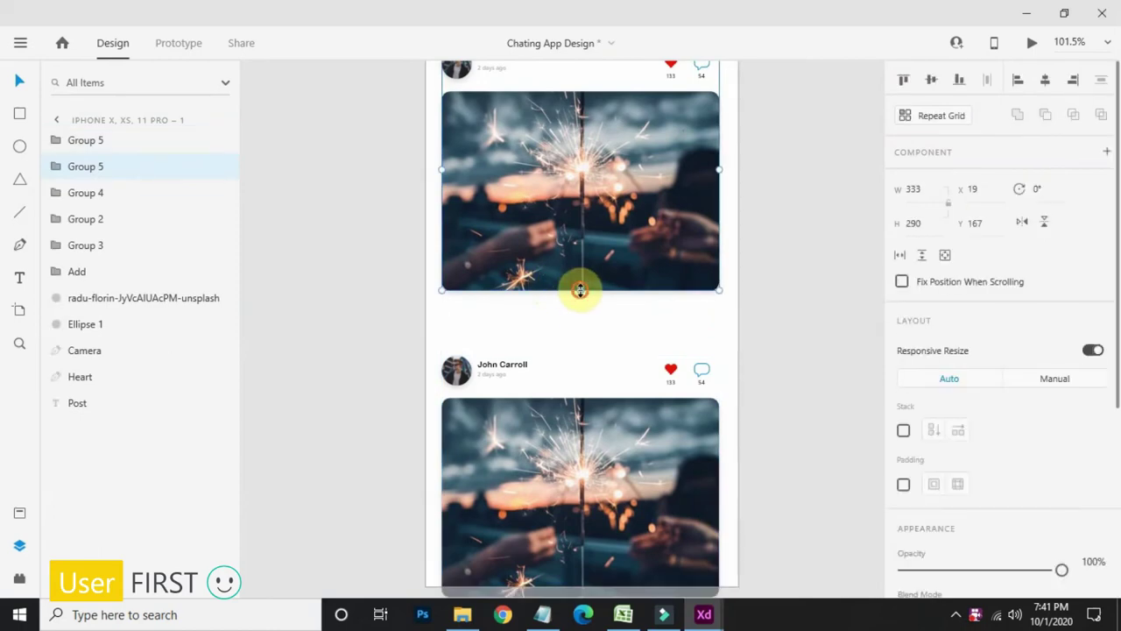
{"action": "left_click_drag", "start_coordinate": [580, 290], "coordinate": [579, 327]}
{"action": "left_click", "coordinate": [806, 227]}
Step: Fill the second post's card with the john-towner building and street lamp photo from the Images folder
{"action": "scroll", "coordinate": [611, 113], "scroll_direction": "up", "scroll_amount": 4}
{"action": "scroll", "coordinate": [686, 293], "scroll_direction": "up", "scroll_amount": 3}
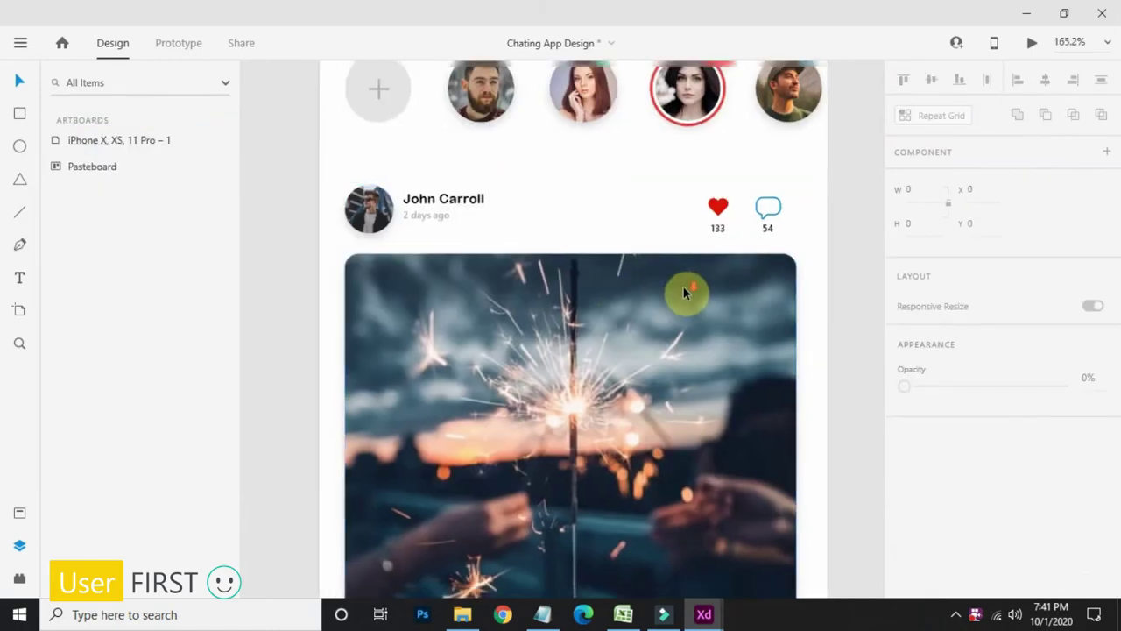
{"action": "scroll", "coordinate": [685, 293], "scroll_direction": "down", "scroll_amount": 4}
{"action": "scroll", "coordinate": [788, 350], "scroll_direction": "down", "scroll_amount": 1}
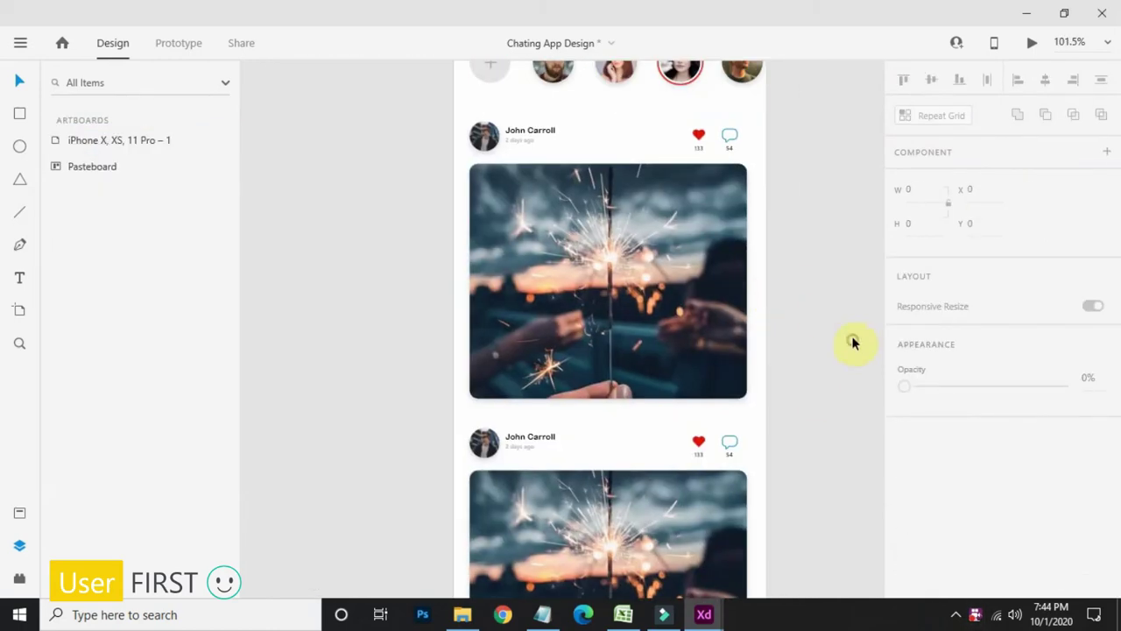
{"action": "left_click", "coordinate": [471, 621]}
{"action": "scroll", "coordinate": [939, 337], "scroll_direction": "down", "scroll_amount": 3}
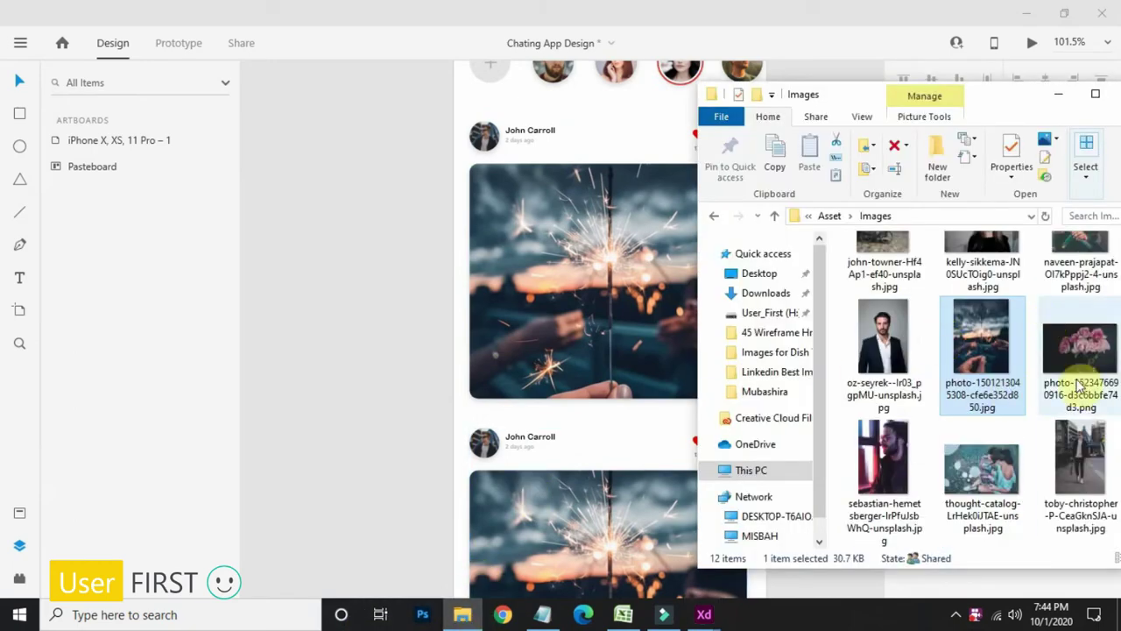
{"action": "scroll", "coordinate": [938, 473], "scroll_direction": "up", "scroll_amount": 3}
{"action": "left_click", "coordinate": [970, 348]}
{"action": "left_click_drag", "start_coordinate": [966, 357], "coordinate": [1099, 371]}
{"action": "left_click_drag", "start_coordinate": [883, 410], "coordinate": [616, 522]}
{"action": "left_click", "coordinate": [427, 492]}
Step: Move the bell, contact, menu and setting icons from above the artboard to the pasteboard just below it
{"action": "left_click_drag", "start_coordinate": [726, 585], "coordinate": [680, 441]}
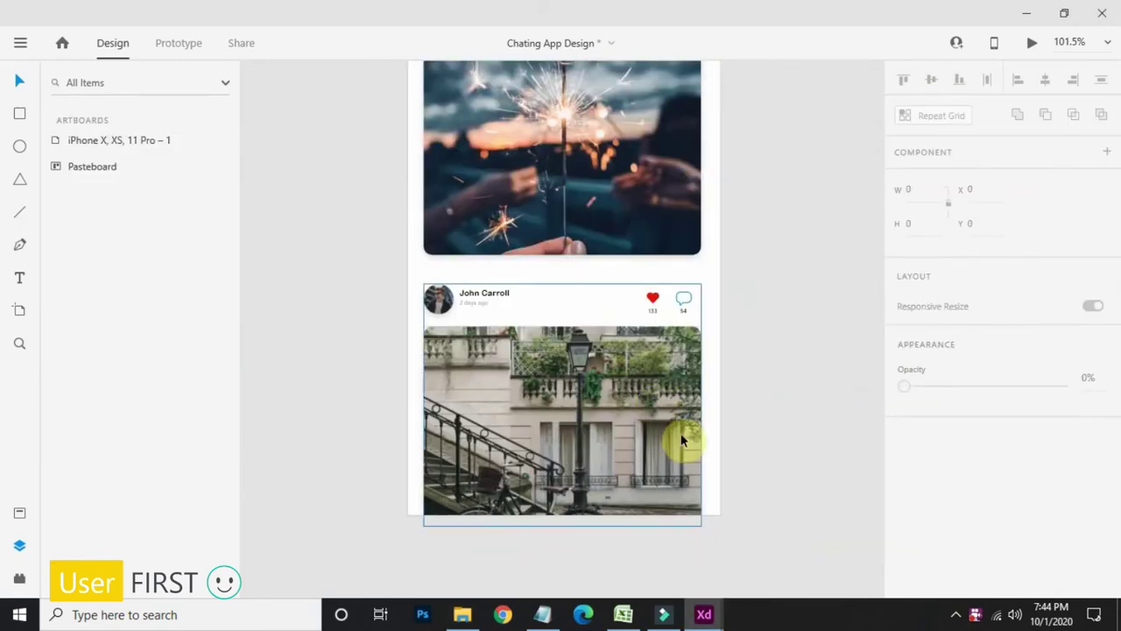
{"action": "scroll", "coordinate": [764, 395], "scroll_direction": "down", "scroll_amount": 2}
{"action": "left_click_drag", "start_coordinate": [768, 395], "coordinate": [678, 530]}
{"action": "scroll", "coordinate": [490, 171], "scroll_direction": "up", "scroll_amount": 3}
{"action": "left_click_drag", "start_coordinate": [658, 113], "coordinate": [795, 175]}
{"action": "key", "text": "Escape"}
{"action": "scroll", "coordinate": [773, 182], "scroll_direction": "down", "scroll_amount": 4}
{"action": "left_click_drag", "start_coordinate": [637, 144], "coordinate": [705, 194]}
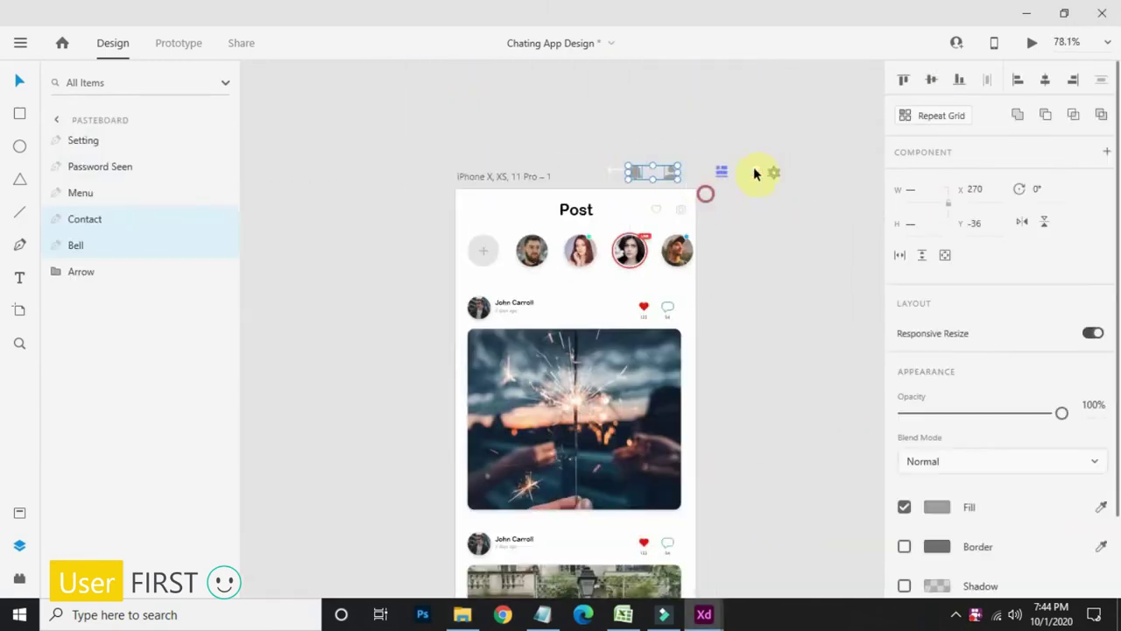
{"action": "left_click", "coordinate": [721, 172], "text": "shift"}
{"action": "left_click", "coordinate": [774, 173], "text": "shift"}
{"action": "left_click_drag", "start_coordinate": [775, 175], "coordinate": [658, 435]}
{"action": "left_click", "coordinate": [763, 430]}
Step: Draw a rectangle 375 wide and about 32 high across the artboard's lower edge, then raise its upper edge slightly
{"action": "left_click", "coordinate": [24, 115]}
{"action": "scroll", "coordinate": [573, 386], "scroll_direction": "up", "scroll_amount": 3}
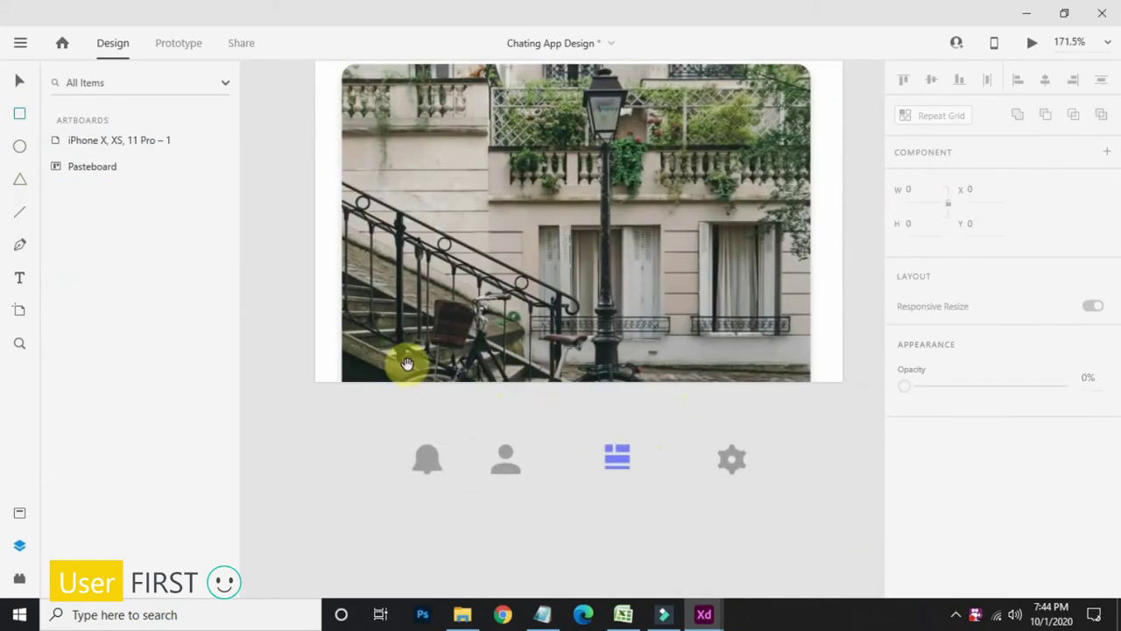
{"action": "left_click_drag", "start_coordinate": [313, 339], "coordinate": [843, 382]}
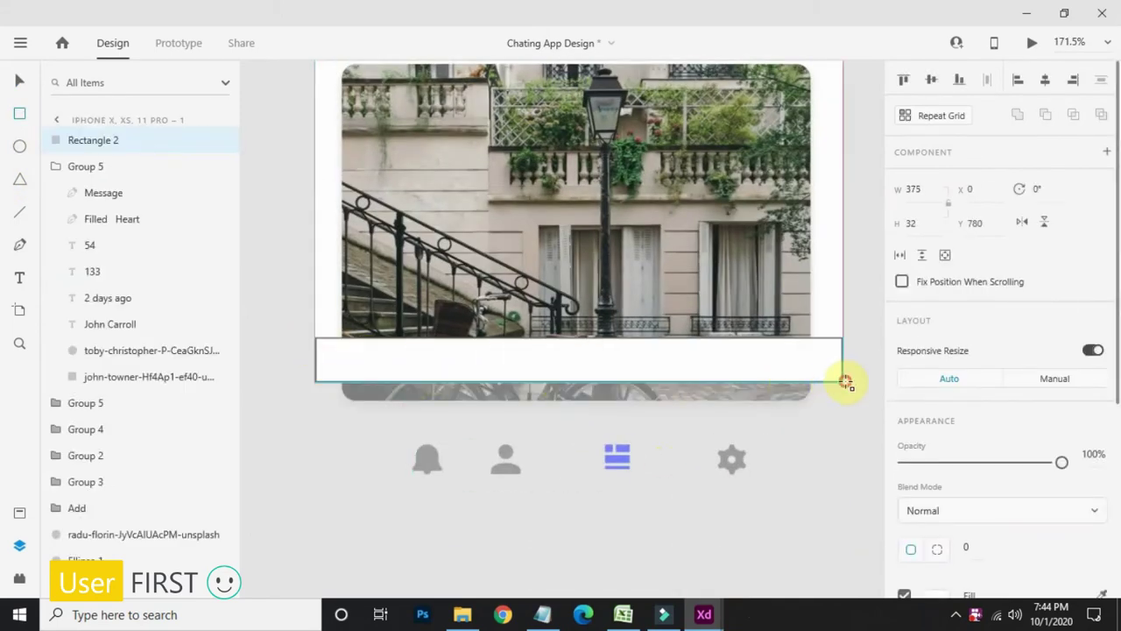
{"action": "left_click_drag", "start_coordinate": [576, 336], "coordinate": [576, 327]}
Step: Give the bottom bar a shadow and no border, and round its two upper corners to 25
{"action": "scroll", "coordinate": [906, 325], "scroll_direction": "down", "scroll_amount": 3}
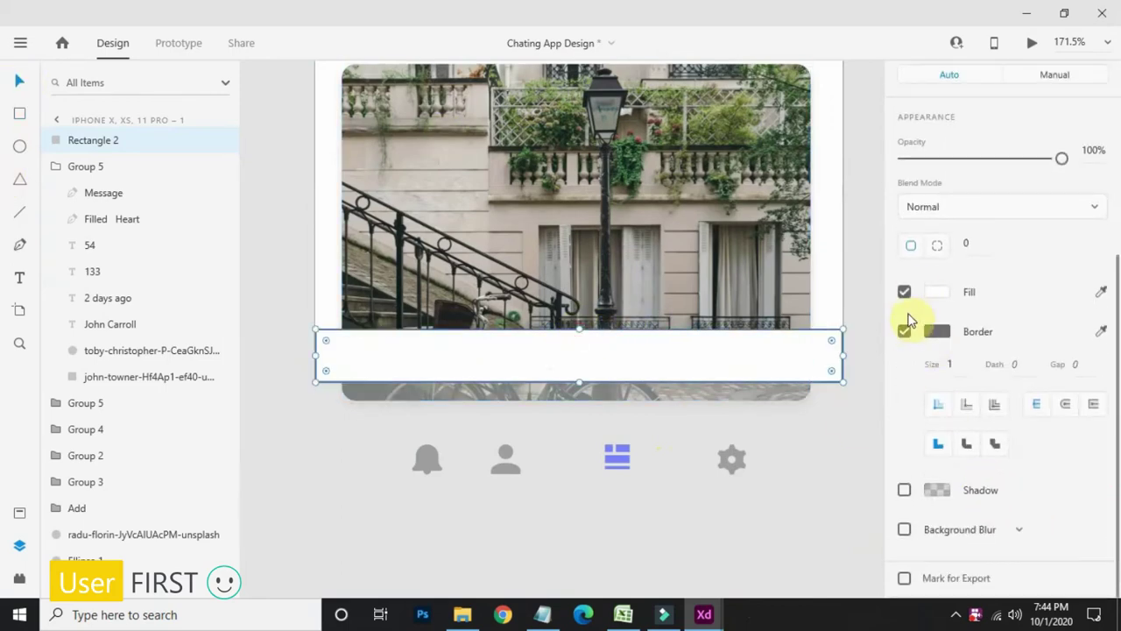
{"action": "left_click", "coordinate": [905, 489]}
{"action": "left_click", "coordinate": [937, 364]}
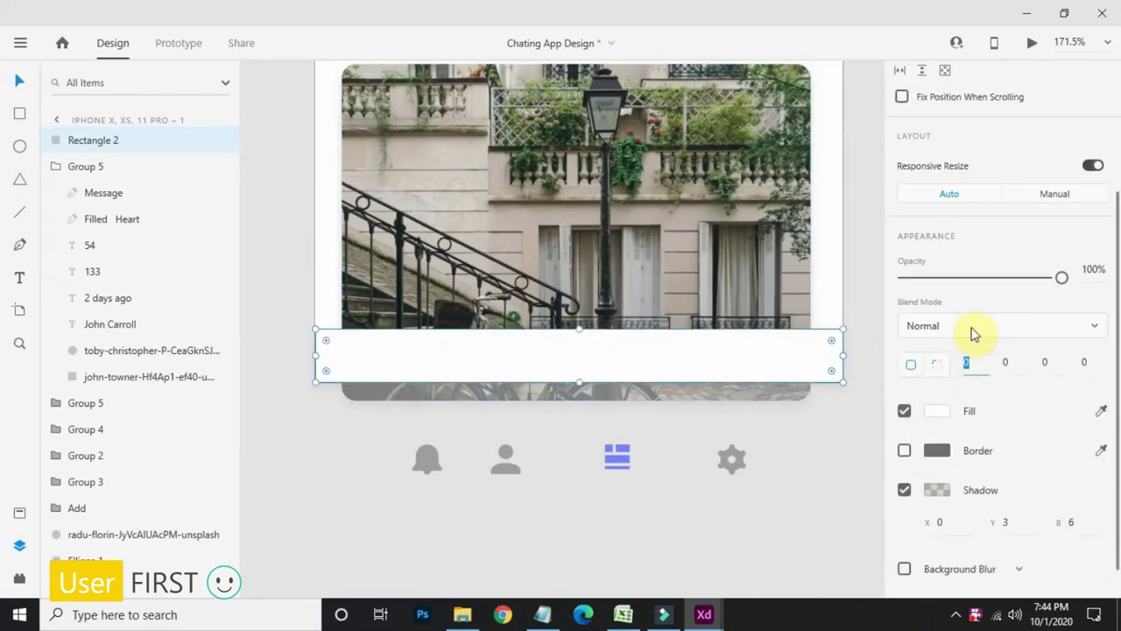
{"action": "type", "text": "25"}
{"action": "left_click", "coordinate": [1005, 366]}
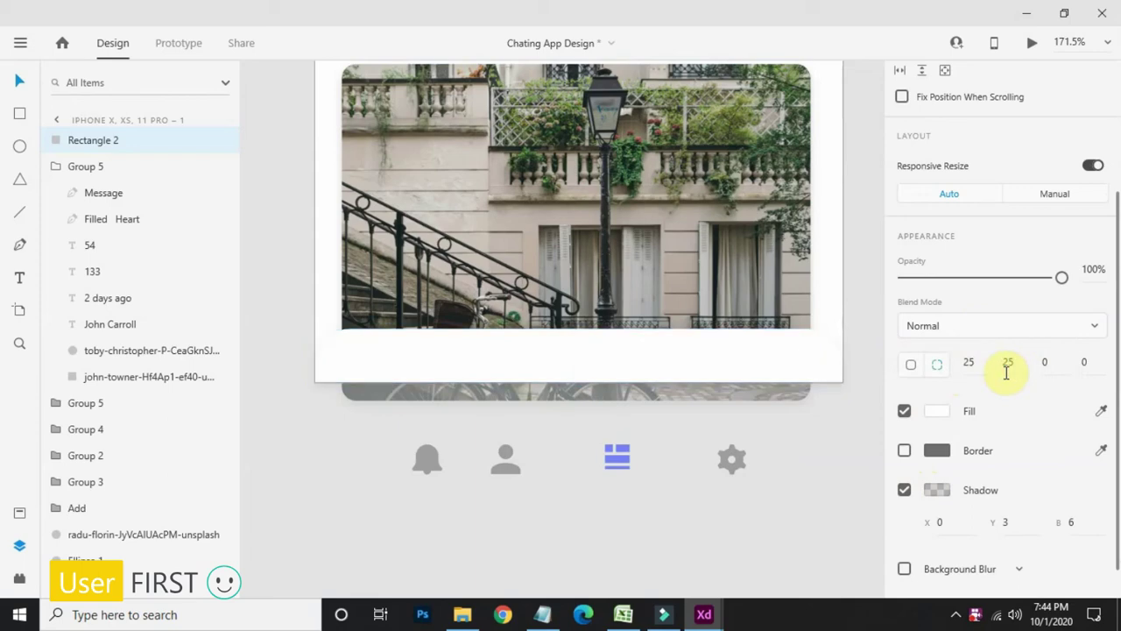
{"action": "scroll", "coordinate": [1006, 373], "scroll_direction": "down", "scroll_amount": 2}
{"action": "left_click", "coordinate": [745, 370]}
Step: Set the bottom bar's shadow blur to 64
{"action": "scroll", "coordinate": [942, 462], "scroll_direction": "down", "scroll_amount": 5}
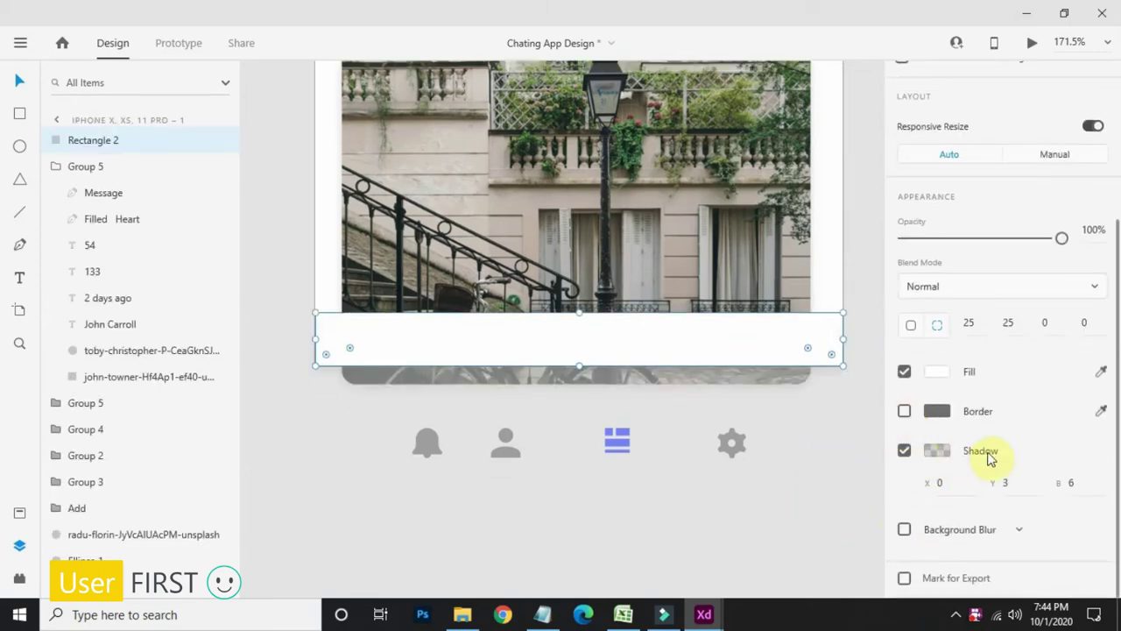
{"action": "left_click", "coordinate": [937, 450]}
{"action": "left_click", "coordinate": [1090, 484]}
{"action": "type", "text": "64"}
{"action": "left_click", "coordinate": [1046, 361]}
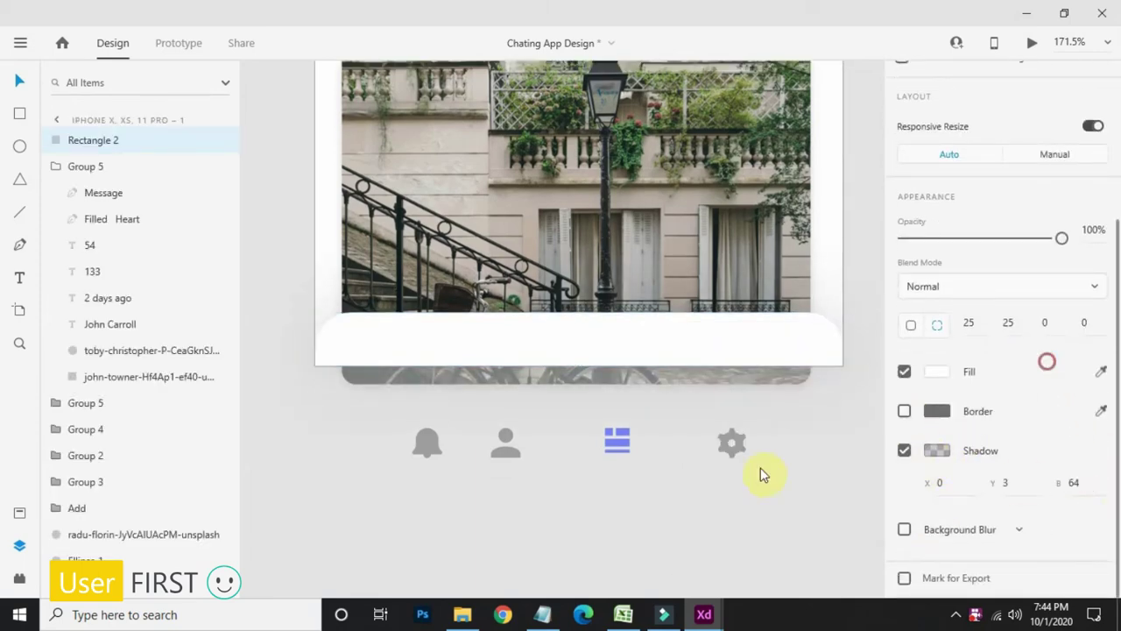
{"action": "left_click", "coordinate": [639, 533]}
Step: Place the menu icon near the start of the bottom bar and stretch the bar's upper edge to a height of 43
{"action": "left_click", "coordinate": [376, 336]}
{"action": "left_click_drag", "start_coordinate": [622, 441], "coordinate": [347, 329]}
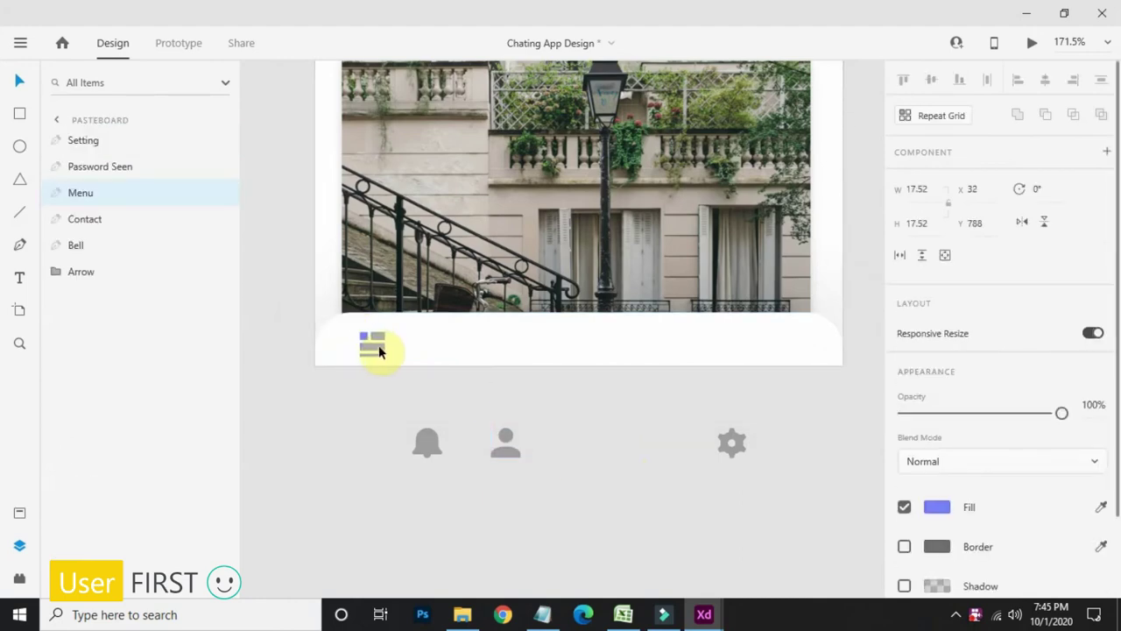
{"action": "left_click", "coordinate": [581, 310]}
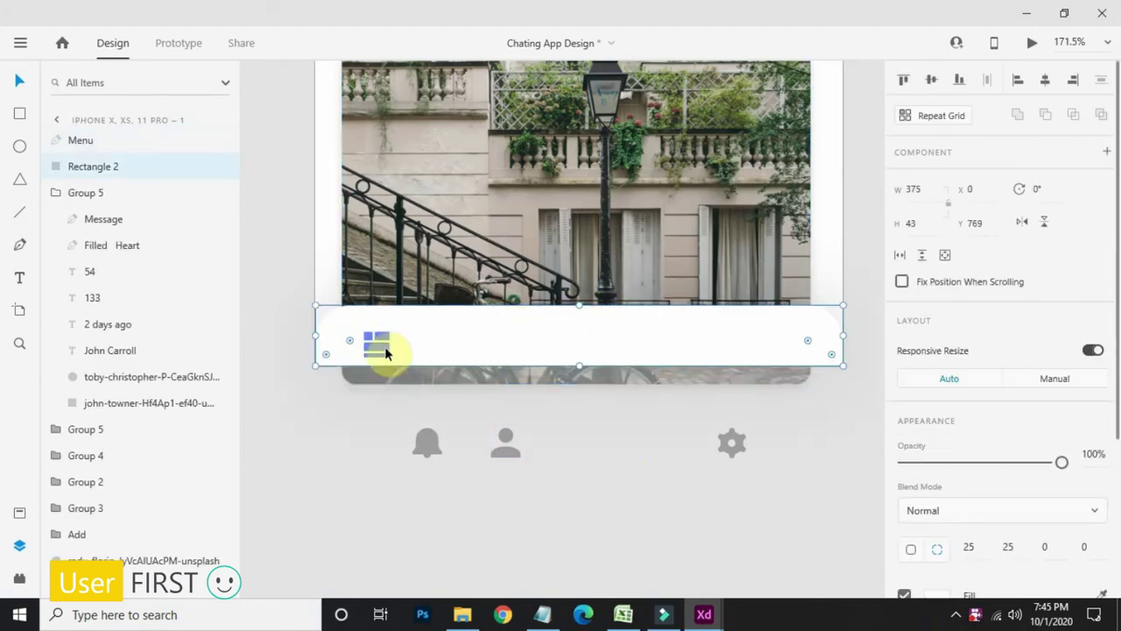
{"action": "left_click_drag", "start_coordinate": [385, 346], "coordinate": [382, 346]}
Step: Move the contact, bell and setting icons from the pasteboard into the bottom bar and spread them toward its far end
{"action": "left_click_drag", "start_coordinate": [507, 454], "coordinate": [506, 336]}
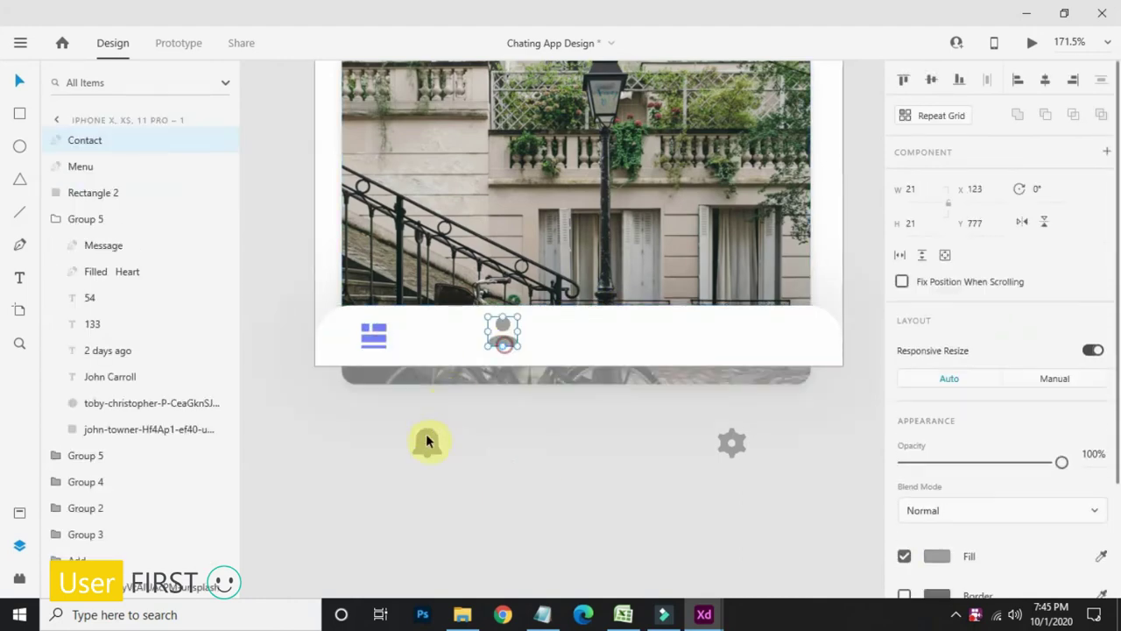
{"action": "left_click_drag", "start_coordinate": [427, 438], "coordinate": [614, 324]}
{"action": "left_click_drag", "start_coordinate": [728, 449], "coordinate": [770, 342]}
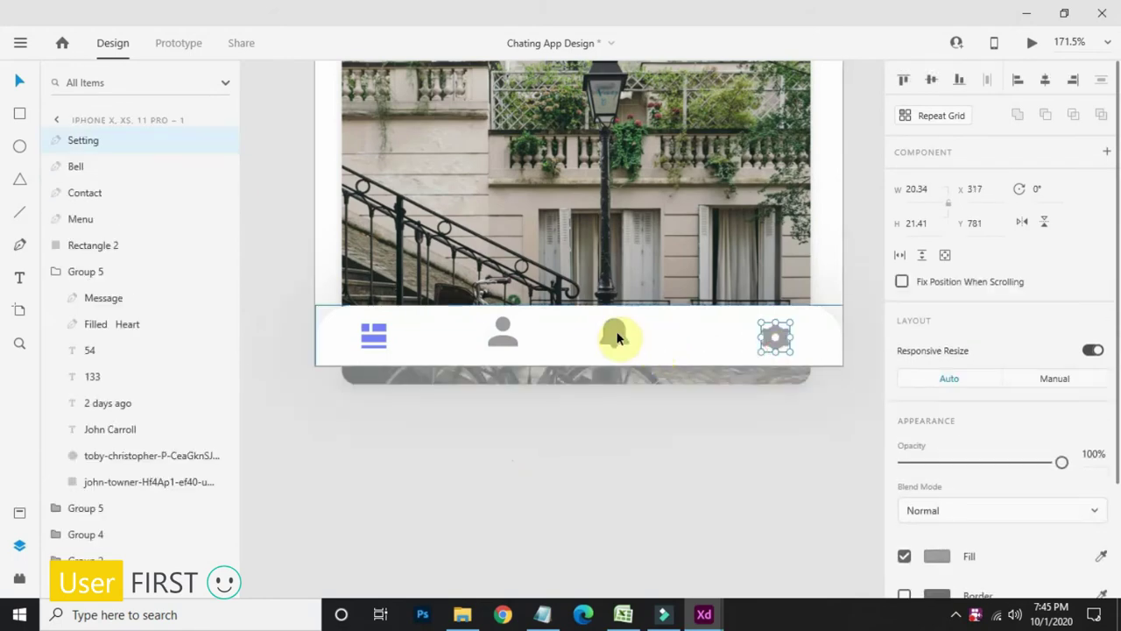
{"action": "left_click_drag", "start_coordinate": [613, 333], "coordinate": [682, 342]}
{"action": "left_click_drag", "start_coordinate": [508, 337], "coordinate": [562, 344]}
{"action": "left_click_drag", "start_coordinate": [677, 338], "coordinate": [673, 340]}
Step: Align the contact, bell and setting icons on their horizontal centre line and group them
{"action": "left_click", "coordinate": [755, 336]}
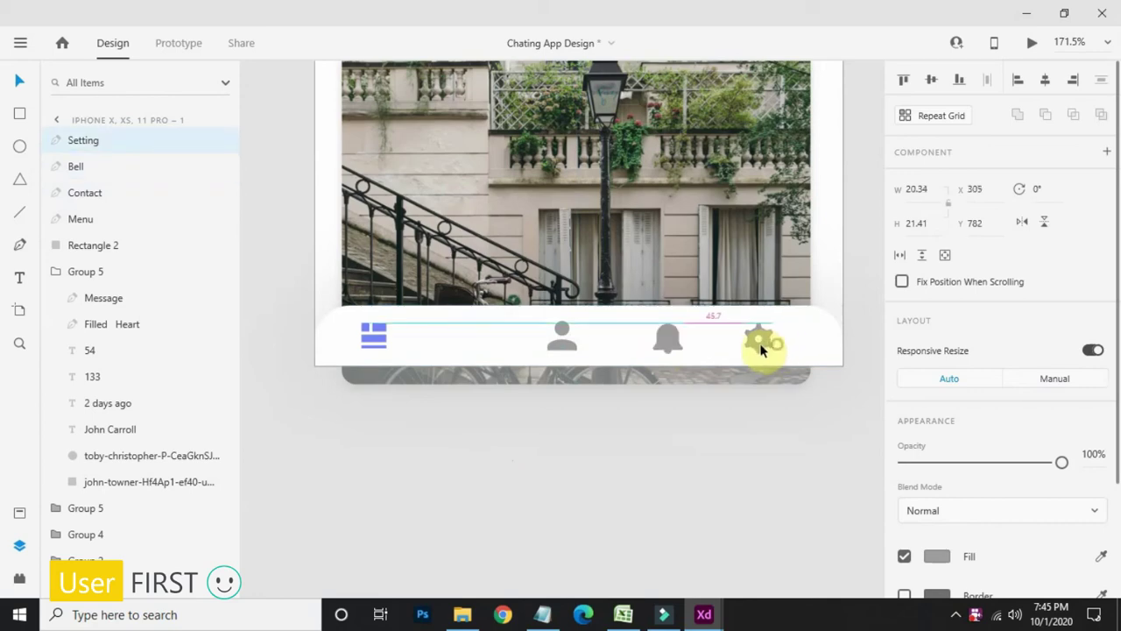
{"action": "left_click", "coordinate": [669, 344], "text": "shift"}
{"action": "left_click", "coordinate": [561, 336], "text": "shift"}
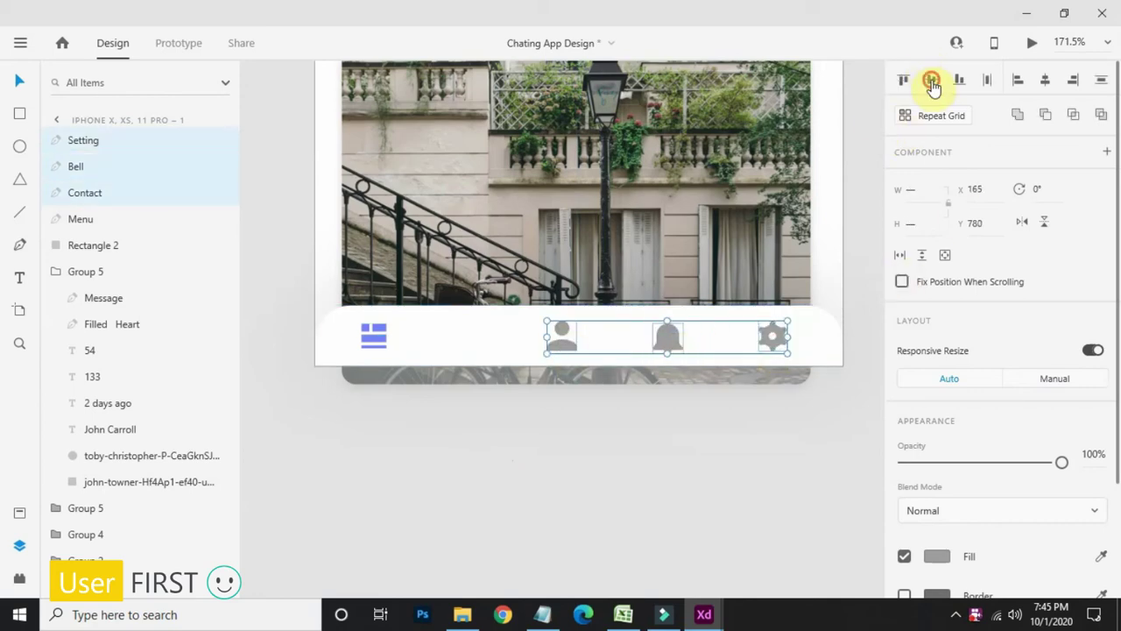
{"action": "key", "text": "ctrl+g"}
{"action": "left_click", "coordinate": [491, 333], "text": "shift"}
{"action": "left_click", "coordinate": [626, 391]}
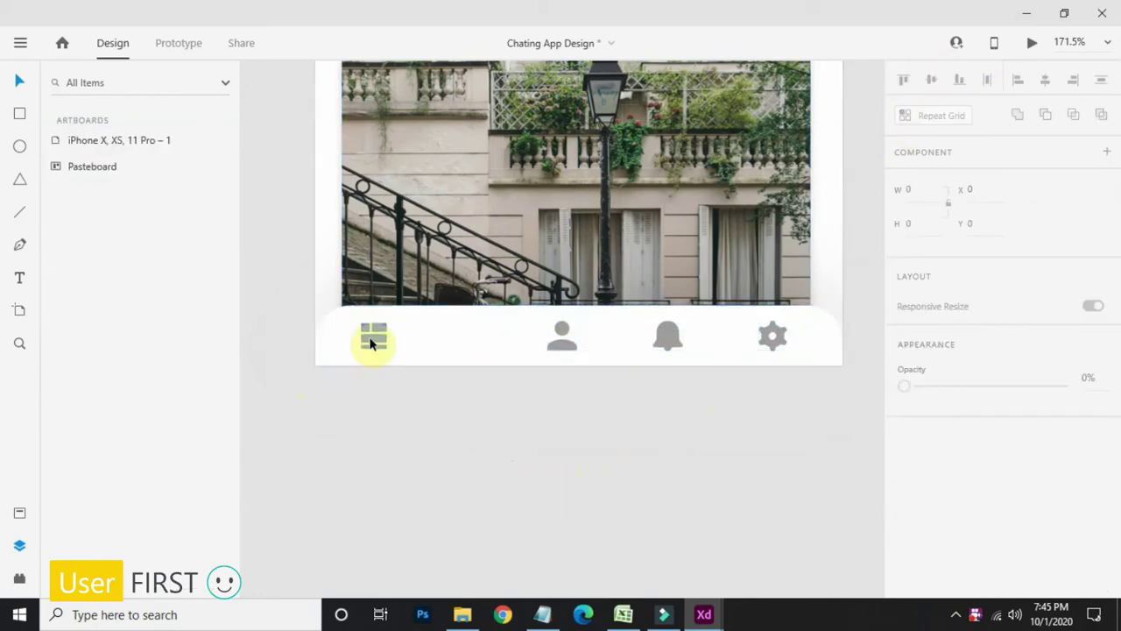
{"action": "left_click", "coordinate": [370, 341]}
{"action": "left_click", "coordinate": [525, 346], "text": "shift"}
Step: Draw a rectangle about 14 wide and 32 high over the menu icon and bring the icon in front of it
{"action": "key", "text": "r"}
{"action": "scroll", "coordinate": [350, 328], "scroll_direction": "up", "scroll_amount": 5}
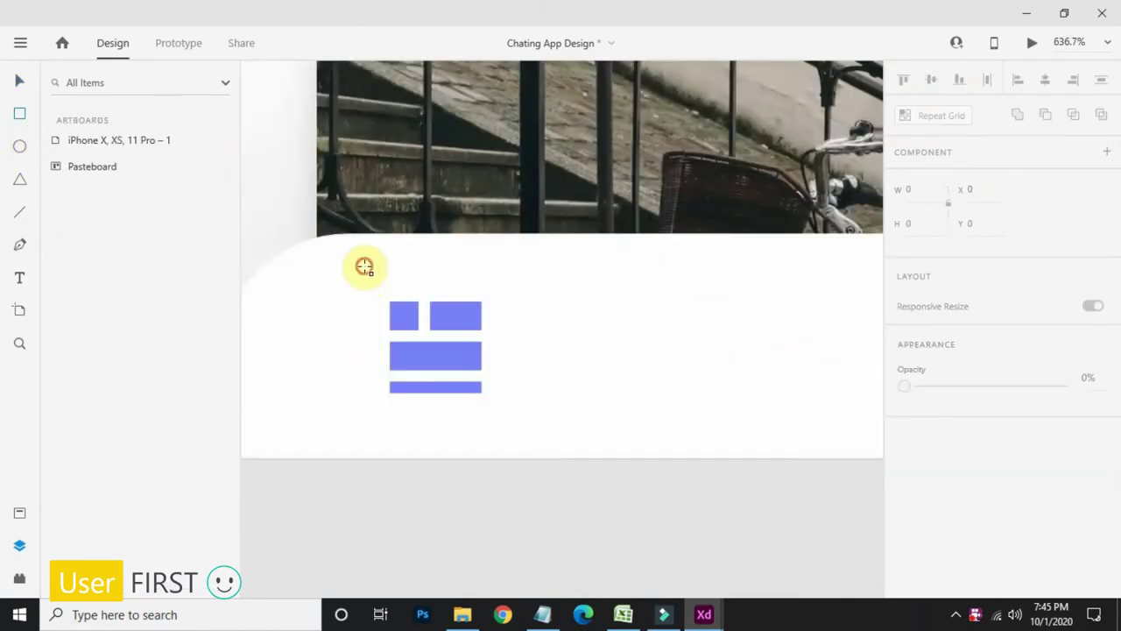
{"action": "left_click_drag", "start_coordinate": [364, 265], "coordinate": [438, 430]}
{"action": "right_click", "coordinate": [464, 337]}
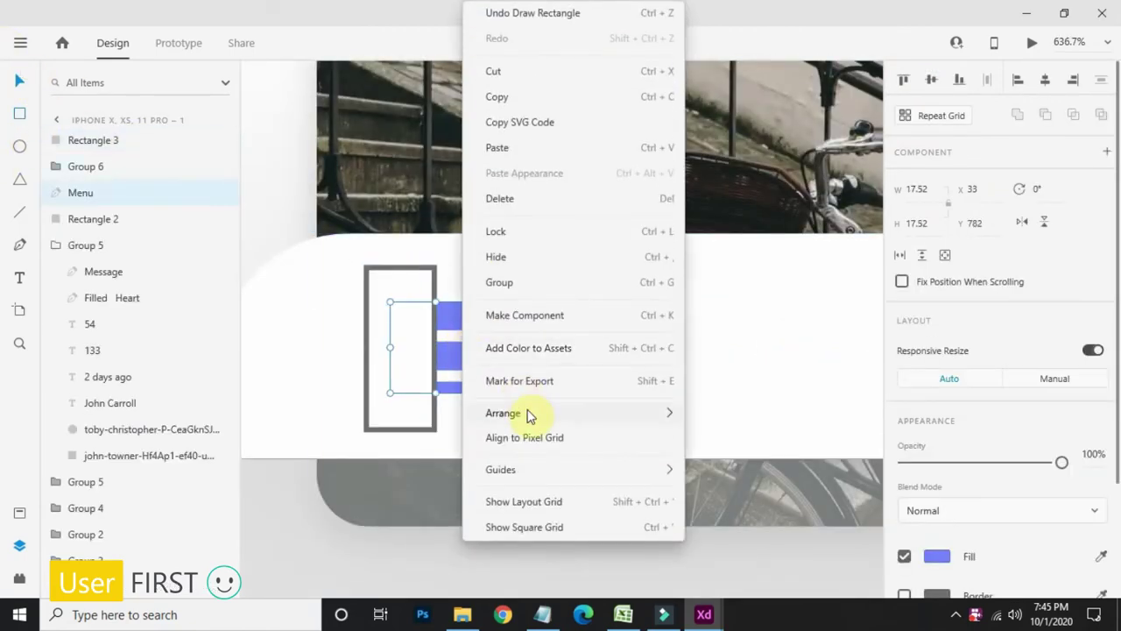
{"action": "mouse_move", "coordinate": [530, 412]}
{"action": "left_click", "coordinate": [744, 416]}
Step: Widen the rectangle behind the menu icon to 111 and round its corners to 9
{"action": "left_click", "coordinate": [430, 400]}
{"action": "scroll", "coordinate": [453, 391], "scroll_direction": "down", "scroll_amount": 3}
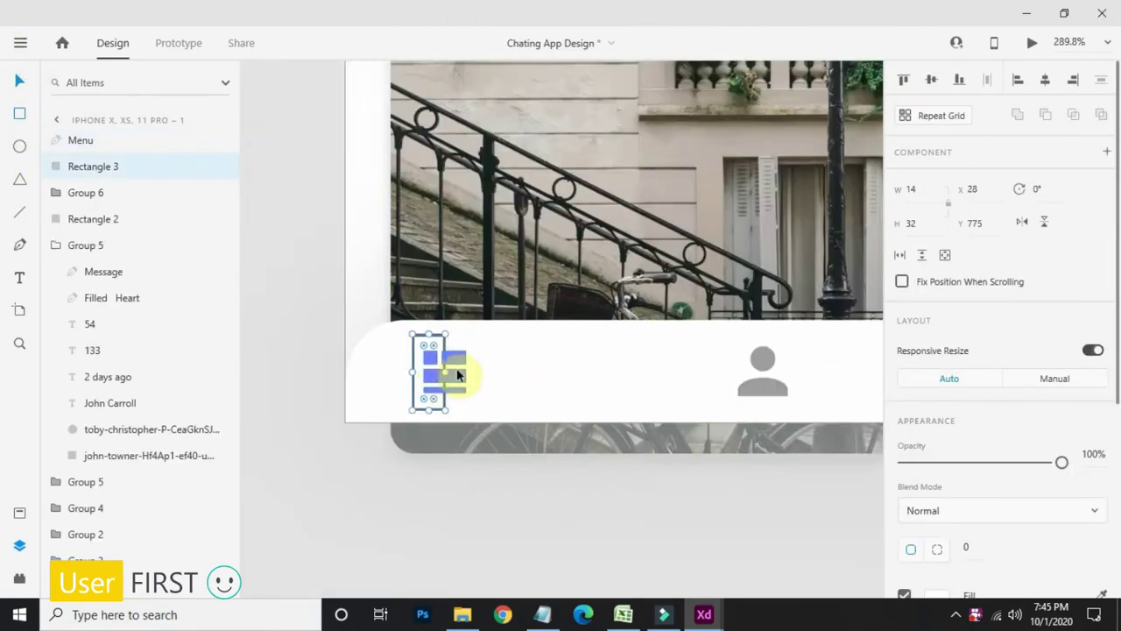
{"action": "left_click_drag", "start_coordinate": [445, 371], "coordinate": [416, 529]}
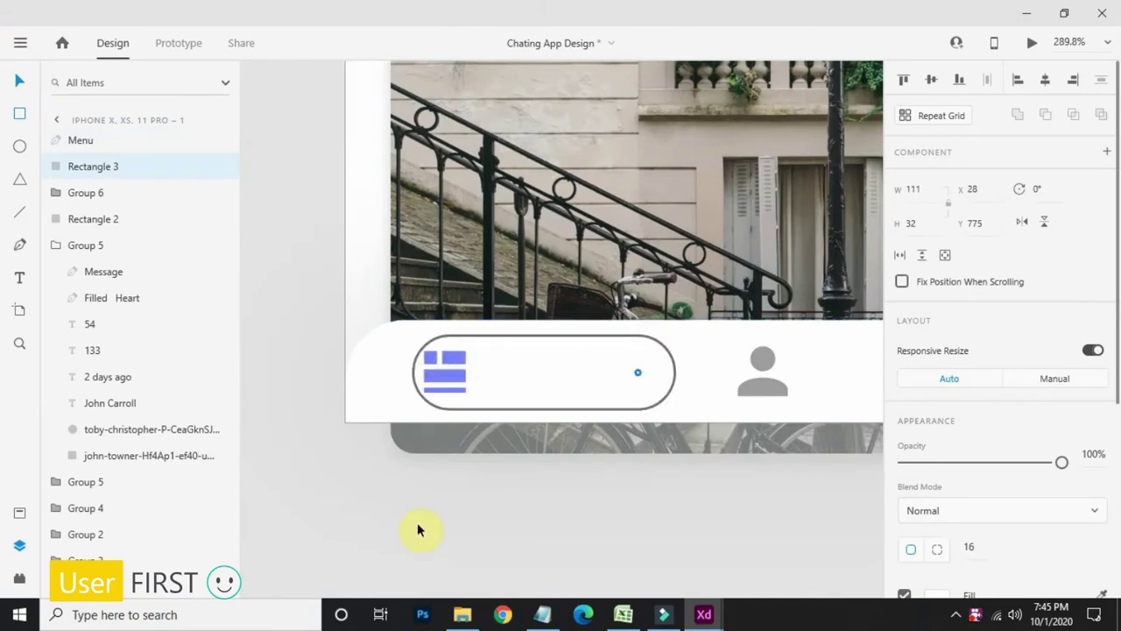
{"action": "left_click_drag", "start_coordinate": [661, 325], "coordinate": [663, 321]}
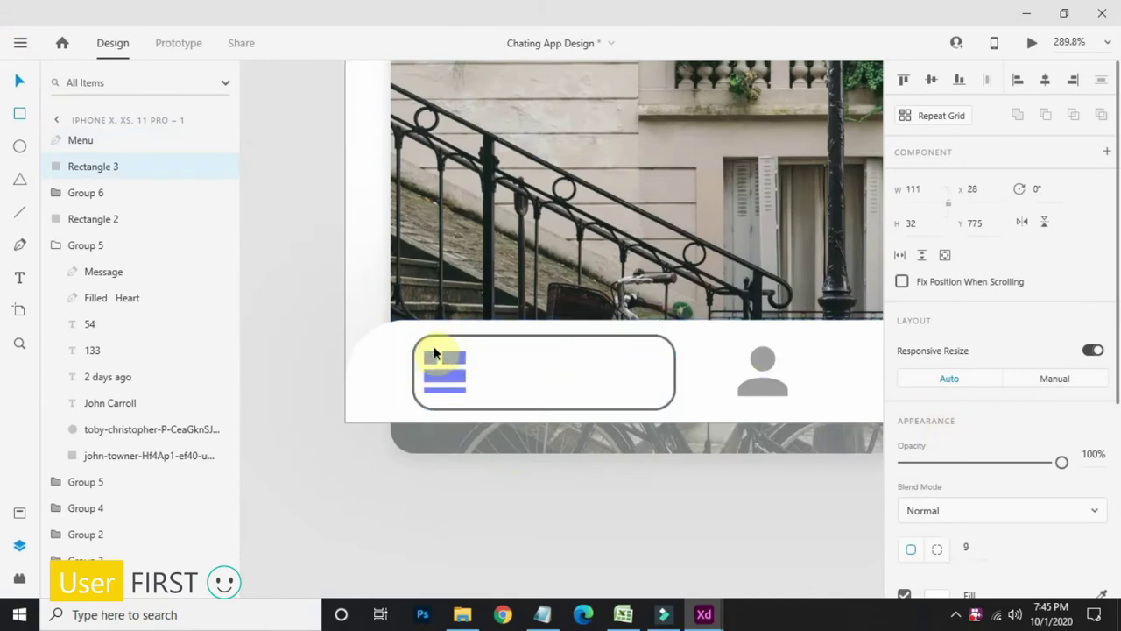
Step: Remove the border of the rounded rectangle behind the menu icon and give it a shadow
{"action": "scroll", "coordinate": [916, 426], "scroll_direction": "down", "scroll_amount": 5}
{"action": "left_click", "coordinate": [905, 330]}
{"action": "left_click", "coordinate": [904, 491]}
{"action": "left_click", "coordinate": [593, 555]}
Step: Fill the rounded rectangle behind the menu icon with light gray #DDDDDD
{"action": "left_click", "coordinate": [591, 376]}
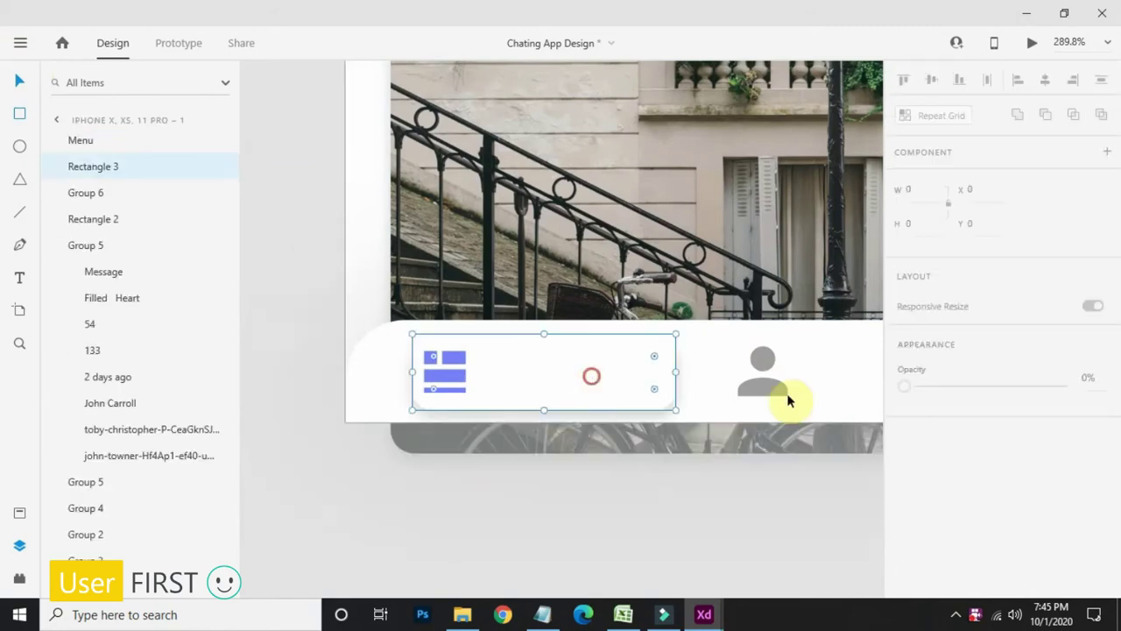
{"action": "left_click", "coordinate": [808, 470]}
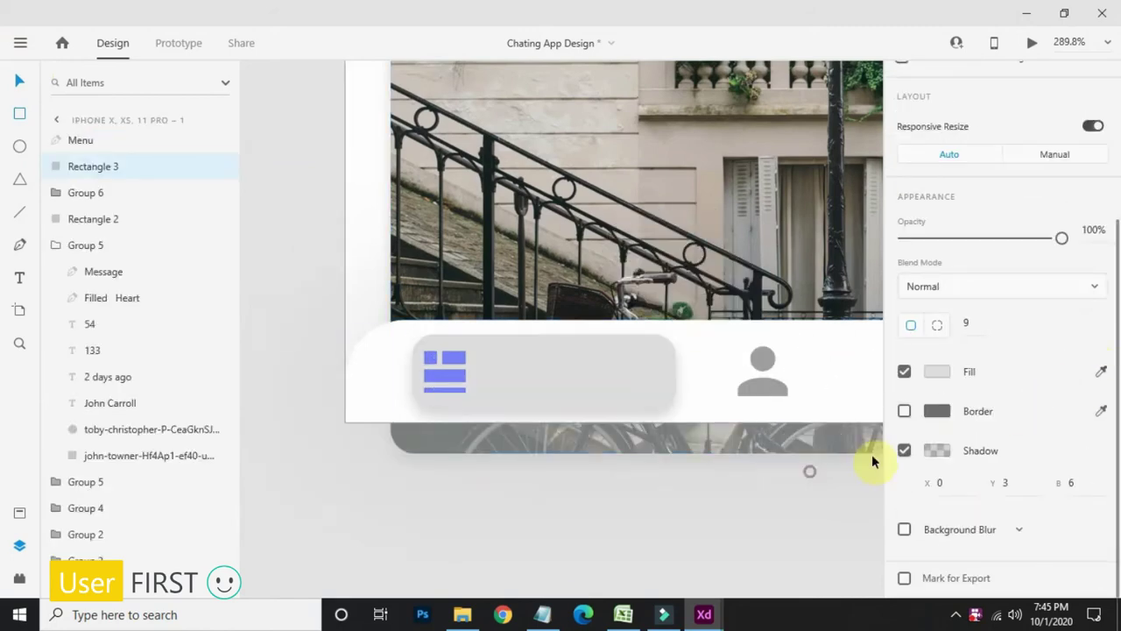
{"action": "scroll", "coordinate": [600, 282], "scroll_direction": "down", "scroll_amount": 5}
{"action": "left_click_drag", "start_coordinate": [636, 415], "coordinate": [617, 563]}
{"action": "left_click_drag", "start_coordinate": [756, 225], "coordinate": [763, 525]}
{"action": "scroll", "coordinate": [738, 275], "scroll_direction": "up", "scroll_amount": 5}
{"action": "scroll", "coordinate": [601, 443], "scroll_direction": "down", "scroll_amount": 5}
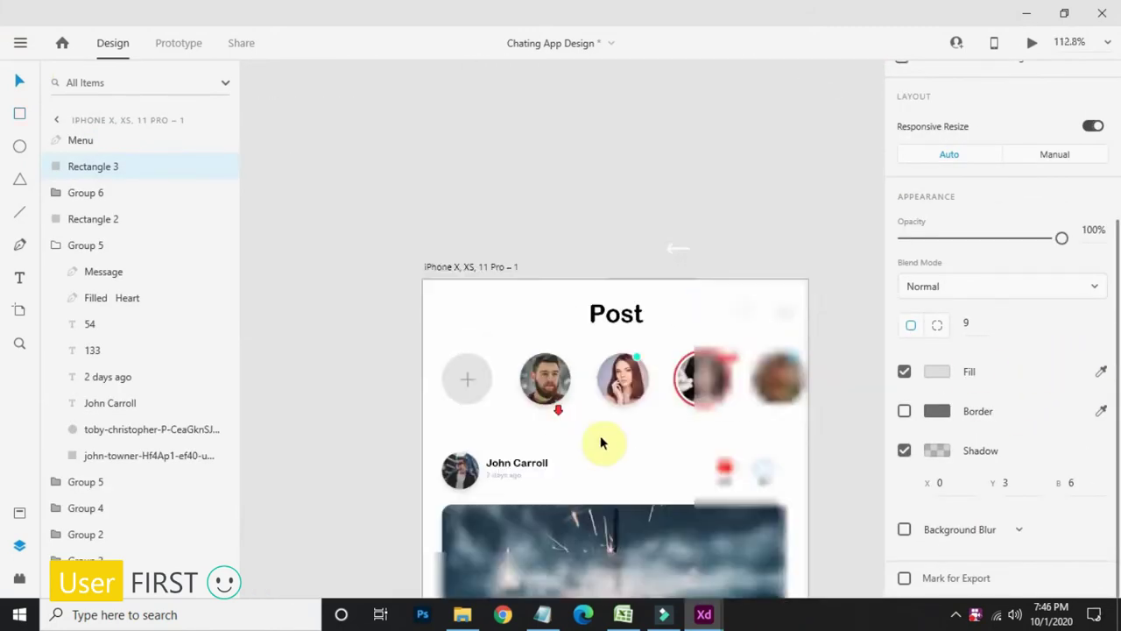
{"action": "left_click_drag", "start_coordinate": [601, 444], "coordinate": [614, 106]}
{"action": "scroll", "coordinate": [541, 259], "scroll_direction": "up", "scroll_amount": 5}
Step: Fill the rounded rectangle behind the menu icon with a bright, saturated blue
{"action": "left_click", "coordinate": [515, 307]}
{"action": "left_click", "coordinate": [935, 368]}
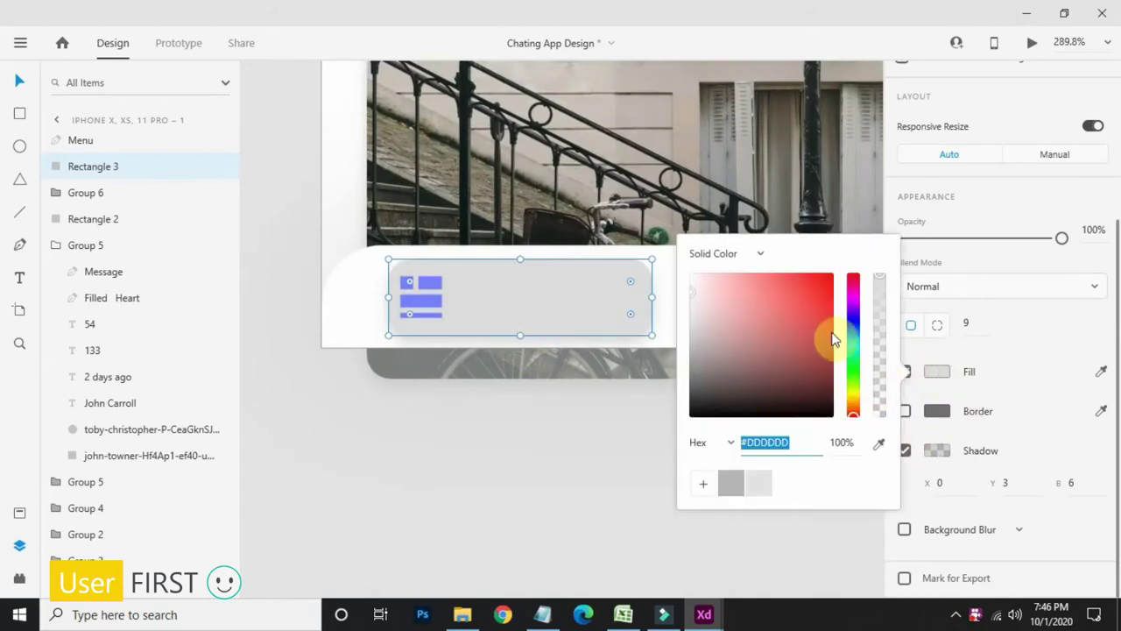
{"action": "left_click_drag", "start_coordinate": [853, 366], "coordinate": [851, 315]}
{"action": "left_click_drag", "start_coordinate": [788, 315], "coordinate": [916, 77]}
{"action": "left_click", "coordinate": [851, 307]}
{"action": "mouse_move", "coordinate": [852, 311]}
{"action": "left_mouse_down"}
{"action": "mouse_move", "coordinate": [858, 221]}
{"action": "mouse_move", "coordinate": [859, 301]}
{"action": "left_mouse_up"}
{"action": "mouse_move", "coordinate": [866, 349]}
{"action": "left_mouse_down"}
{"action": "mouse_move", "coordinate": [866, 294]}
{"action": "mouse_move", "coordinate": [866, 344]}
{"action": "left_mouse_up"}
Step: Fill the menu icon with white #FFFFFF
{"action": "left_click", "coordinate": [421, 297]}
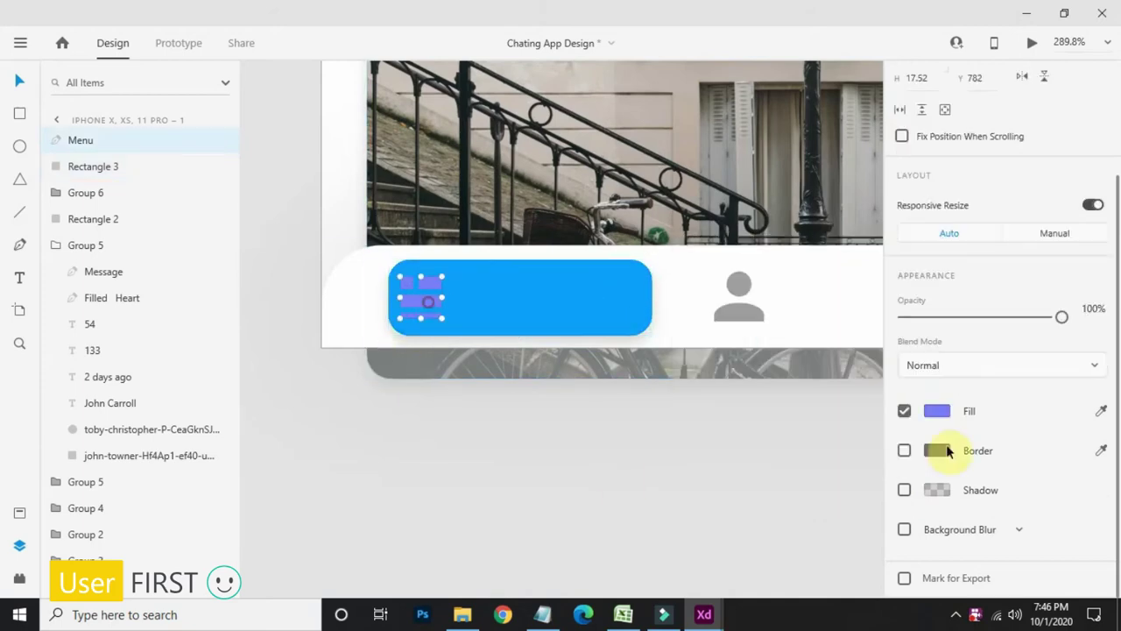
{"action": "left_click", "coordinate": [947, 415]}
{"action": "left_click", "coordinate": [936, 415]}
{"action": "left_click", "coordinate": [932, 414]}
{"action": "left_click_drag", "start_coordinate": [786, 369], "coordinate": [20, 13]}
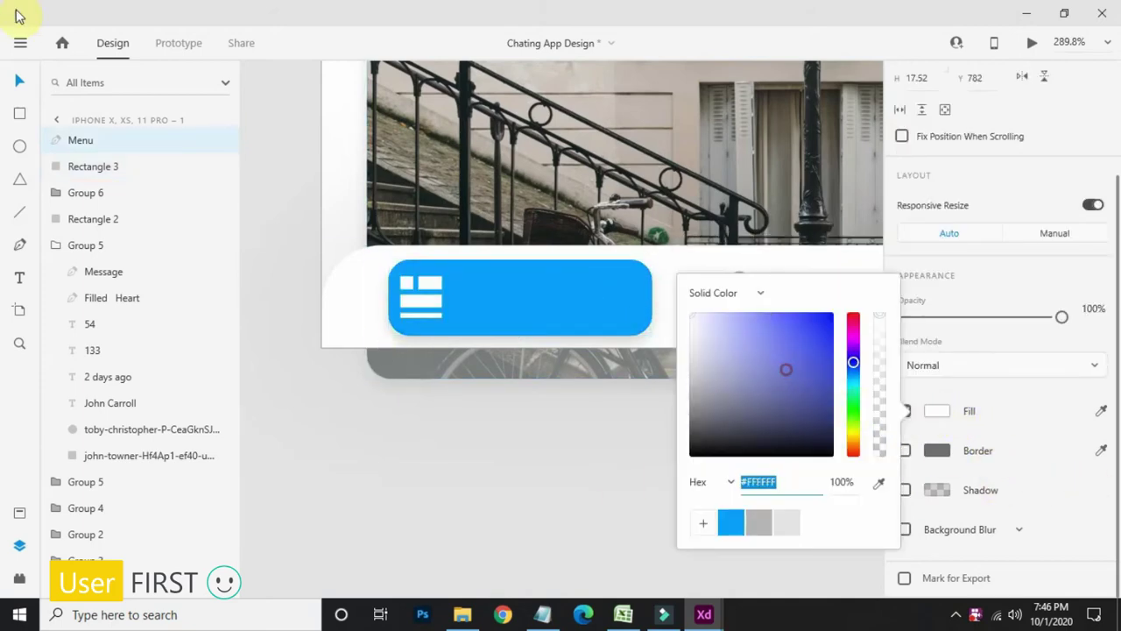
{"action": "left_click", "coordinate": [289, 210]}
Step: Fully round the blue rectangle into a pill shape and shift the menu icon slightly to the right
{"action": "left_click", "coordinate": [429, 280]}
{"action": "left_click_drag", "start_coordinate": [435, 295], "coordinate": [452, 295]}
{"action": "left_click", "coordinate": [562, 431]}
Step: Add the text MENU on the blue pill and enlarge it to size 17
{"action": "left_click", "coordinate": [19, 273]}
{"action": "left_click", "coordinate": [475, 295]}
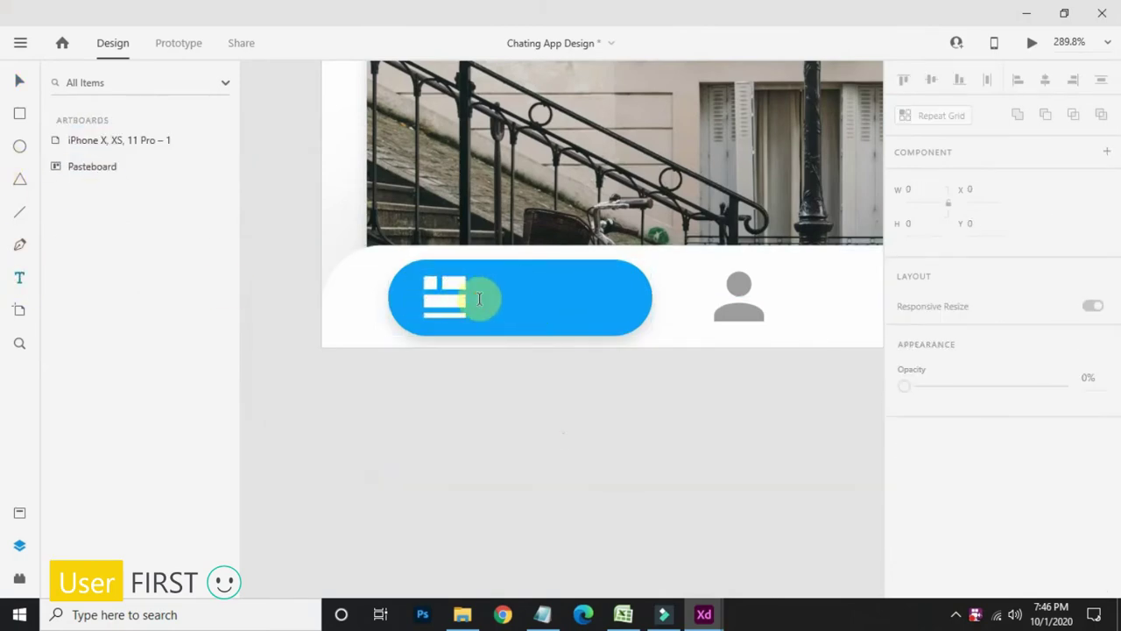
{"action": "type", "text": "MENU"}
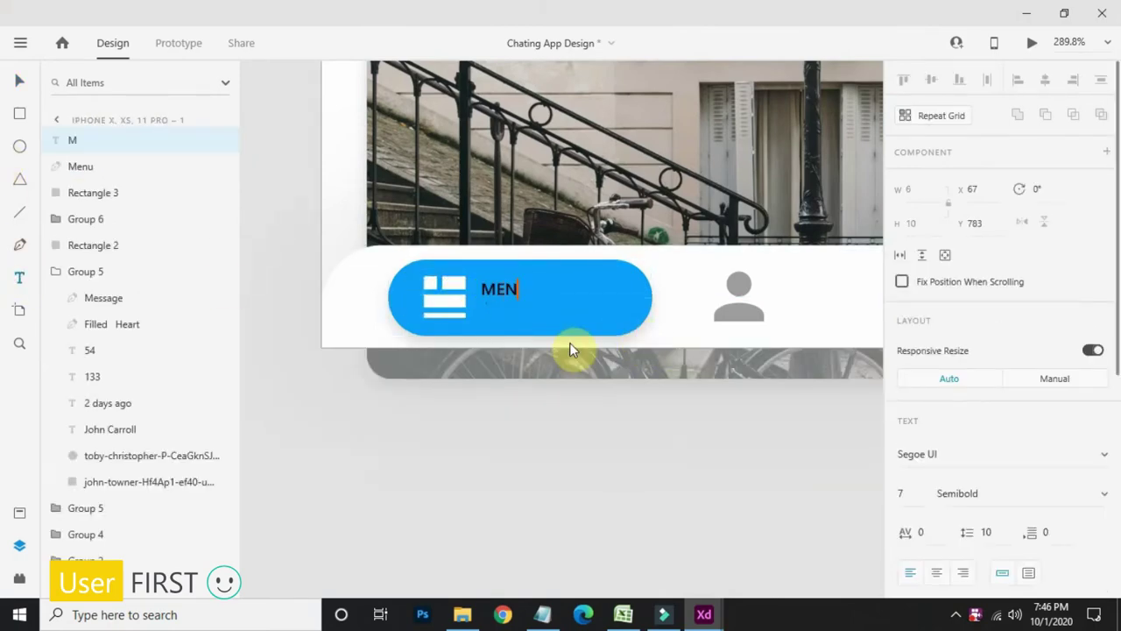
{"action": "left_click", "coordinate": [19, 81]}
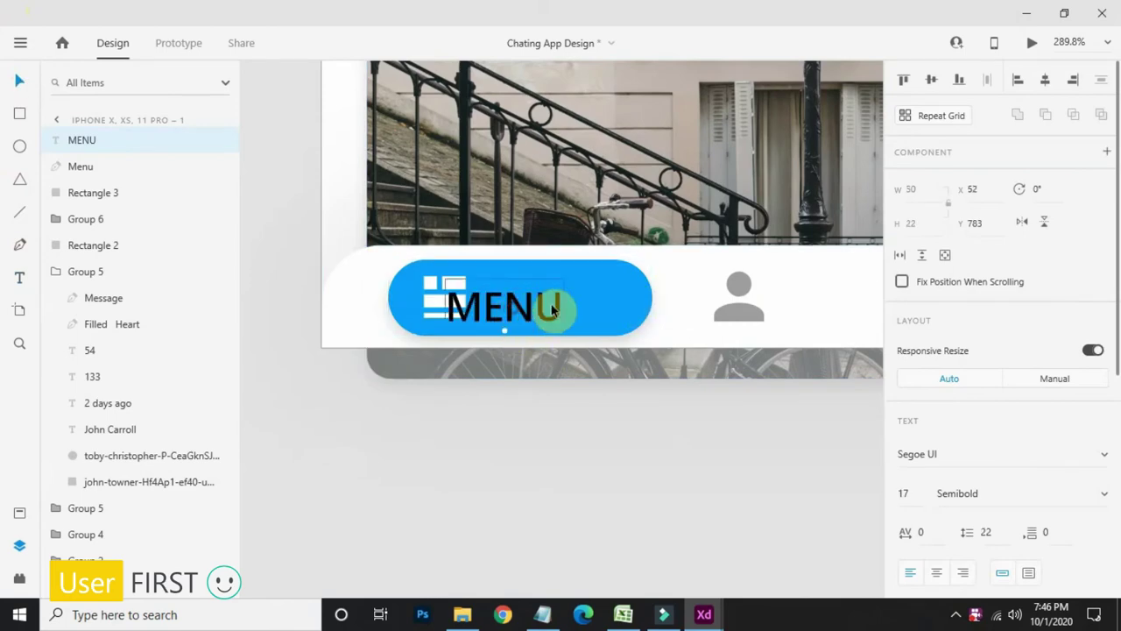
{"action": "left_click_drag", "start_coordinate": [556, 306], "coordinate": [556, 306]}
Step: Centre the MENU label vertically on the blue pill and position it to the right of the menu icon
{"action": "left_click", "coordinate": [565, 327], "text": "shift"}
{"action": "left_click", "coordinate": [930, 78]}
{"action": "left_click", "coordinate": [625, 425]}
{"action": "left_click", "coordinate": [570, 340]}
{"action": "left_click", "coordinate": [563, 321]}
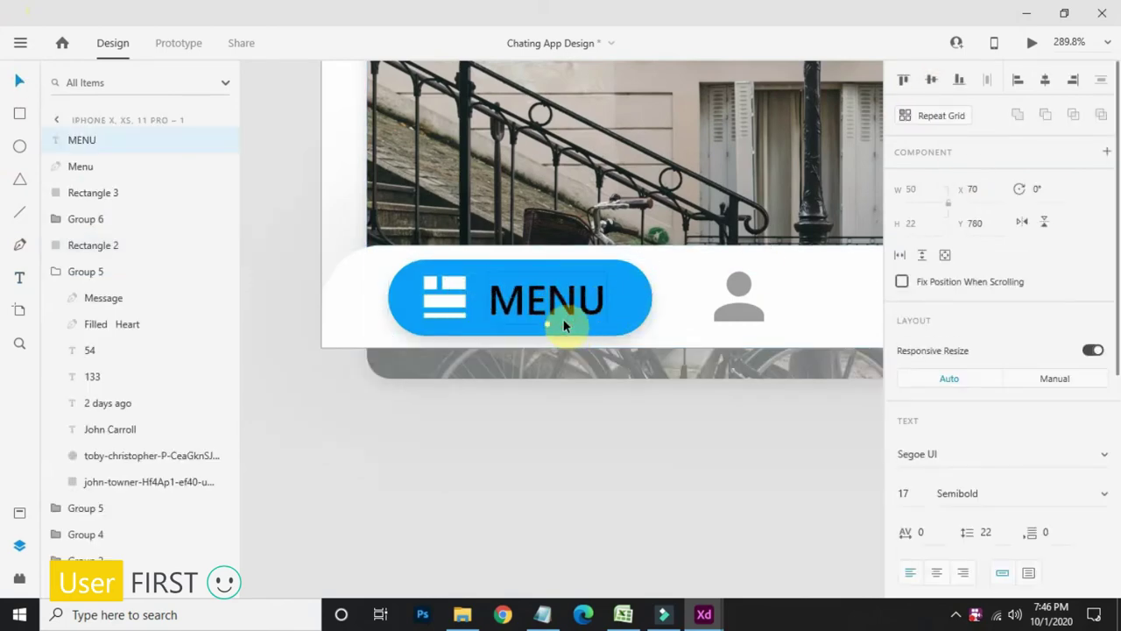
{"action": "key", "text": "shift+Right"}
{"action": "key", "text": "shift+Left"}
Step: Fill the MENU label with white #FFFFFF
{"action": "scroll", "coordinate": [1013, 557], "scroll_direction": "down", "scroll_amount": 5}
{"action": "left_click", "coordinate": [939, 411]}
{"action": "left_click_drag", "start_coordinate": [789, 405], "coordinate": [383, 267]}
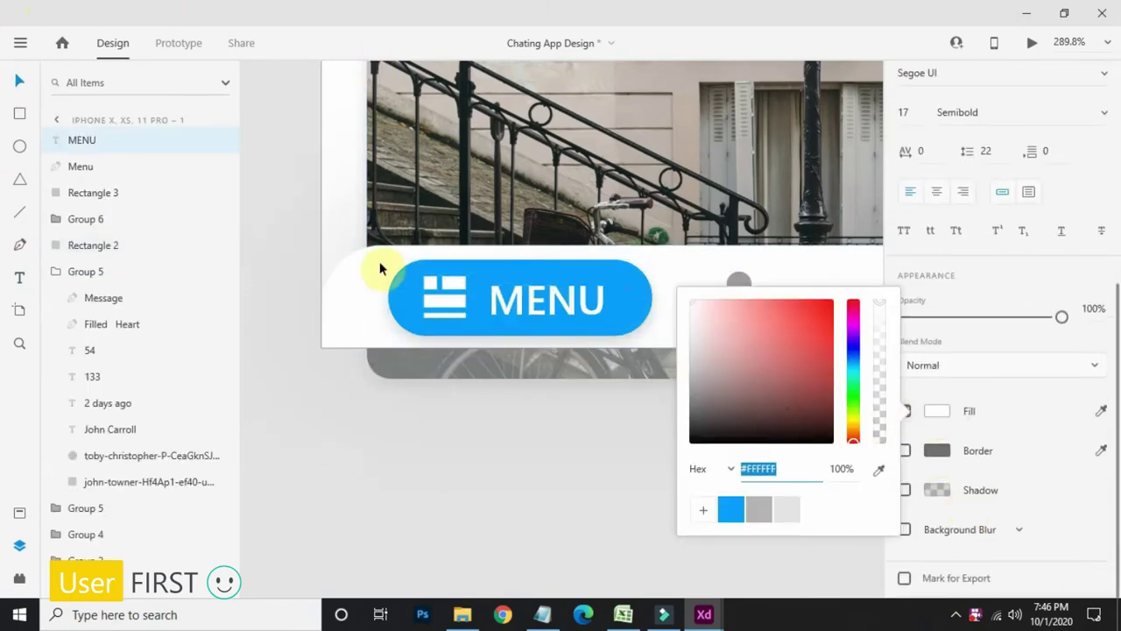
{"action": "left_click", "coordinate": [478, 448]}
Step: Group the menu icon with the MENU label and centre the group on the blue pill
{"action": "left_click", "coordinate": [452, 302]}
{"action": "left_click", "coordinate": [506, 311], "text": "shift"}
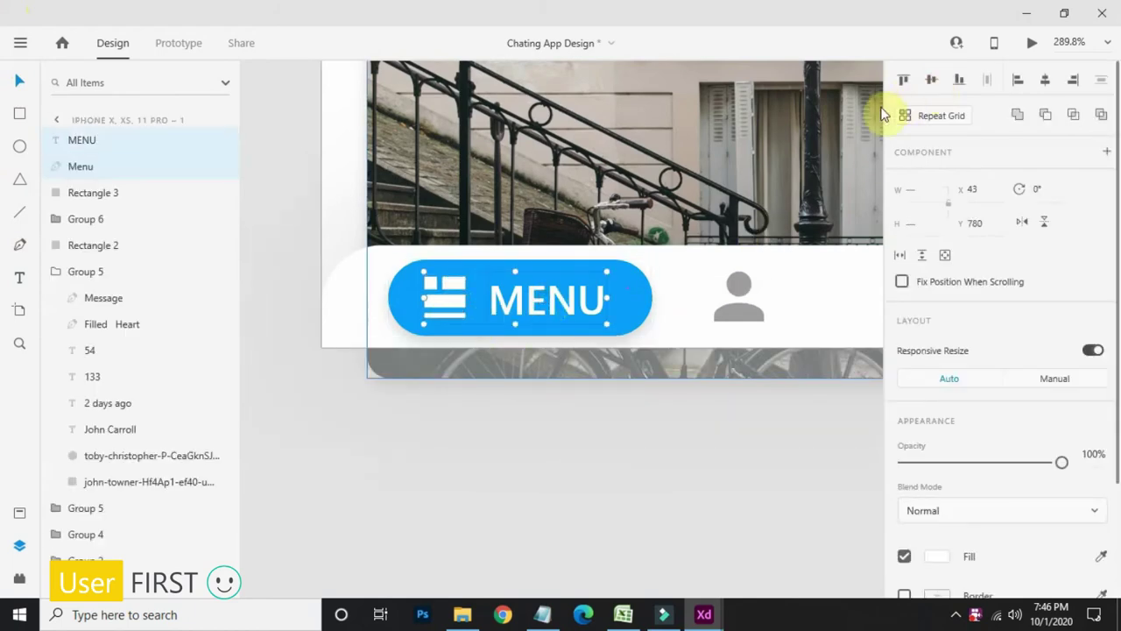
{"action": "key", "text": "ctrl+g"}
{"action": "left_click", "coordinate": [931, 80]}
{"action": "left_click", "coordinate": [476, 353]}
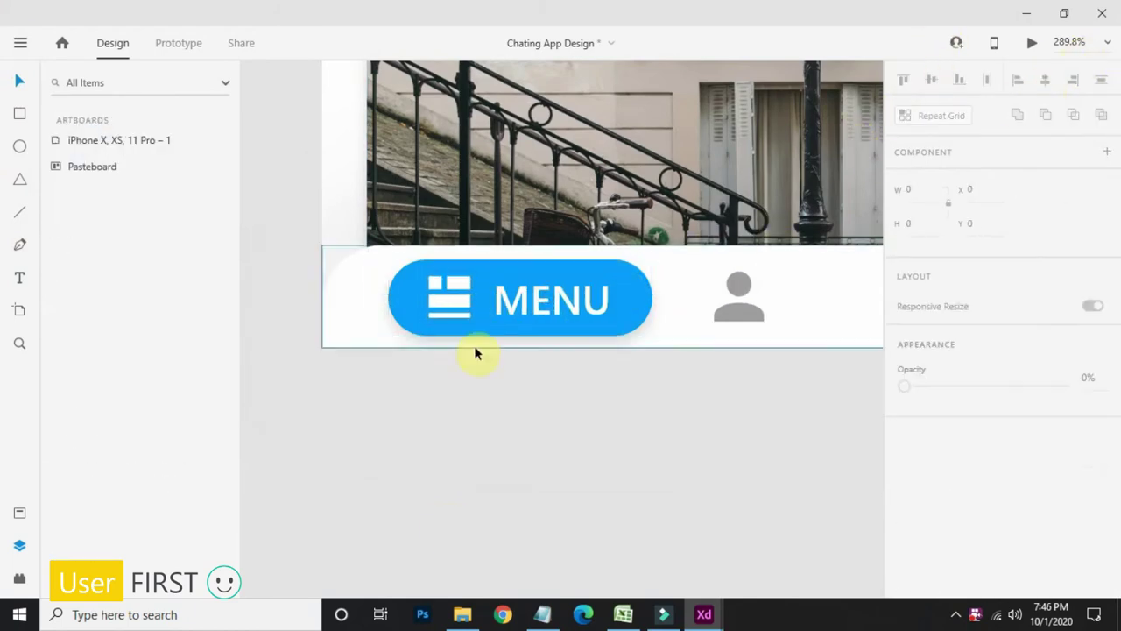
Step: Reduce the MENU label to size 15
{"action": "scroll", "coordinate": [553, 491], "scroll_direction": "down", "scroll_amount": 5}
{"action": "scroll", "coordinate": [536, 436], "scroll_direction": "up", "scroll_amount": 5}
{"action": "double_click", "coordinate": [519, 437]}
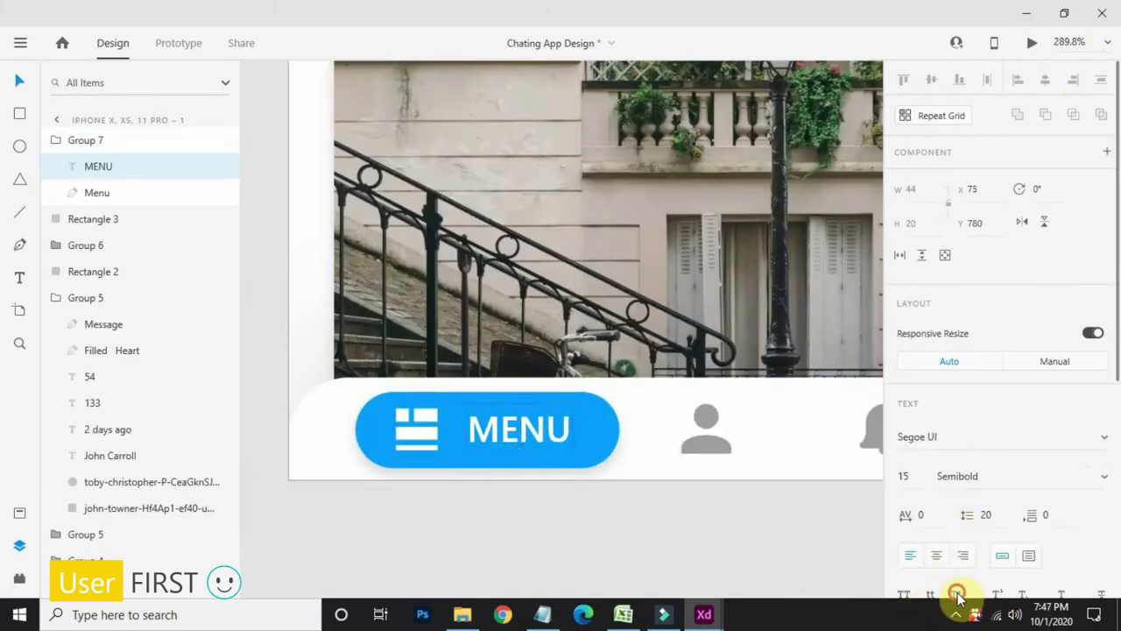
{"action": "scroll", "coordinate": [959, 517], "scroll_direction": "down", "scroll_amount": 1}
Step: Change the text of the MENU label on the blue pill to Menu
{"action": "left_click", "coordinate": [493, 430]}
{"action": "double_click", "coordinate": [507, 428]}
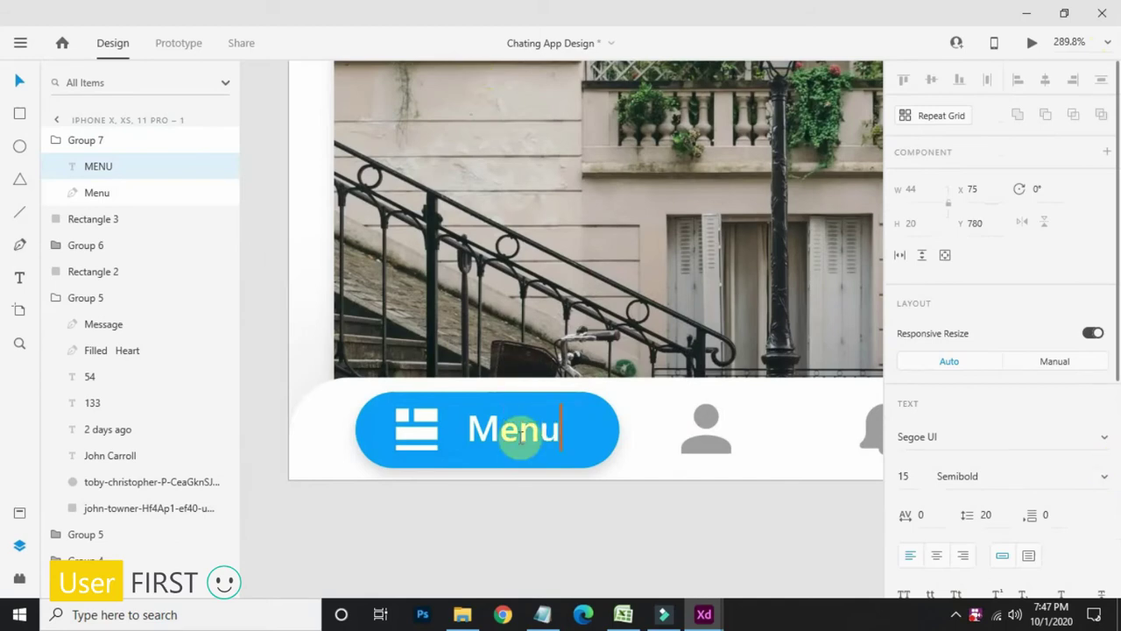
{"action": "left_click", "coordinate": [449, 465]}
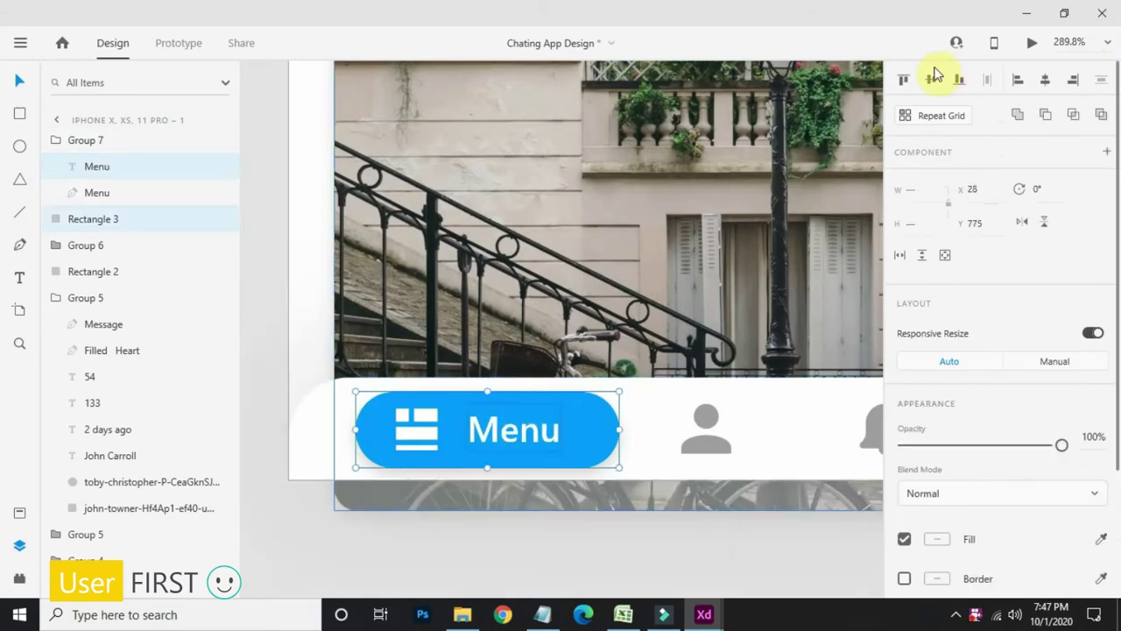
Step: Align the Menu label and the menu icon with each other on their vertical middles
{"action": "left_click", "coordinate": [494, 432]}
{"action": "double_click", "coordinate": [494, 432]}
{"action": "left_click", "coordinate": [429, 438], "text": "shift"}
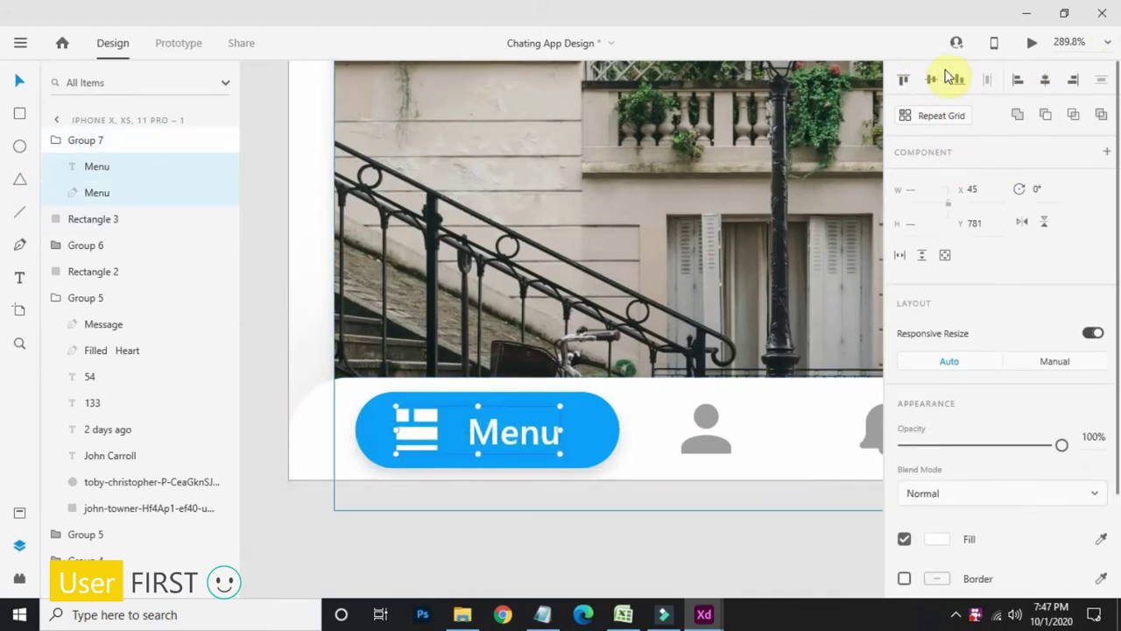
{"action": "left_click", "coordinate": [513, 558]}
{"action": "scroll", "coordinate": [516, 557], "scroll_direction": "down", "scroll_amount": 5}
{"action": "left_click_drag", "start_coordinate": [560, 564], "coordinate": [536, 549]}
{"action": "scroll", "coordinate": [499, 508], "scroll_direction": "up", "scroll_amount": 7}
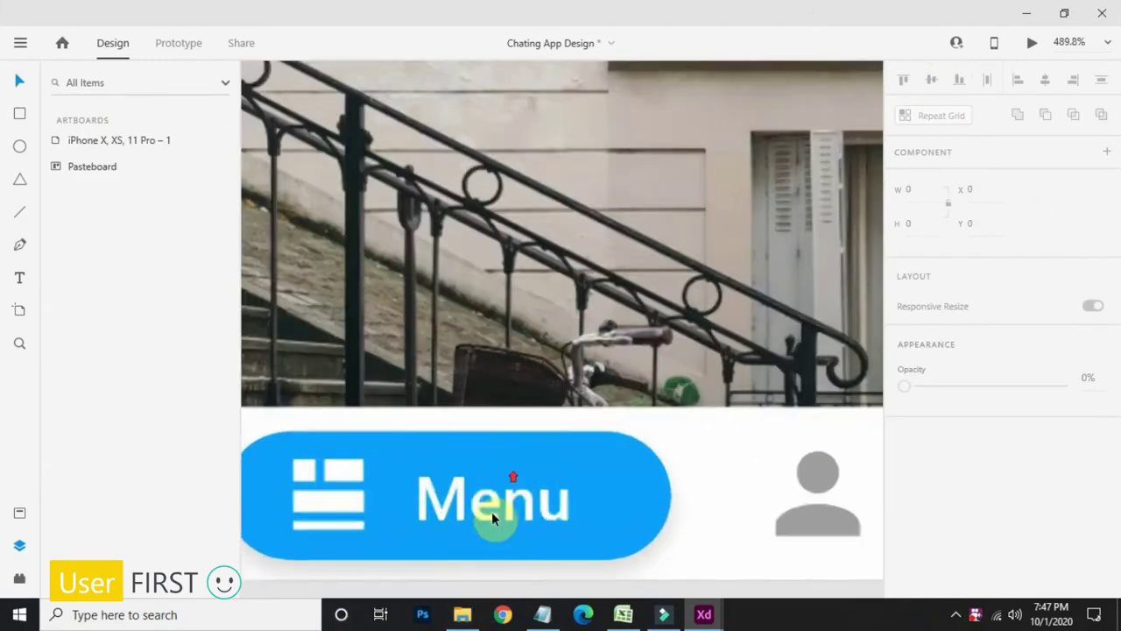
Step: Group the menu icon and label with the blue pill and centre the group vertically in the bottom bar
{"action": "left_click", "coordinate": [494, 511]}
{"action": "left_click", "coordinate": [621, 497], "text": "shift"}
{"action": "left_click_drag", "start_coordinate": [671, 560], "coordinate": [605, 528]}
{"action": "key", "text": "ctrl+z"}
{"action": "scroll", "coordinate": [596, 532], "scroll_direction": "down", "scroll_amount": 4}
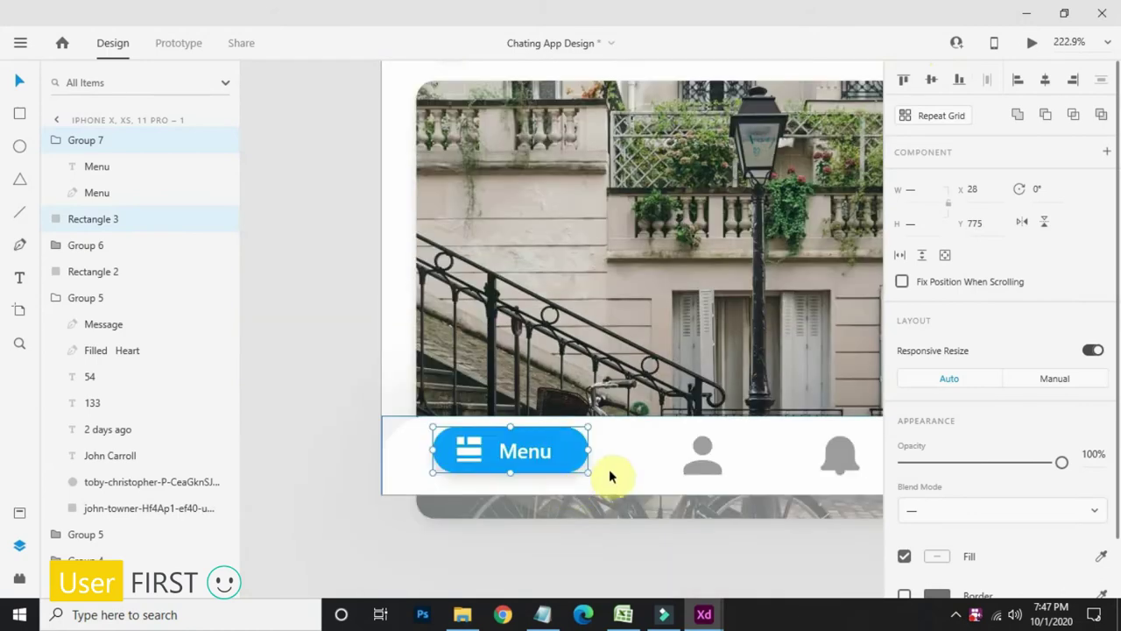
{"action": "key", "text": "ctrl+g"}
{"action": "left_click", "coordinate": [612, 479], "text": "shift"}
{"action": "left_click", "coordinate": [931, 81]}
{"action": "left_click", "coordinate": [560, 578]}
{"action": "left_click_drag", "start_coordinate": [568, 590], "coordinate": [485, 516]}
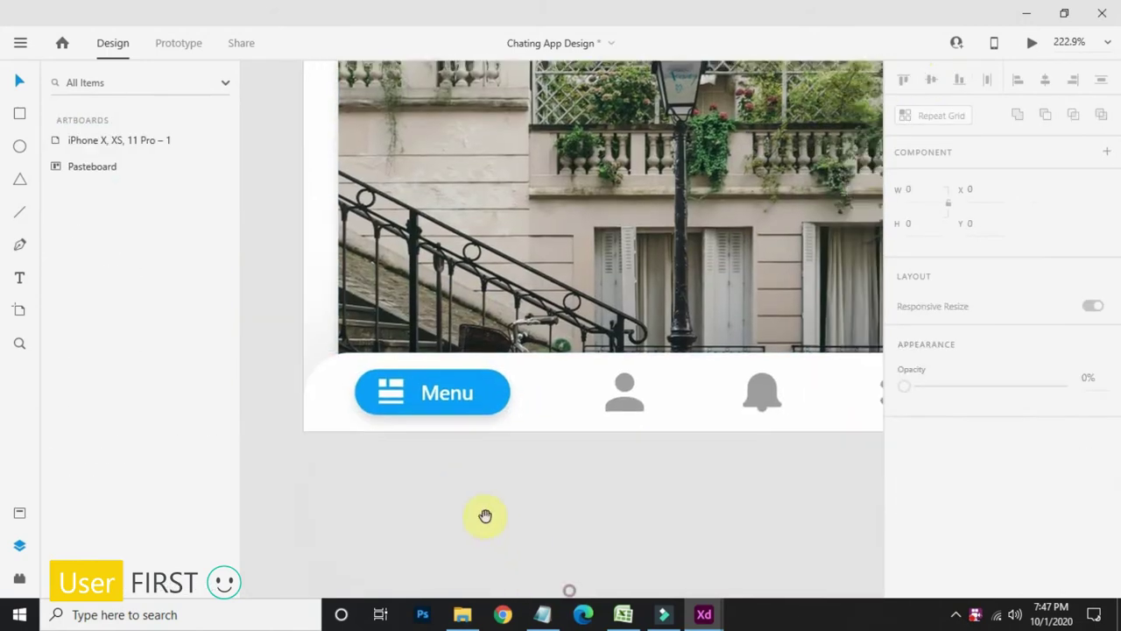
Step: Adjust the person, bell and settings icon group to about 200 px wide and centre it vertically in the bottom bar
{"action": "scroll", "coordinate": [491, 399], "scroll_direction": "down", "scroll_amount": 4}
{"action": "left_click_drag", "start_coordinate": [496, 401], "coordinate": [476, 394]}
{"action": "scroll", "coordinate": [536, 399], "scroll_direction": "up", "scroll_amount": 5}
{"action": "left_click", "coordinate": [538, 400]}
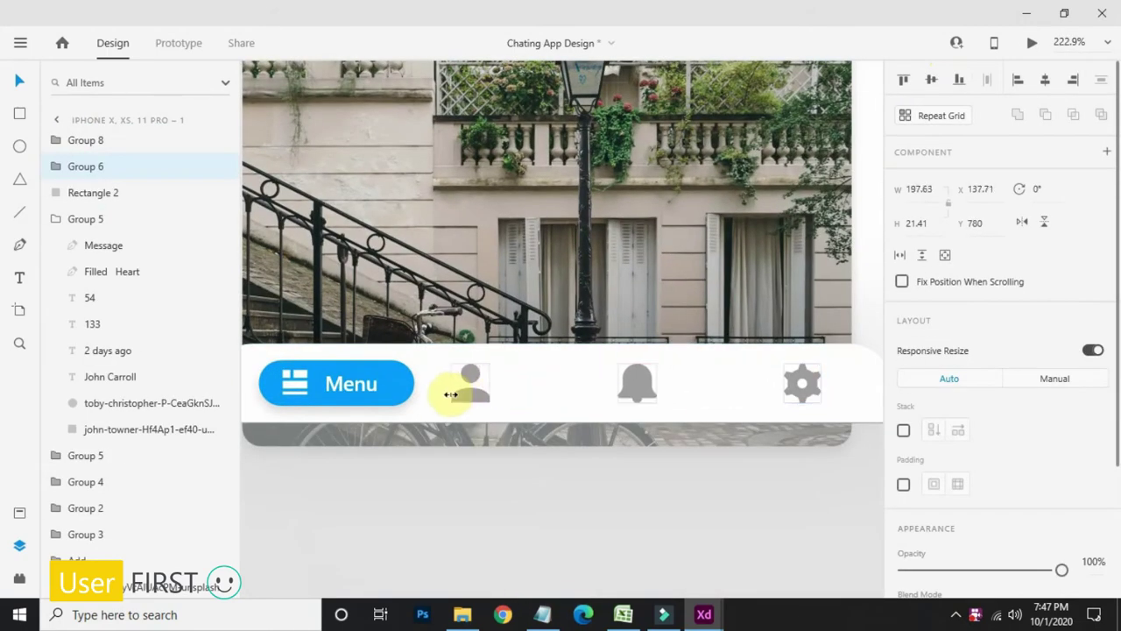
{"action": "scroll", "coordinate": [757, 465], "scroll_direction": "down", "scroll_amount": 5}
{"action": "scroll", "coordinate": [666, 420], "scroll_direction": "up", "scroll_amount": 3}
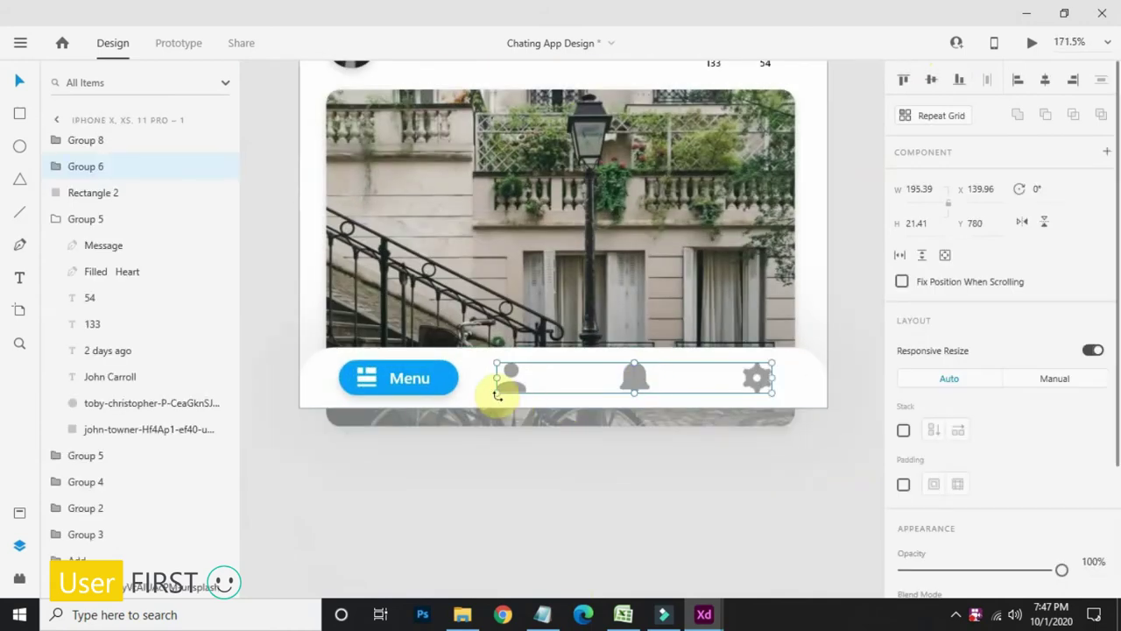
{"action": "left_click_drag", "start_coordinate": [521, 388], "coordinate": [492, 378]}
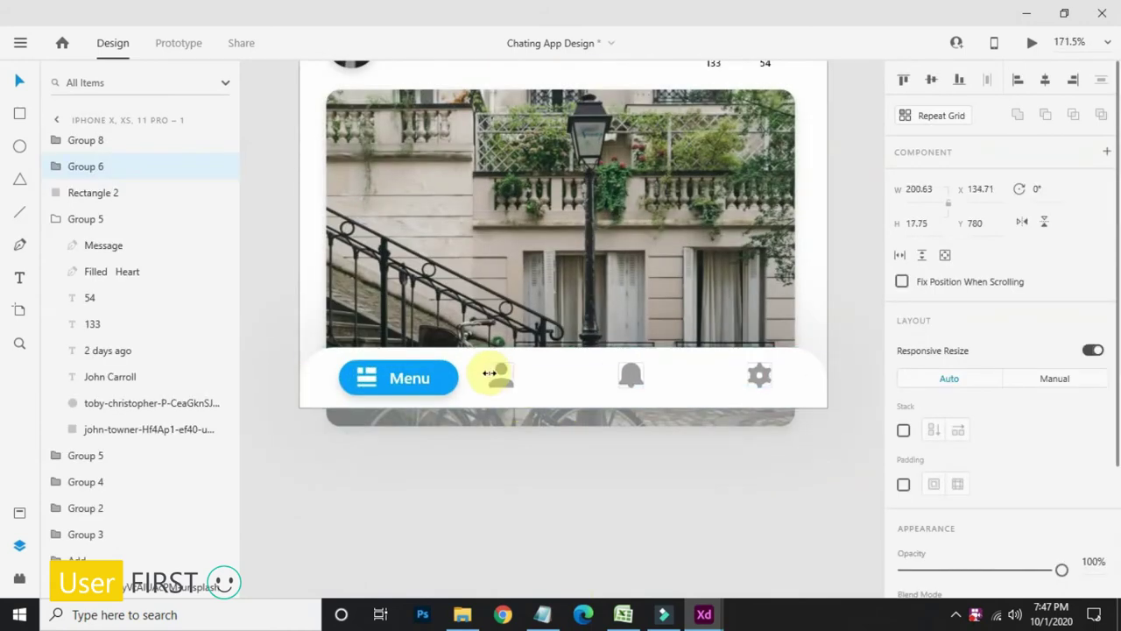
{"action": "left_click", "coordinate": [461, 388], "text": "shift"}
{"action": "left_click", "coordinate": [932, 80]}
{"action": "left_click", "coordinate": [756, 510]}
Step: Add a second iPhone X, XS, 11 Pro artboard beside the Post screen, discarding the iPhone XR, XS Max, 11 one
{"action": "scroll", "coordinate": [419, 464], "scroll_direction": "down", "scroll_amount": 5}
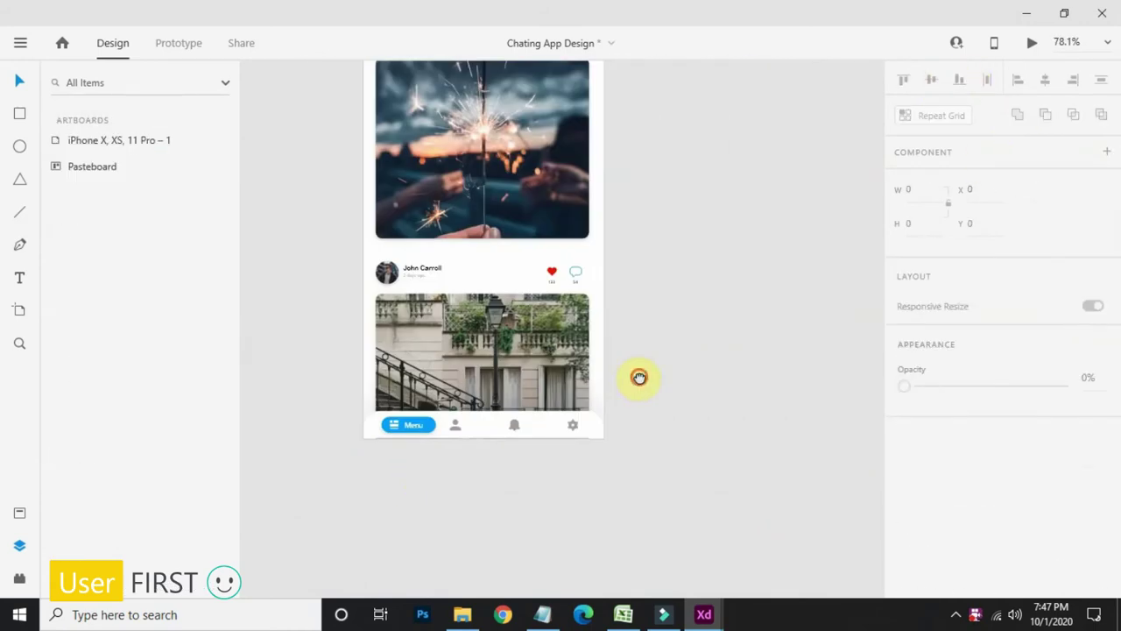
{"action": "left_click_drag", "start_coordinate": [638, 377], "coordinate": [646, 406]}
{"action": "left_click", "coordinate": [523, 455]}
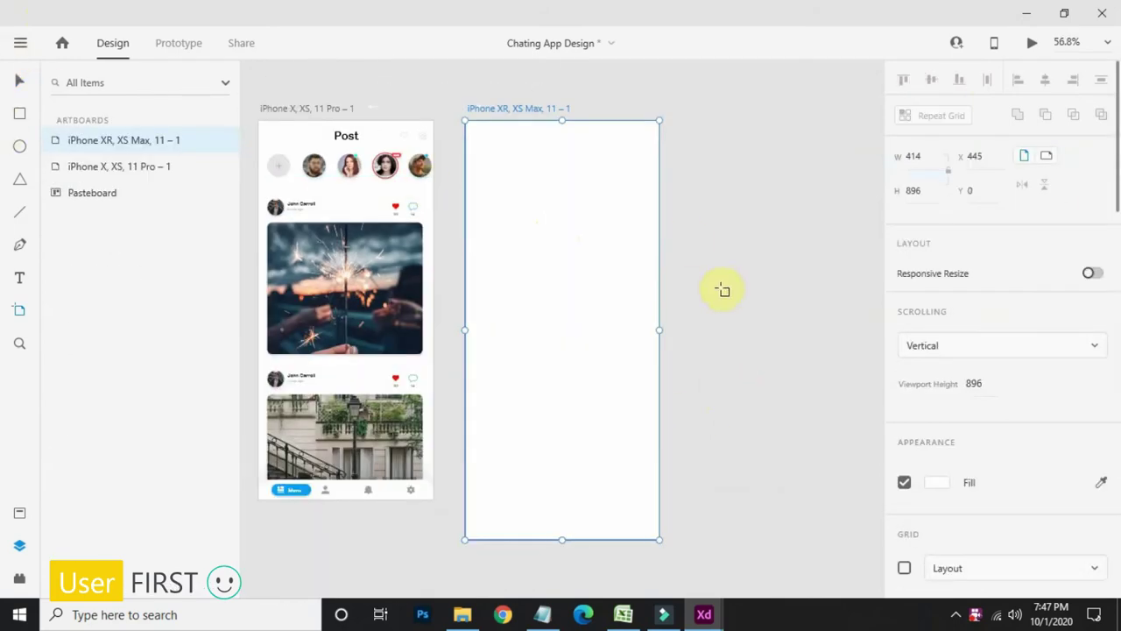
{"action": "key", "text": "Delete"}
{"action": "left_click", "coordinate": [992, 120]}
Step: Draw a full-width rectangle about 375 × 454 px at the top edge of the new artboard
{"action": "scroll", "coordinate": [520, 290], "scroll_direction": "up", "scroll_amount": 2}
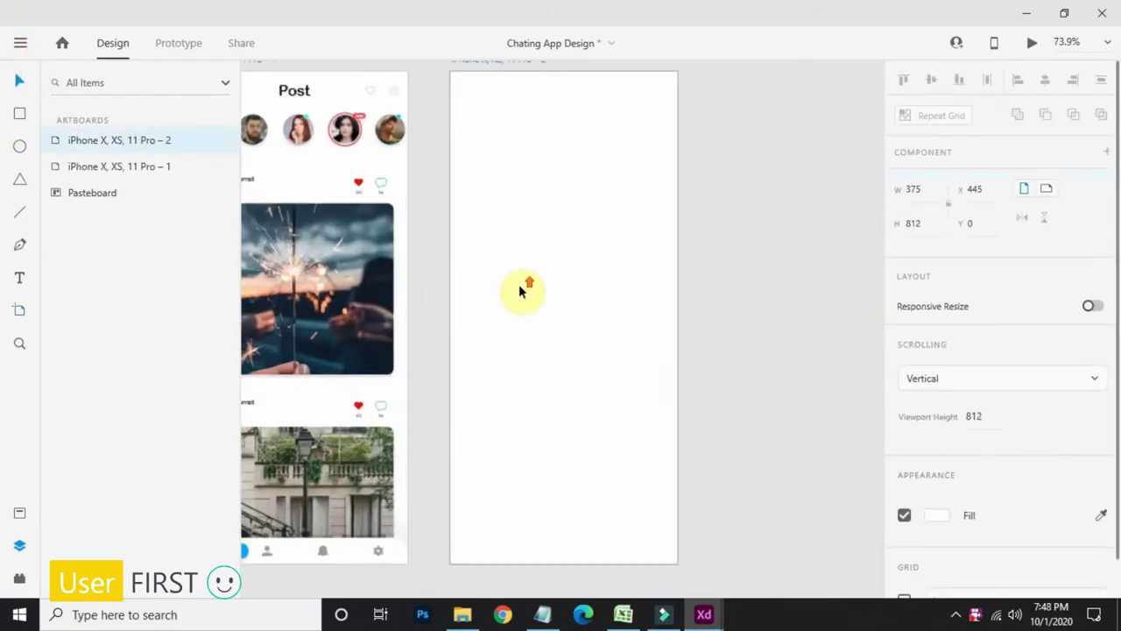
{"action": "scroll", "coordinate": [605, 148], "scroll_direction": "up", "scroll_amount": 2}
{"action": "left_click_drag", "start_coordinate": [689, 330], "coordinate": [660, 265]}
{"action": "key", "text": "r"}
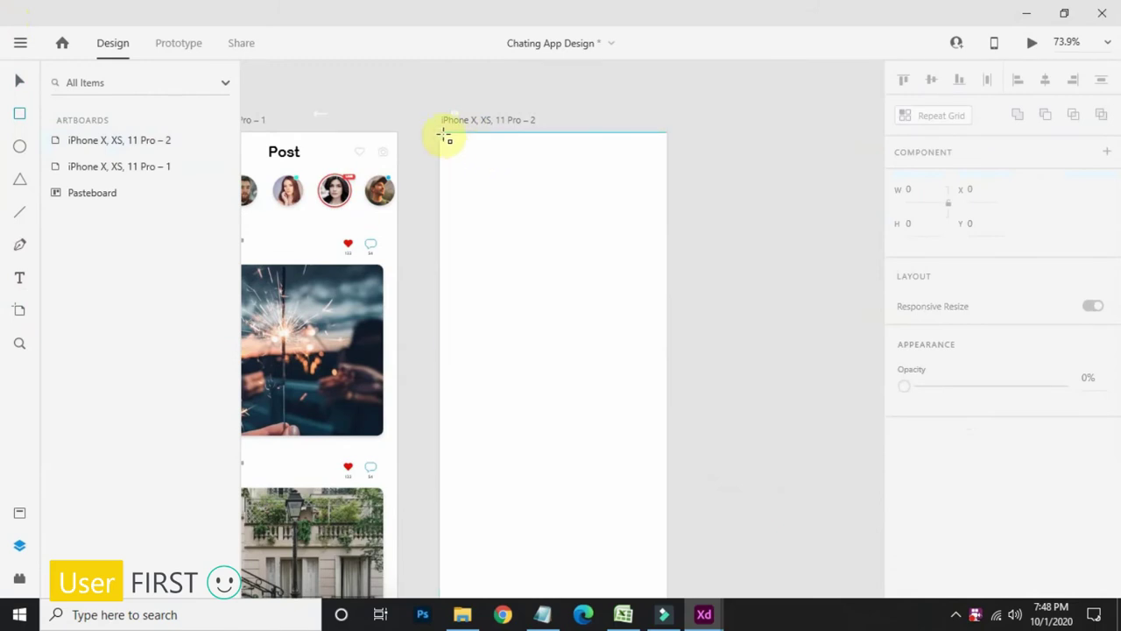
{"action": "mouse_move", "coordinate": [443, 134]}
{"action": "left_mouse_down"}
{"action": "mouse_move", "coordinate": [511, 394]}
{"action": "mouse_move", "coordinate": [668, 407]}
{"action": "left_mouse_up"}
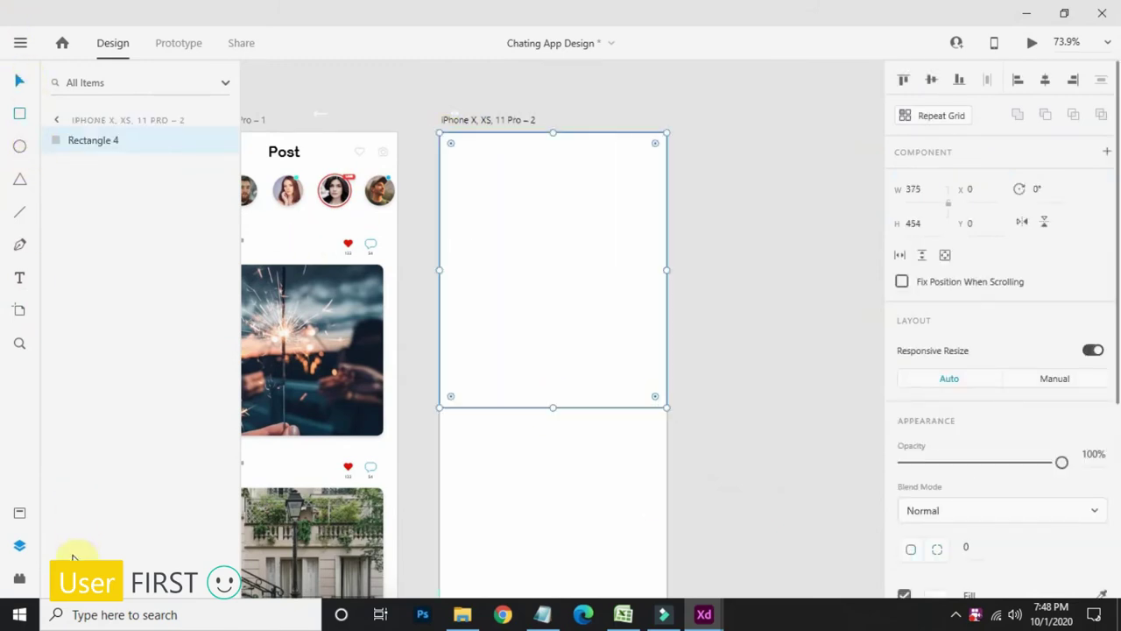
{"action": "scroll", "coordinate": [591, 292], "scroll_direction": "up", "scroll_amount": 2}
{"action": "scroll", "coordinate": [706, 473], "scroll_direction": "down", "scroll_amount": 1}
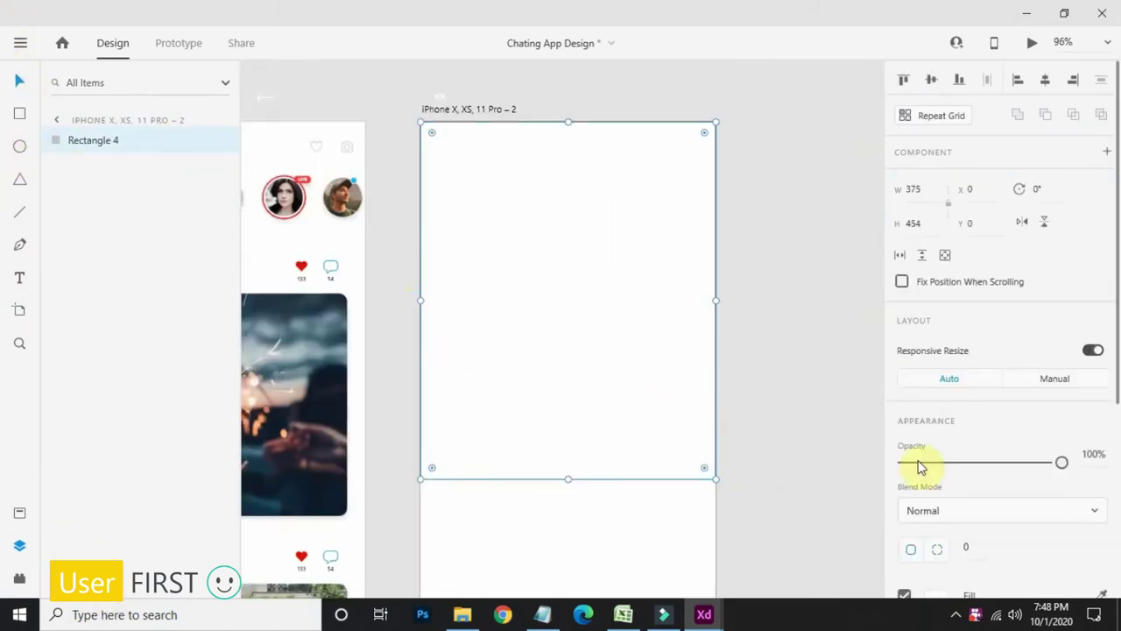
Step: Remove the border from the full-width rectangle and give it a shadow
{"action": "scroll", "coordinate": [920, 467], "scroll_direction": "down", "scroll_amount": 4}
{"action": "left_click", "coordinate": [907, 332]}
{"action": "left_click", "coordinate": [906, 492]}
{"action": "left_click_drag", "start_coordinate": [678, 352], "coordinate": [616, 190]}
{"action": "scroll", "coordinate": [641, 289], "scroll_direction": "down", "scroll_amount": 2}
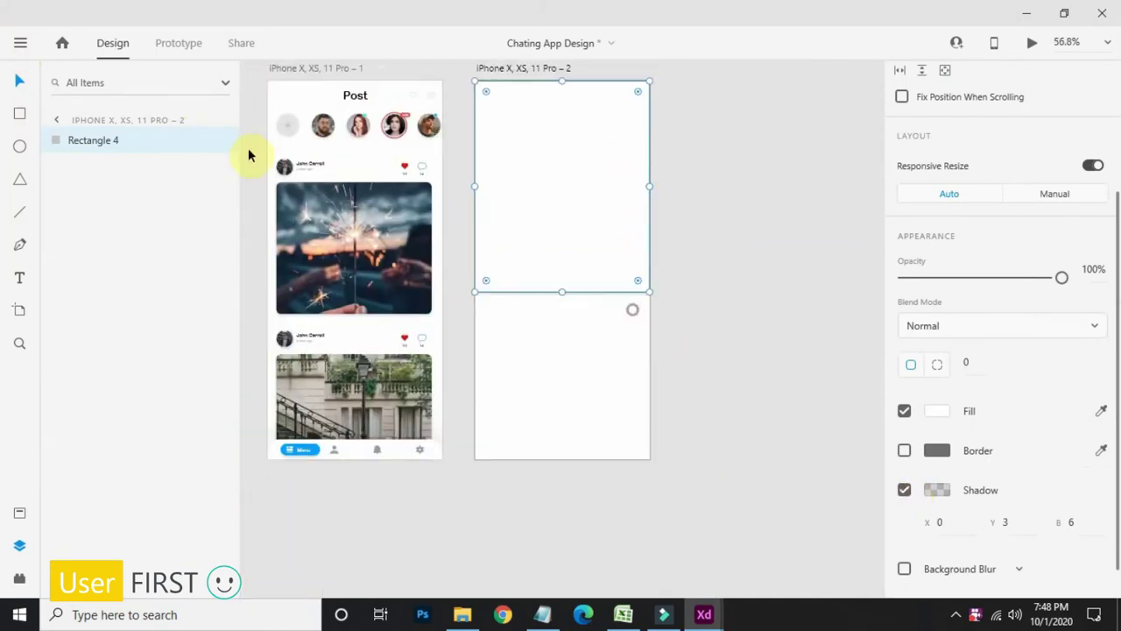
Step: Draw a rectangle half the artboard's width, about 188 px, directly below the full-width rectangle from the artboard's left edge
{"action": "left_click", "coordinate": [615, 362]}
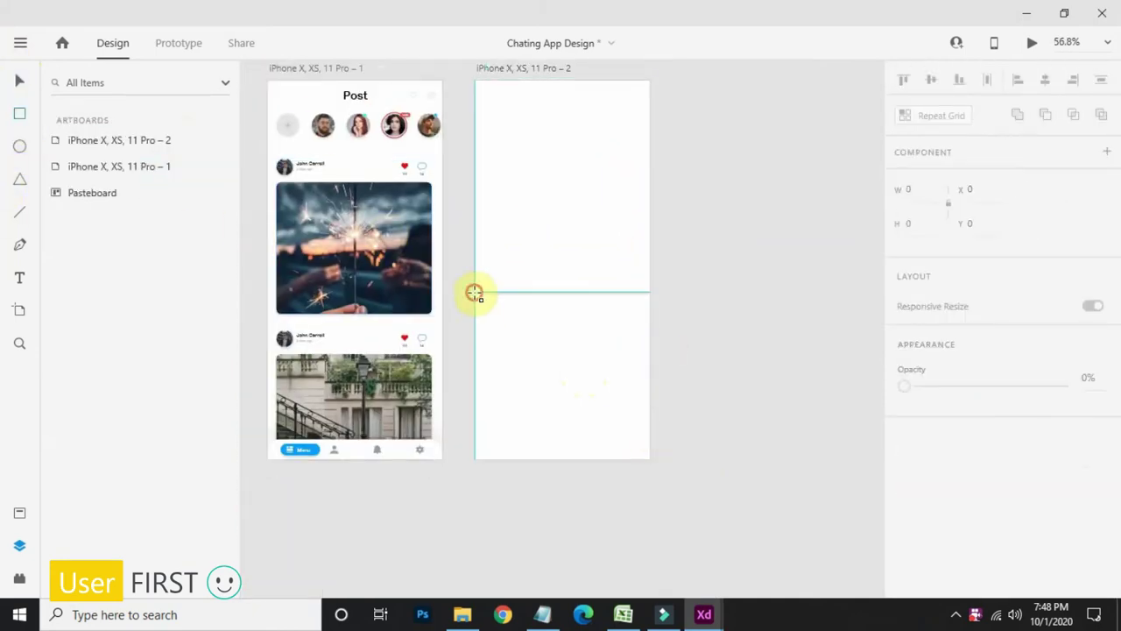
{"action": "mouse_move", "coordinate": [474, 293]}
{"action": "left_mouse_down"}
{"action": "mouse_move", "coordinate": [572, 417]}
{"action": "mouse_move", "coordinate": [545, 529]}
{"action": "left_mouse_up"}
{"action": "left_click", "coordinate": [17, 82]}
Step: Shorten the full-width rectangle to 376 px high and extend the half-width rectangle up to meet it, 335 px high
{"action": "scroll", "coordinate": [566, 451], "scroll_direction": "up", "scroll_amount": 2}
{"action": "left_click", "coordinate": [523, 218]}
{"action": "scroll", "coordinate": [526, 230], "scroll_direction": "up", "scroll_amount": 1}
{"action": "left_click_drag", "start_coordinate": [538, 295], "coordinate": [536, 234]}
{"action": "left_click_drag", "start_coordinate": [500, 286], "coordinate": [447, 339]}
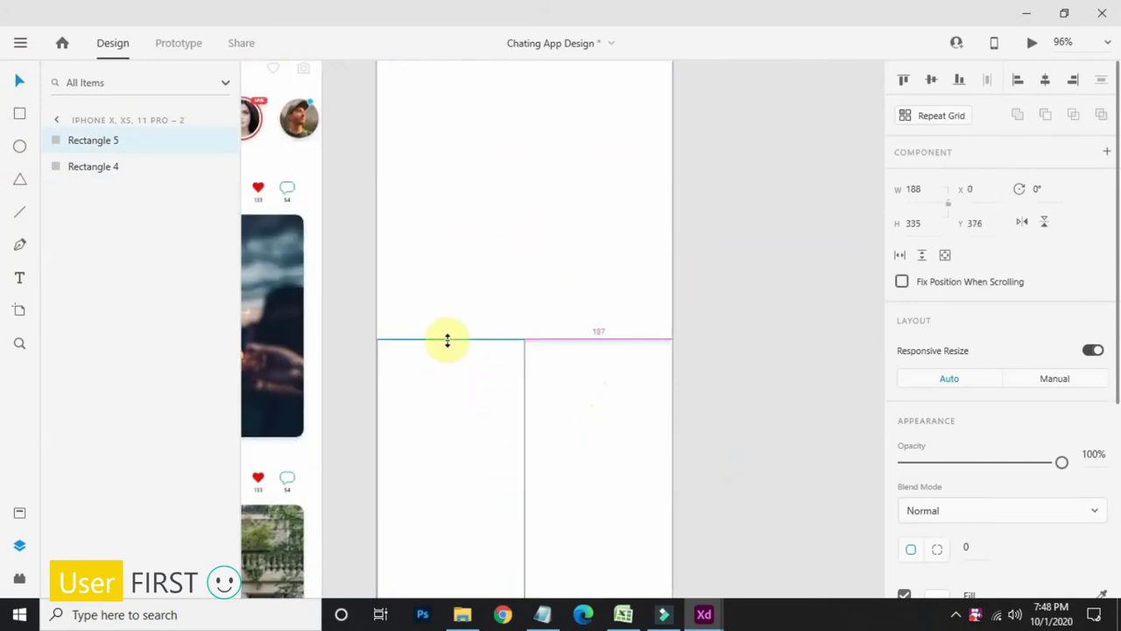
Step: Duplicate the half-width rectangle with Repeat Grid, ungroup the grid and place the copy alongside to fill the row
{"action": "left_click", "coordinate": [904, 123]}
{"action": "scroll", "coordinate": [490, 376], "scroll_direction": "down", "scroll_amount": 2}
{"action": "left_click_drag", "start_coordinate": [511, 372], "coordinate": [556, 377]}
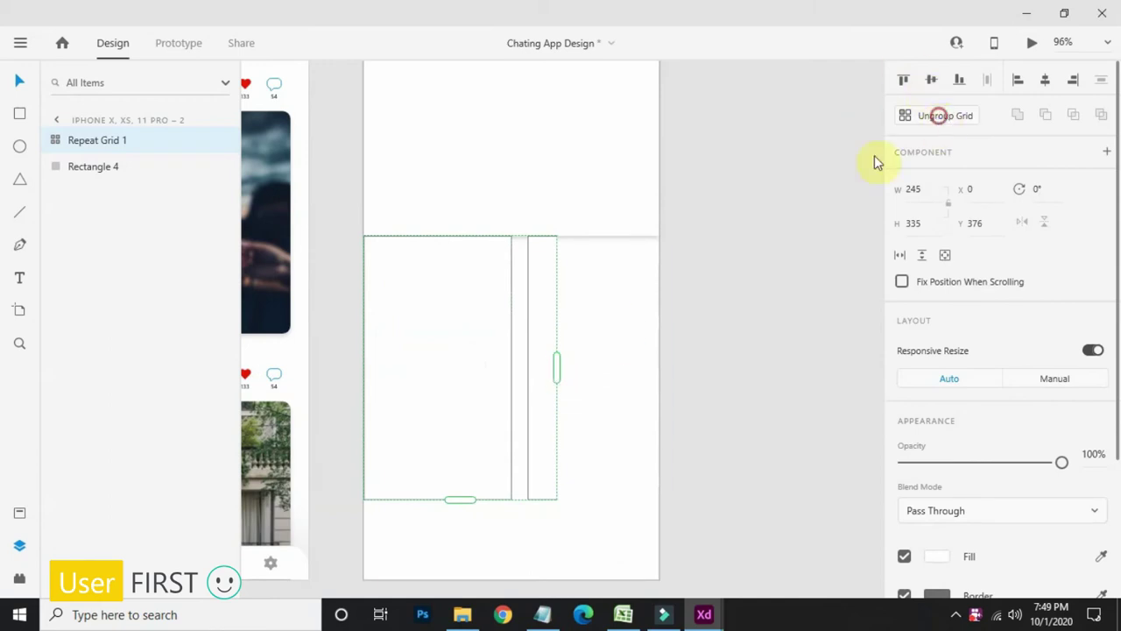
{"action": "left_click", "coordinate": [595, 358]}
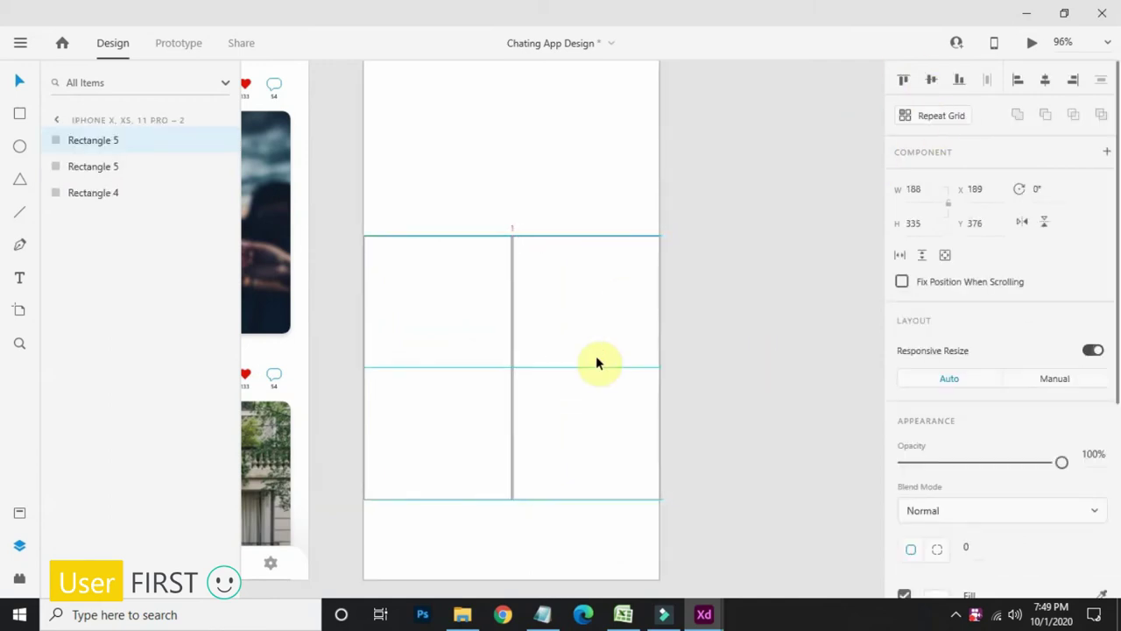
{"action": "left_click", "coordinate": [491, 388]}
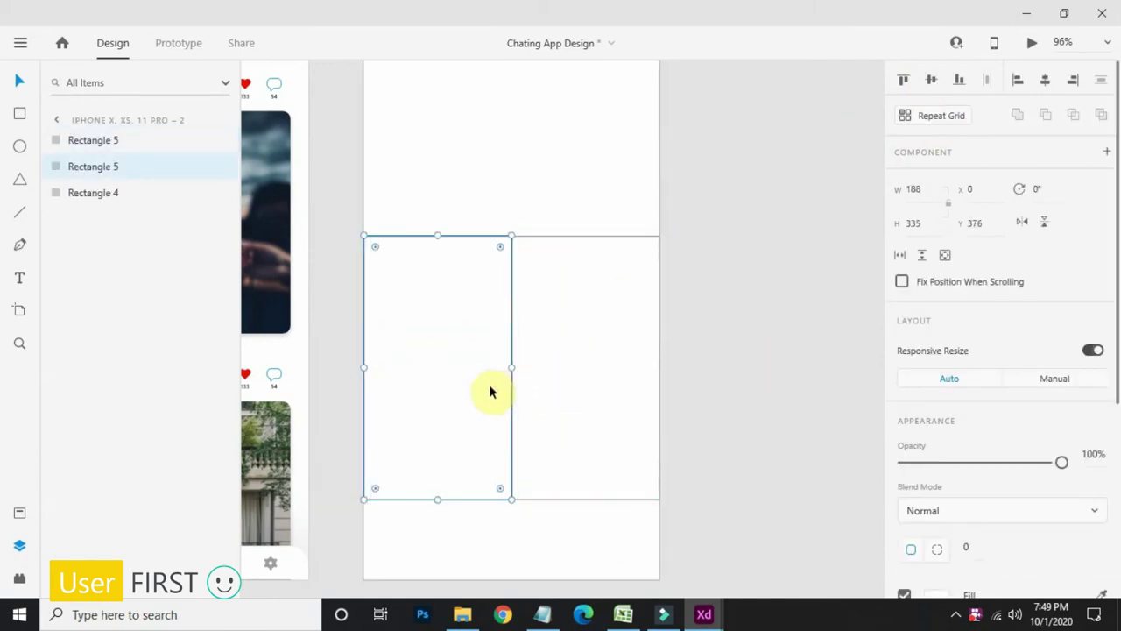
Step: Remove the borders from both half-width rectangles and give them shadows
{"action": "left_click", "coordinate": [710, 338]}
{"action": "left_click", "coordinate": [592, 193]}
{"action": "scroll", "coordinate": [623, 296], "scroll_direction": "down", "scroll_amount": 3}
{"action": "left_click", "coordinate": [542, 346]}
{"action": "left_click", "coordinate": [628, 360], "text": "shift"}
{"action": "scroll", "coordinate": [906, 399], "scroll_direction": "down", "scroll_amount": 3}
{"action": "left_click", "coordinate": [902, 396]}
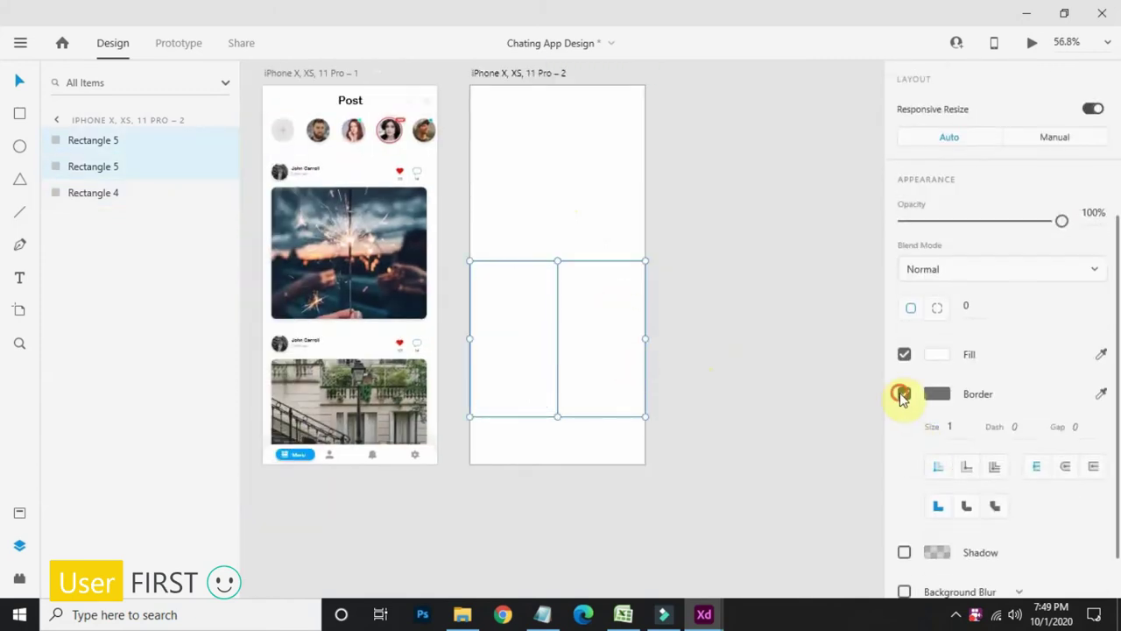
{"action": "left_click", "coordinate": [906, 489]}
{"action": "left_click", "coordinate": [762, 506]}
Step: Duplicate the full-width rectangle with Repeat Grid, ungroup it and place the copy below the half-width pair at Y 711
{"action": "scroll", "coordinate": [606, 433], "scroll_direction": "up", "scroll_amount": 2}
{"action": "left_click", "coordinate": [605, 163]}
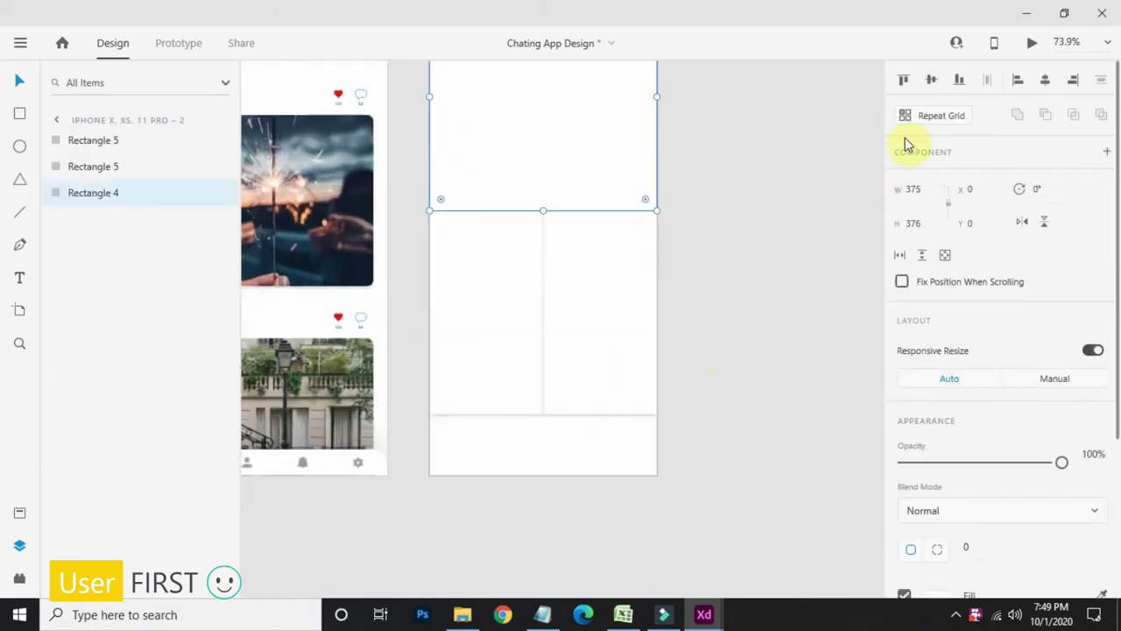
{"action": "left_click", "coordinate": [933, 116]}
{"action": "left_click_drag", "start_coordinate": [542, 219], "coordinate": [545, 499]}
{"action": "left_click", "coordinate": [951, 116]}
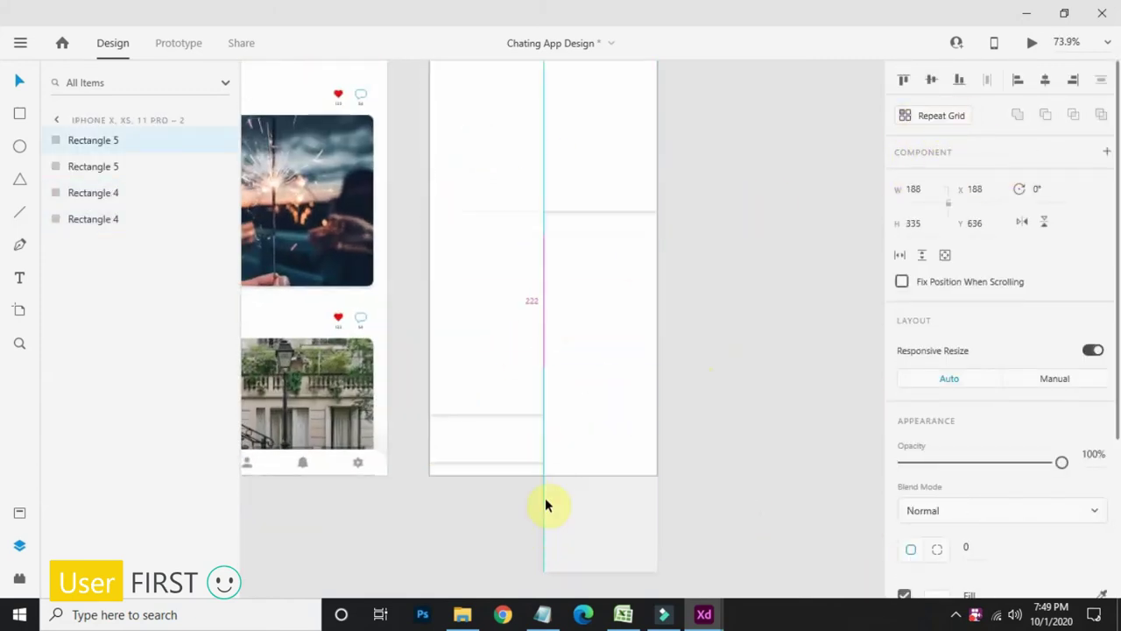
{"action": "key", "text": "ctrl+z"}
{"action": "mouse_move", "coordinate": [508, 439]}
{"action": "left_mouse_down"}
{"action": "mouse_move", "coordinate": [505, 521]}
{"action": "mouse_move", "coordinate": [508, 457]}
{"action": "left_mouse_up"}
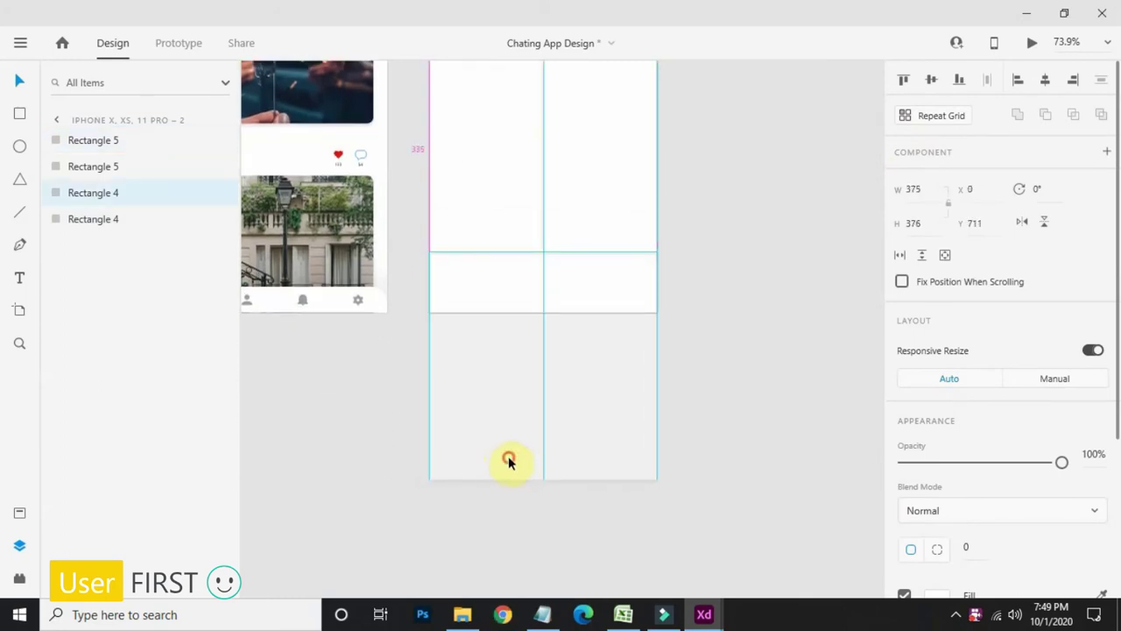
Step: Fill the top full-width rectangle with the photo of a woman holding sparklers from the Images folder
{"action": "left_click", "coordinate": [696, 402]}
{"action": "scroll", "coordinate": [645, 254], "scroll_direction": "down", "scroll_amount": 2}
{"action": "left_click_drag", "start_coordinate": [776, 142], "coordinate": [734, 390]}
{"action": "scroll", "coordinate": [583, 289], "scroll_direction": "up", "scroll_amount": 2}
{"action": "left_click", "coordinate": [699, 317]}
{"action": "left_click", "coordinate": [466, 611]}
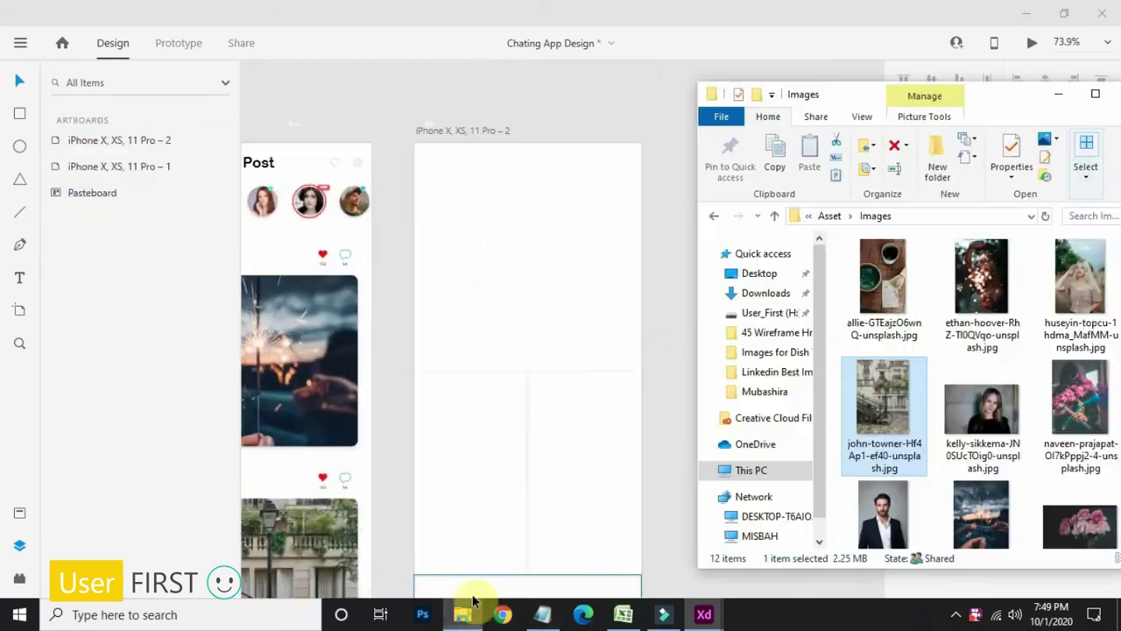
{"action": "left_click_drag", "start_coordinate": [981, 276], "coordinate": [599, 306]}
{"action": "scroll", "coordinate": [1029, 459], "scroll_direction": "down", "scroll_amount": 1}
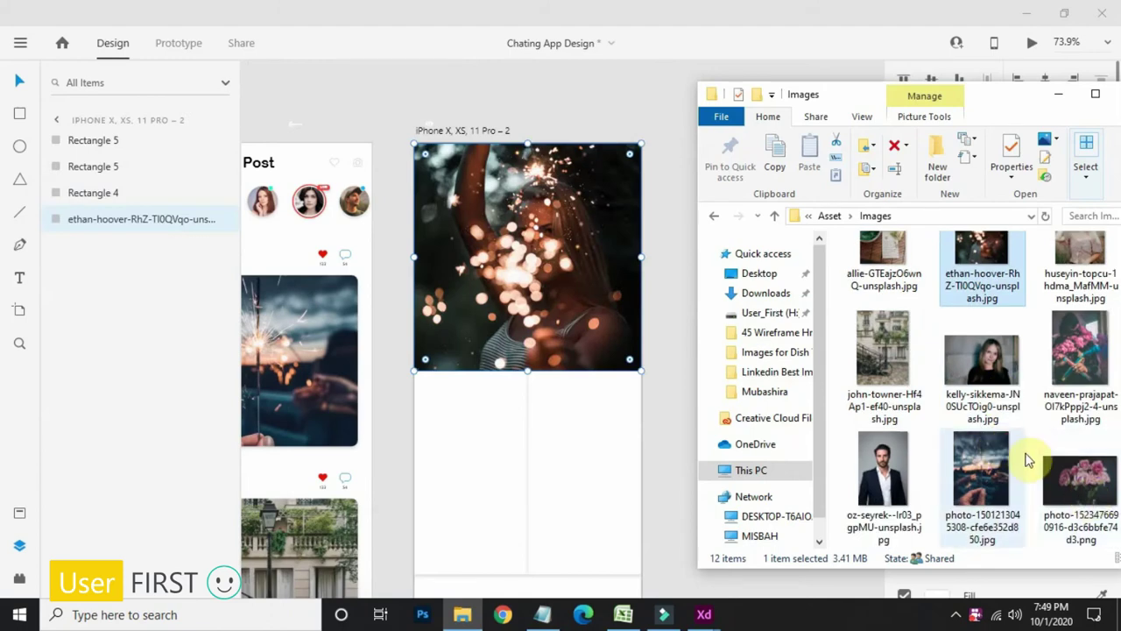
Step: Fill the right half-width rectangle with the photo of the man in glasses and the top rectangle with the woman-reading photo
{"action": "scroll", "coordinate": [1029, 459], "scroll_direction": "down", "scroll_amount": 1}
{"action": "left_click_drag", "start_coordinate": [883, 455], "coordinate": [586, 460]}
{"action": "left_click_drag", "start_coordinate": [963, 477], "coordinate": [561, 304]}
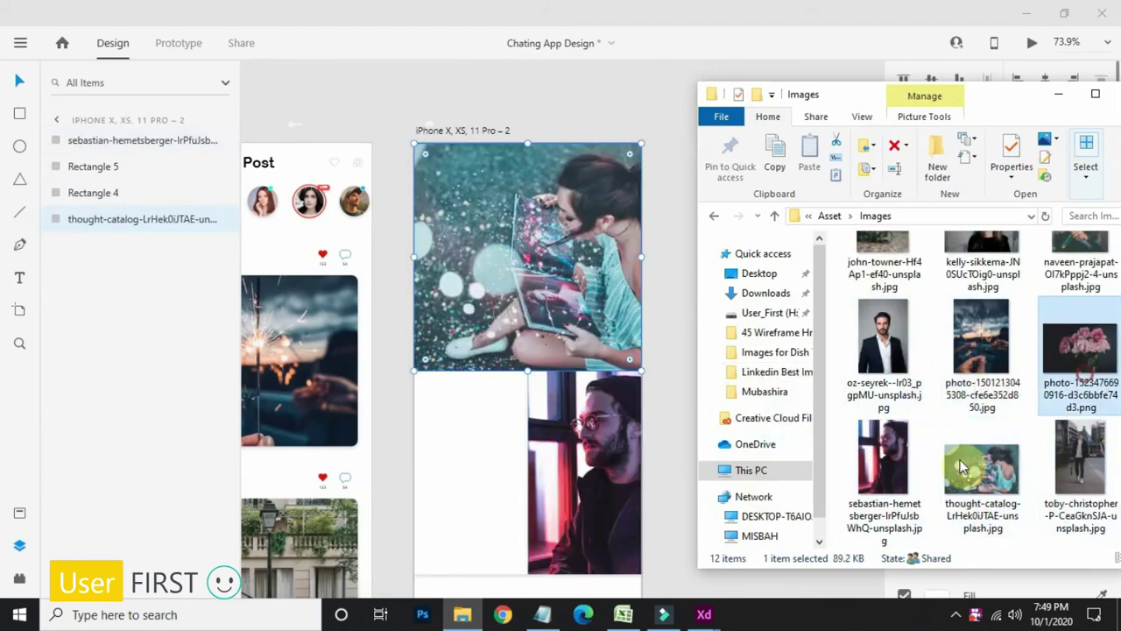
Step: Fill the lowest rectangle with the pink roses photo and the left half-width rectangle with the woman-with-sparklers photo
{"action": "left_click_drag", "start_coordinate": [962, 467], "coordinate": [525, 593]}
{"action": "scroll", "coordinate": [1025, 412], "scroll_direction": "up", "scroll_amount": 2}
{"action": "left_click_drag", "start_coordinate": [982, 289], "coordinate": [480, 526]}
{"action": "left_click", "coordinate": [401, 113]}
Step: Select all four photo rectangles on the second artboard and give them a white border
{"action": "scroll", "coordinate": [438, 270], "scroll_direction": "down", "scroll_amount": 1}
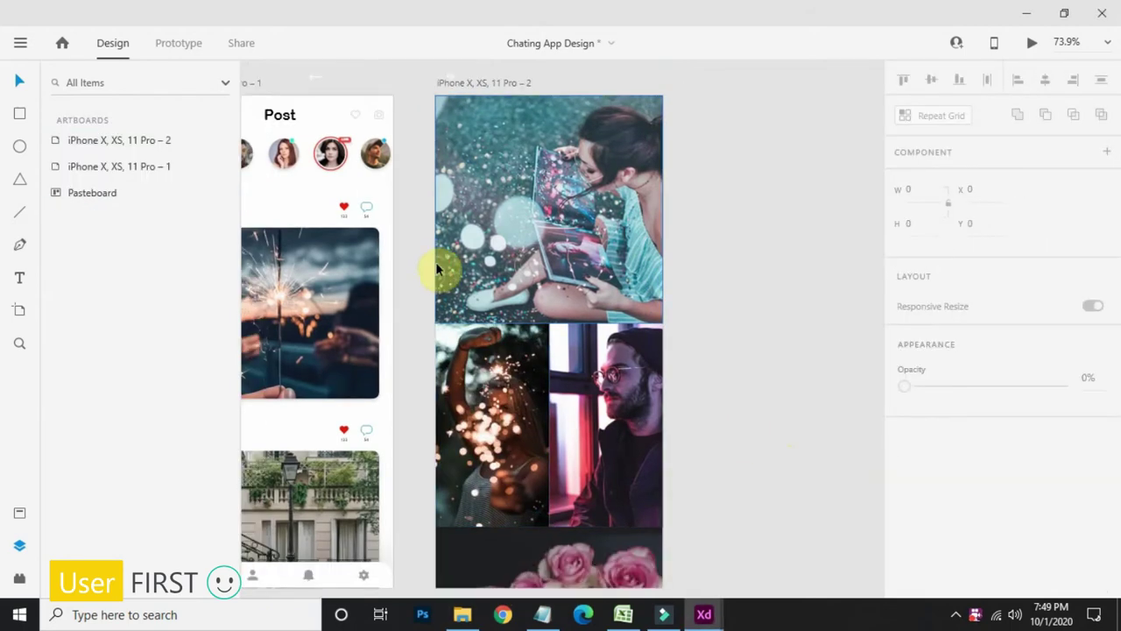
{"action": "scroll", "coordinate": [437, 270], "scroll_direction": "up", "scroll_amount": 1}
{"action": "scroll", "coordinate": [731, 339], "scroll_direction": "up", "scroll_amount": 1}
{"action": "left_click", "coordinate": [466, 176]}
{"action": "left_click", "coordinate": [517, 503], "text": "shift"}
{"action": "left_click", "coordinate": [693, 524], "text": "shift"}
{"action": "scroll", "coordinate": [687, 524], "scroll_direction": "right", "scroll_amount": 1}
{"action": "scroll", "coordinate": [618, 524], "scroll_direction": "down", "scroll_amount": 1}
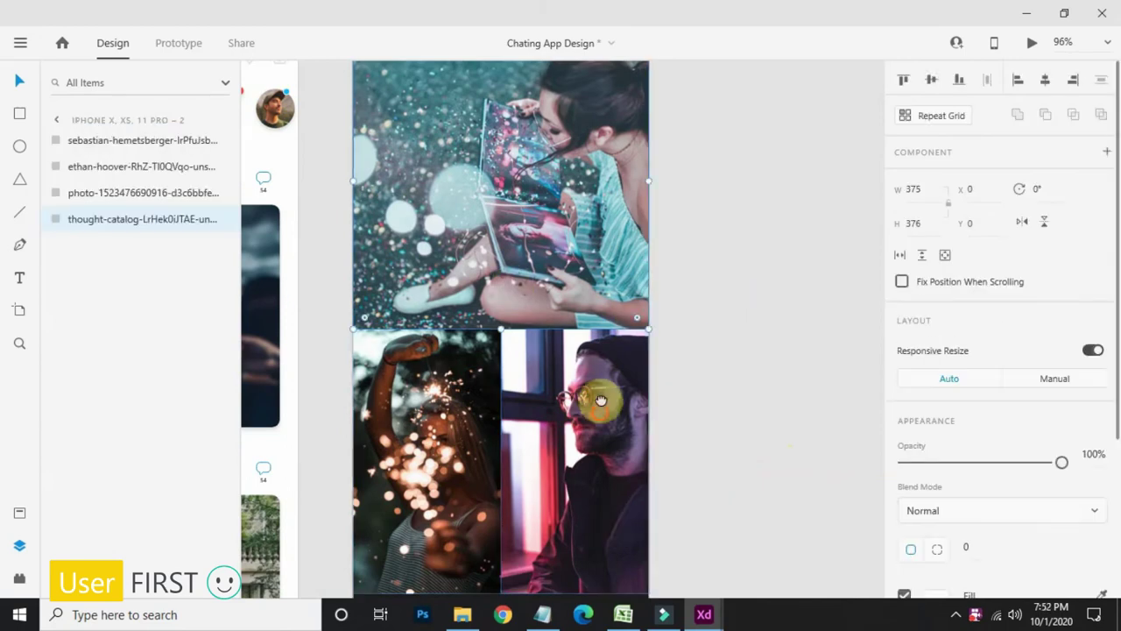
{"action": "scroll", "coordinate": [450, 376], "scroll_direction": "down", "scroll_amount": 3}
{"action": "scroll", "coordinate": [928, 447], "scroll_direction": "down", "scroll_amount": 3}
{"action": "left_click", "coordinate": [904, 410]}
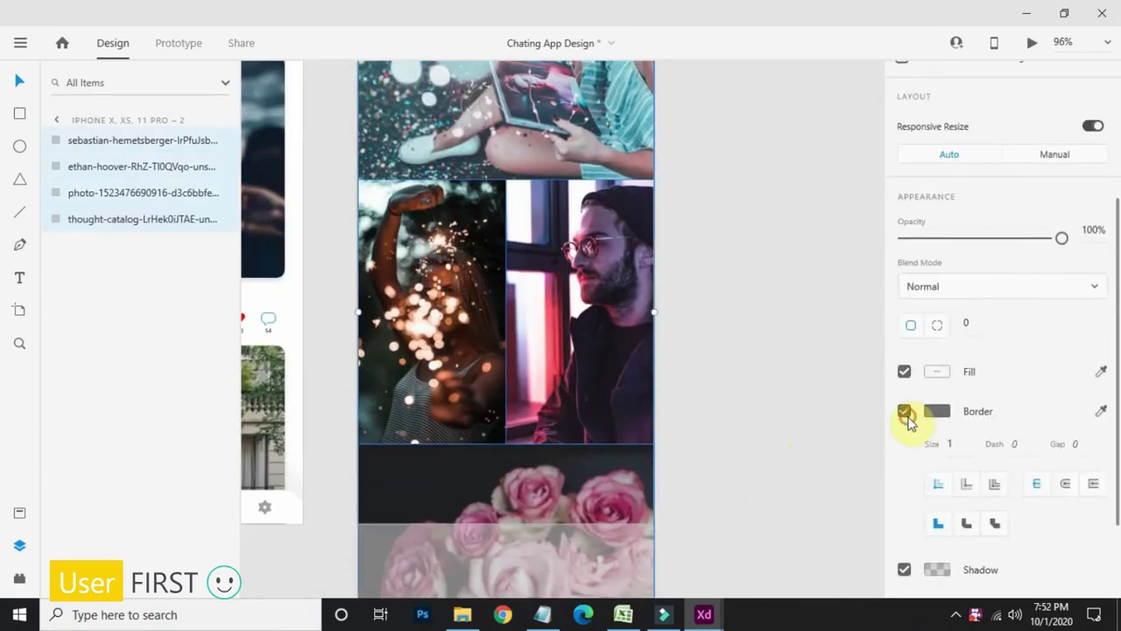
{"action": "left_click", "coordinate": [934, 411]}
{"action": "left_click_drag", "start_coordinate": [760, 350], "coordinate": [593, 187]}
Step: Scale the roses photo down inside the lowest rectangle so it matches the artboard's width
{"action": "double_click", "coordinate": [593, 489]}
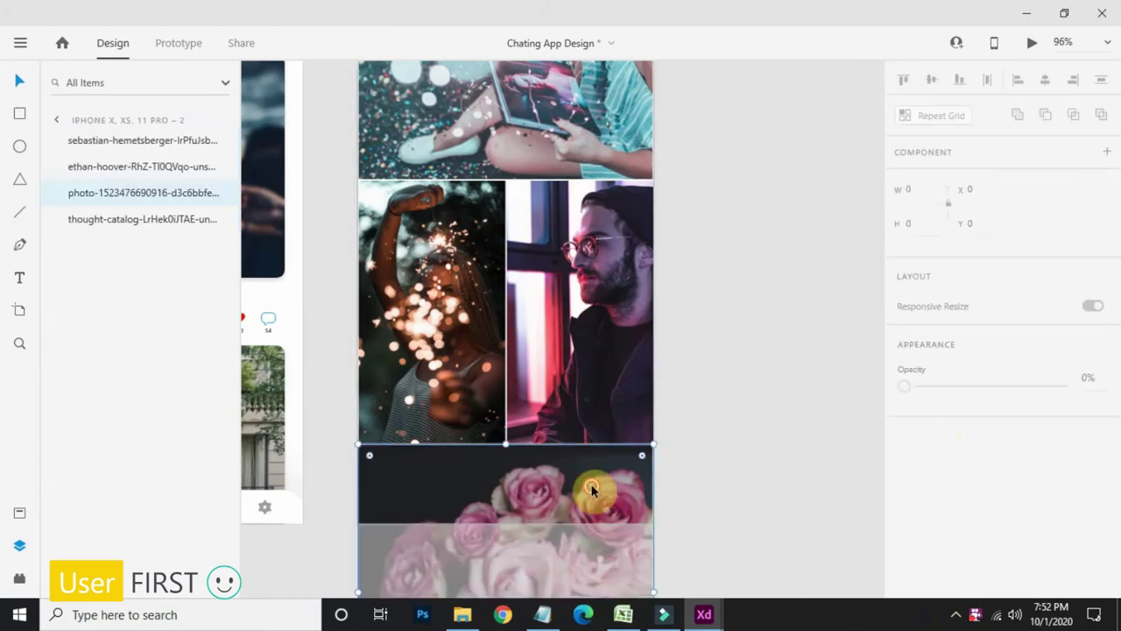
{"action": "scroll", "coordinate": [591, 486], "scroll_direction": "down", "scroll_amount": 4}
{"action": "left_click_drag", "start_coordinate": [523, 353], "coordinate": [511, 252]}
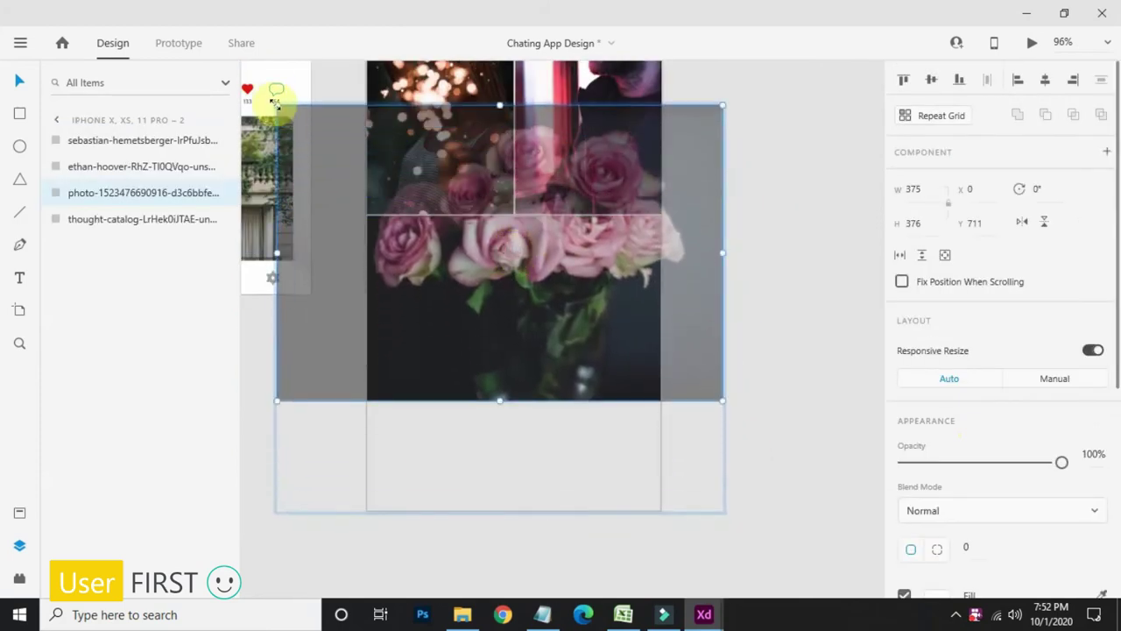
{"action": "left_click_drag", "start_coordinate": [274, 103], "coordinate": [360, 158]}
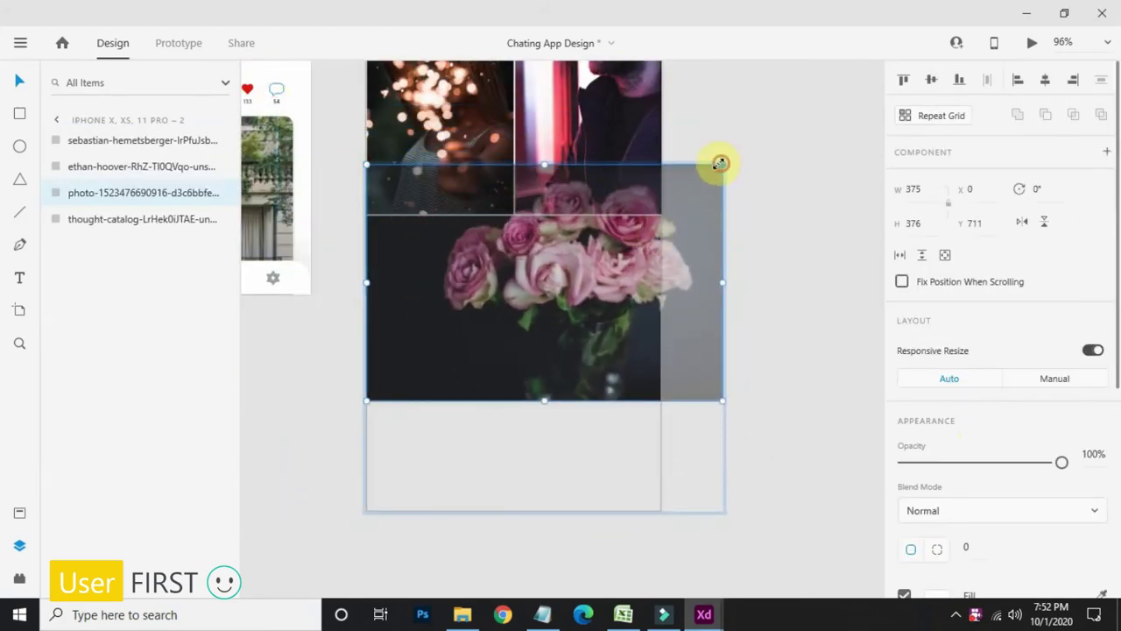
{"action": "left_click_drag", "start_coordinate": [719, 163], "coordinate": [663, 204]}
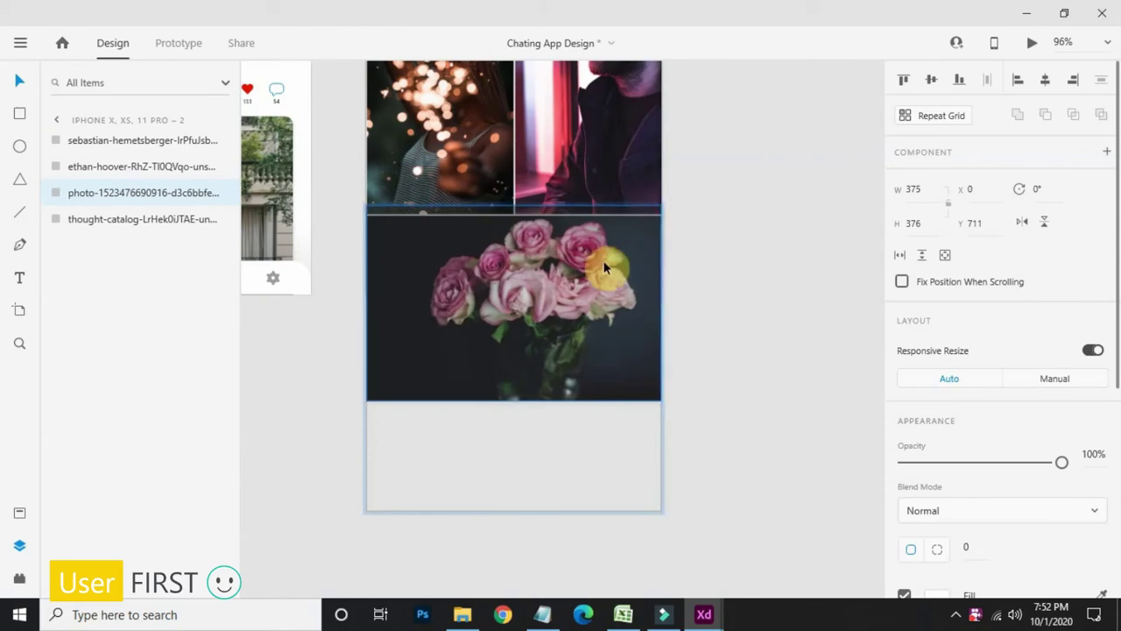
Step: Shift the roses photo up inside the lowest rectangle of the second artboard so the flowers sit within the visible area
{"action": "left_click_drag", "start_coordinate": [555, 320], "coordinate": [552, 289]}
{"action": "left_click", "coordinate": [738, 280]}
{"action": "left_click_drag", "start_coordinate": [759, 114], "coordinate": [772, 275]}
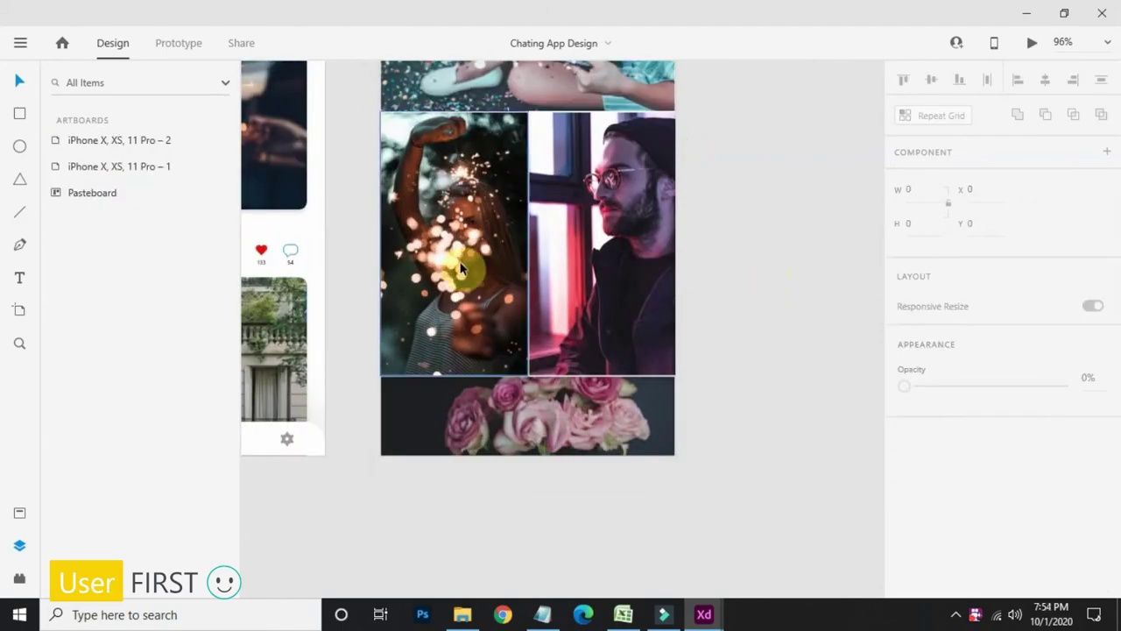
Step: Duplicate the woman-reading photo rectangle at the top of the second artboard
{"action": "scroll", "coordinate": [508, 230], "scroll_direction": "up", "scroll_amount": 7}
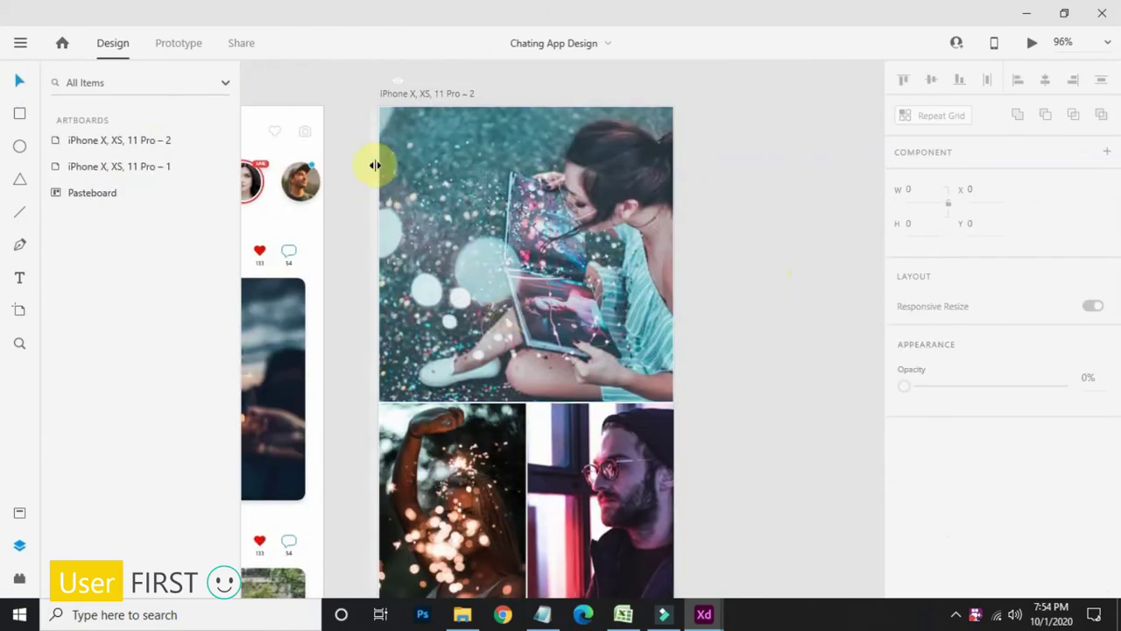
{"action": "left_click", "coordinate": [381, 165]}
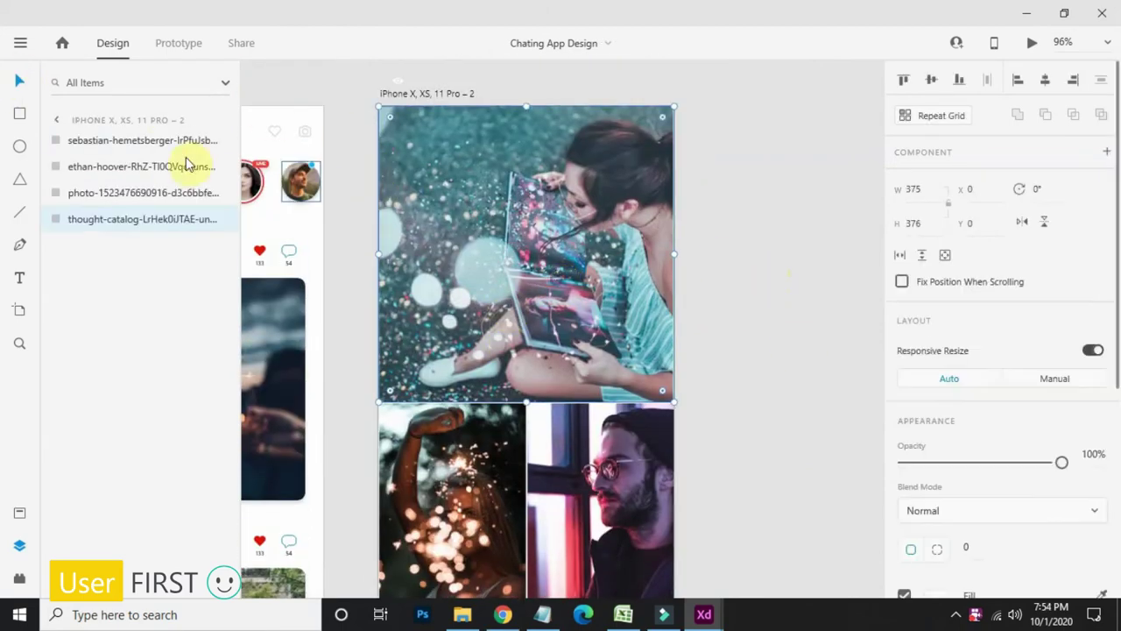
{"action": "right_click", "coordinate": [135, 223]}
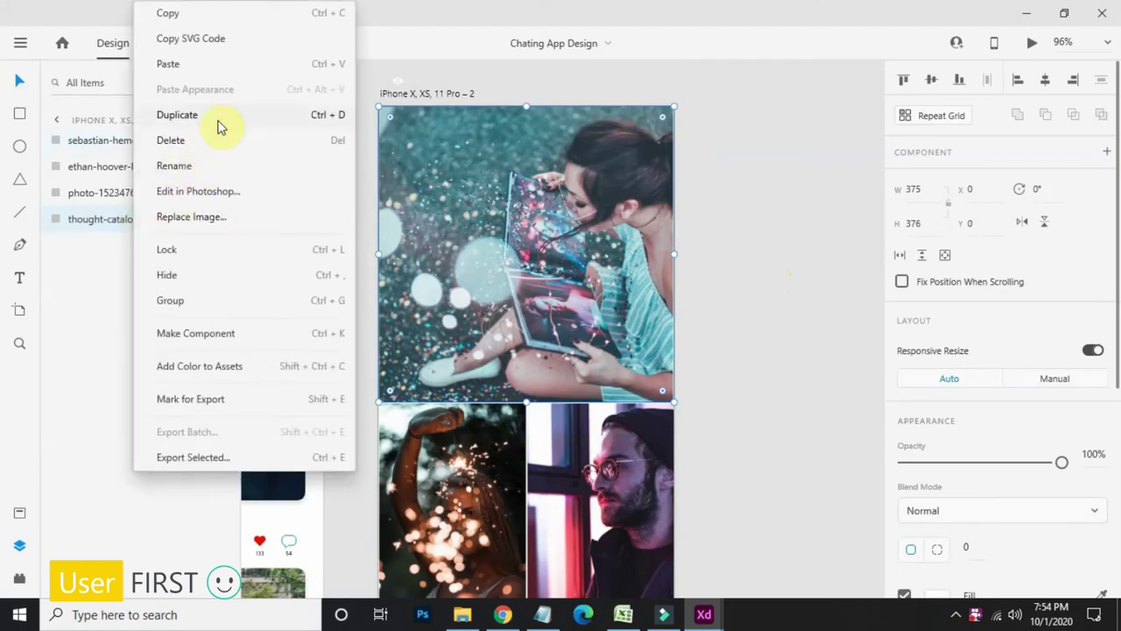
{"action": "left_click", "coordinate": [177, 115]}
Step: Turn the duplicated top rectangle into a black overlay with no border, a #000000 fill and 50% opacity
{"action": "scroll", "coordinate": [1014, 483], "scroll_direction": "down", "scroll_amount": 4}
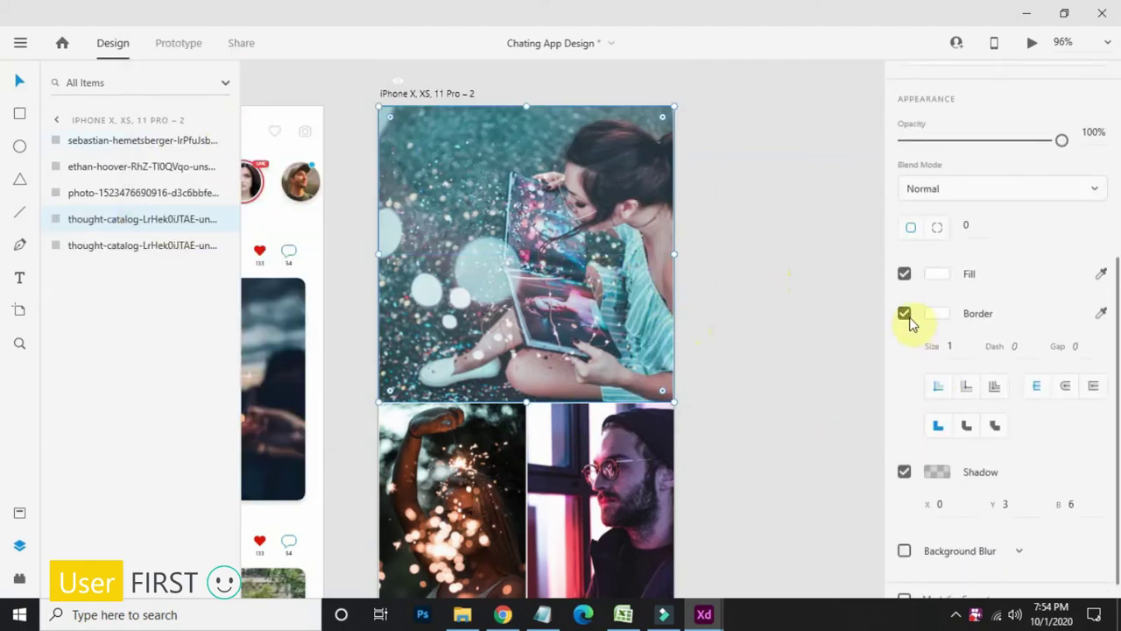
{"action": "left_click", "coordinate": [905, 313]}
{"action": "left_click", "coordinate": [931, 372]}
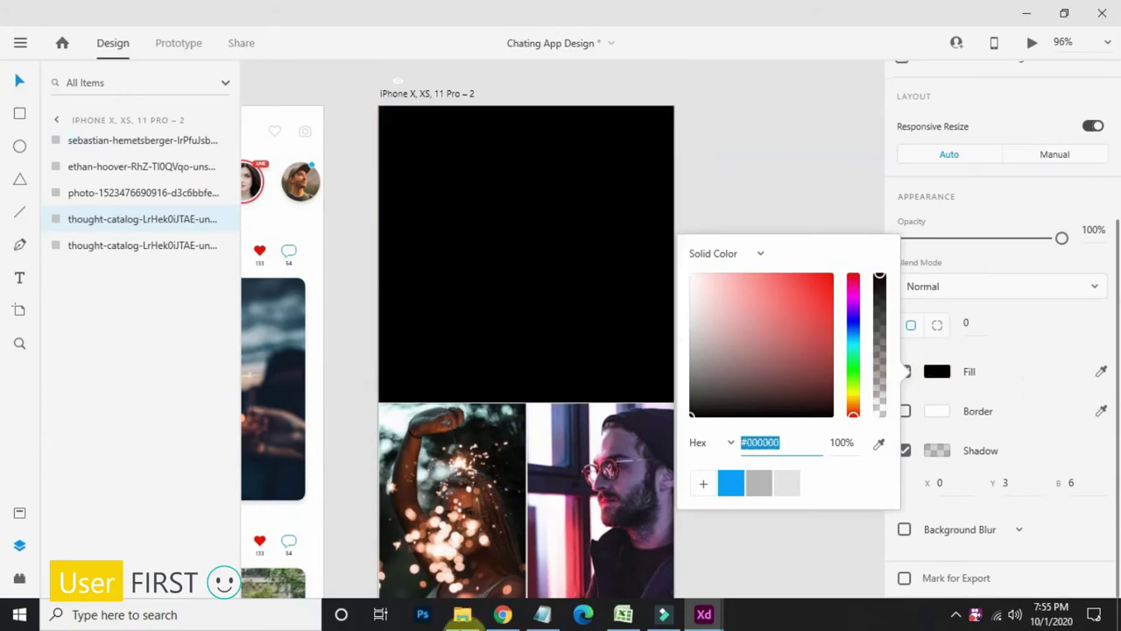
{"action": "left_click_drag", "start_coordinate": [994, 238], "coordinate": [972, 237]}
{"action": "scroll", "coordinate": [1075, 321], "scroll_direction": "up", "scroll_amount": 3}
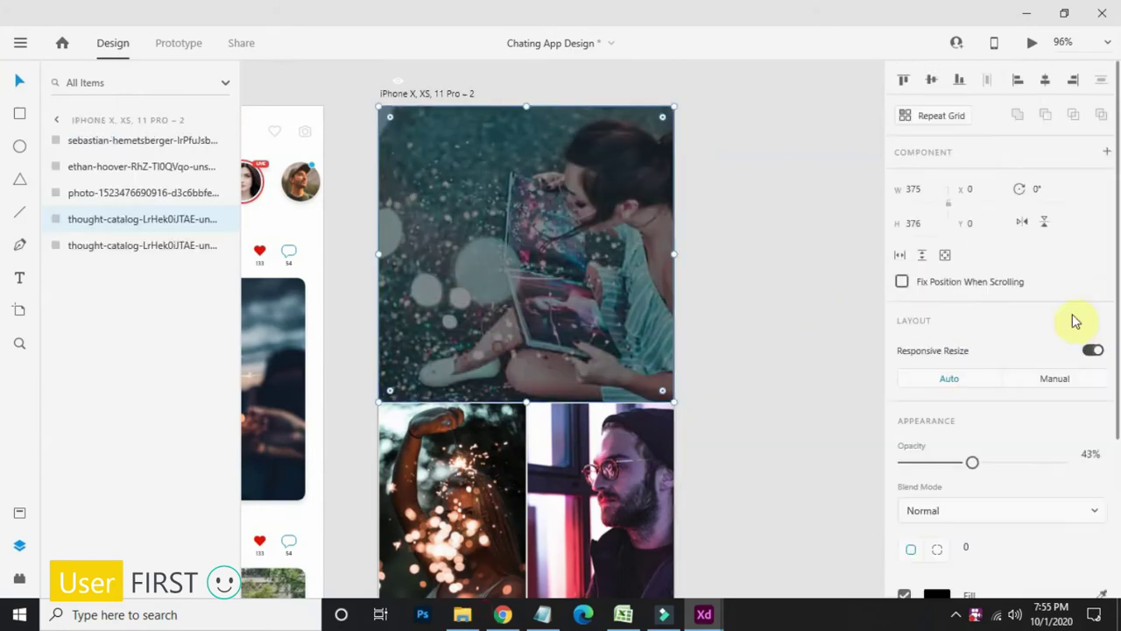
{"action": "type", "text": "50"}
{"action": "key", "text": "Return"}
{"action": "left_click_drag", "start_coordinate": [818, 461], "coordinate": [840, 264]}
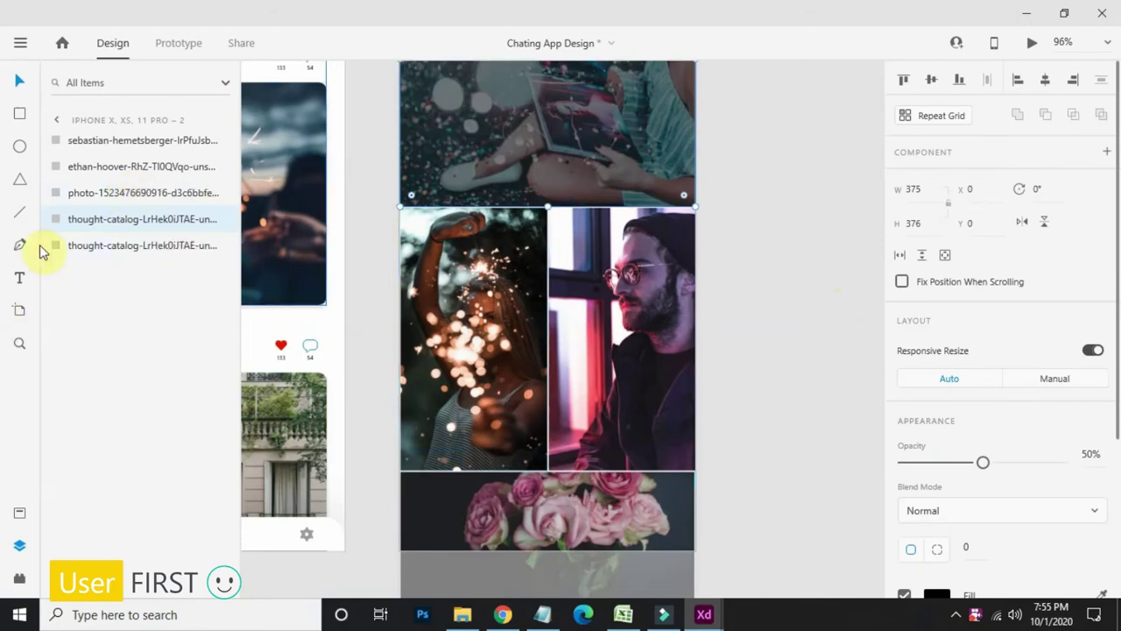
{"action": "right_click", "coordinate": [102, 222]}
{"action": "left_click", "coordinate": [515, 368]}
{"action": "right_click", "coordinate": [127, 230]}
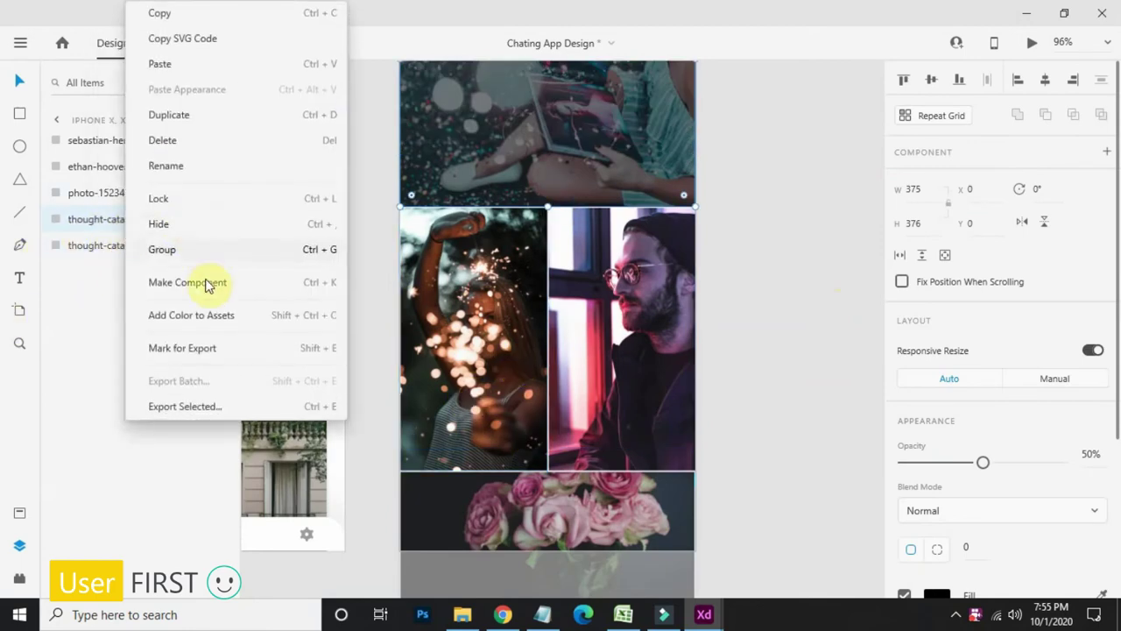
{"action": "key", "text": "Escape"}
Step: Duplicate the woman-with-sparklers rectangle and turn the copy into a black overlay at 50% opacity
{"action": "left_click", "coordinate": [454, 278]}
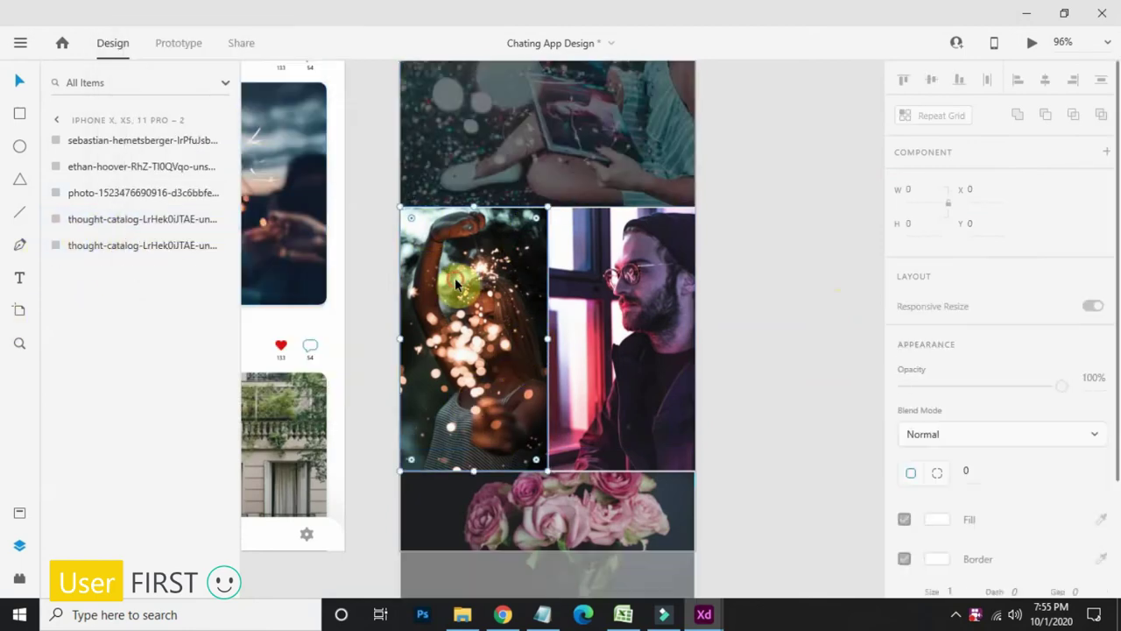
{"action": "right_click", "coordinate": [79, 167]}
{"action": "left_click", "coordinate": [155, 120]}
{"action": "scroll", "coordinate": [1007, 438], "scroll_direction": "down", "scroll_amount": 5}
{"action": "left_click", "coordinate": [927, 354]}
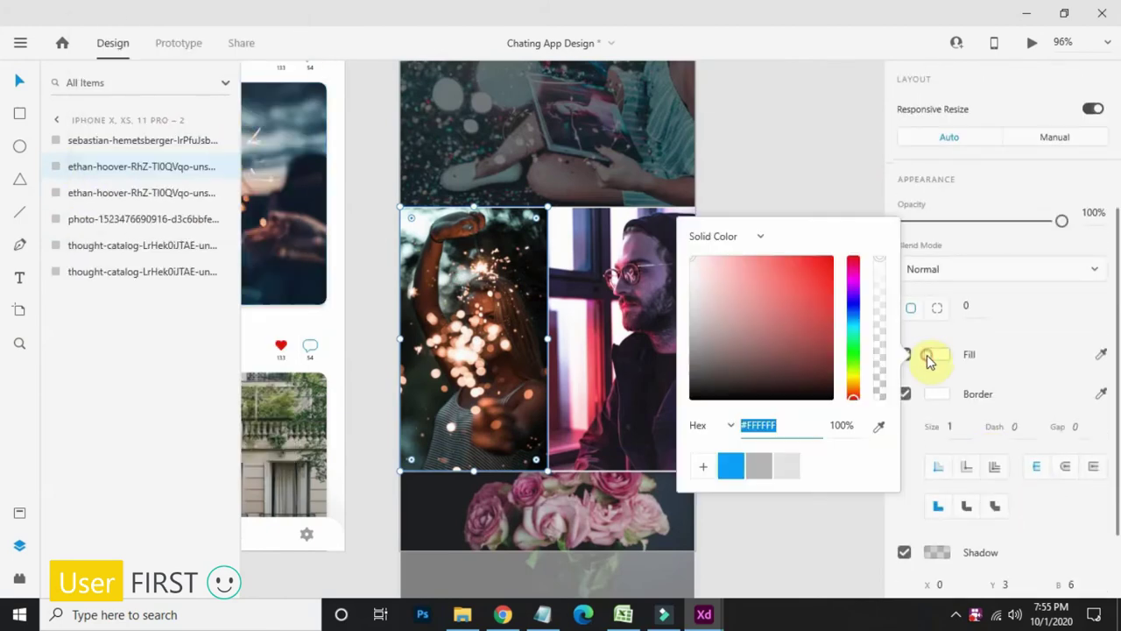
{"action": "left_click", "coordinate": [506, 344]}
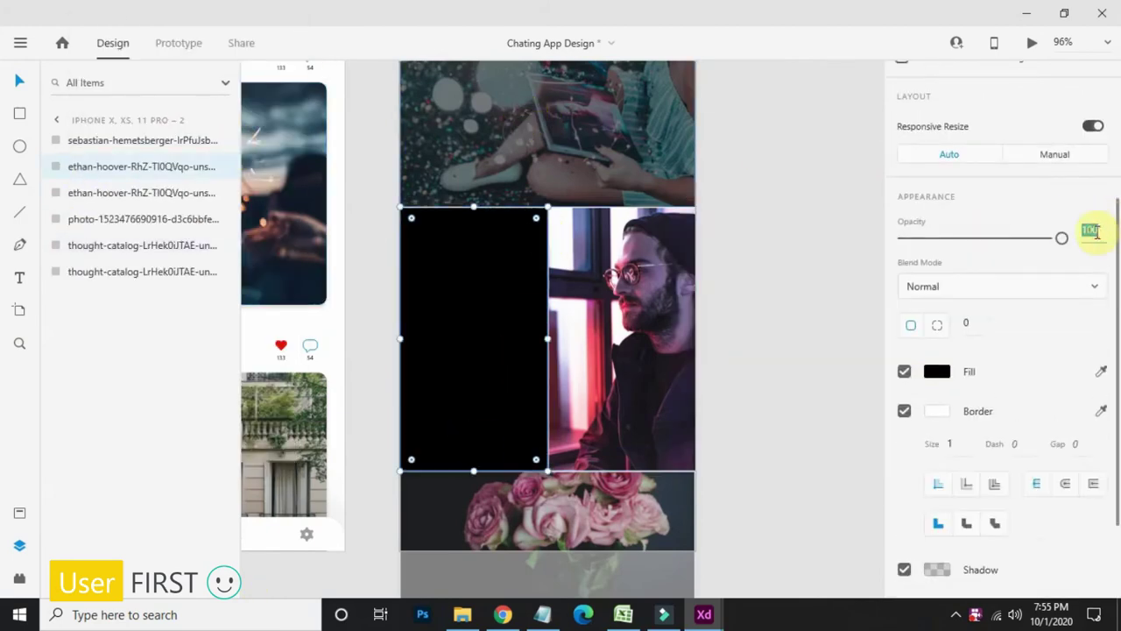
{"action": "type", "text": "50"}
{"action": "key", "text": "Return"}
{"action": "left_click", "coordinate": [790, 133]}
Step: Duplicate the man-in-glasses photo rectangle, keeping the copy exactly over the original
{"action": "left_click", "coordinate": [617, 315]}
{"action": "right_click", "coordinate": [130, 141]}
{"action": "left_click", "coordinate": [210, 117]}
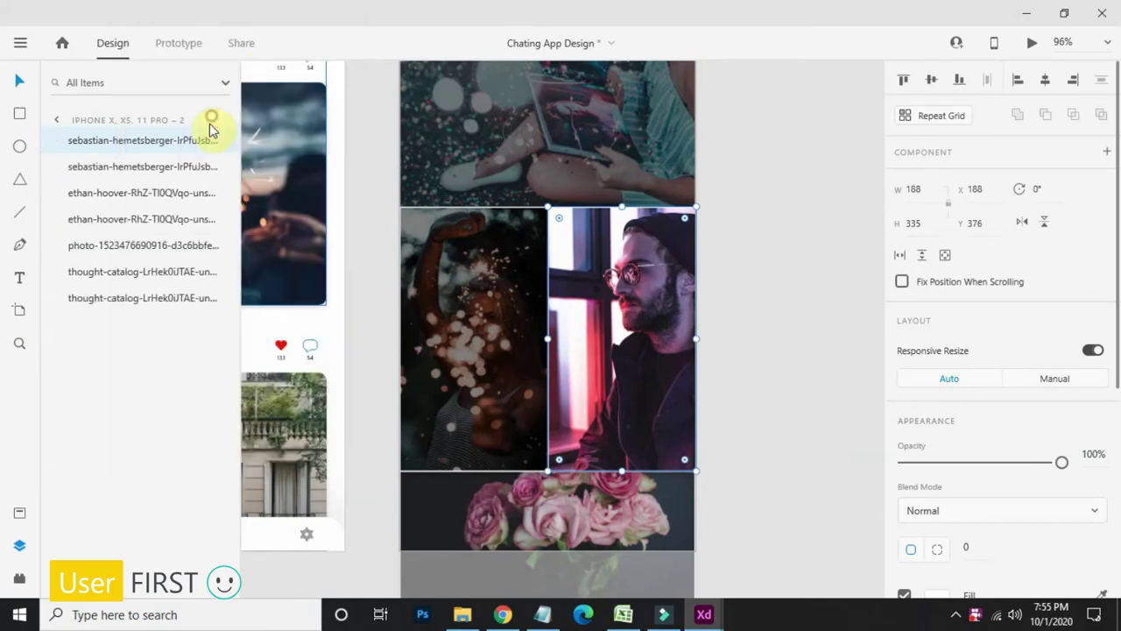
{"action": "left_click_drag", "start_coordinate": [619, 385], "coordinate": [703, 376]}
{"action": "key", "text": "ctrl+z"}
Step: Fill the copy of the man-in-glasses rectangle with black and lower its opacity to 50%
{"action": "scroll", "coordinate": [878, 427], "scroll_direction": "down", "scroll_amount": 1}
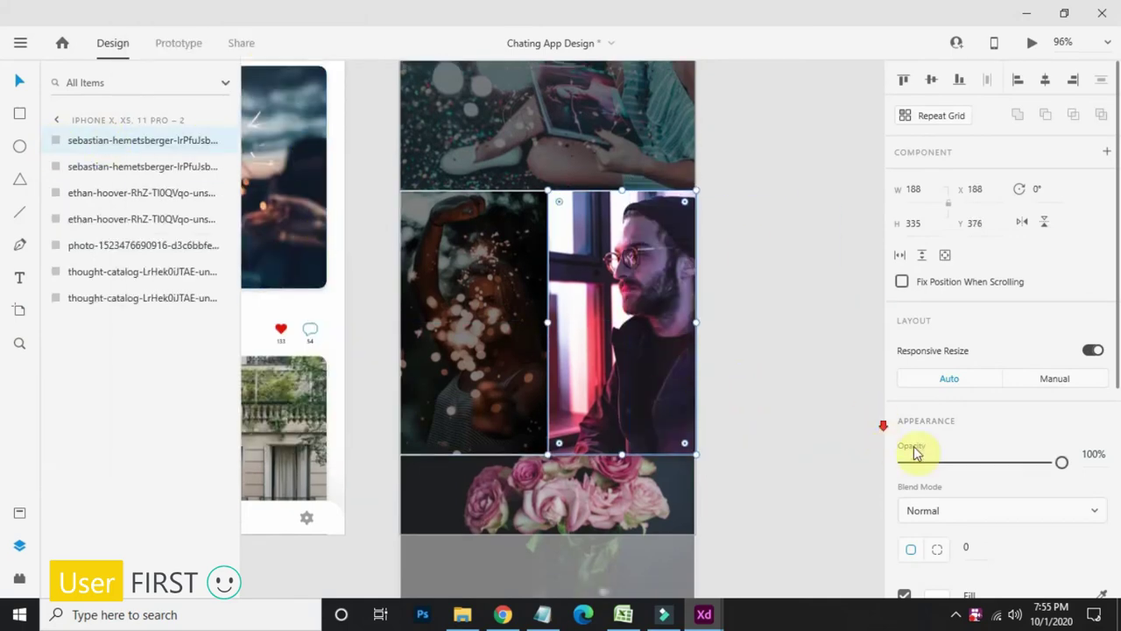
{"action": "scroll", "coordinate": [915, 451], "scroll_direction": "down", "scroll_amount": 5}
{"action": "left_click", "coordinate": [937, 353]}
{"action": "left_click", "coordinate": [1095, 219]}
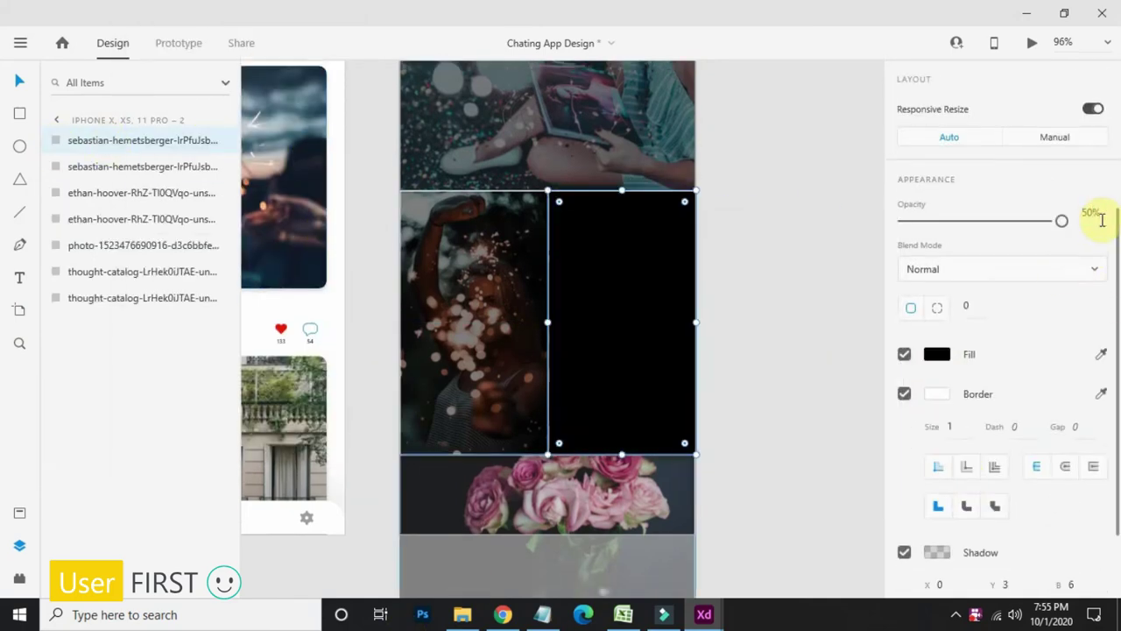
{"action": "type", "text": "50"}
{"action": "key", "text": "Return"}
{"action": "left_click", "coordinate": [791, 495]}
Step: Duplicate the roses photo rectangle at the lower end of the second artboard
{"action": "scroll", "coordinate": [779, 496], "scroll_direction": "down", "scroll_amount": 2}
{"action": "left_click", "coordinate": [578, 433]}
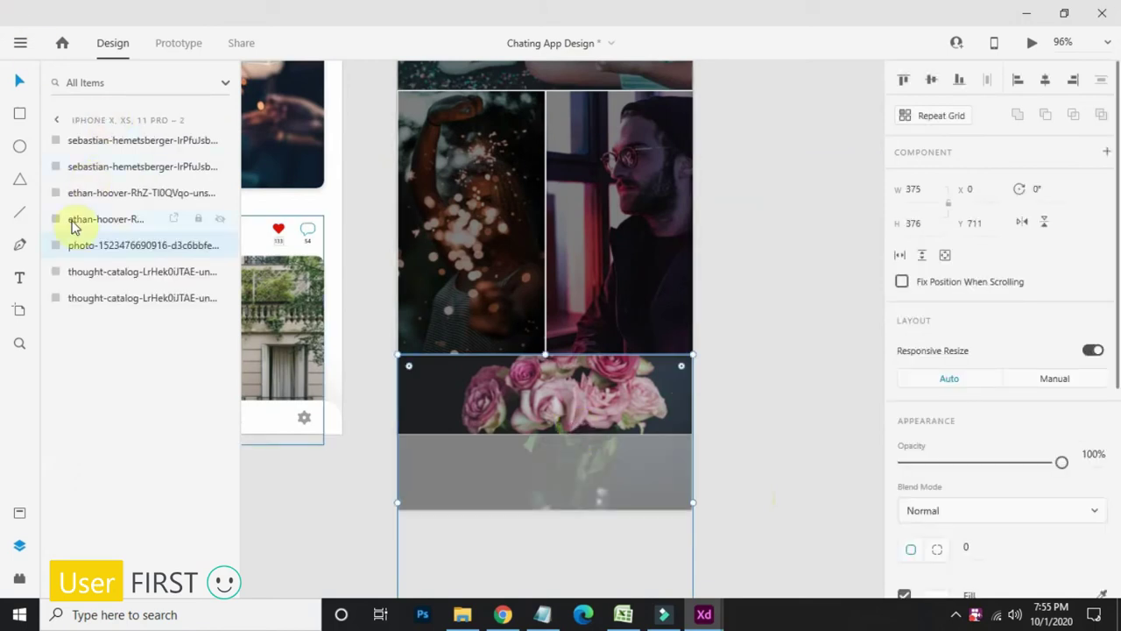
{"action": "right_click", "coordinate": [113, 254]}
{"action": "left_click", "coordinate": [193, 117]}
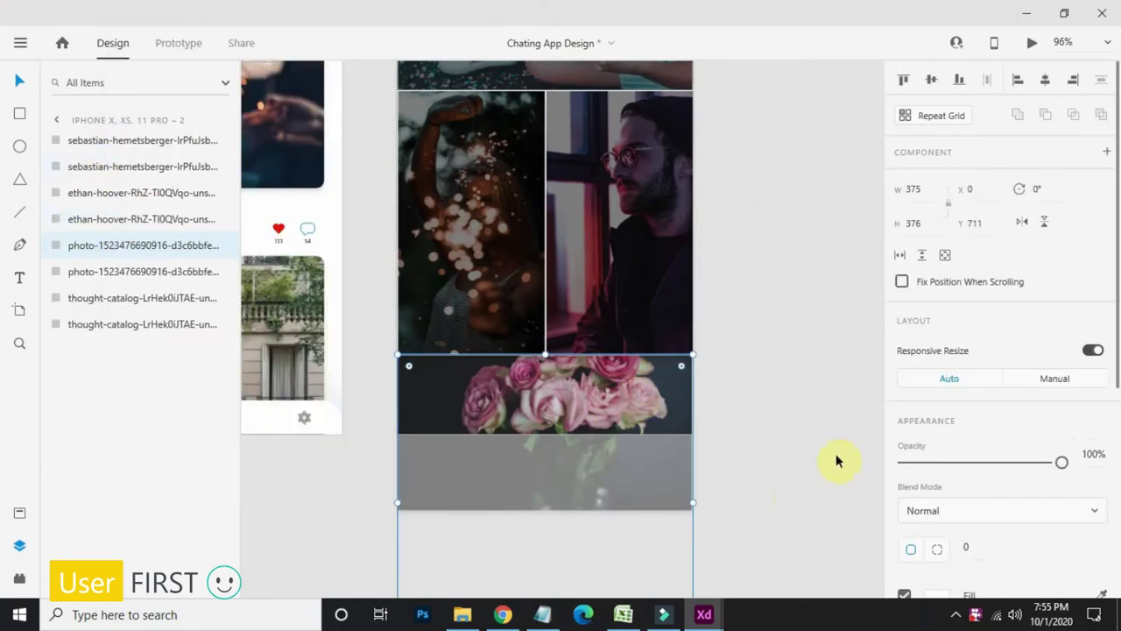
Step: Remove the border of the duplicated roses rectangle, fill it with black and set its opacity to 50%
{"action": "scroll", "coordinate": [927, 471], "scroll_direction": "down", "scroll_amount": 3}
{"action": "left_click", "coordinate": [905, 474]}
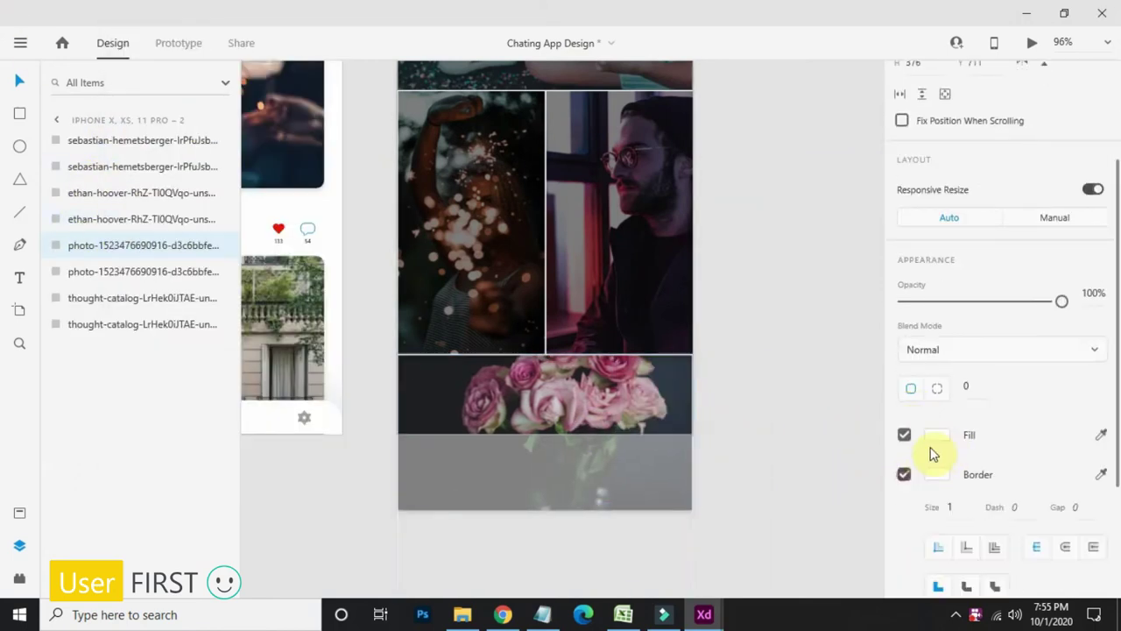
{"action": "left_click", "coordinate": [936, 435]}
{"action": "left_click_drag", "start_coordinate": [745, 395], "coordinate": [482, 626]}
{"action": "left_click", "coordinate": [1091, 295]}
{"action": "type", "text": "50"}
{"action": "key", "text": "Return"}
{"action": "left_click", "coordinate": [794, 220]}
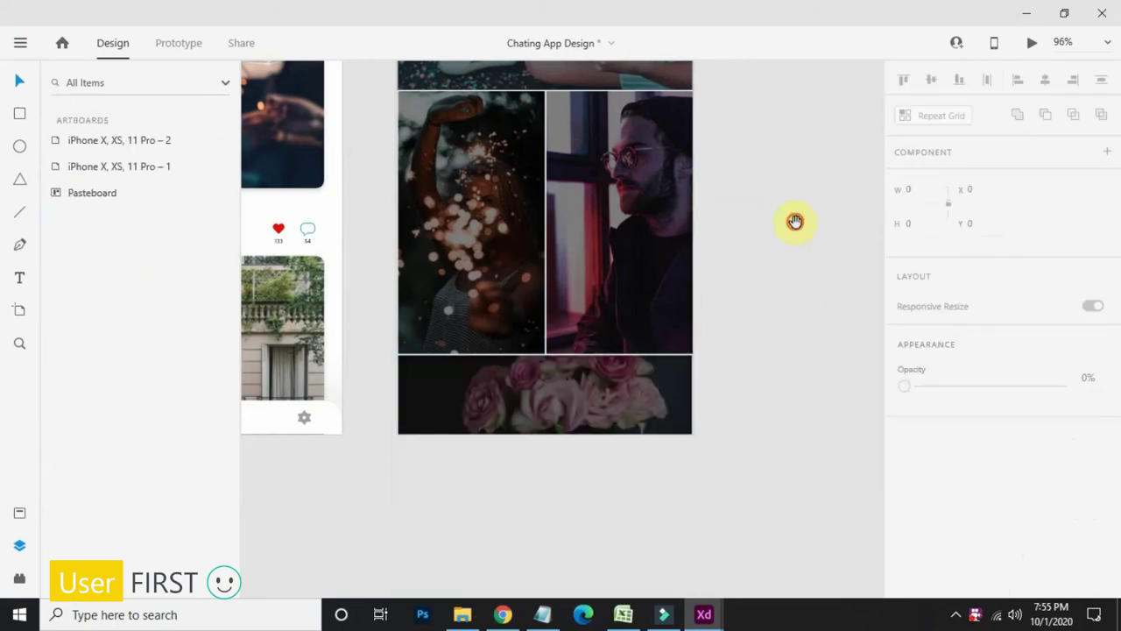
Step: Add the text "Live TV" over the darkened top photo of the second artboard
{"action": "left_click_drag", "start_coordinate": [793, 220], "coordinate": [724, 544]}
{"action": "left_click", "coordinate": [475, 175]}
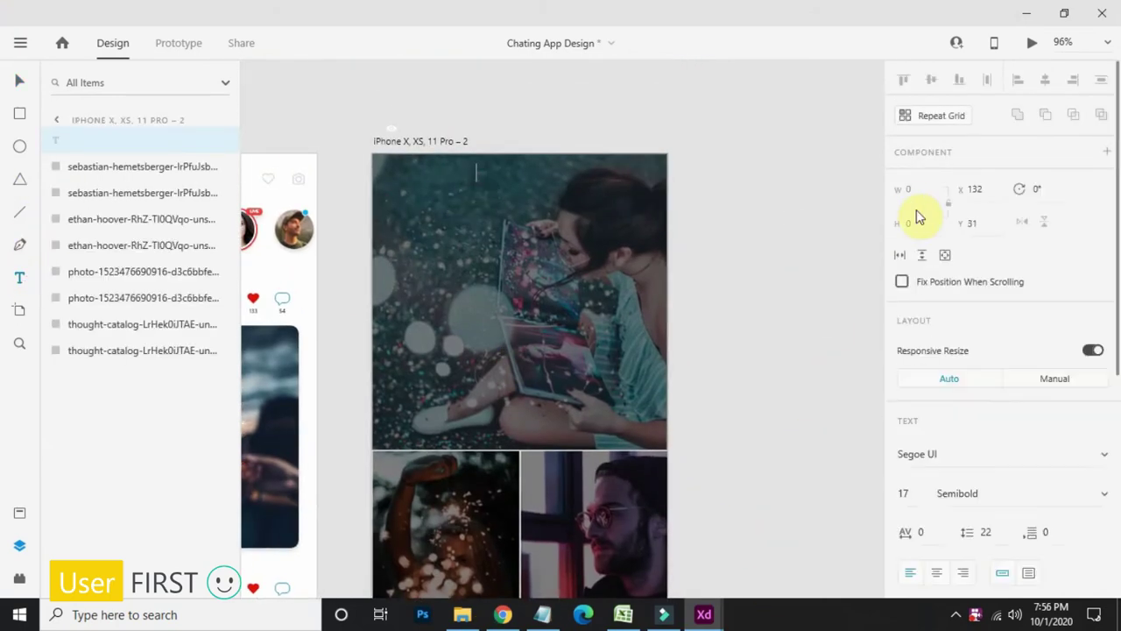
{"action": "type", "text": "Live TV"}
{"action": "key", "text": "Escape"}
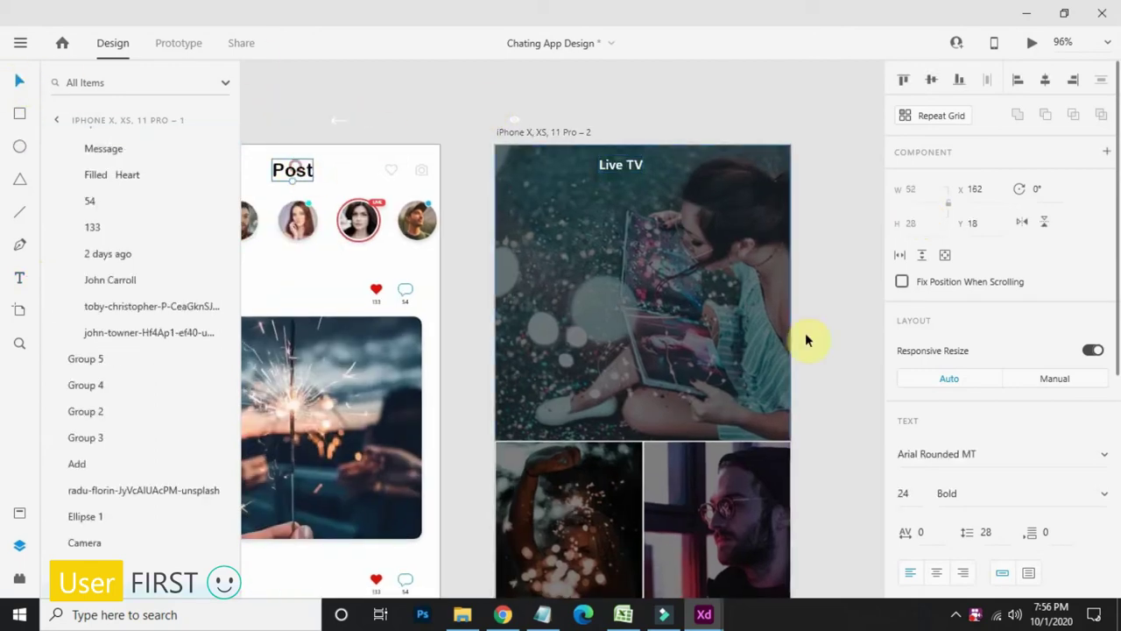
Step: Set the Live TV heading in Arial Rounded MT, size 32, and centre it horizontally over the top photo
{"action": "left_click", "coordinate": [1025, 463]}
{"action": "left_click", "coordinate": [652, 174]}
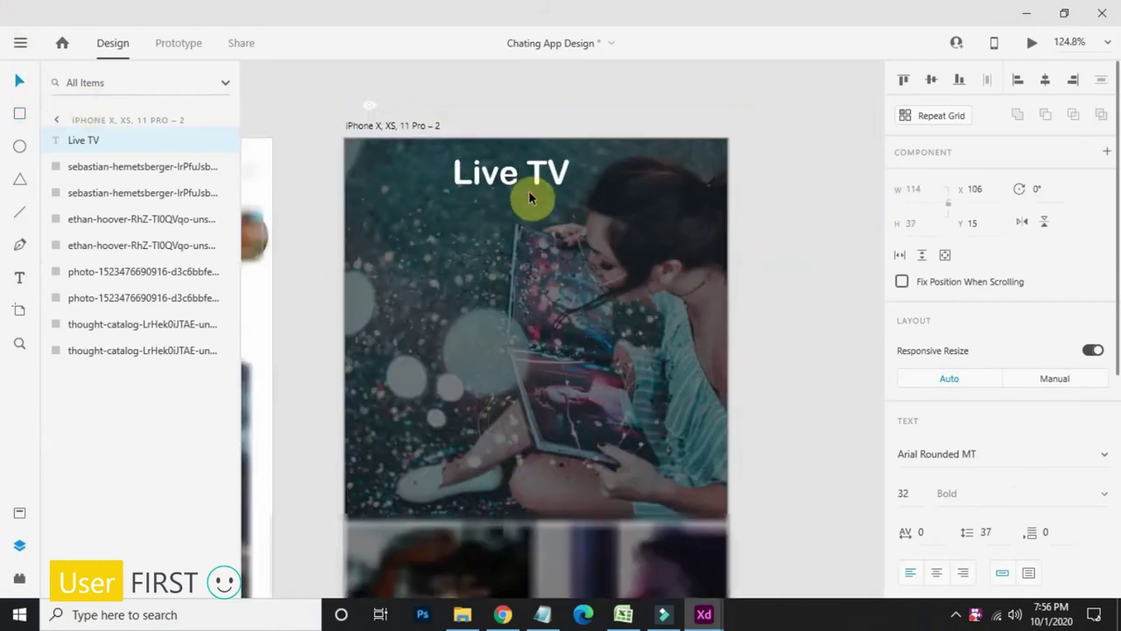
{"action": "left_click", "coordinate": [529, 198], "text": "shift"}
{"action": "left_click", "coordinate": [1045, 80]}
{"action": "left_click", "coordinate": [761, 123]}
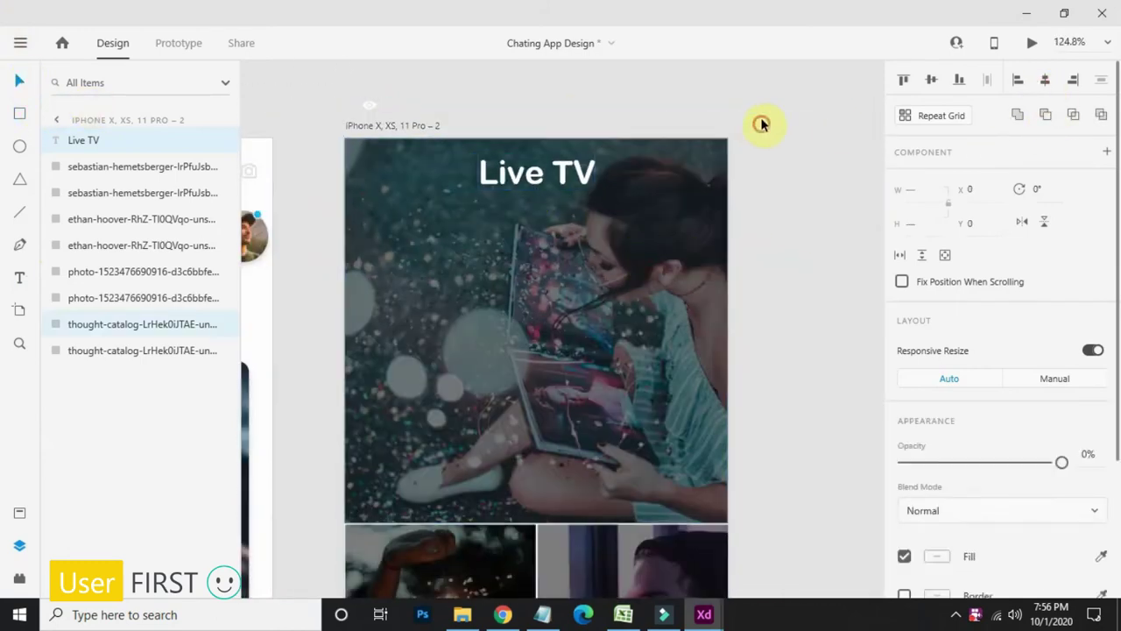
Step: Move the white back-arrow icon from the pasteboard to the second artboard's upper-left corner at X 13, Y 22
{"action": "scroll", "coordinate": [761, 121], "scroll_direction": "down", "scroll_amount": 3}
{"action": "left_click", "coordinate": [484, 111]}
{"action": "left_click_drag", "start_coordinate": [514, 120], "coordinate": [584, 140]}
{"action": "left_click_drag", "start_coordinate": [605, 102], "coordinate": [543, 190]}
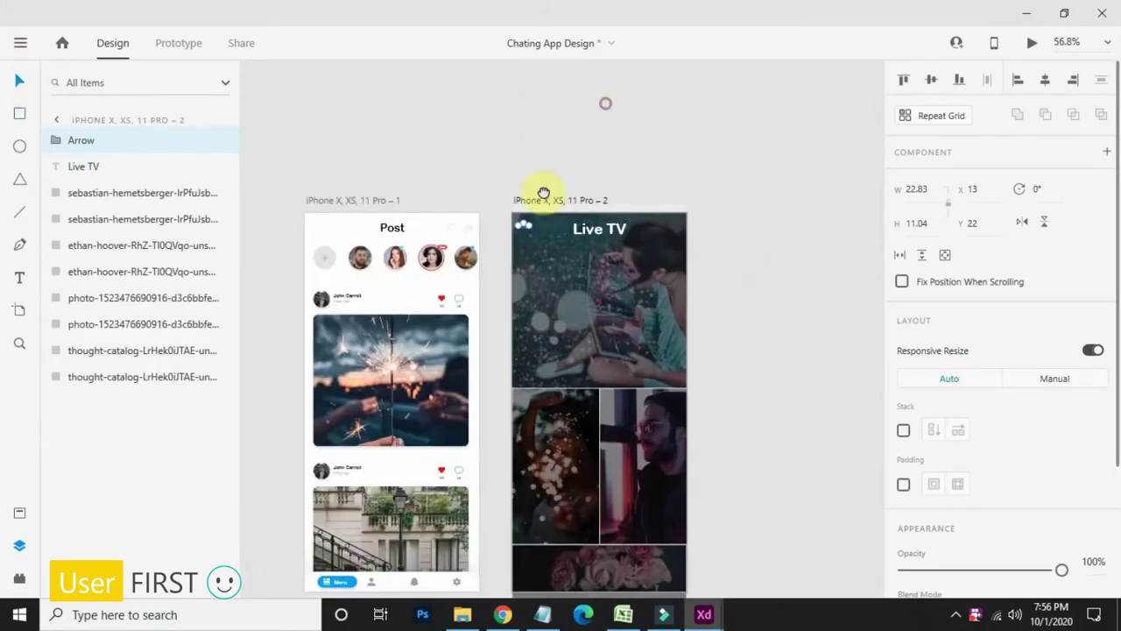
Step: Set the Live TV heading's font size to 30 and shift it slightly left to X 117, Y 13
{"action": "mouse_move", "coordinate": [338, 110]}
{"action": "left_mouse_down"}
{"action": "mouse_move", "coordinate": [530, 181]}
{"action": "mouse_move", "coordinate": [726, 213]}
{"action": "mouse_move", "coordinate": [750, 238]}
{"action": "left_mouse_up"}
{"action": "scroll", "coordinate": [633, 227], "scroll_direction": "up", "scroll_amount": 5}
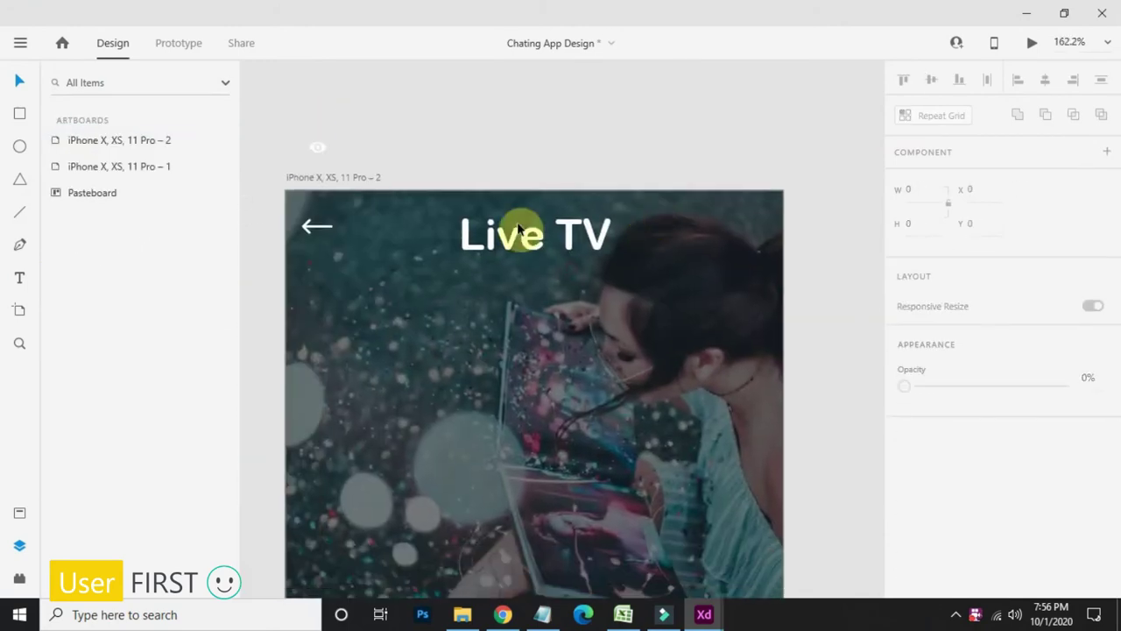
{"action": "left_click", "coordinate": [540, 257]}
{"action": "left_click_drag", "start_coordinate": [554, 248], "coordinate": [533, 246]}
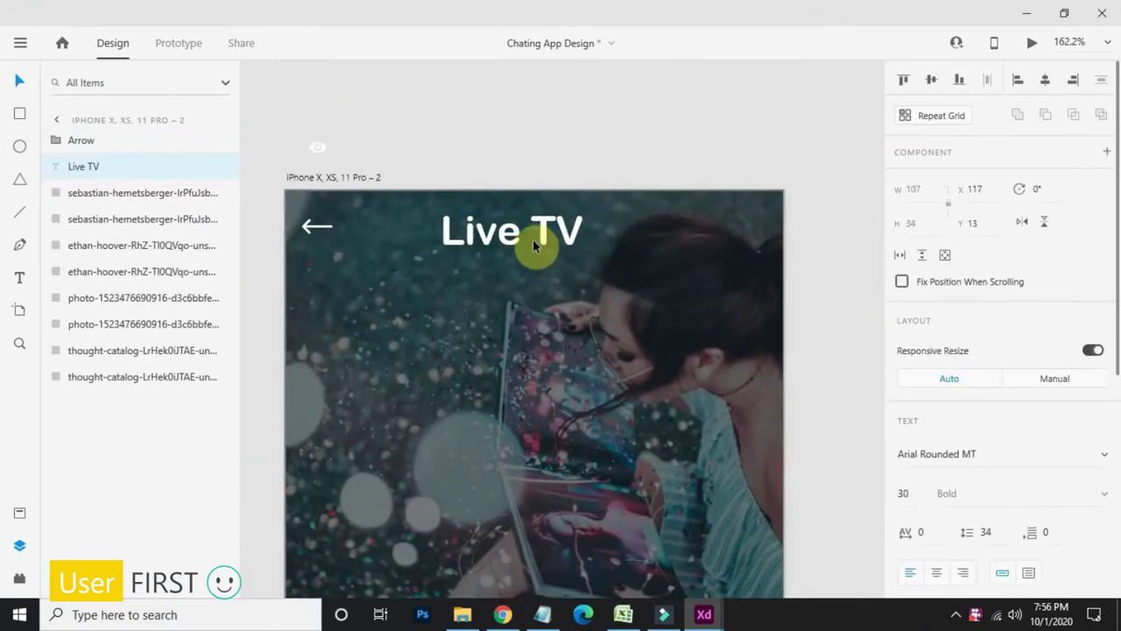
{"action": "left_click", "coordinate": [454, 182]}
Step: Draw a white circle about 7 px wide to the right of the Live TV heading and remove its border
{"action": "left_click", "coordinate": [20, 146]}
{"action": "scroll", "coordinate": [675, 248], "scroll_direction": "up", "scroll_amount": 1}
{"action": "scroll", "coordinate": [674, 250], "scroll_direction": "up", "scroll_amount": 3}
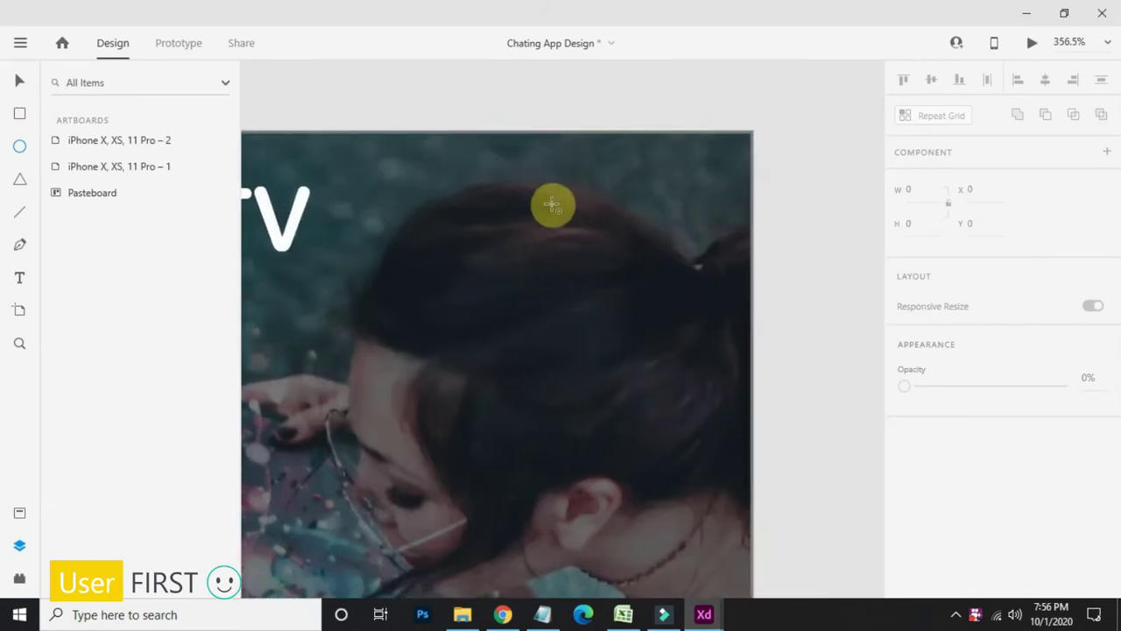
{"action": "left_click_drag", "start_coordinate": [551, 205], "coordinate": [584, 235]}
{"action": "scroll", "coordinate": [711, 200], "scroll_direction": "down", "scroll_amount": 5}
{"action": "scroll", "coordinate": [1018, 470], "scroll_direction": "down", "scroll_amount": 3}
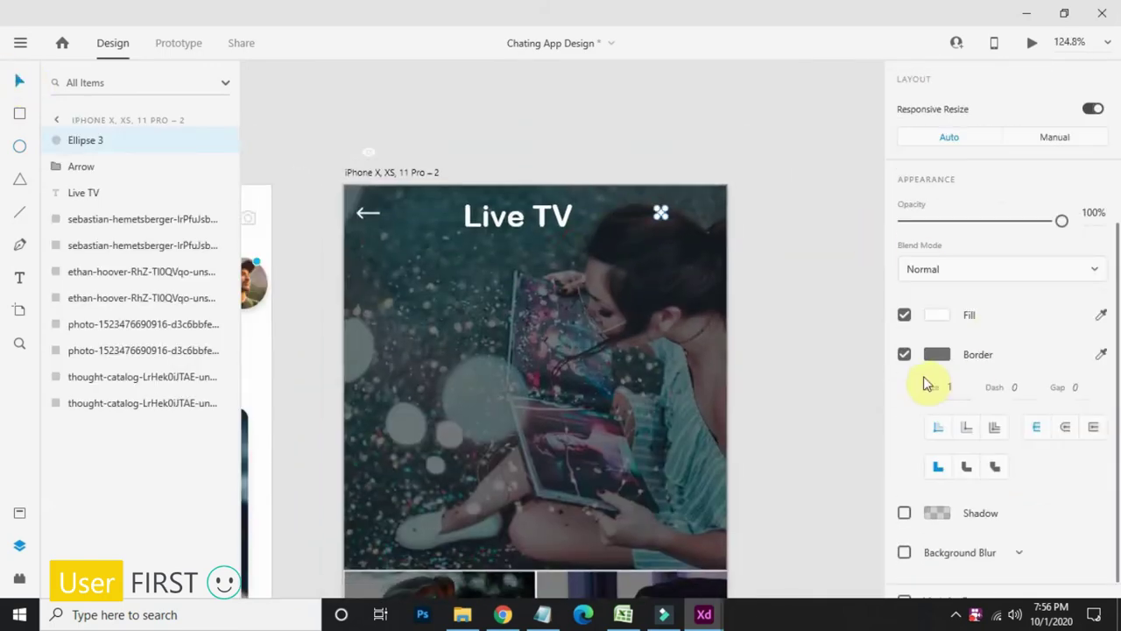
{"action": "left_click", "coordinate": [903, 354]}
Step: Duplicate the white circle twice to form a horizontal row of three evenly spaced dots
{"action": "scroll", "coordinate": [664, 211], "scroll_direction": "up", "scroll_amount": 8}
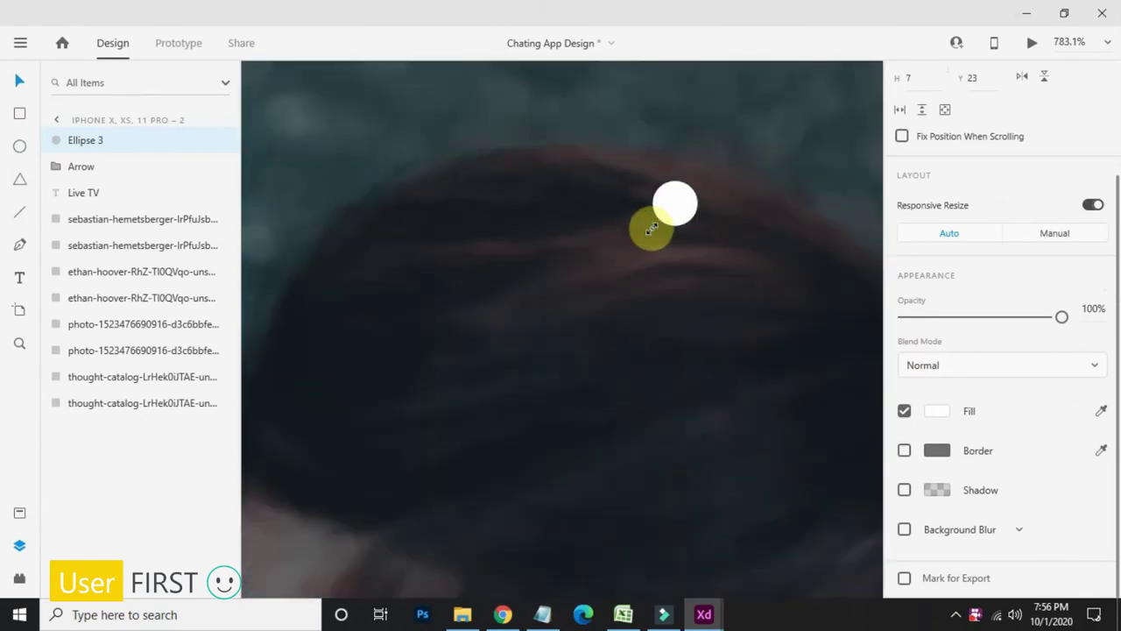
{"action": "scroll", "coordinate": [920, 166], "scroll_direction": "up", "scroll_amount": 3}
{"action": "left_click", "coordinate": [929, 120]}
{"action": "scroll", "coordinate": [648, 250], "scroll_direction": "right", "scroll_amount": 2}
{"action": "left_click_drag", "start_coordinate": [553, 205], "coordinate": [741, 203]}
{"action": "left_click_drag", "start_coordinate": [662, 204], "coordinate": [581, 204]}
{"action": "left_click", "coordinate": [945, 128]}
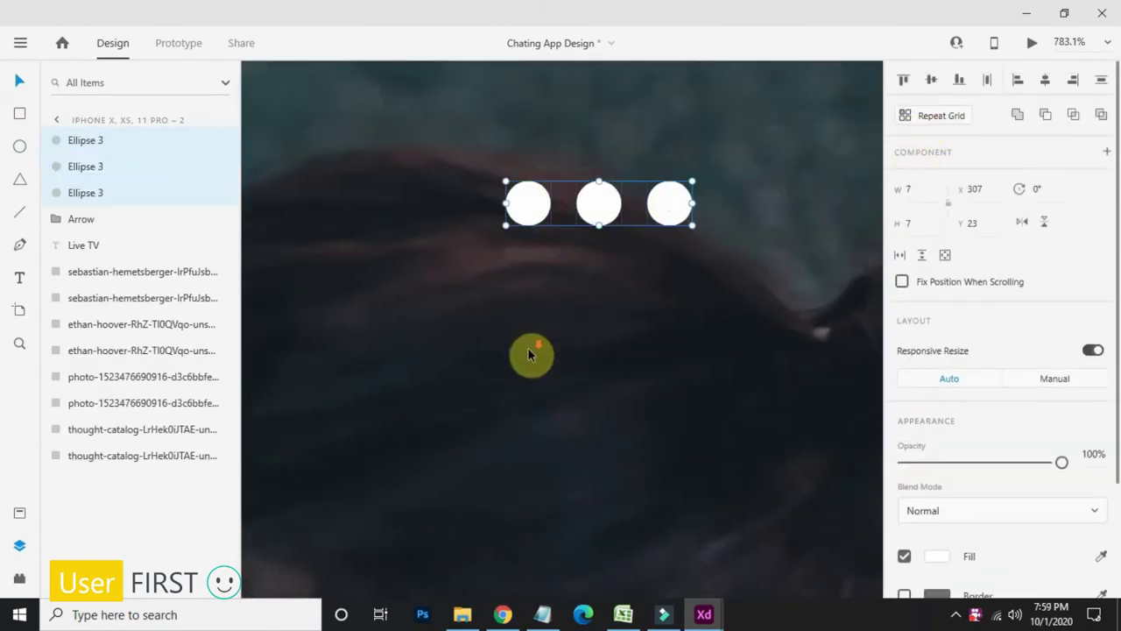
Step: Move the three dots toward the artboard's right edge at X 325, Y 23 and resize each to 6 by 6
{"action": "scroll", "coordinate": [527, 347], "scroll_direction": "down", "scroll_amount": 5}
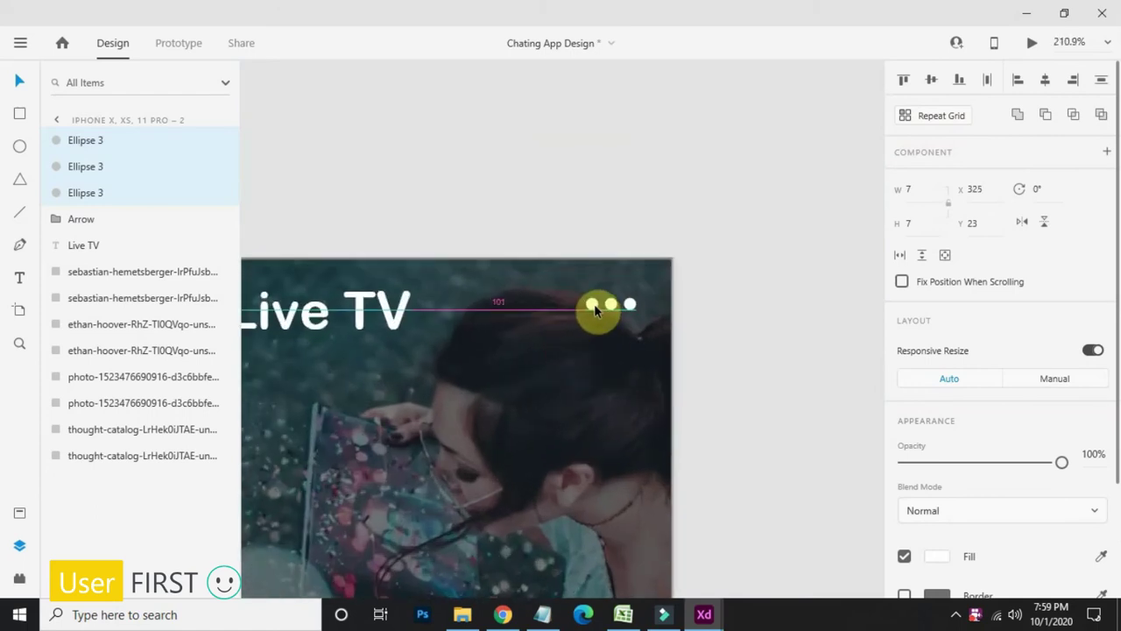
{"action": "scroll", "coordinate": [595, 310], "scroll_direction": "up", "scroll_amount": 5}
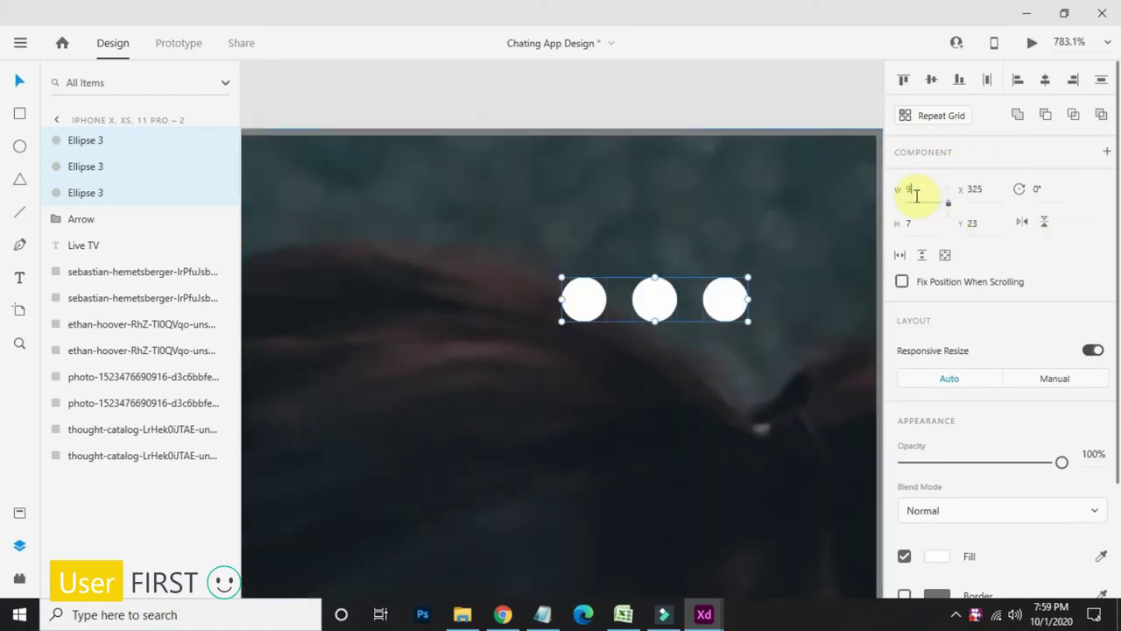
{"action": "scroll", "coordinate": [800, 315], "scroll_direction": "down", "scroll_amount": 5}
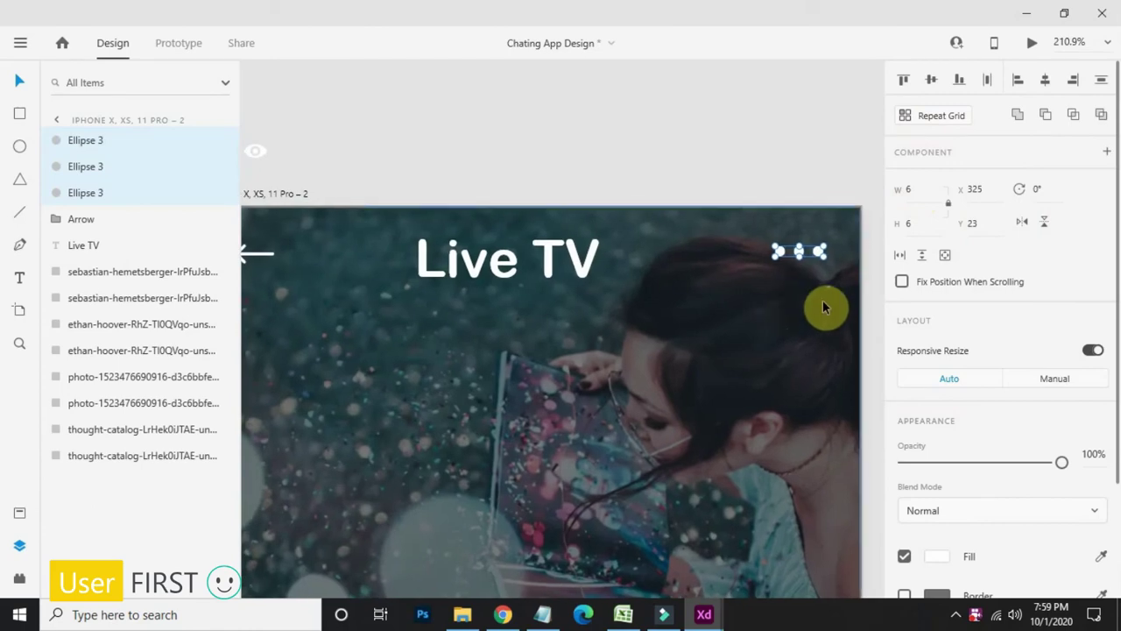
Step: Group the three dots and align the group with the back arrow and Live TV heading along their vertical middles
{"action": "right_click", "coordinate": [795, 252]}
{"action": "left_click", "coordinate": [846, 282]}
{"action": "left_click", "coordinate": [570, 261], "text": "shift"}
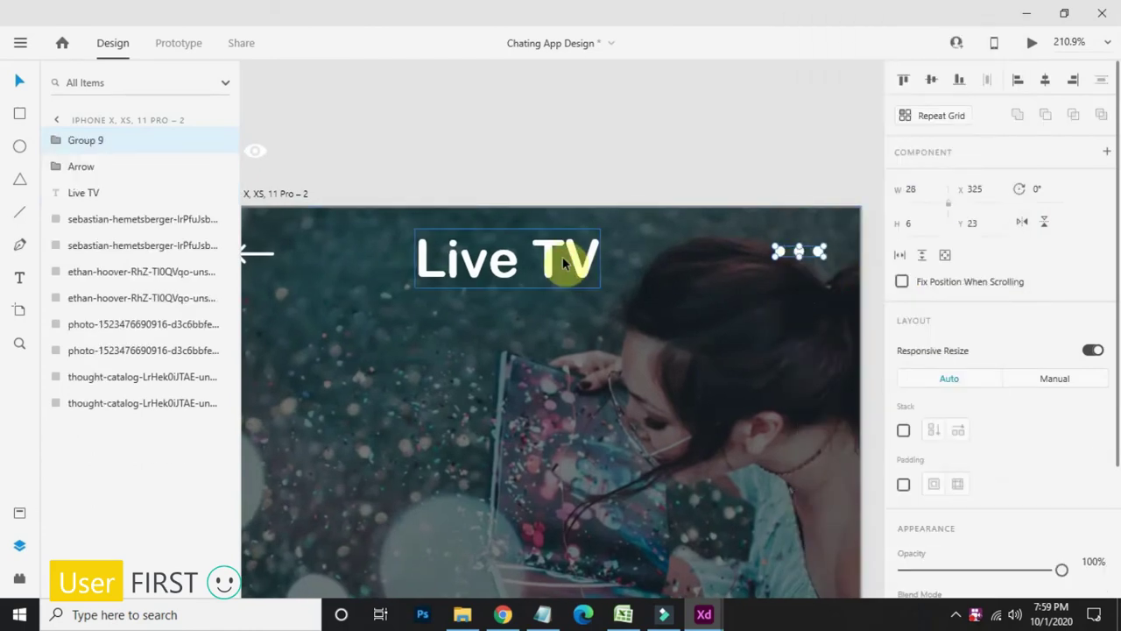
{"action": "left_click", "coordinate": [267, 259], "text": "shift"}
{"action": "left_click", "coordinate": [930, 81]}
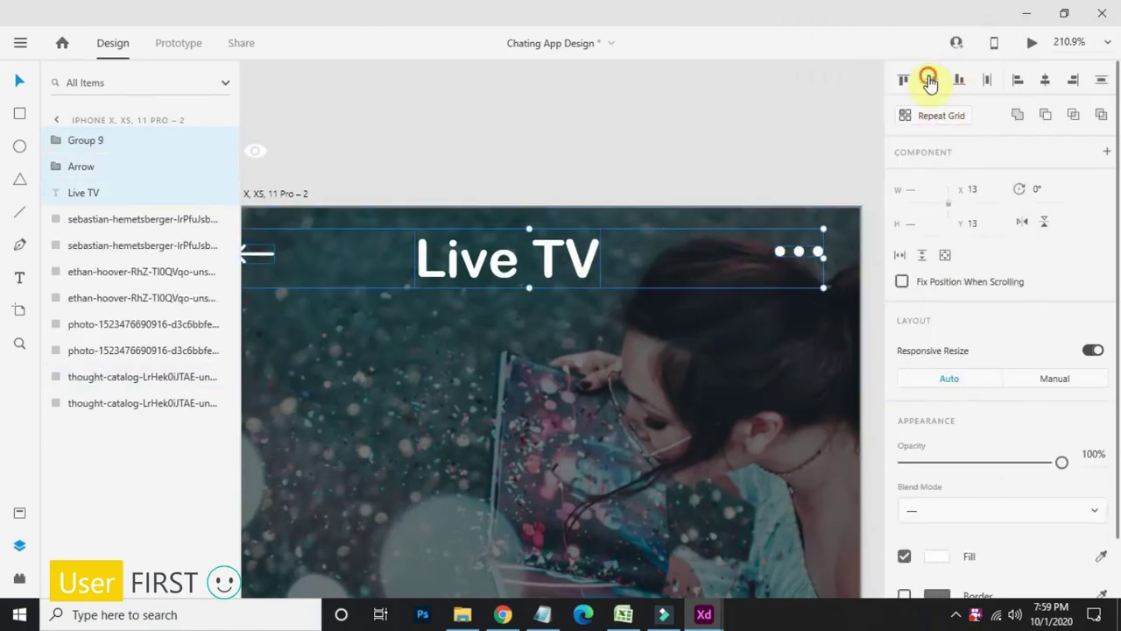
Step: Center the Live TV heading horizontally on the artboard
{"action": "scroll", "coordinate": [604, 235], "scroll_direction": "down", "scroll_amount": 4}
{"action": "scroll", "coordinate": [670, 233], "scroll_direction": "up", "scroll_amount": 1}
{"action": "left_click", "coordinate": [668, 197]}
{"action": "left_click", "coordinate": [547, 256]}
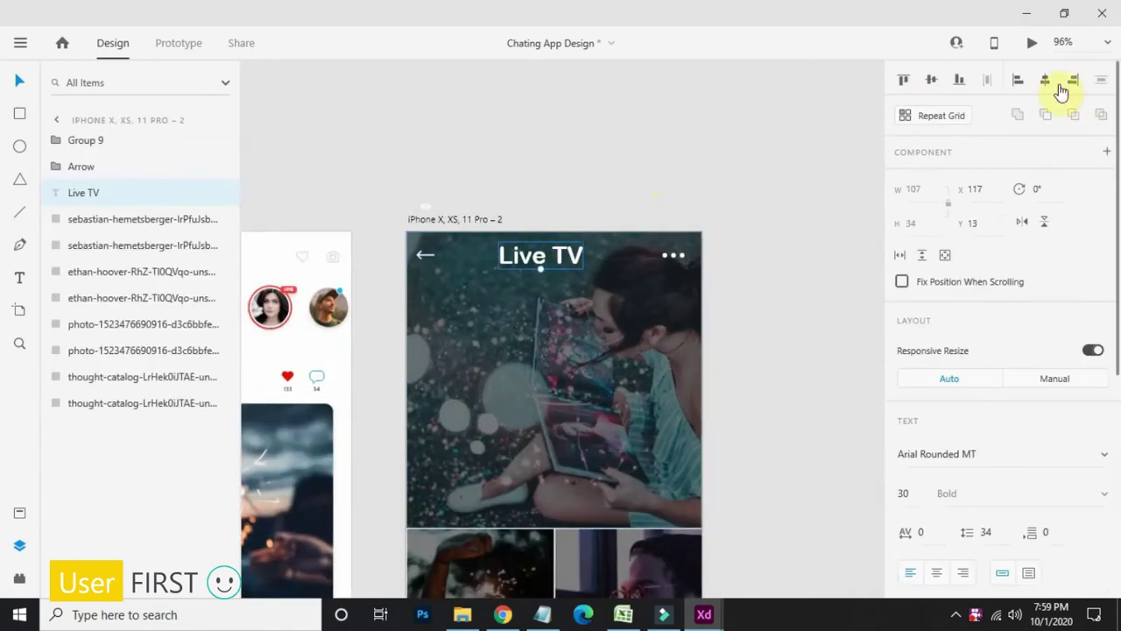
{"action": "left_click", "coordinate": [1046, 80]}
{"action": "left_click", "coordinate": [820, 150]}
{"action": "left_click", "coordinate": [673, 255]}
{"action": "left_click", "coordinate": [437, 269]}
{"action": "left_click", "coordinate": [540, 213]}
{"action": "scroll", "coordinate": [639, 161], "scroll_direction": "down", "scroll_amount": 2}
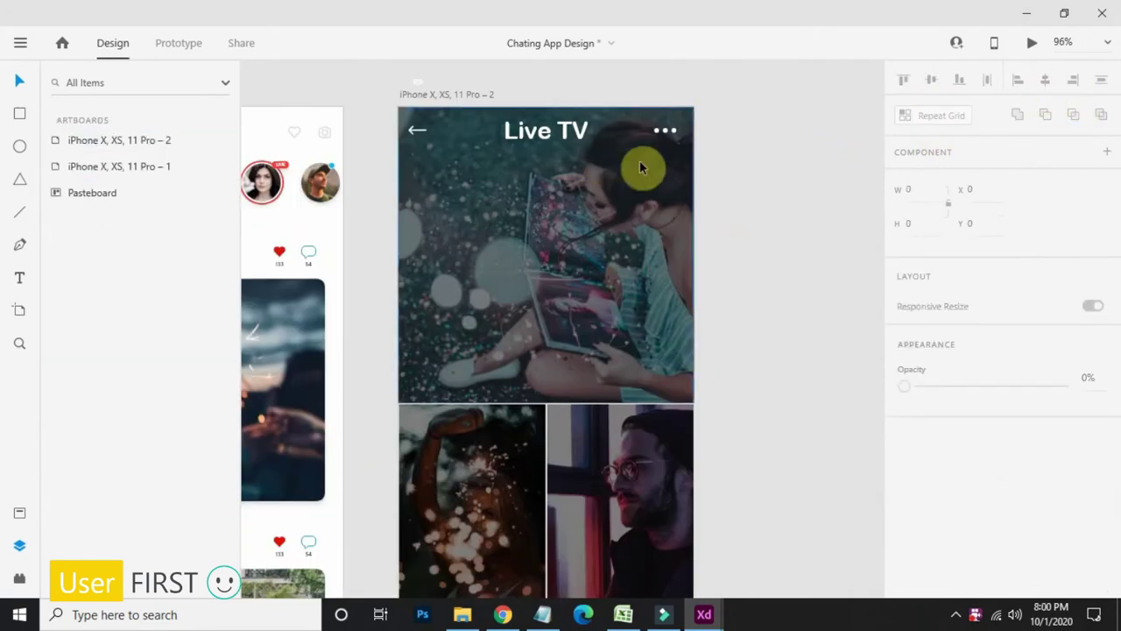
{"action": "left_click", "coordinate": [542, 136]}
{"action": "left_click", "coordinate": [813, 326]}
Step: Draw a white ellipse in the large top photo's lower-left corner and shape it into a 27 by 27 circle at X 5, Y 334
{"action": "scroll", "coordinate": [398, 396], "scroll_direction": "up", "scroll_amount": 5}
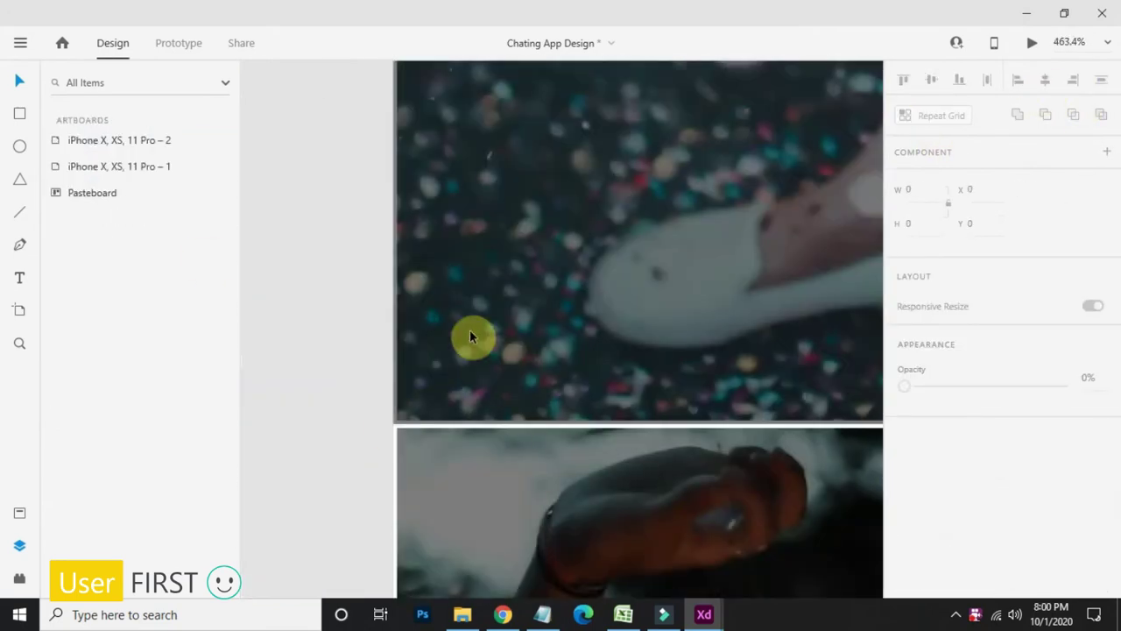
{"action": "left_click_drag", "start_coordinate": [412, 312], "coordinate": [493, 412]}
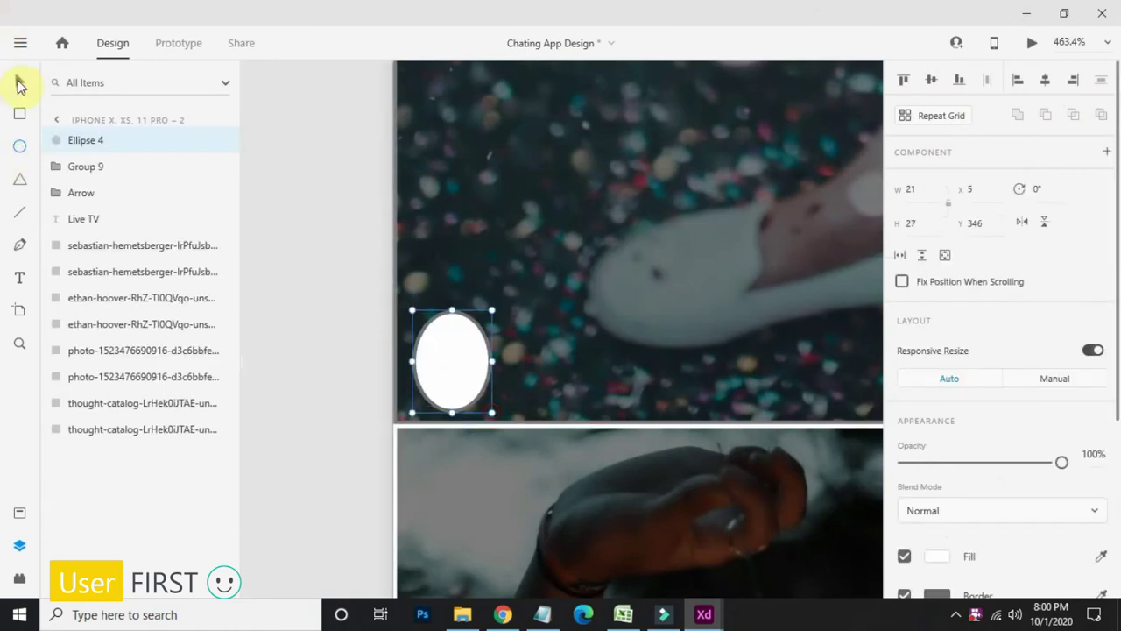
{"action": "scroll", "coordinate": [1010, 468], "scroll_direction": "down", "scroll_amount": 3}
{"action": "left_click", "coordinate": [16, 74]}
{"action": "left_click", "coordinate": [631, 263]}
{"action": "left_click", "coordinate": [907, 411]}
{"action": "left_click", "coordinate": [940, 412]}
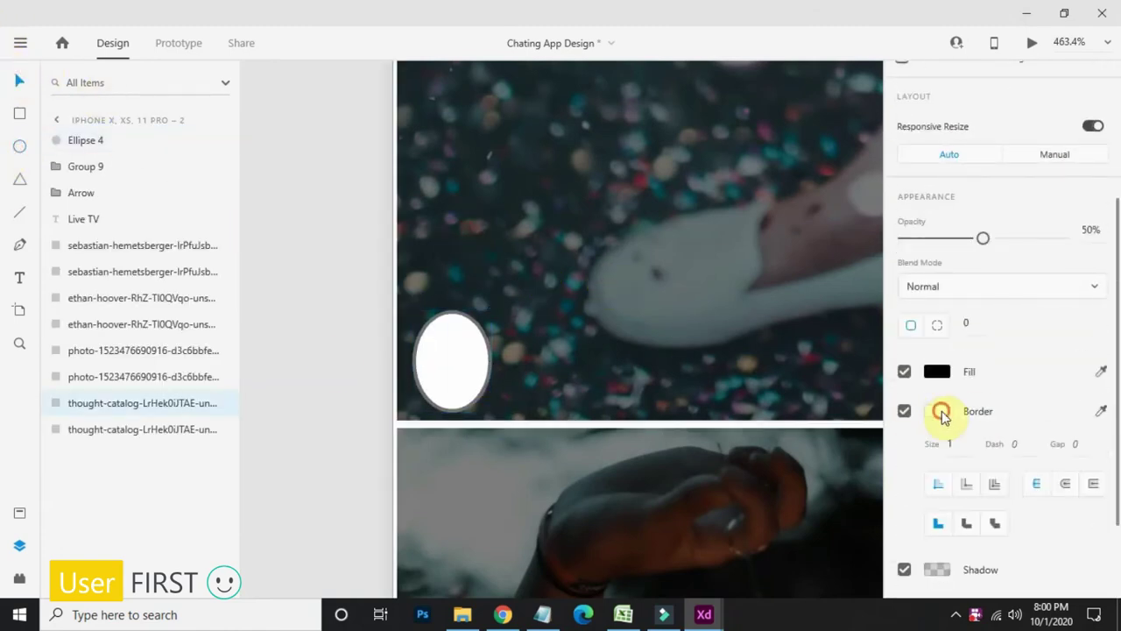
{"action": "left_click_drag", "start_coordinate": [447, 369], "coordinate": [448, 338]}
{"action": "left_click_drag", "start_coordinate": [493, 382], "coordinate": [515, 381]}
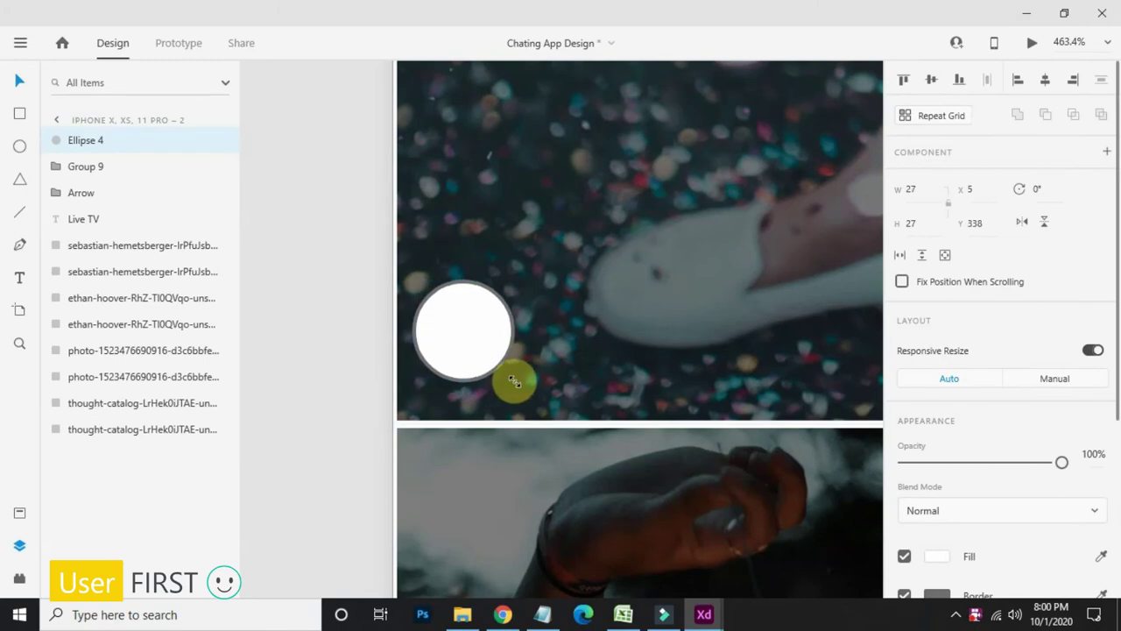
{"action": "left_click_drag", "start_coordinate": [459, 339], "coordinate": [459, 322]}
{"action": "left_click_drag", "start_coordinate": [523, 378], "coordinate": [477, 344]}
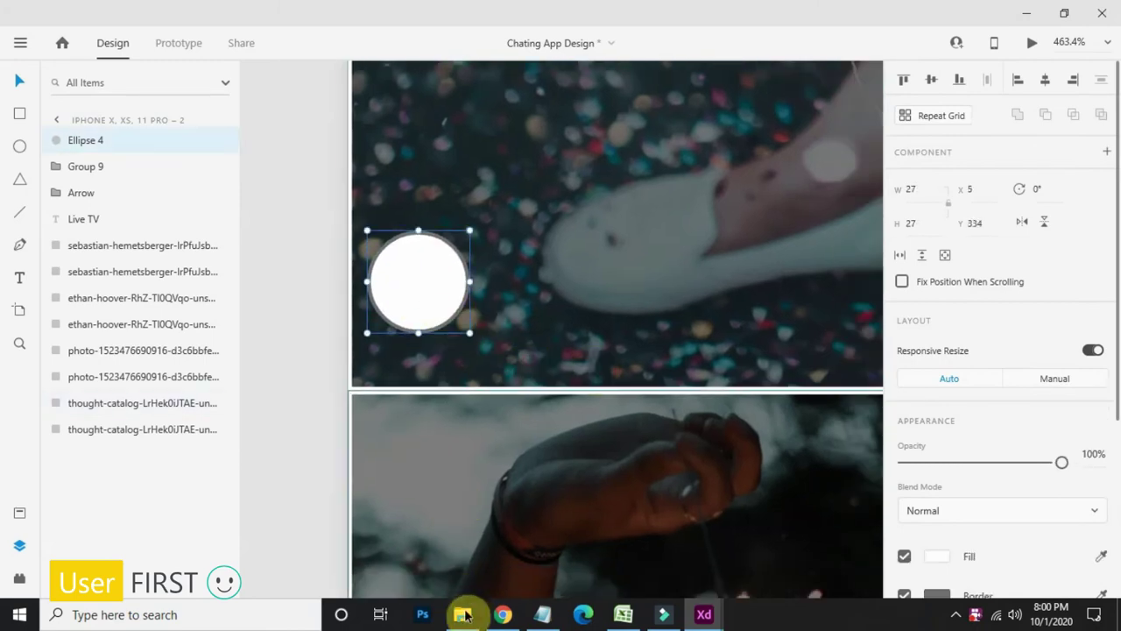
Step: Switch to File Explorer and fill the white circle with the blonde woman's portrait from the Images folder
{"action": "left_click", "coordinate": [461, 614]}
{"action": "scroll", "coordinate": [992, 455], "scroll_direction": "down", "scroll_amount": 1}
{"action": "scroll", "coordinate": [992, 456], "scroll_direction": "up", "scroll_amount": 1}
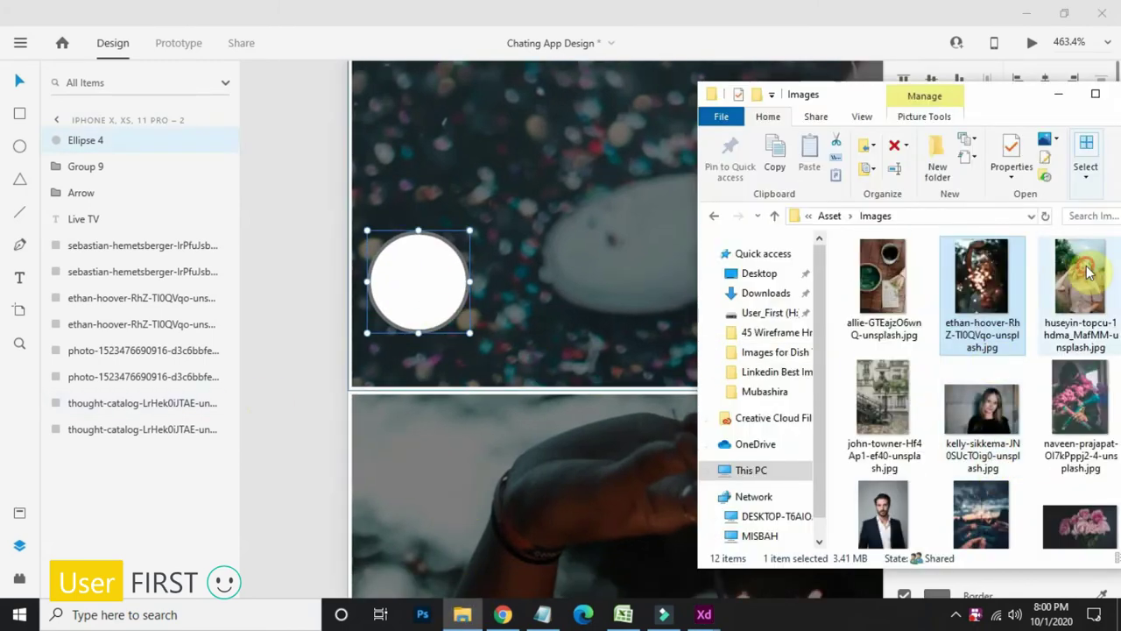
{"action": "left_click_drag", "start_coordinate": [1079, 280], "coordinate": [414, 292]}
{"action": "left_click_drag", "start_coordinate": [463, 348], "coordinate": [437, 289]}
Step: Remove the circular profile photo's border and enlarge the photo to about 29 px high
{"action": "scroll", "coordinate": [931, 376], "scroll_direction": "down", "scroll_amount": 3}
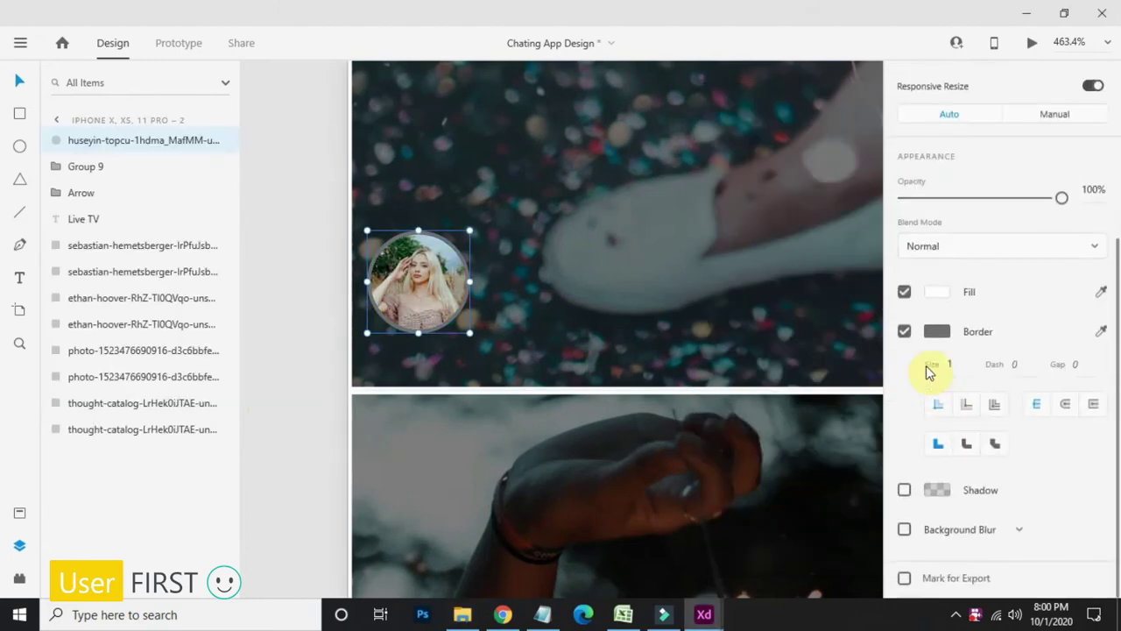
{"action": "scroll", "coordinate": [931, 375], "scroll_direction": "up", "scroll_amount": 1}
{"action": "scroll", "coordinate": [482, 288], "scroll_direction": "up", "scroll_amount": 3}
{"action": "left_click_drag", "start_coordinate": [483, 304], "coordinate": [493, 313]}
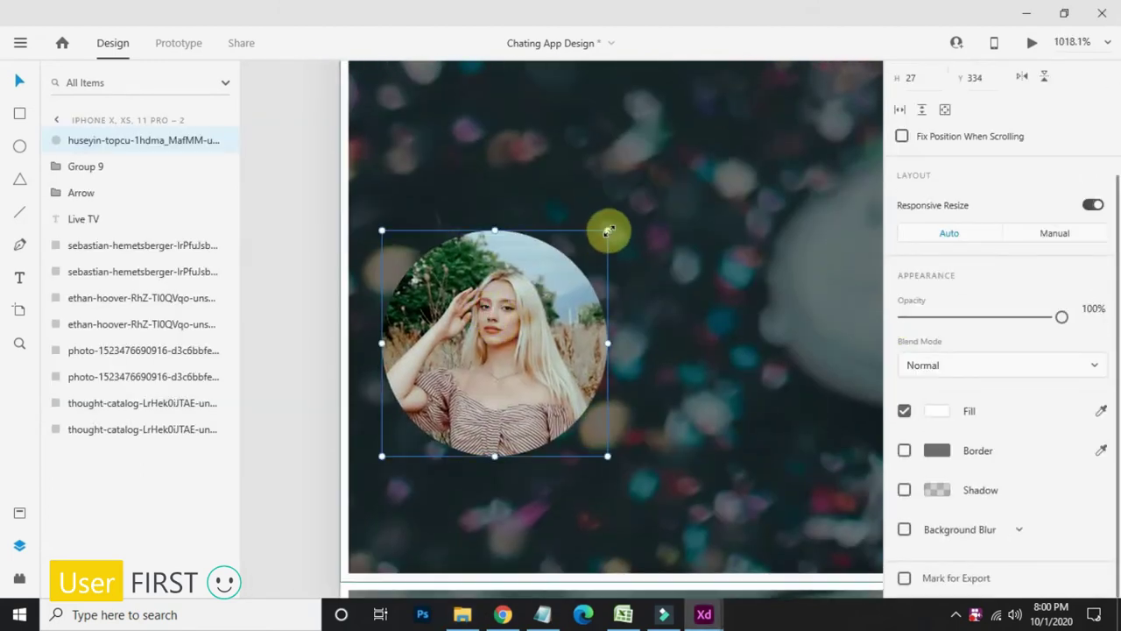
{"action": "left_click_drag", "start_coordinate": [605, 233], "coordinate": [639, 208]}
{"action": "scroll", "coordinate": [758, 412], "scroll_direction": "down", "scroll_amount": 1}
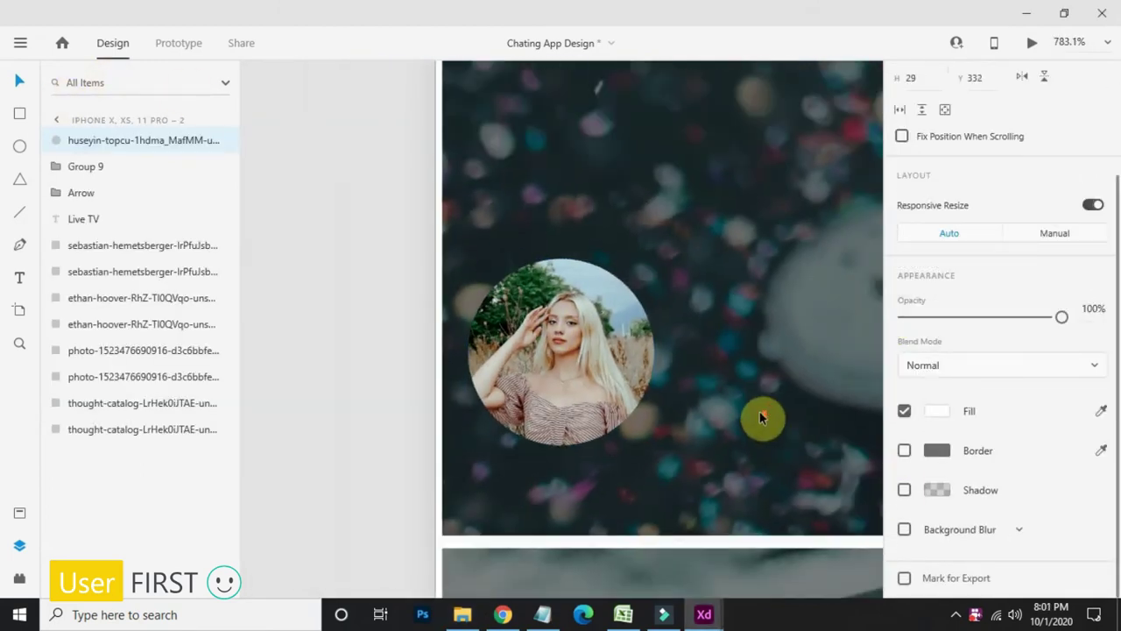
Step: Add the streamer's full name as white text beside the profile photo at font size 13
{"action": "left_click", "coordinate": [775, 430]}
{"action": "left_click_drag", "start_coordinate": [809, 398], "coordinate": [671, 353]}
{"action": "left_click", "coordinate": [19, 277]}
{"action": "left_click", "coordinate": [524, 296]}
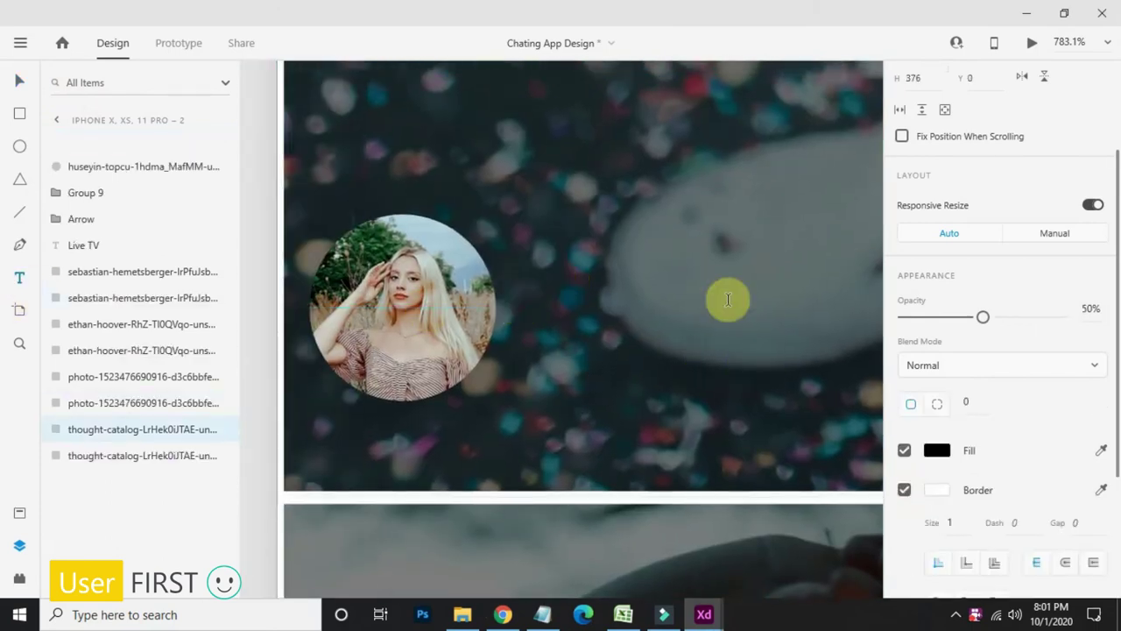
{"action": "type", "text": "Emma"}
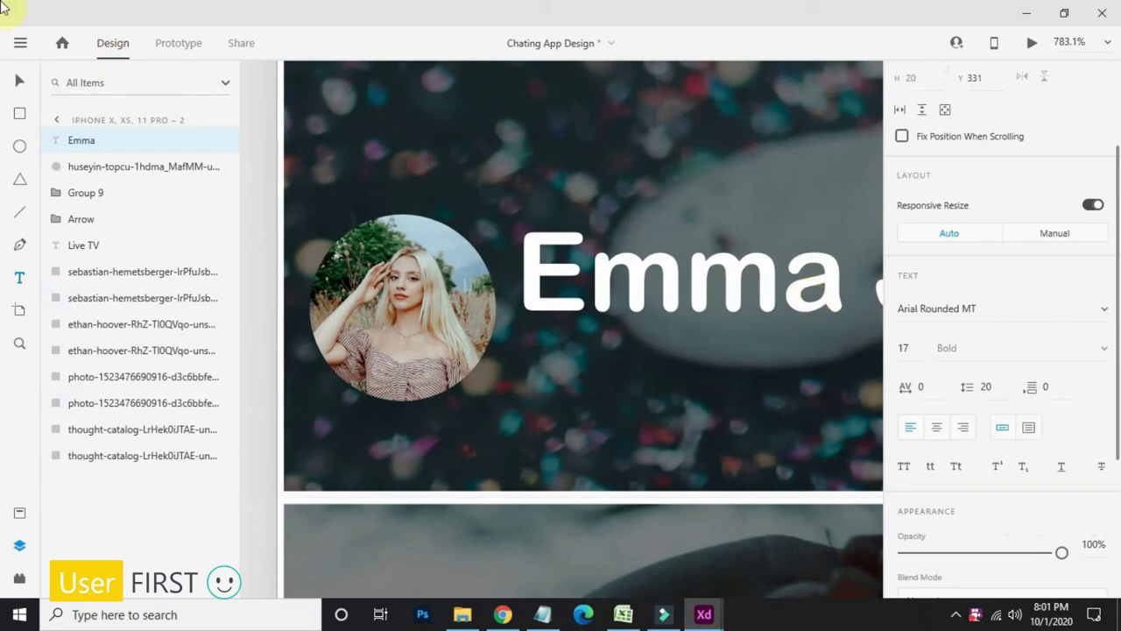
{"action": "type", "text": " Johnson"}
{"action": "scroll", "coordinate": [720, 251], "scroll_direction": "down", "scroll_amount": 3}
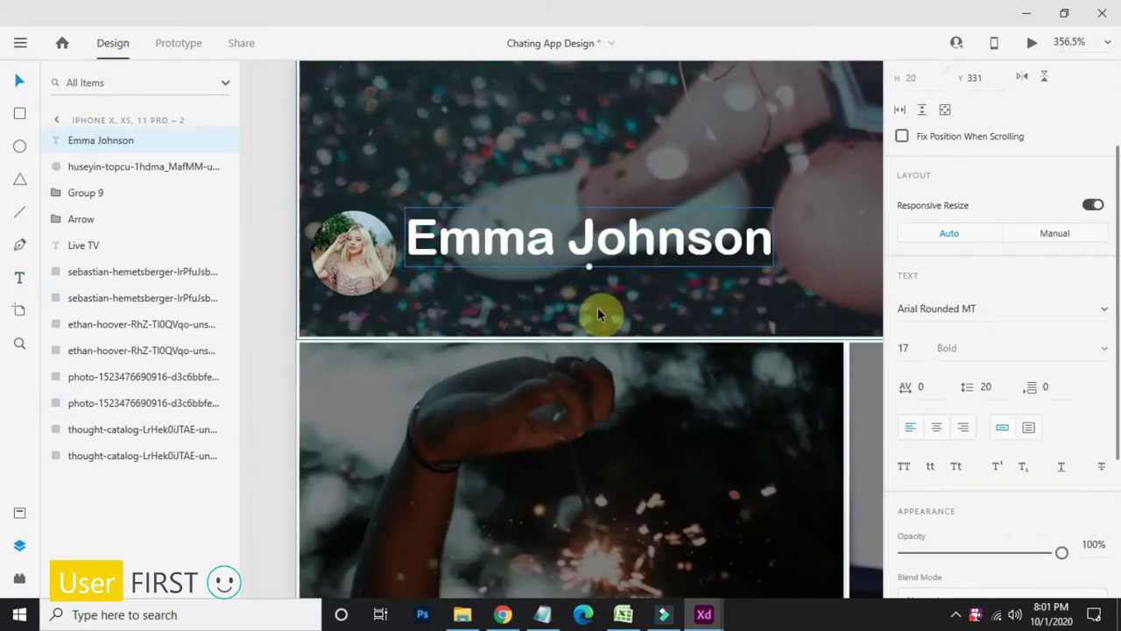
{"action": "scroll", "coordinate": [705, 363], "scroll_direction": "down", "scroll_amount": 1}
{"action": "scroll", "coordinate": [902, 219], "scroll_direction": "down", "scroll_amount": 3}
{"action": "left_click_drag", "start_coordinate": [904, 112], "coordinate": [911, 148]}
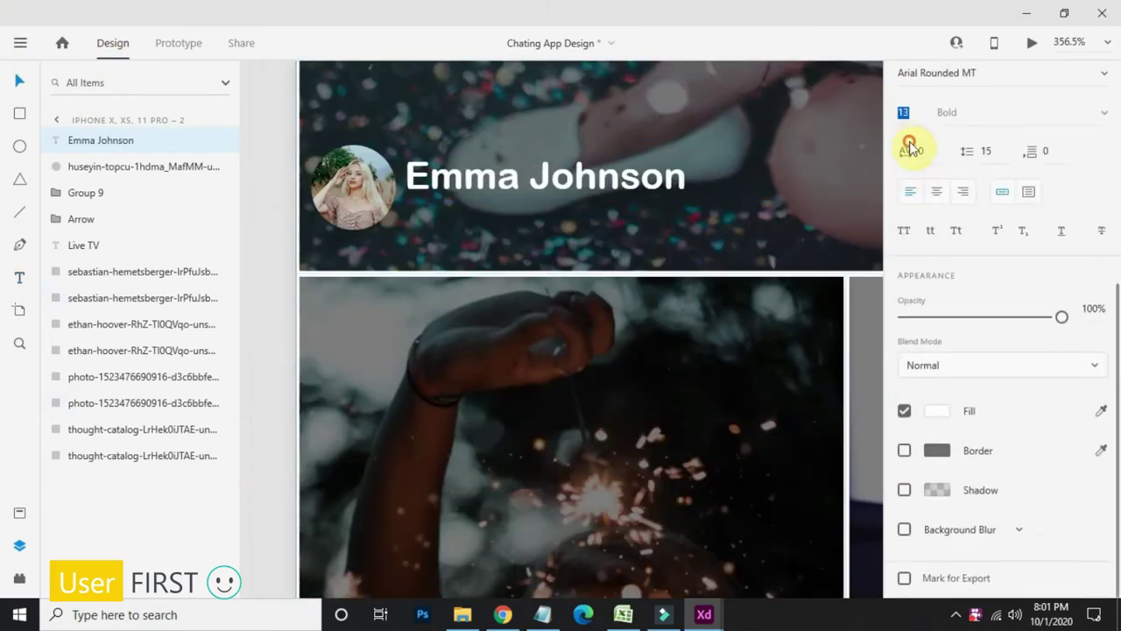
Step: Nudge the name slightly right and align it with the top edge of the profile photo
{"action": "left_click_drag", "start_coordinate": [502, 180], "coordinate": [506, 180]}
{"action": "left_click", "coordinate": [359, 188], "text": "shift"}
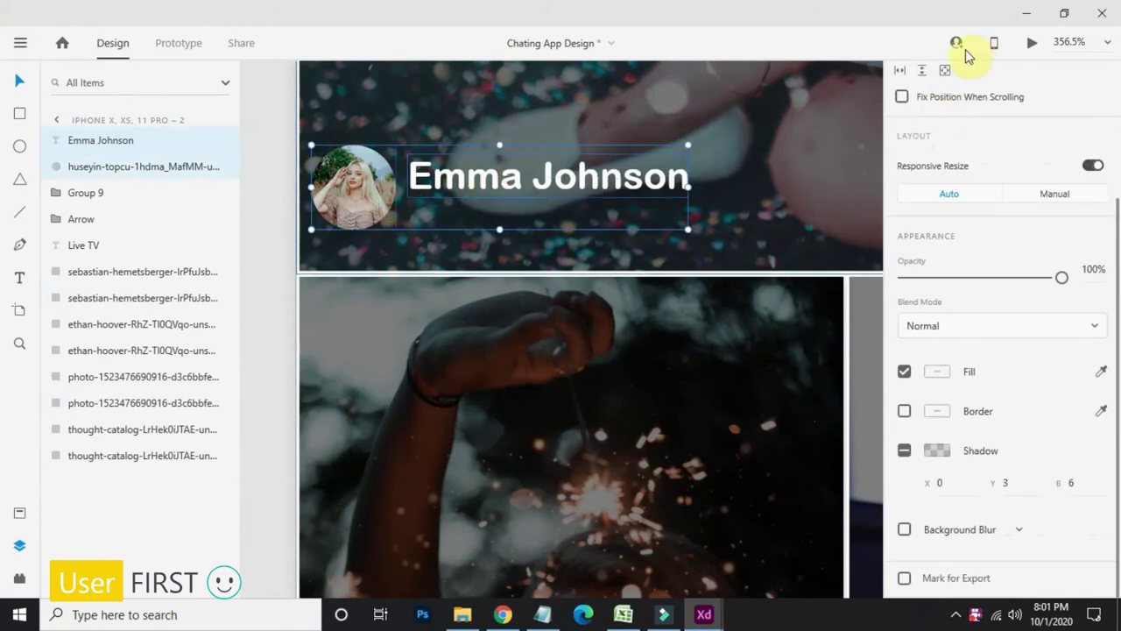
{"action": "scroll", "coordinate": [951, 79], "scroll_direction": "up", "scroll_amount": 3}
{"action": "left_click", "coordinate": [931, 88]}
{"action": "left_click", "coordinate": [631, 386]}
{"action": "scroll", "coordinate": [493, 253], "scroll_direction": "up", "scroll_amount": 1}
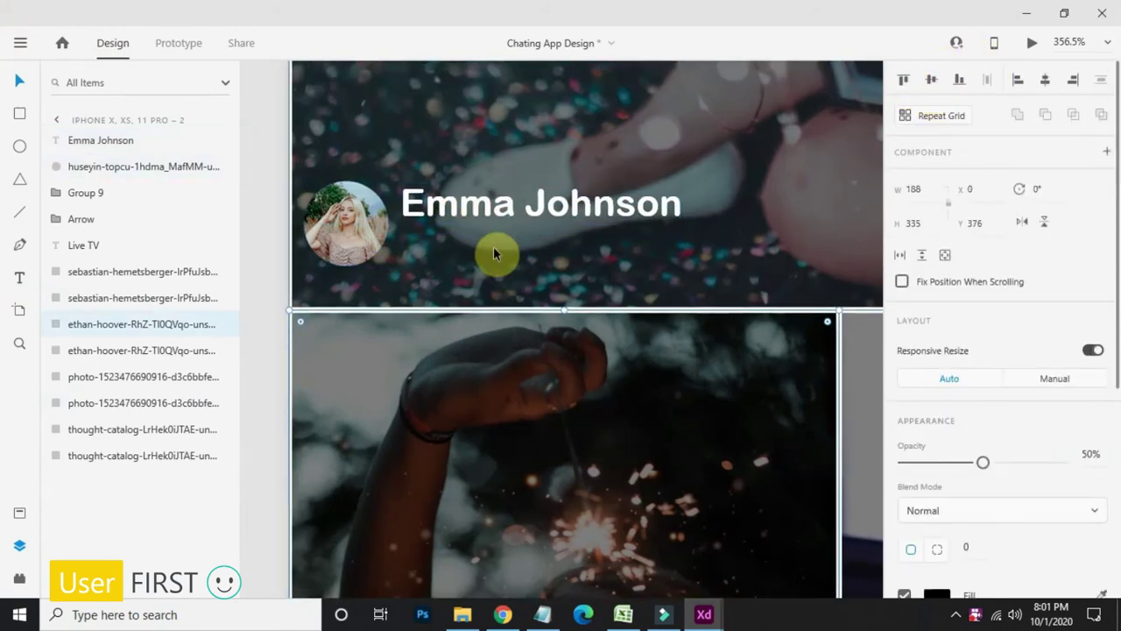
{"action": "left_click", "coordinate": [484, 221]}
{"action": "left_click", "coordinate": [505, 271]}
Step: Add the text 15:32 and place it just below the name
{"action": "scroll", "coordinate": [490, 254], "scroll_direction": "up", "scroll_amount": 3}
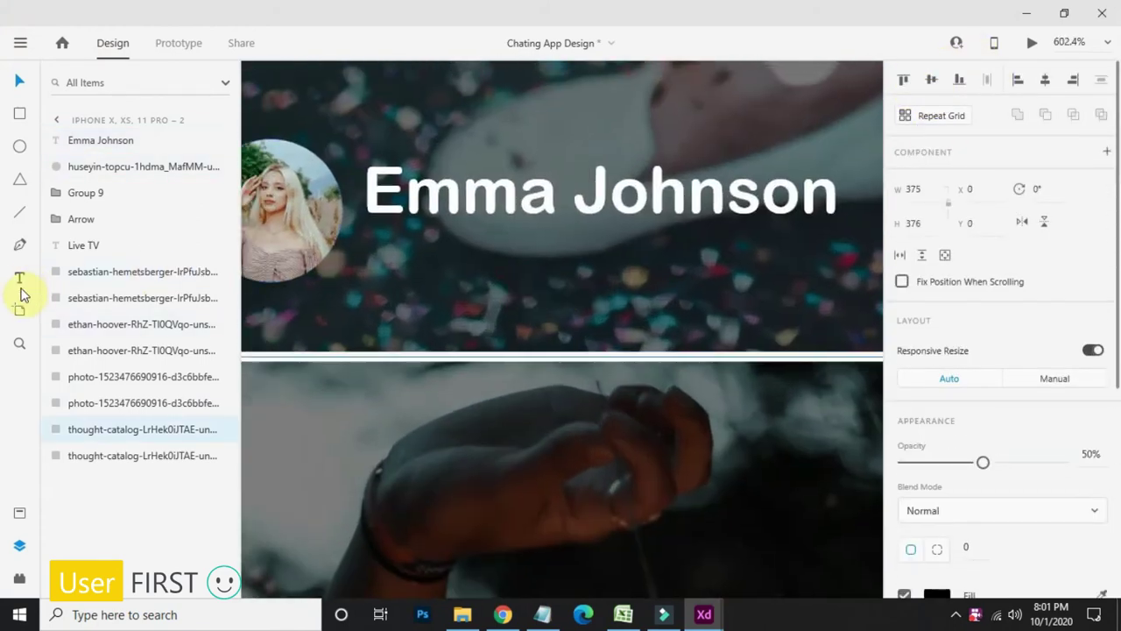
{"action": "left_click", "coordinate": [357, 251]}
{"action": "type", "text": "15:32"}
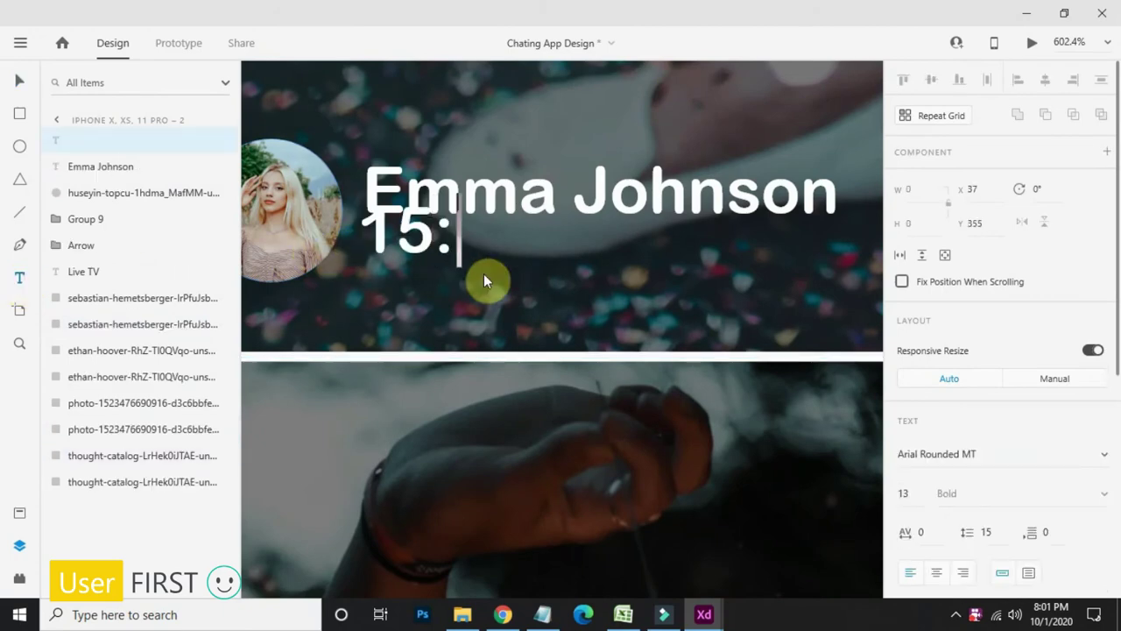
{"action": "left_click", "coordinate": [17, 84]}
{"action": "left_click_drag", "start_coordinate": [451, 257], "coordinate": [483, 293]}
Step: Change the name's font to Segoe UI with the Semibold weight
{"action": "left_click", "coordinate": [469, 208]}
{"action": "scroll", "coordinate": [483, 317], "scroll_direction": "down", "scroll_amount": 6}
{"action": "scroll", "coordinate": [481, 289], "scroll_direction": "up", "scroll_amount": 3}
{"action": "left_click", "coordinate": [993, 456]}
{"action": "type", "text": "Segoe MDL2 Assets"}
{"action": "key", "text": "Return"}
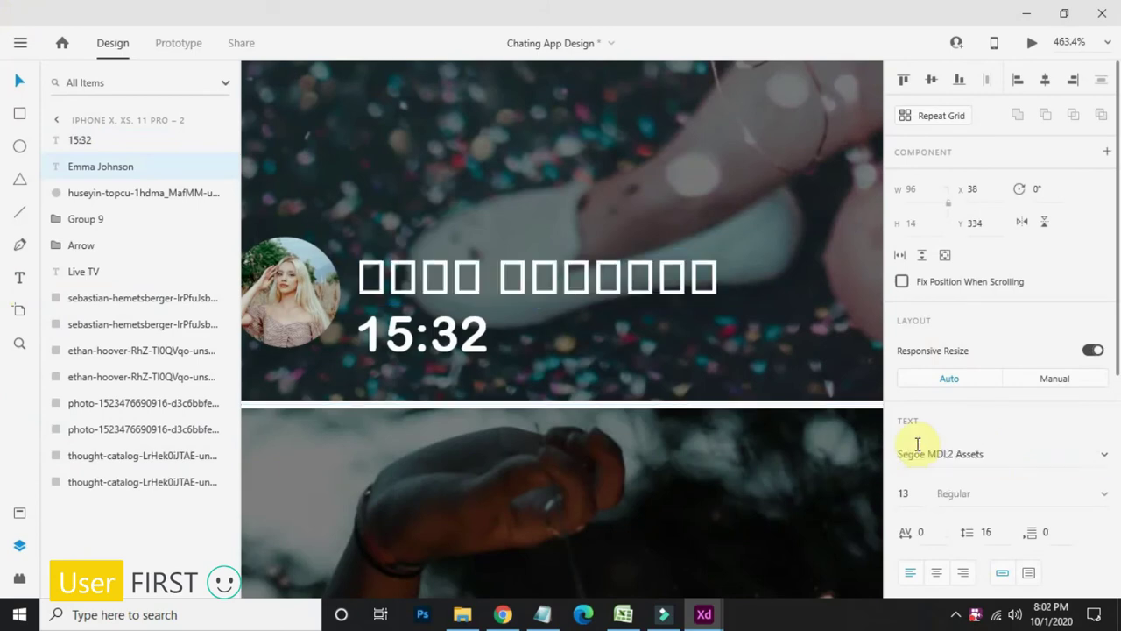
{"action": "left_click", "coordinate": [920, 450]}
{"action": "key", "text": "Down"}
{"action": "key", "text": "Down"}
{"action": "key", "text": "Down"}
{"action": "key", "text": "Down"}
{"action": "left_click", "coordinate": [441, 321]}
{"action": "left_click", "coordinate": [428, 293]}
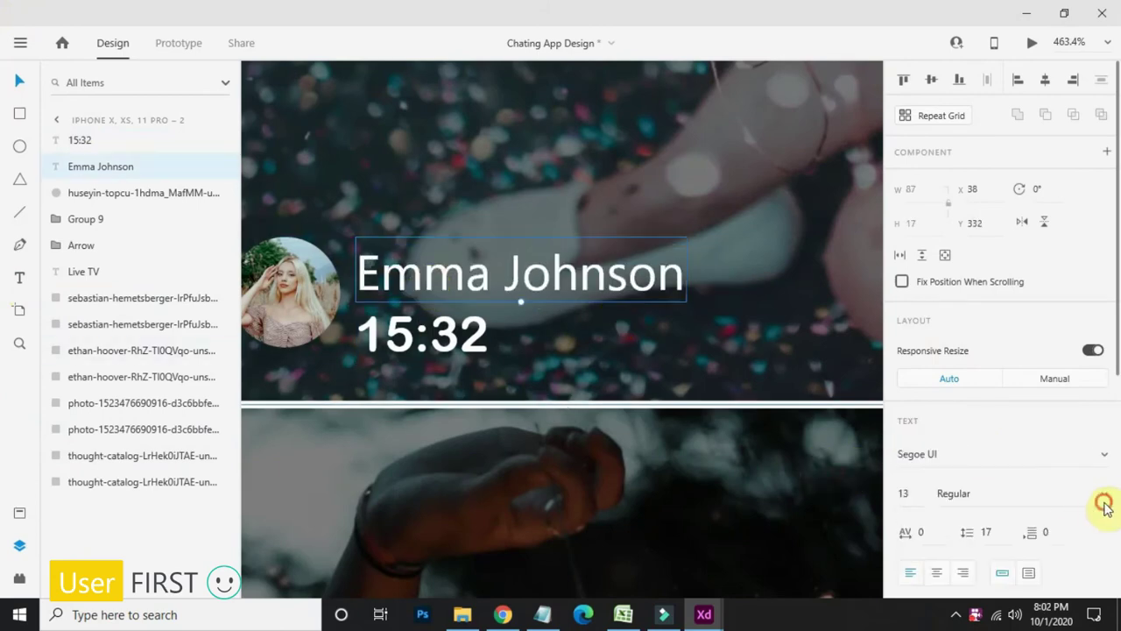
{"action": "left_click", "coordinate": [1101, 495]}
{"action": "left_click", "coordinate": [1000, 405]}
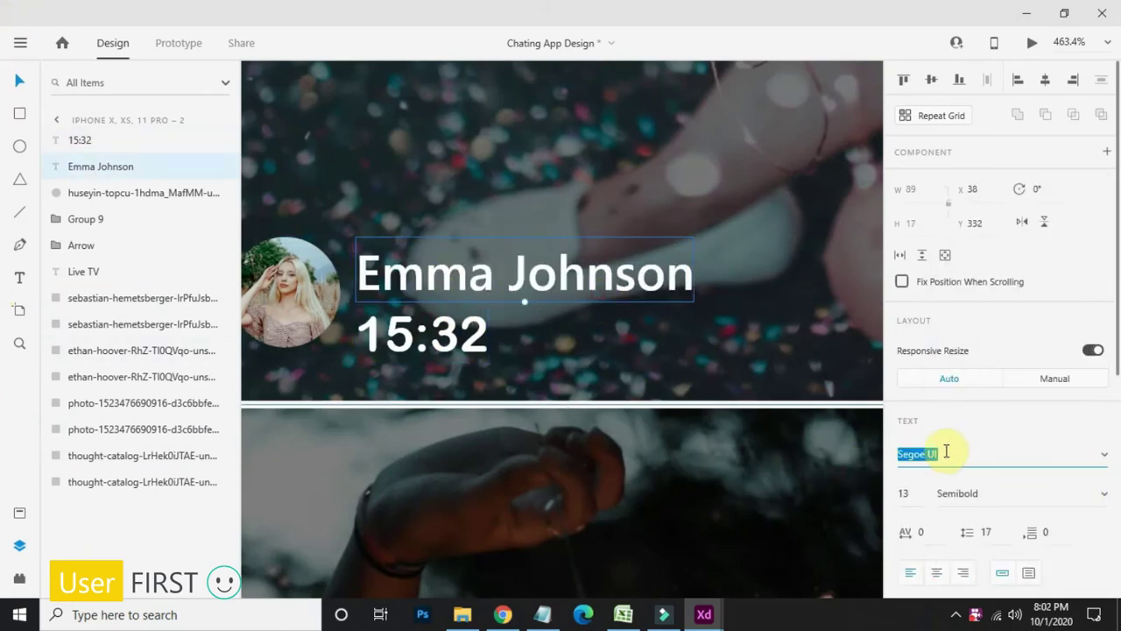
Step: Set the 15:32 text to Segoe UI Regular at size 11 and keep it tucked under the name
{"action": "left_click", "coordinate": [447, 347]}
{"action": "type", "text": "Segoe UI"}
{"action": "key", "text": "Return"}
{"action": "left_click", "coordinate": [1101, 496]}
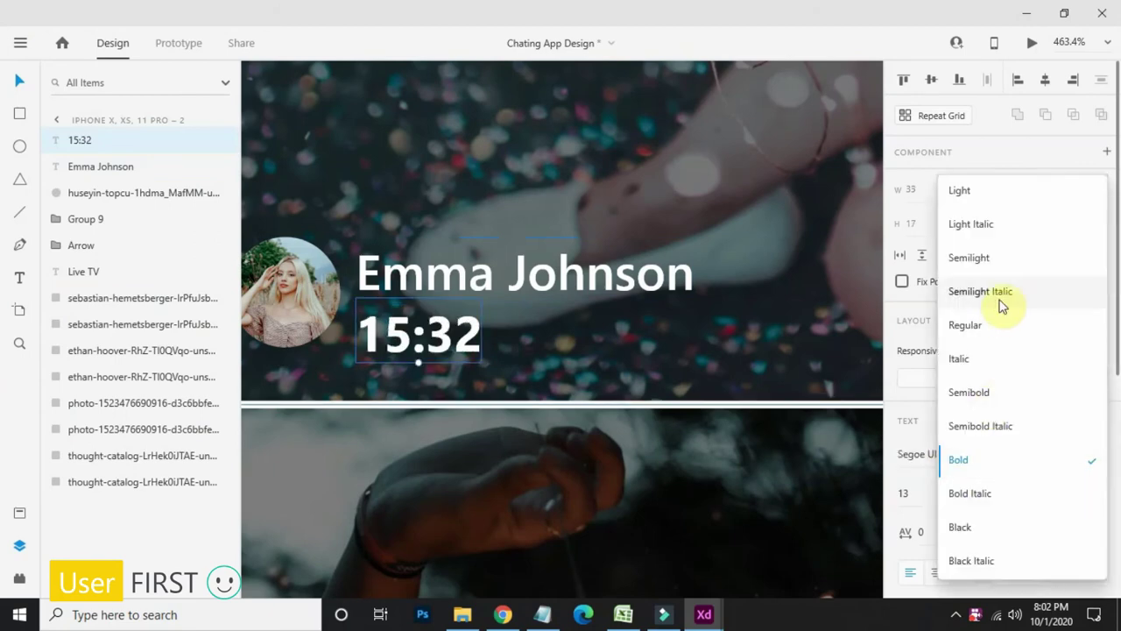
{"action": "left_click", "coordinate": [833, 316]}
{"action": "left_click", "coordinate": [366, 353]}
{"action": "left_click", "coordinate": [1103, 493]}
{"action": "left_click", "coordinate": [955, 321]}
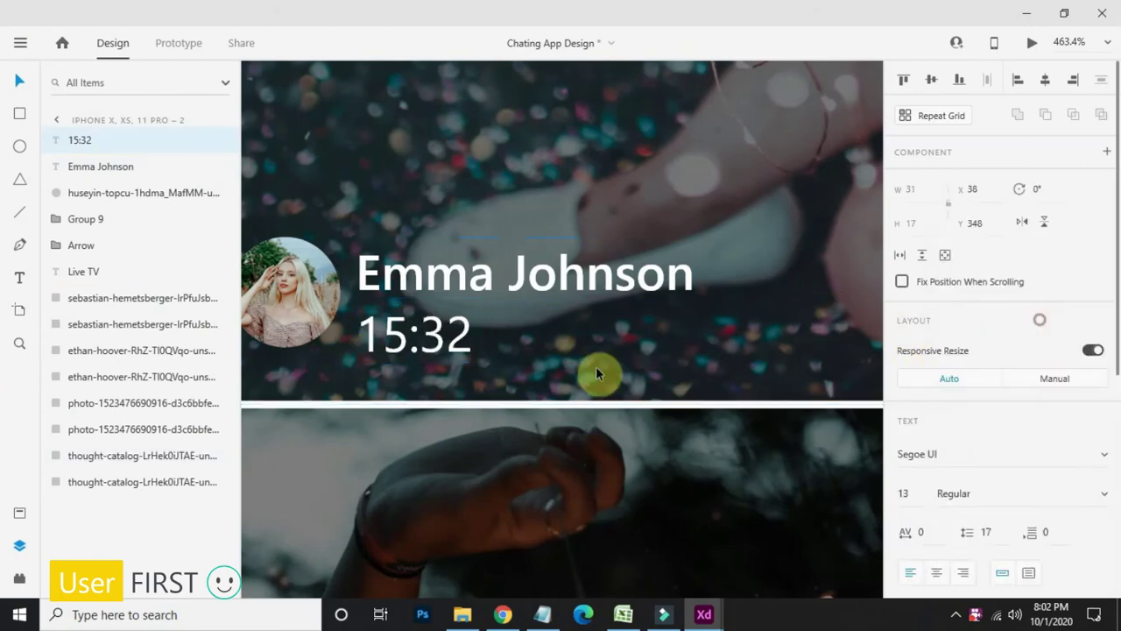
{"action": "scroll", "coordinate": [595, 368], "scroll_direction": "up", "scroll_amount": 5}
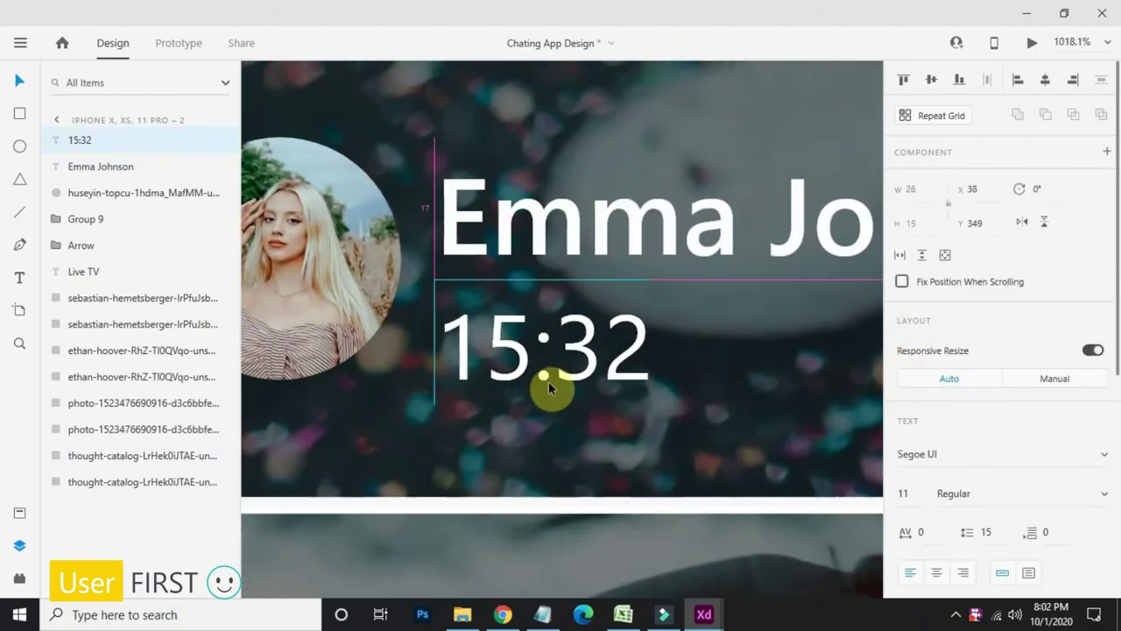
Step: Move the white eye icon from above the artboard to the right of the 15:32 text, at about X 71, Y 353
{"action": "scroll", "coordinate": [551, 386], "scroll_direction": "down", "scroll_amount": 10}
{"action": "left_click_drag", "start_coordinate": [638, 382], "coordinate": [549, 548]}
{"action": "scroll", "coordinate": [548, 549], "scroll_direction": "down", "scroll_amount": 2}
{"action": "left_click_drag", "start_coordinate": [486, 321], "coordinate": [541, 536]}
{"action": "scroll", "coordinate": [529, 437], "scroll_direction": "up", "scroll_amount": 10}
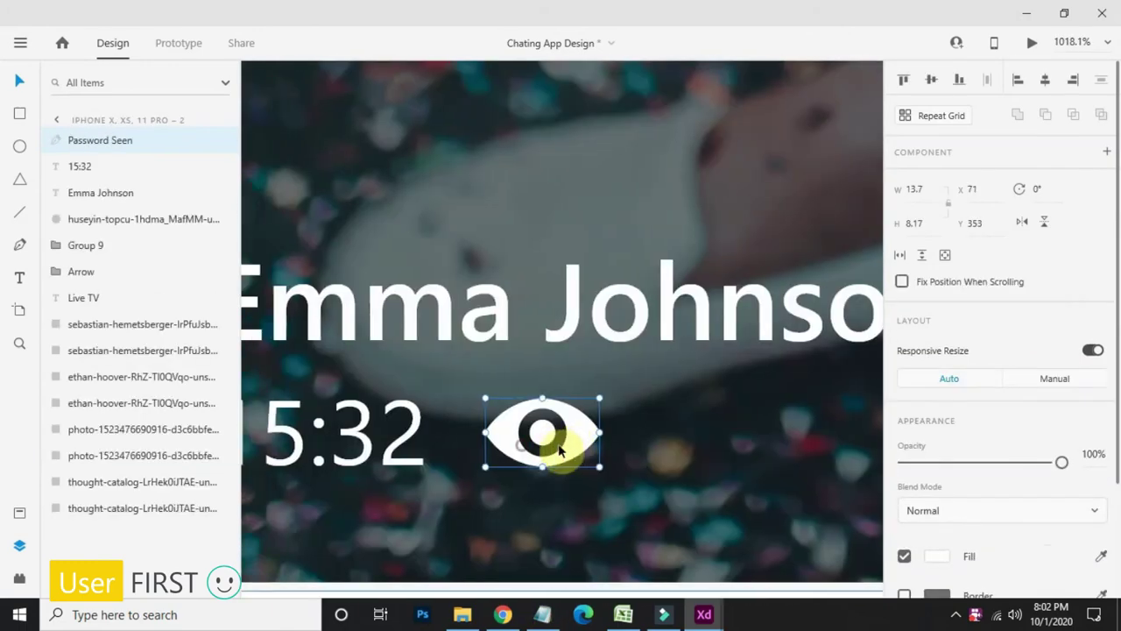
Step: Align the eye icon and the 15:32 text along their vertical middles
{"action": "left_click", "coordinate": [603, 490]}
{"action": "scroll", "coordinate": [646, 505], "scroll_direction": "down", "scroll_amount": 1}
{"action": "left_click", "coordinate": [468, 473], "text": "shift"}
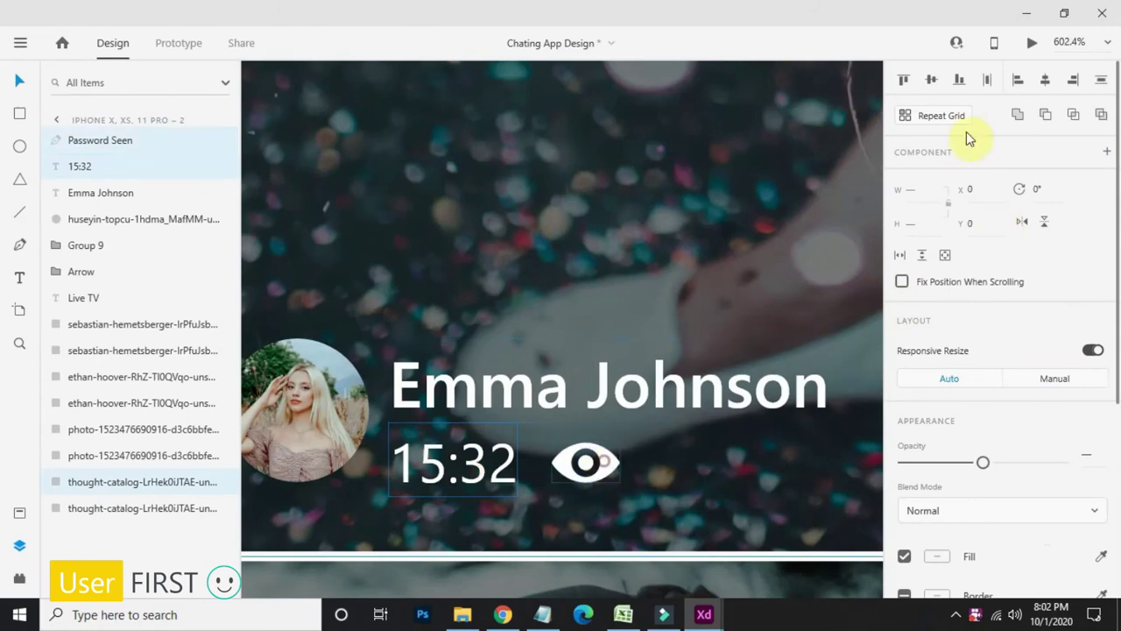
{"action": "left_click", "coordinate": [677, 458], "text": "shift"}
{"action": "left_click", "coordinate": [692, 524]}
Step: Duplicate the 15:32 text to the right of the eye icon at X 92 and change the copy to 1,504
{"action": "scroll", "coordinate": [689, 526], "scroll_direction": "up", "scroll_amount": 3}
{"action": "scroll", "coordinate": [683, 504], "scroll_direction": "right", "scroll_amount": 1}
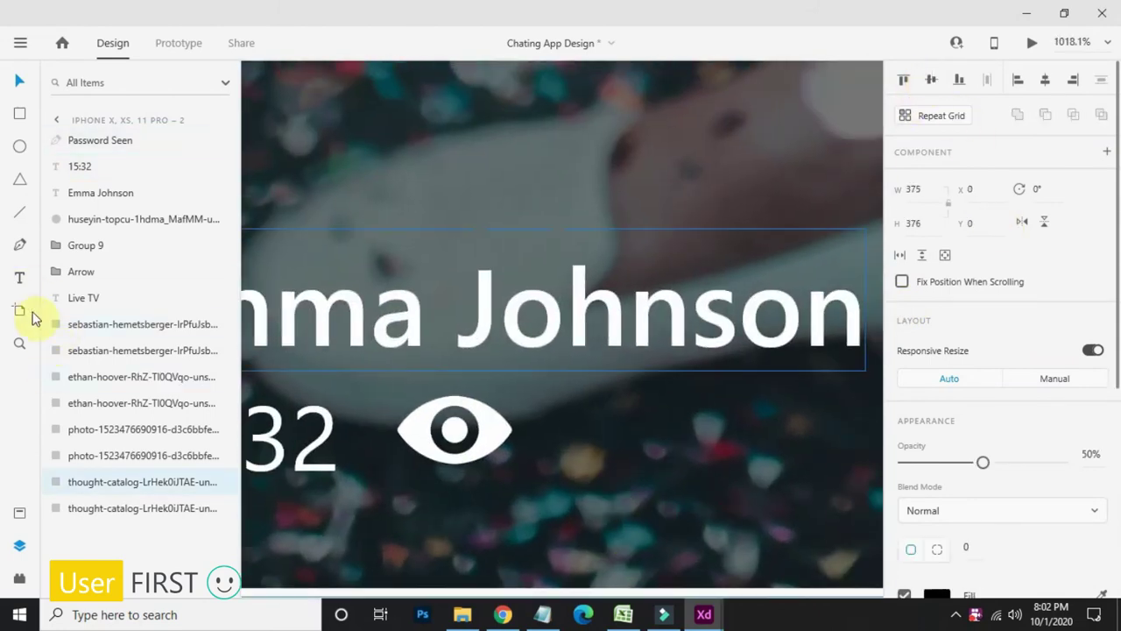
{"action": "scroll", "coordinate": [407, 441], "scroll_direction": "left", "scroll_amount": 3}
{"action": "left_click", "coordinate": [408, 440]}
{"action": "key", "text": "ctrl+d"}
{"action": "left_click_drag", "start_coordinate": [529, 473], "coordinate": [694, 436]}
{"action": "double_click", "coordinate": [661, 444]}
{"action": "type", "text": "1,"}
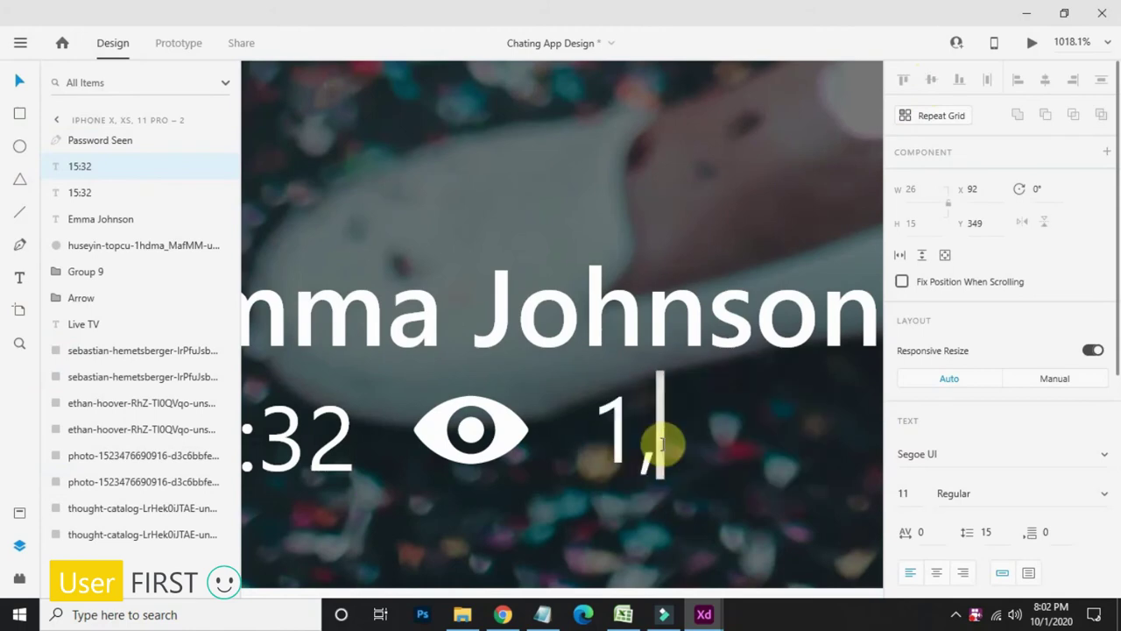
{"action": "type", "text": "504"}
{"action": "key", "text": "Escape"}
{"action": "scroll", "coordinate": [725, 534], "scroll_direction": "down", "scroll_amount": 3}
{"action": "left_click_drag", "start_coordinate": [727, 533], "coordinate": [634, 494]}
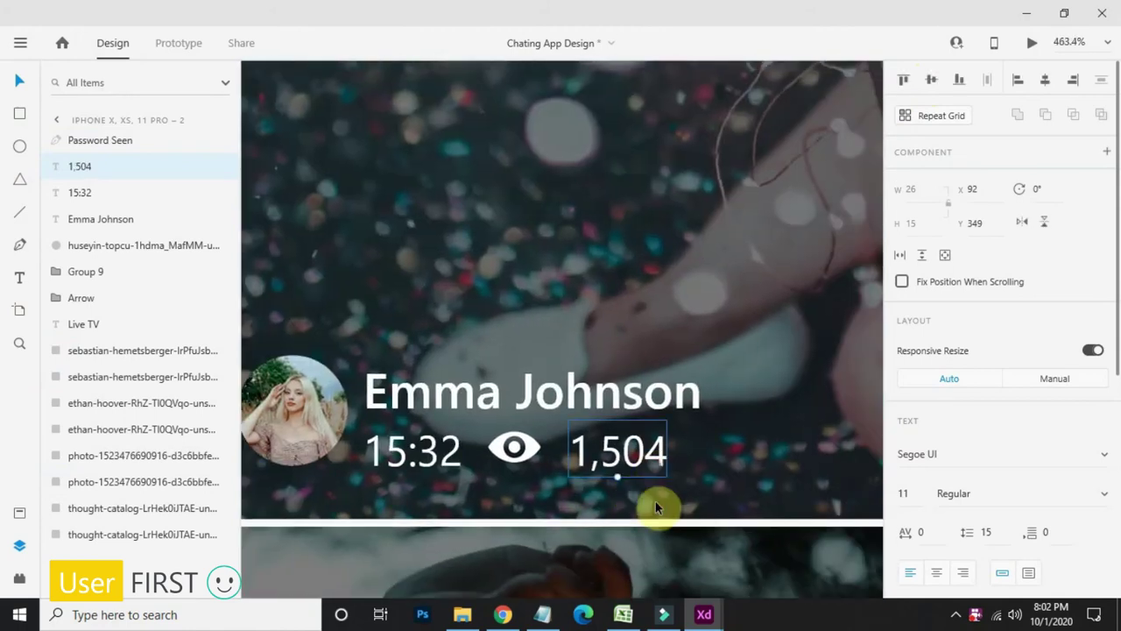
Step: Group the name, the 15:32 text, the eye icon and the 1,504 text
{"action": "scroll", "coordinate": [654, 500], "scroll_direction": "down", "scroll_amount": 4}
{"action": "left_click_drag", "start_coordinate": [607, 459], "coordinate": [552, 391]}
{"action": "key", "text": "Escape"}
{"action": "left_click", "coordinate": [480, 372]}
{"action": "left_click", "coordinate": [464, 393], "text": "shift"}
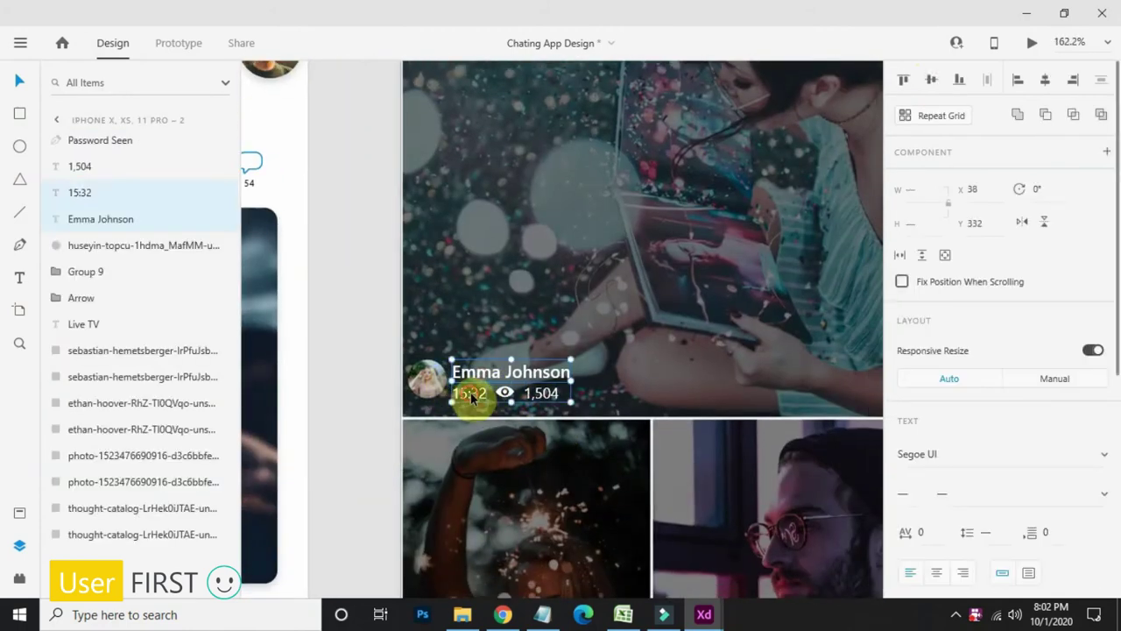
{"action": "left_click", "coordinate": [507, 393], "text": "shift"}
{"action": "left_click", "coordinate": [541, 394], "text": "shift"}
{"action": "right_click", "coordinate": [84, 151]}
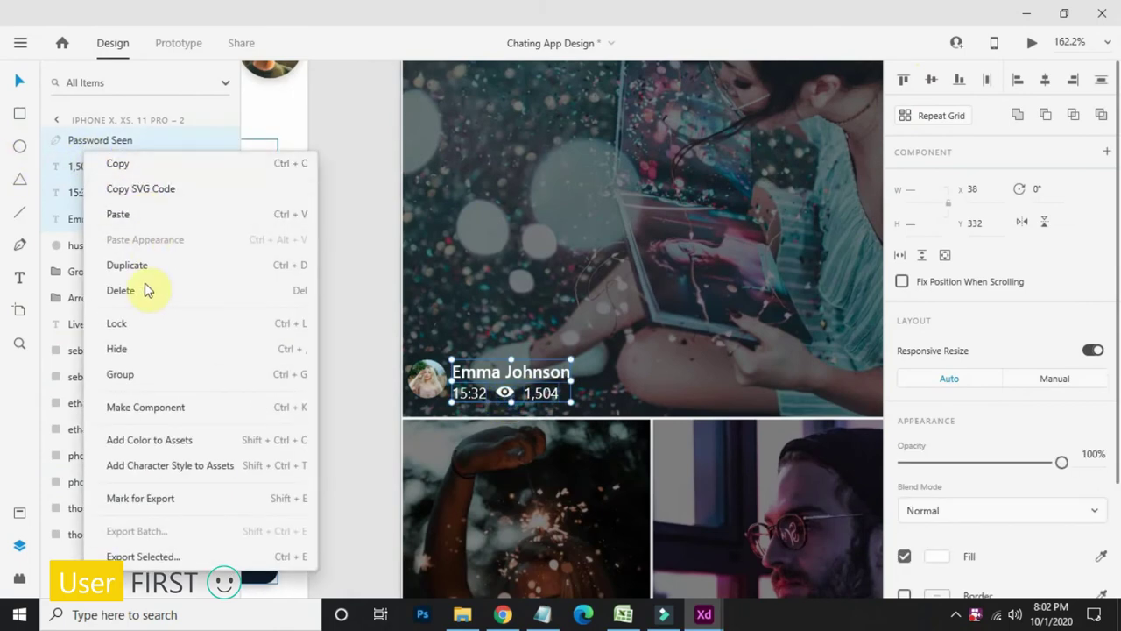
{"action": "left_click", "coordinate": [120, 374]}
Step: Enlarge the profile photo and text group together to 153 by 41 at X 12, Y 324, and group them
{"action": "left_click", "coordinate": [429, 385], "text": "shift"}
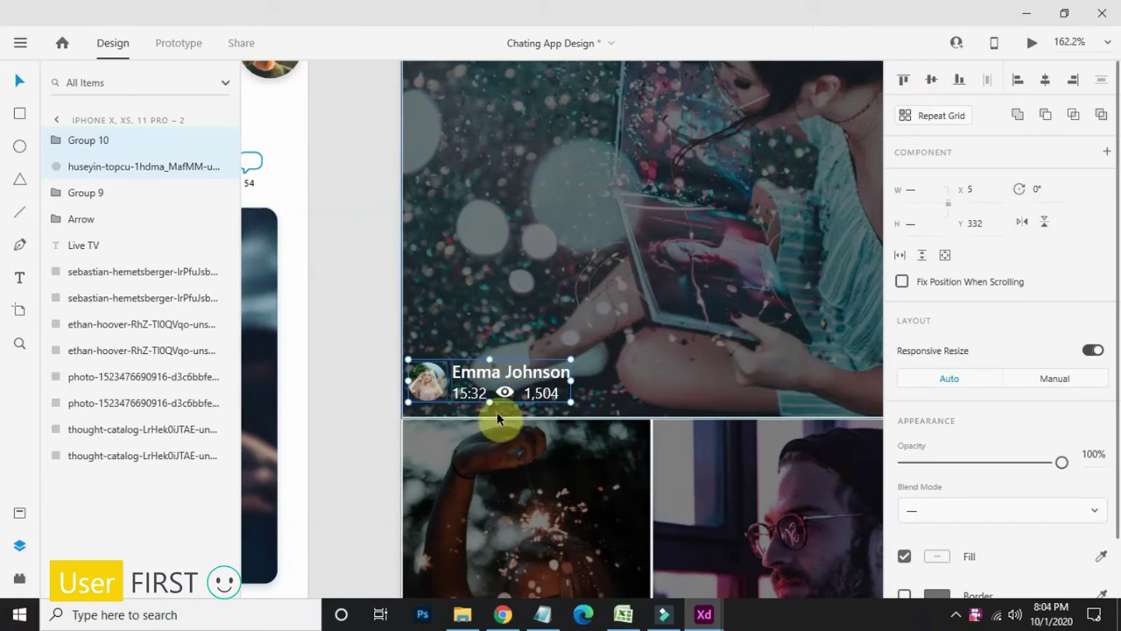
{"action": "left_click_drag", "start_coordinate": [430, 384], "coordinate": [433, 383]}
{"action": "left_click_drag", "start_coordinate": [579, 361], "coordinate": [623, 346]}
{"action": "scroll", "coordinate": [639, 354], "scroll_direction": "down", "scroll_amount": 5}
{"action": "scroll", "coordinate": [631, 348], "scroll_direction": "up", "scroll_amount": 6}
{"action": "left_click_drag", "start_coordinate": [731, 337], "coordinate": [695, 275]}
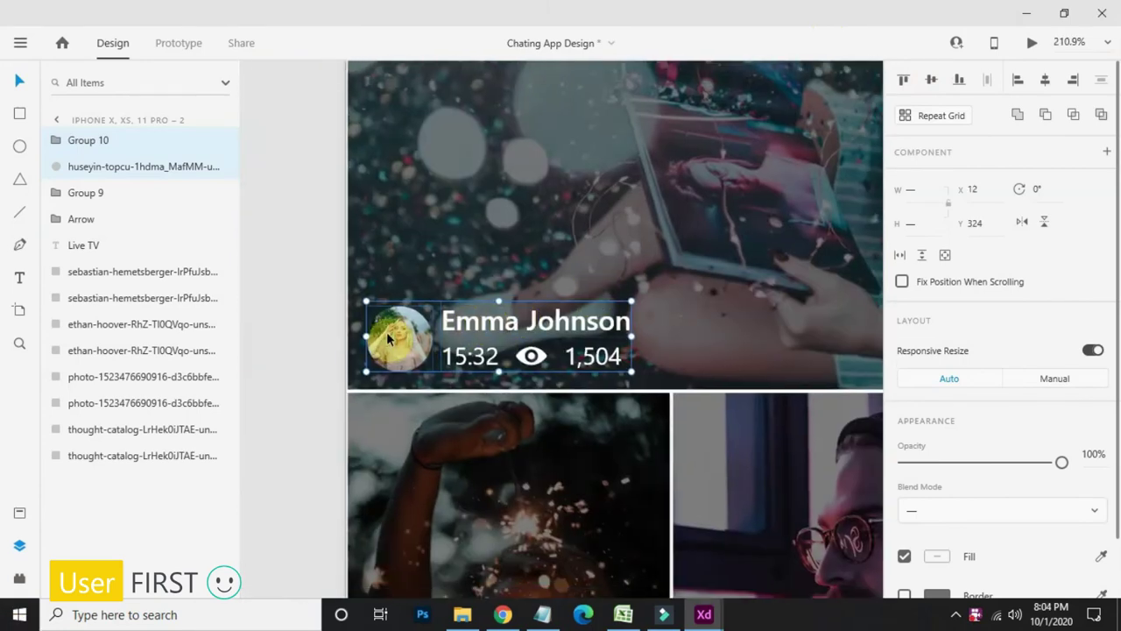
{"action": "right_click", "coordinate": [388, 338]}
{"action": "left_click", "coordinate": [488, 273]}
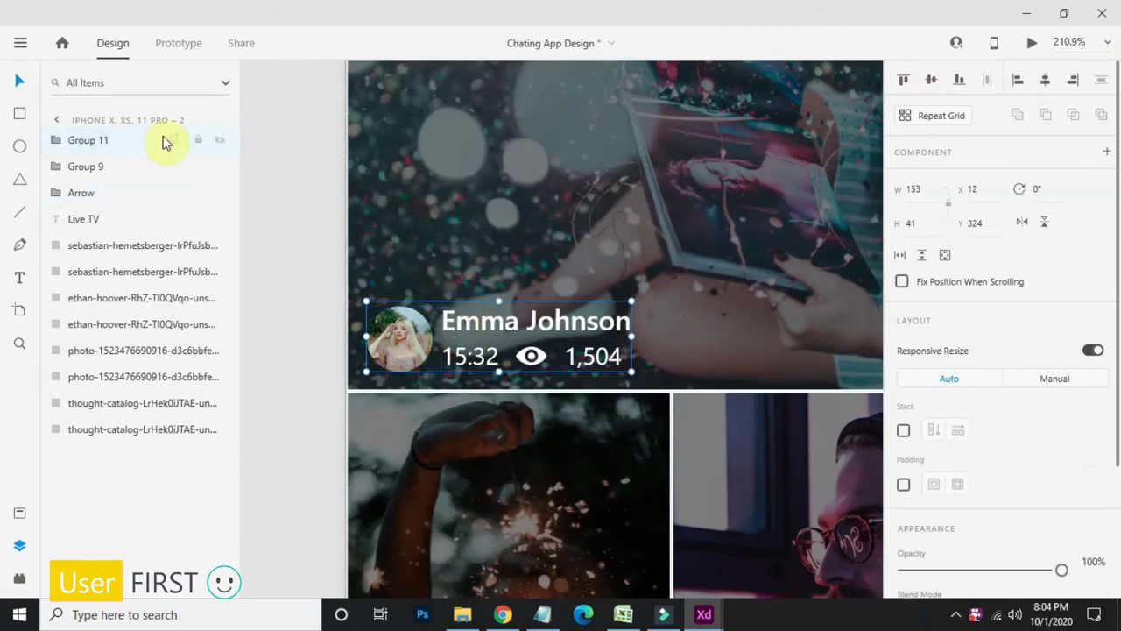
Step: Duplicate the streamer label group and place the copy at X 12, Y 657 on the sparkler portrait photo
{"action": "right_click", "coordinate": [163, 140]}
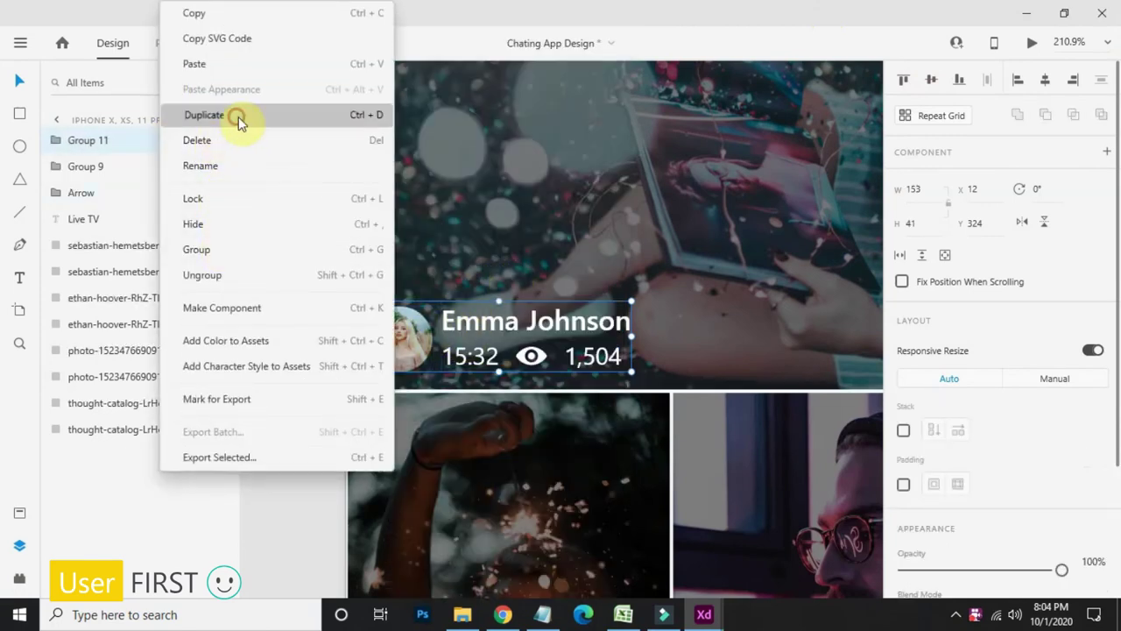
{"action": "left_click", "coordinate": [238, 118]}
{"action": "left_click_drag", "start_coordinate": [410, 360], "coordinate": [407, 450]}
{"action": "scroll", "coordinate": [418, 337], "scroll_direction": "down", "scroll_amount": 4}
{"action": "left_click", "coordinate": [657, 354]}
{"action": "scroll", "coordinate": [468, 376], "scroll_direction": "up", "scroll_amount": 3}
{"action": "left_click", "coordinate": [473, 372]}
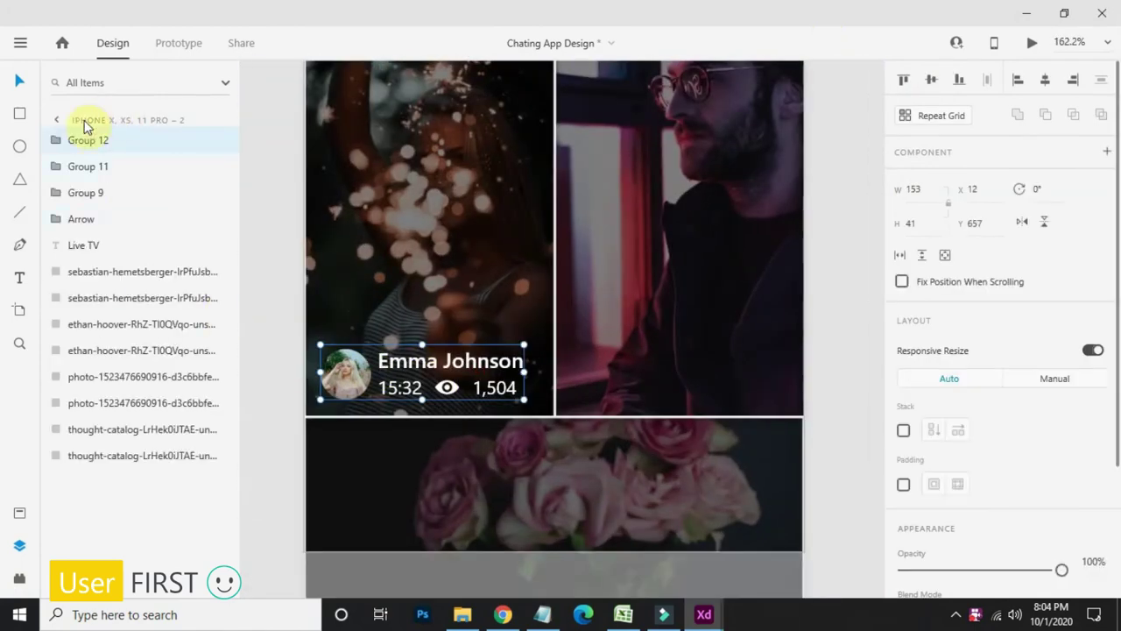
Step: Duplicate the portrait label and place the copy at X 198, Y 657 on the photo of the man with glasses
{"action": "right_click", "coordinate": [85, 127]}
{"action": "left_click", "coordinate": [146, 113]}
{"action": "left_click_drag", "start_coordinate": [388, 395], "coordinate": [579, 366]}
{"action": "left_click_drag", "start_coordinate": [688, 338], "coordinate": [562, 293]}
{"action": "left_click_drag", "start_coordinate": [409, 375], "coordinate": [554, 390]}
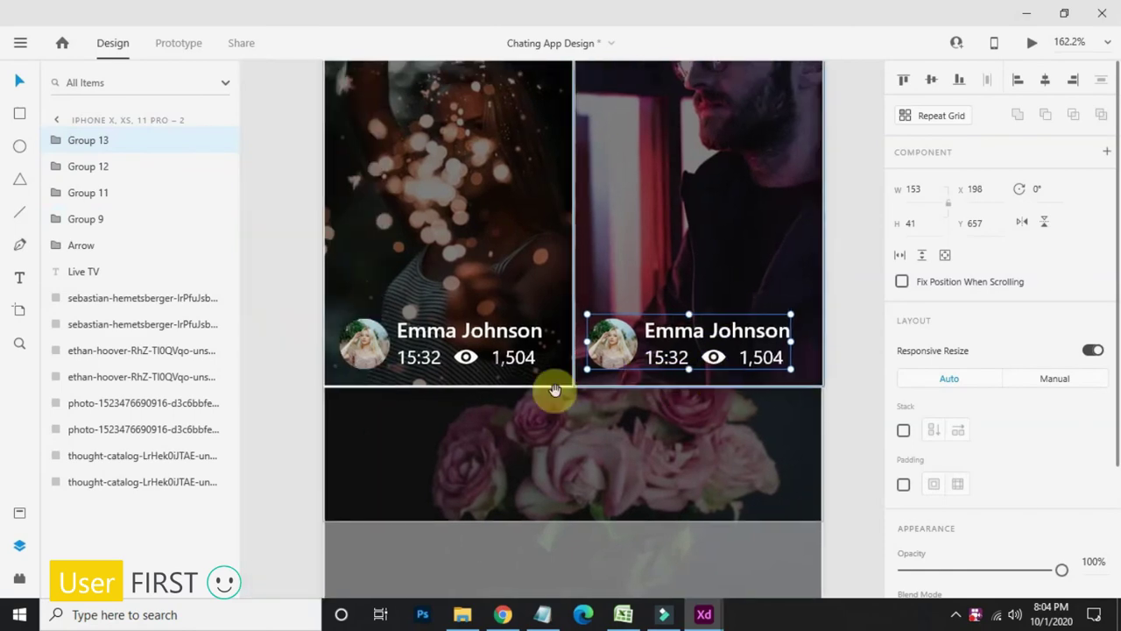
Step: Centre each of the two portrait labels horizontally on its own photo
{"action": "scroll", "coordinate": [604, 338], "scroll_direction": "down", "scroll_amount": 3}
{"action": "left_click_drag", "start_coordinate": [710, 383], "coordinate": [695, 431]}
{"action": "left_click", "coordinate": [755, 385]}
{"action": "left_click_drag", "start_coordinate": [517, 113], "coordinate": [519, 167]}
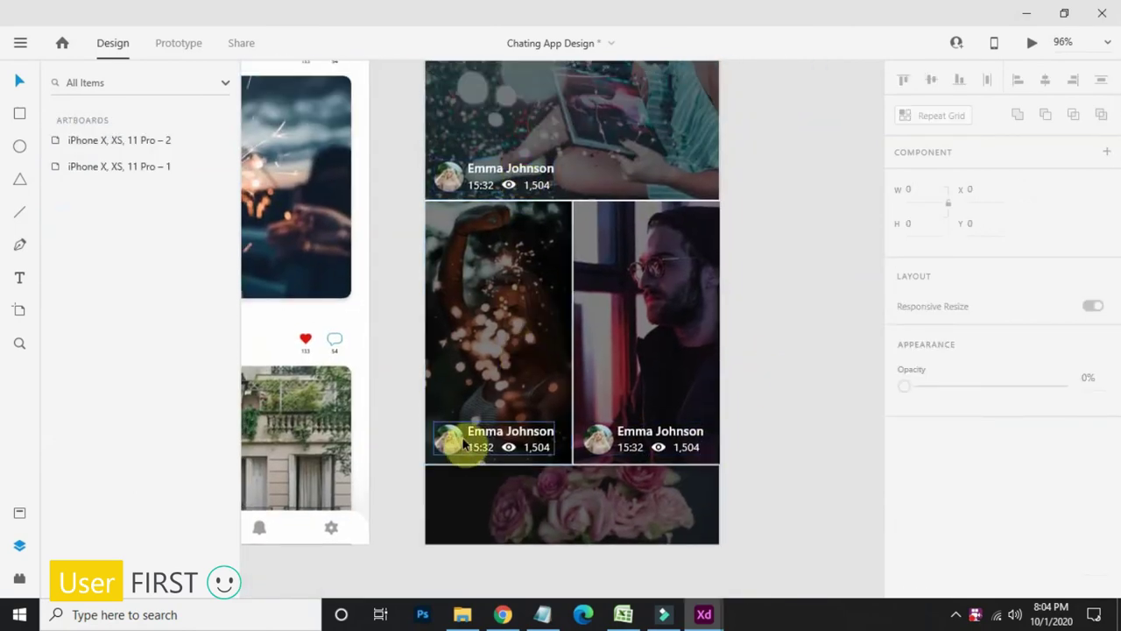
{"action": "left_click", "coordinate": [464, 445]}
{"action": "left_click", "coordinate": [619, 457]}
{"action": "left_click", "coordinate": [620, 449], "text": "shift"}
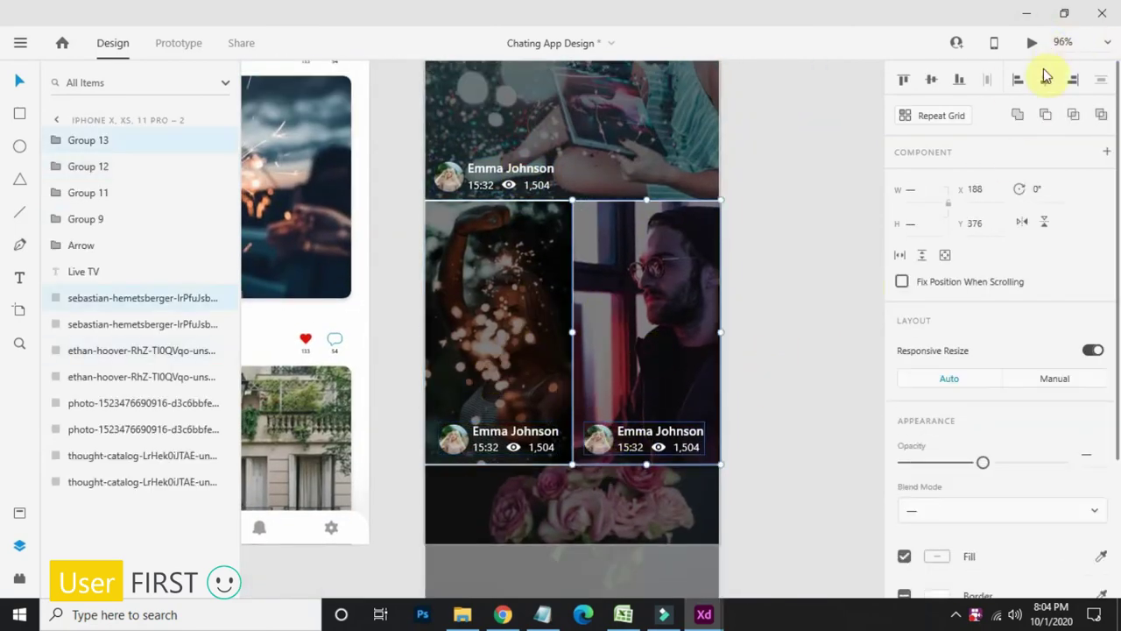
{"action": "left_click", "coordinate": [1045, 80]}
Step: Shift both portrait labels left so each sits equally close to its photo's left edge
{"action": "left_click", "coordinate": [404, 481]}
{"action": "left_click", "coordinate": [479, 452]}
{"action": "left_click", "coordinate": [606, 449]}
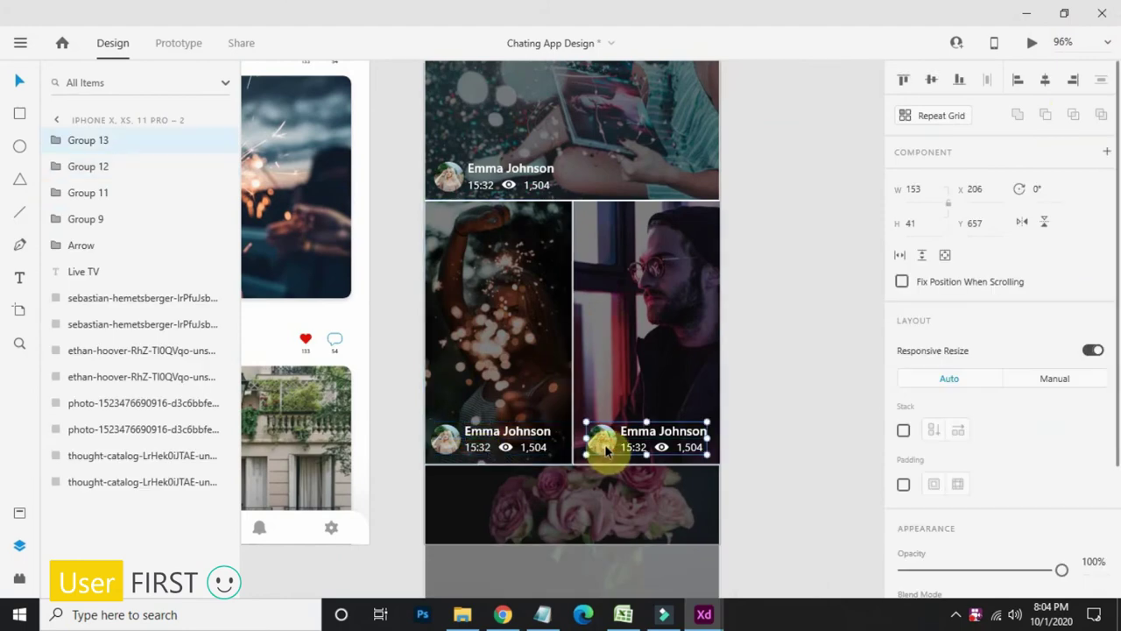
{"action": "key", "text": "Escape"}
Step: Replace the streamer's name in the sparkler photo's label with a different full name
{"action": "scroll", "coordinate": [490, 447], "scroll_direction": "up", "scroll_amount": 3}
{"action": "double_click", "coordinate": [509, 387]}
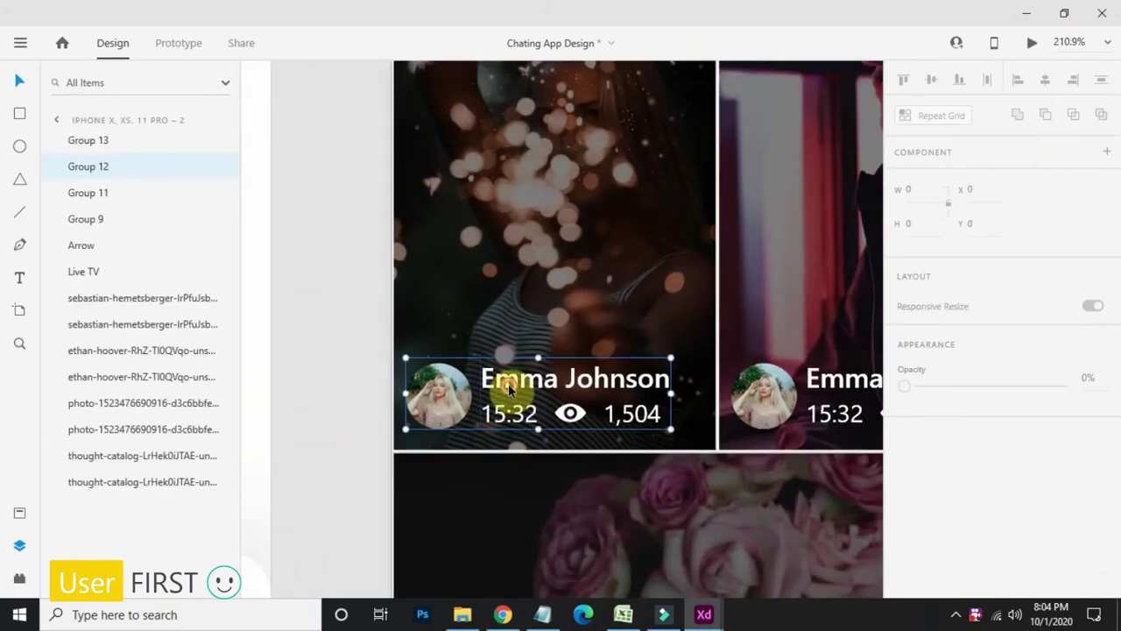
{"action": "double_click", "coordinate": [510, 385]}
{"action": "double_click", "coordinate": [480, 378]}
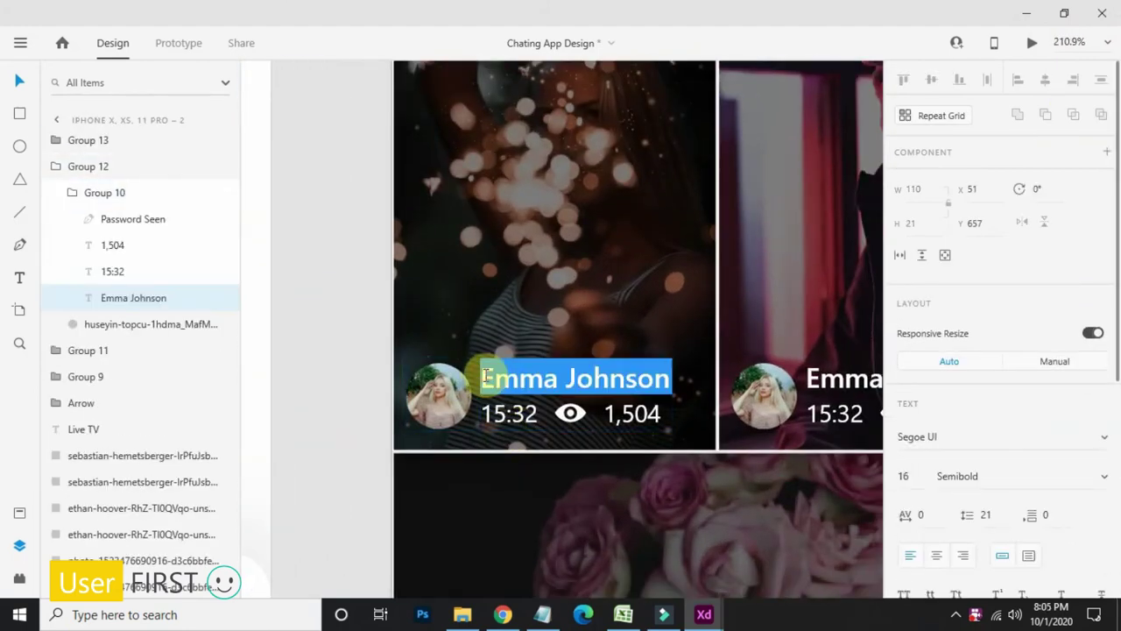
{"action": "key", "text": "BackSpace"}
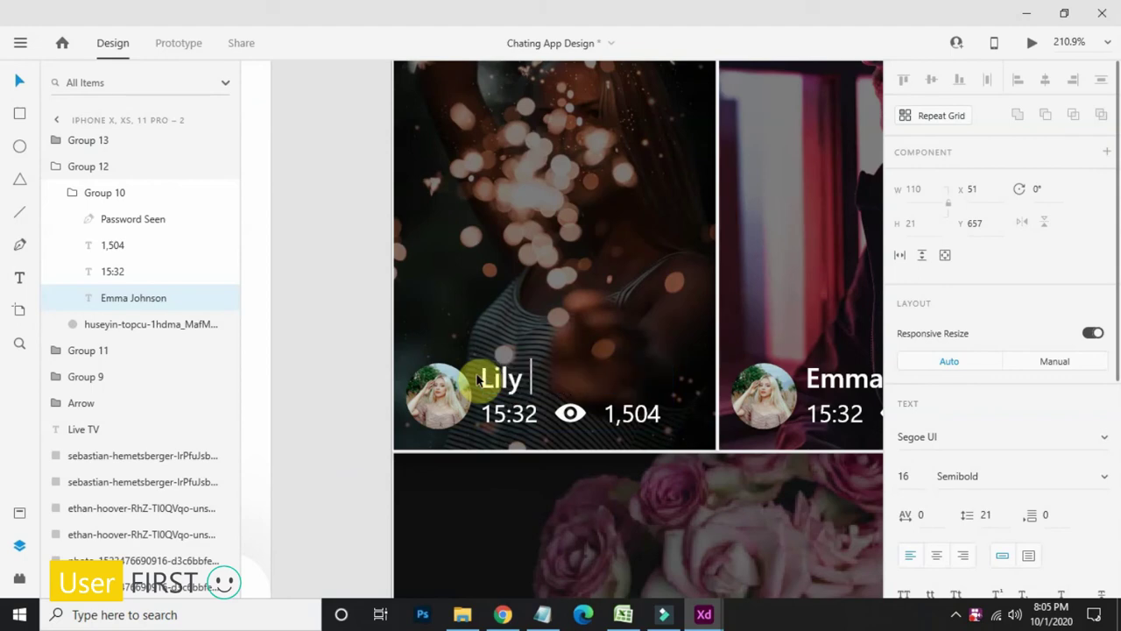
{"action": "double_click", "coordinate": [507, 368]}
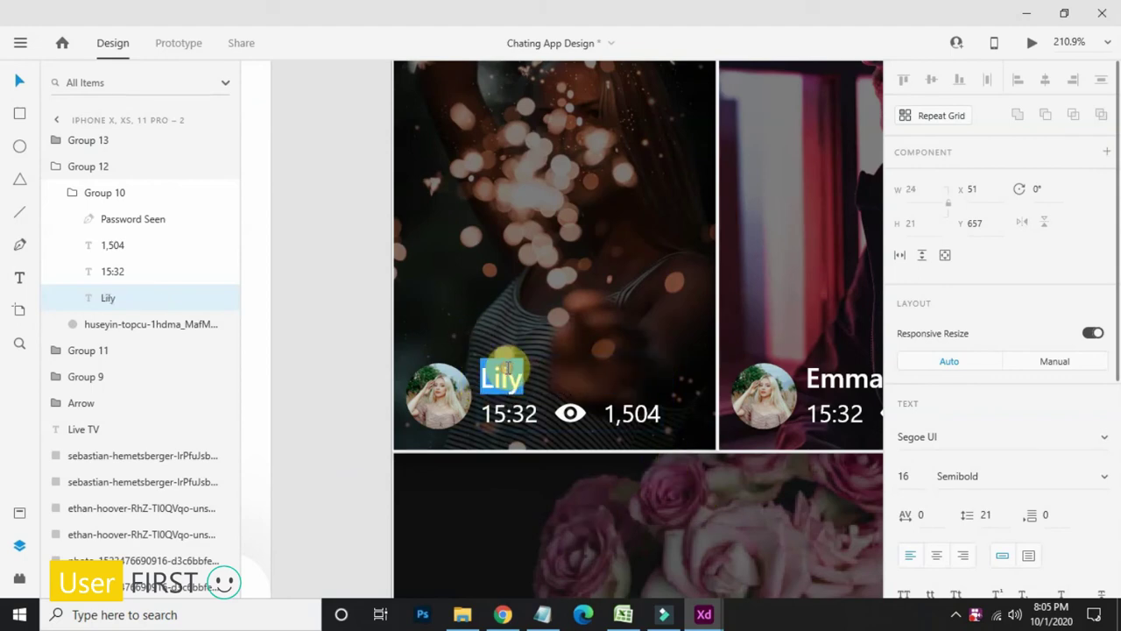
Step: Change the streamer's name in the label on the man's photo to the author's name used on the Post screen
{"action": "scroll", "coordinate": [567, 289], "scroll_direction": "right", "scroll_amount": 5}
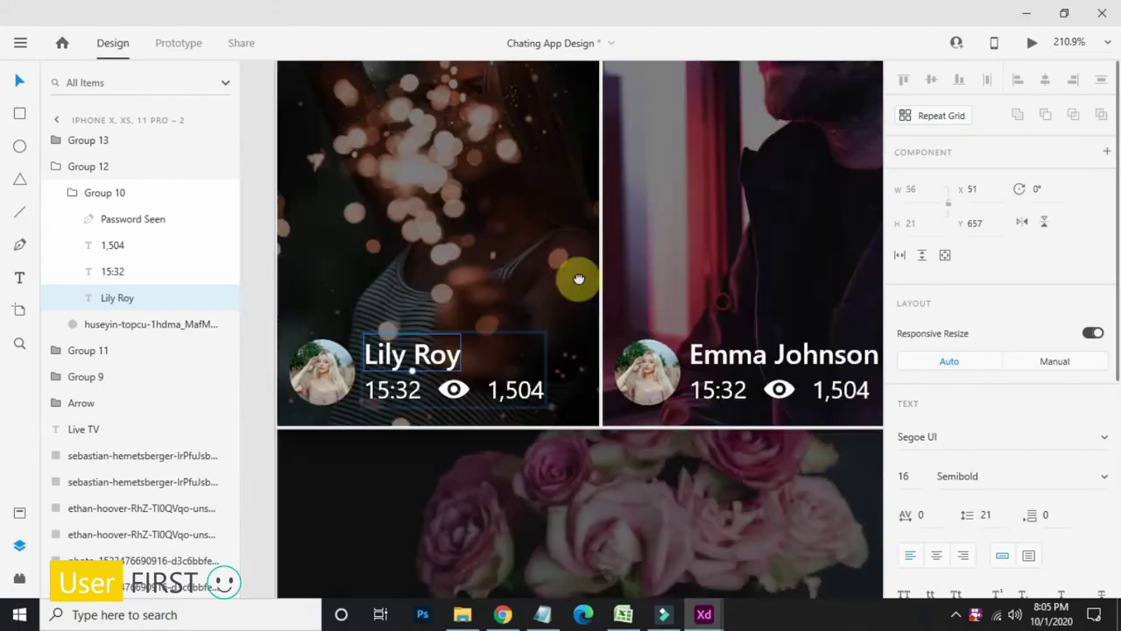
{"action": "scroll", "coordinate": [555, 328], "scroll_direction": "up", "scroll_amount": 2}
{"action": "double_click", "coordinate": [553, 325]}
{"action": "left_click", "coordinate": [535, 477]}
{"action": "scroll", "coordinate": [442, 242], "scroll_direction": "down", "scroll_amount": 5}
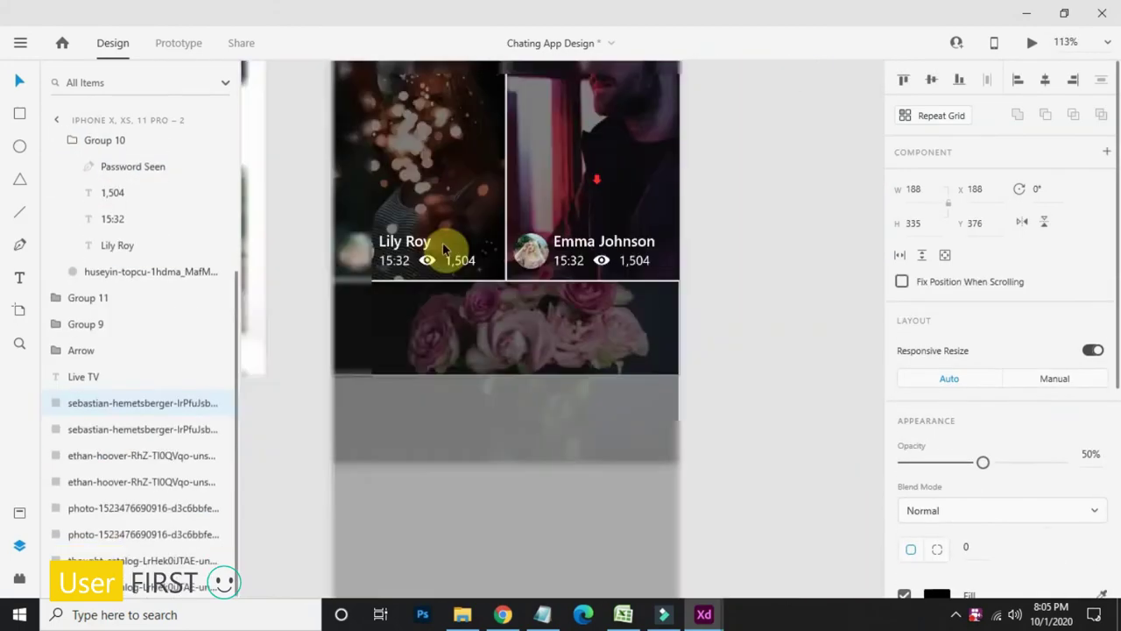
{"action": "scroll", "coordinate": [443, 241], "scroll_direction": "left", "scroll_amount": 4}
{"action": "double_click", "coordinate": [469, 123]}
{"action": "scroll", "coordinate": [541, 254], "scroll_direction": "right", "scroll_amount": 5}
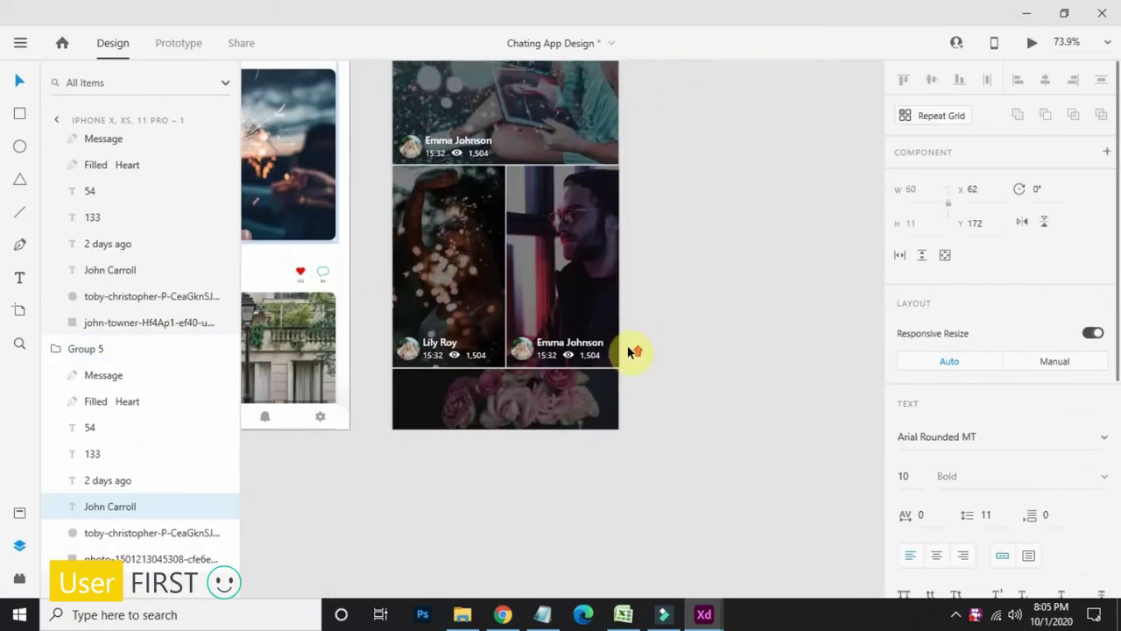
{"action": "scroll", "coordinate": [634, 350], "scroll_direction": "up", "scroll_amount": 5}
{"action": "double_click", "coordinate": [508, 329]}
{"action": "type", "text": "John Carroll"}
Step: Set the sparkler photo label's time to 10:12 and its view count to 856
{"action": "scroll", "coordinate": [610, 350], "scroll_direction": "left", "scroll_amount": 5}
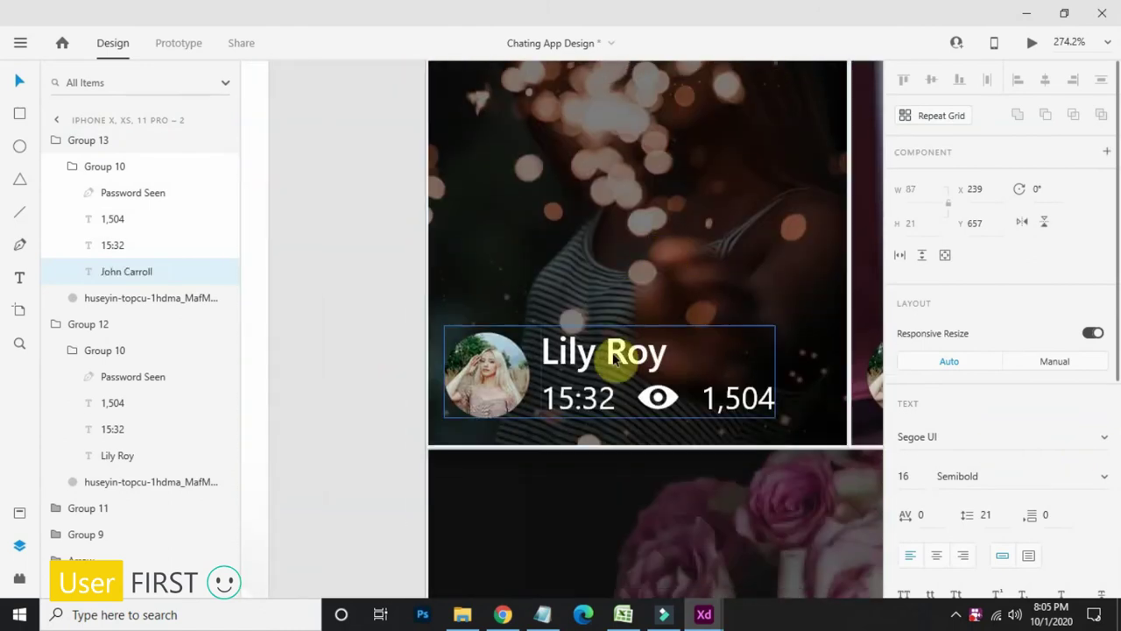
{"action": "double_click", "coordinate": [580, 398]}
{"action": "double_click", "coordinate": [555, 400]}
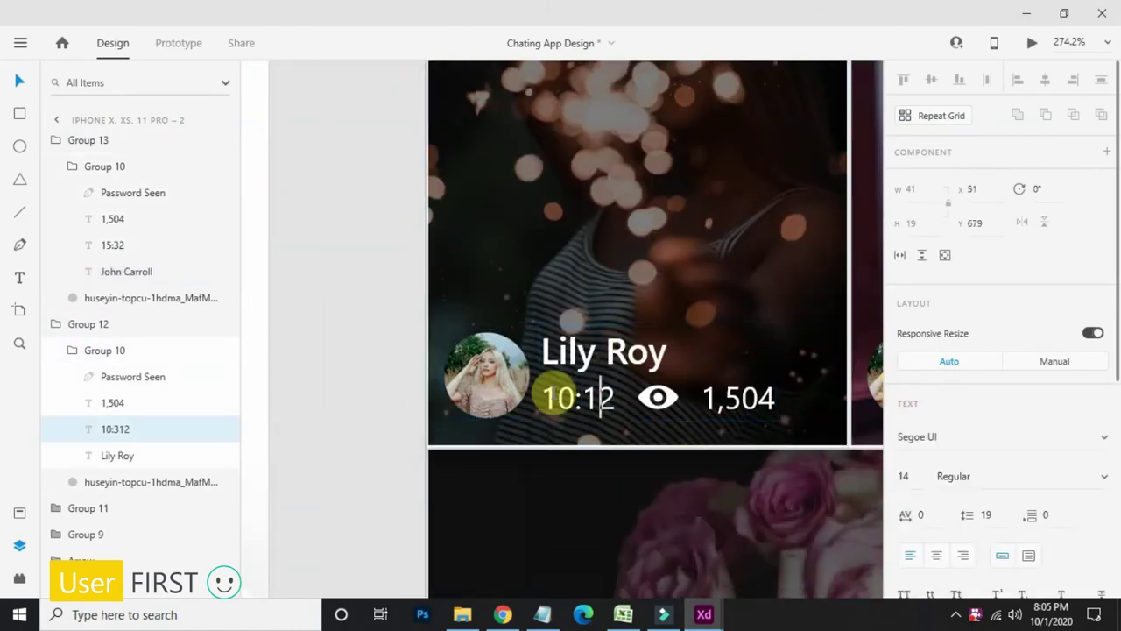
{"action": "double_click", "coordinate": [734, 399]}
{"action": "type", "text": "8"}
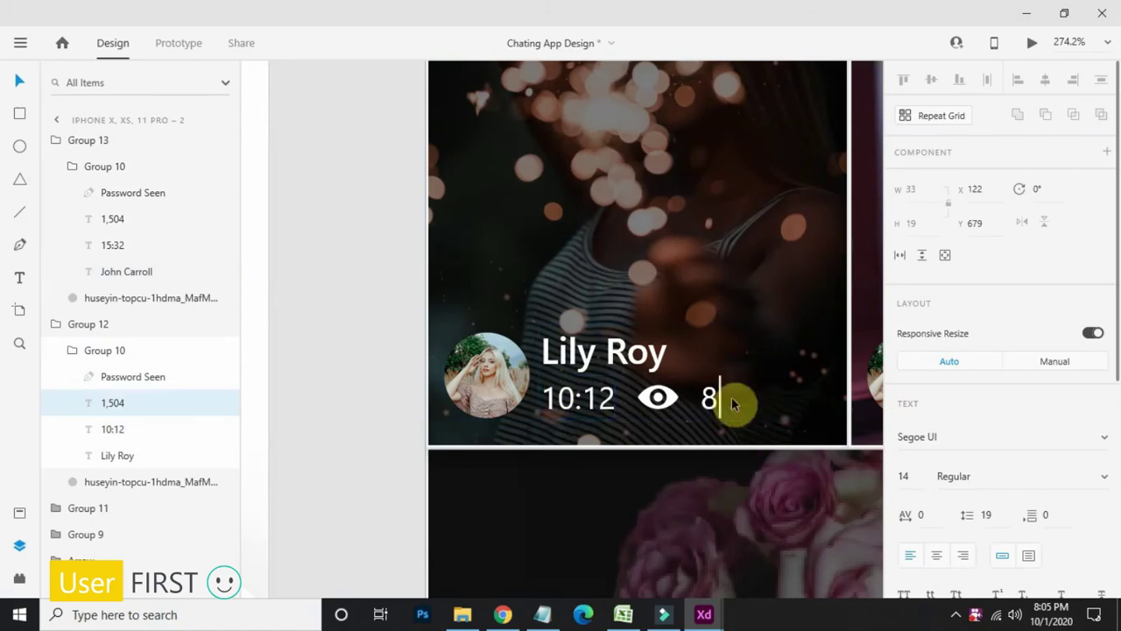
{"action": "type", "text": "56"}
{"action": "key", "text": "Escape"}
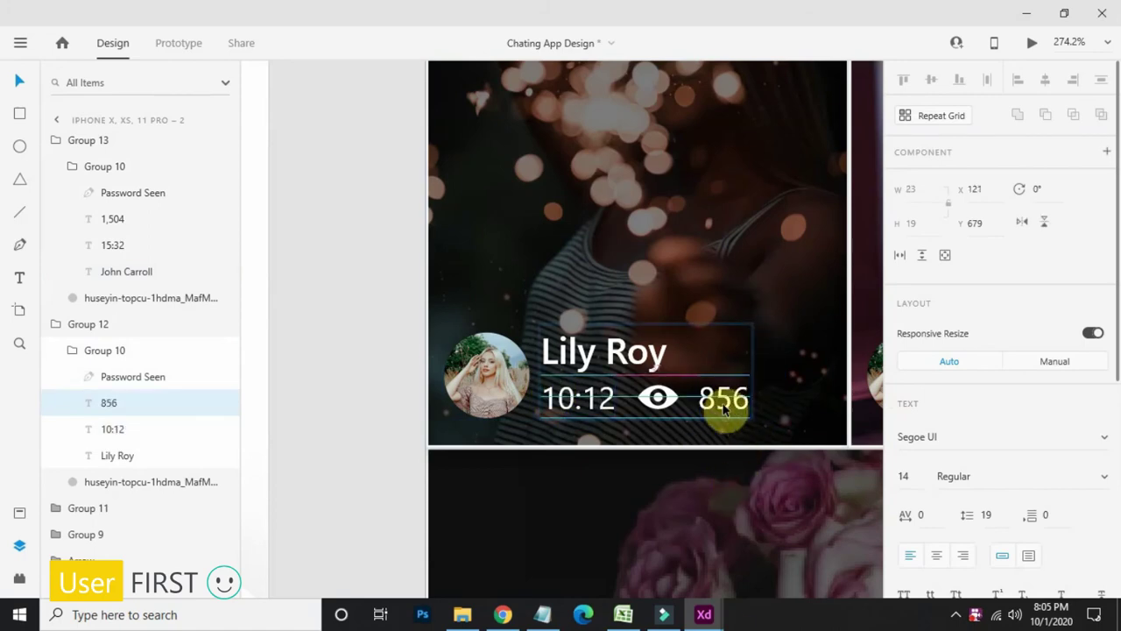
Step: Set the time on the man's photo label to 07:18 and its view count to 506, nudging the count to X 308
{"action": "scroll", "coordinate": [665, 376], "scroll_direction": "right", "scroll_amount": 5}
{"action": "left_click", "coordinate": [613, 351]}
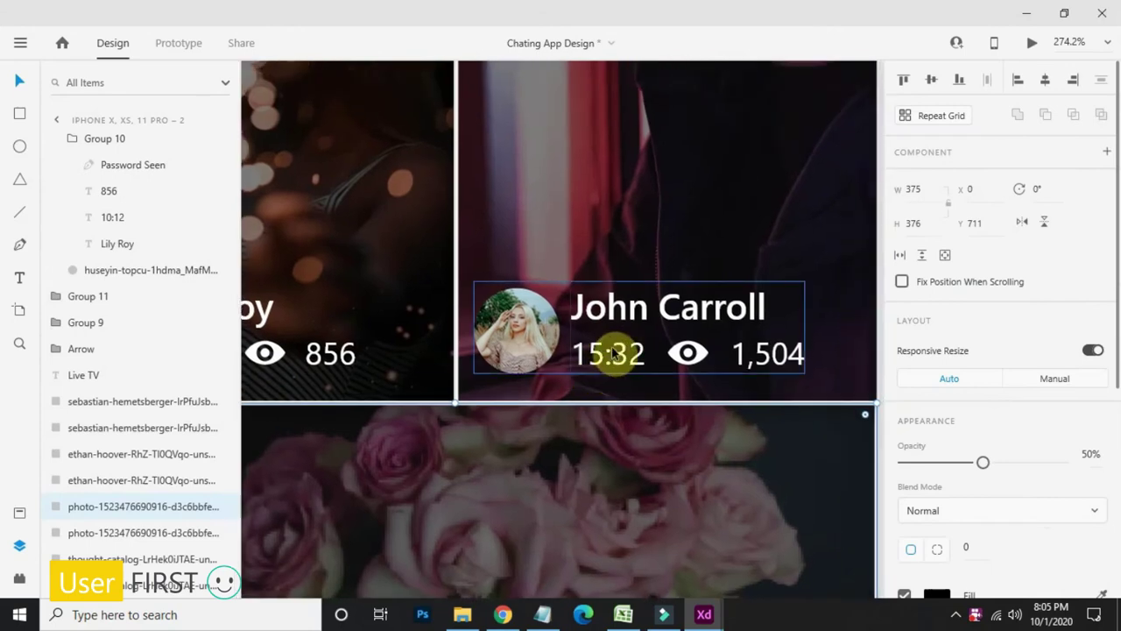
{"action": "double_click", "coordinate": [615, 354]}
{"action": "double_click", "coordinate": [616, 354]}
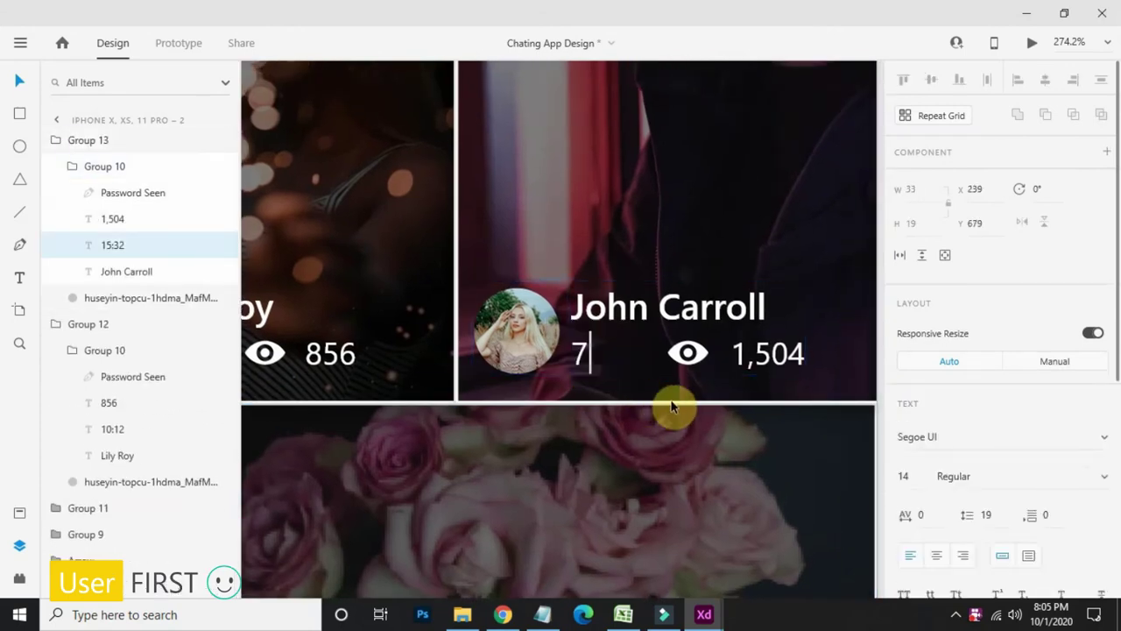
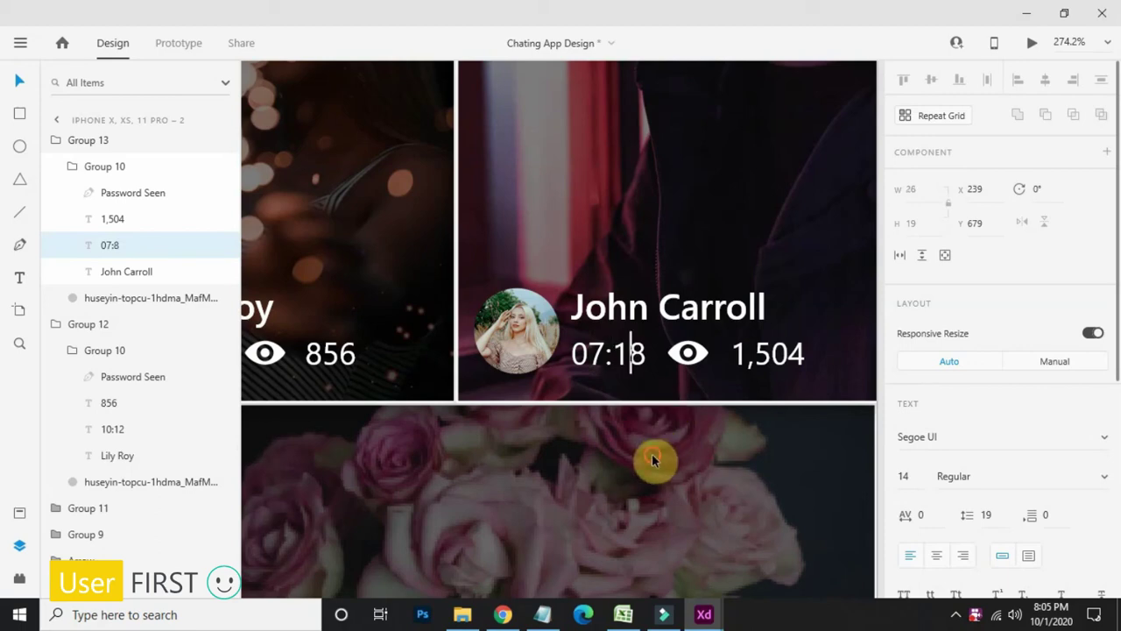
{"action": "double_click", "coordinate": [784, 357]}
{"action": "type", "text": "8"}
{"action": "key", "text": "BackSpace"}
{"action": "type", "text": "500"}
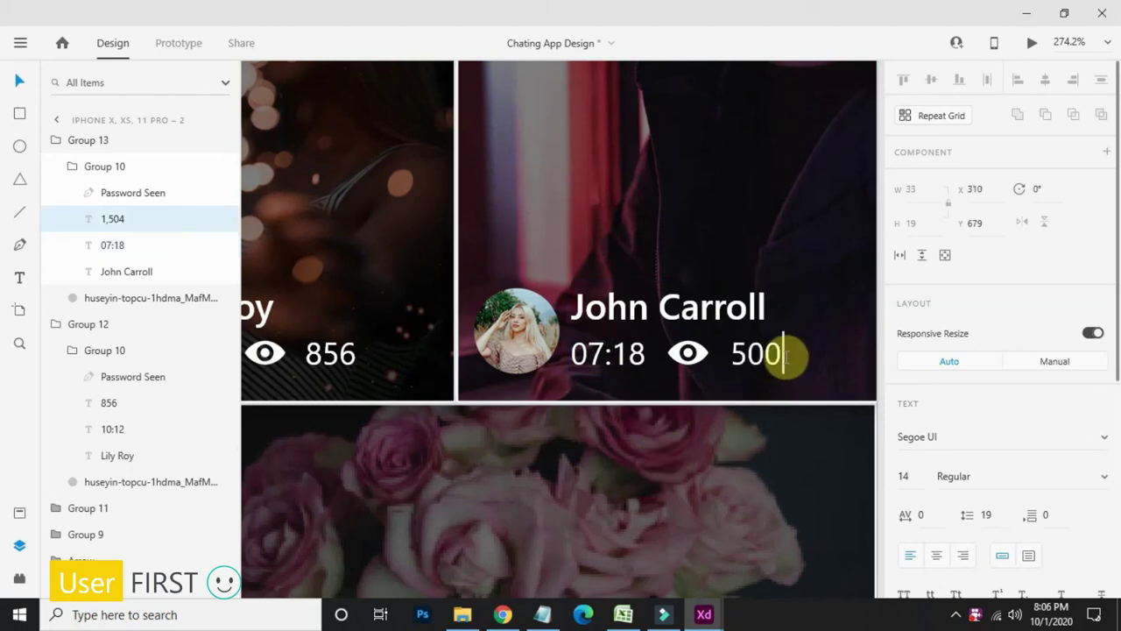
{"action": "key", "text": "BackSpace"}
{"action": "key", "text": "Escape"}
{"action": "key", "text": "z"}
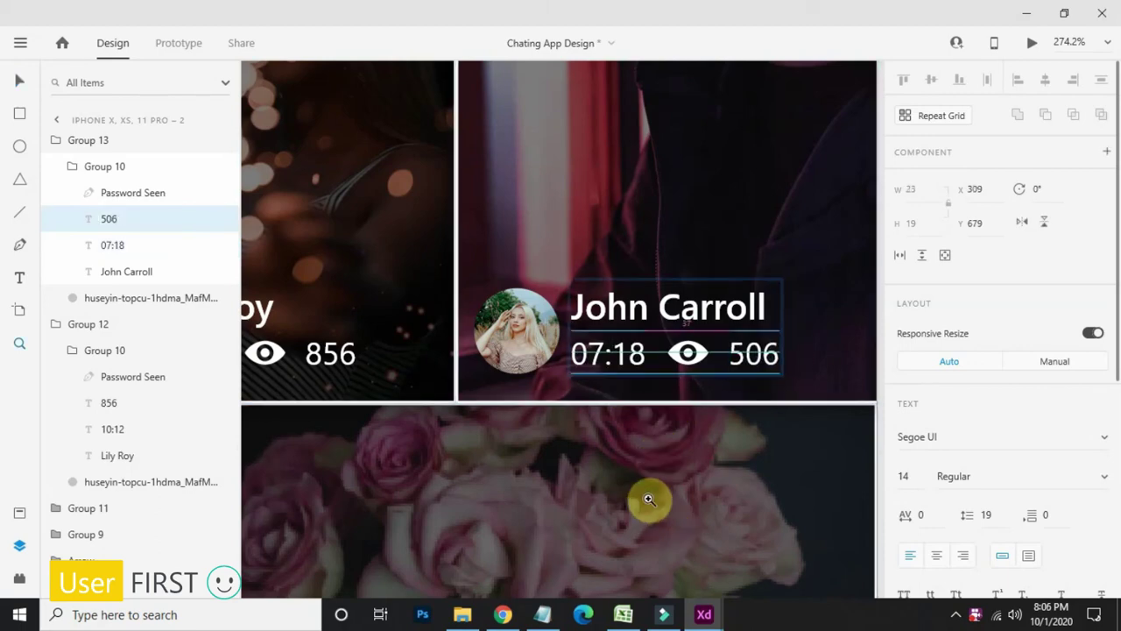
{"action": "key", "text": "Left"}
Step: Review the Live TV screen as a whole, checking the three streamer labels on the photo grid
{"action": "scroll", "coordinate": [648, 438], "scroll_direction": "down", "scroll_amount": 1}
{"action": "scroll", "coordinate": [815, 409], "scroll_direction": "up", "scroll_amount": 1}
{"action": "scroll", "coordinate": [590, 345], "scroll_direction": "down", "scroll_amount": 6}
{"action": "left_click_drag", "start_coordinate": [705, 368], "coordinate": [798, 322]}
{"action": "left_click", "coordinate": [687, 238]}
{"action": "left_click", "coordinate": [687, 238]}
{"action": "key", "text": "v"}
{"action": "left_click_drag", "start_coordinate": [615, 251], "coordinate": [818, 553]}
{"action": "scroll", "coordinate": [596, 446], "scroll_direction": "down", "scroll_amount": 5}
{"action": "left_click", "coordinate": [797, 317]}
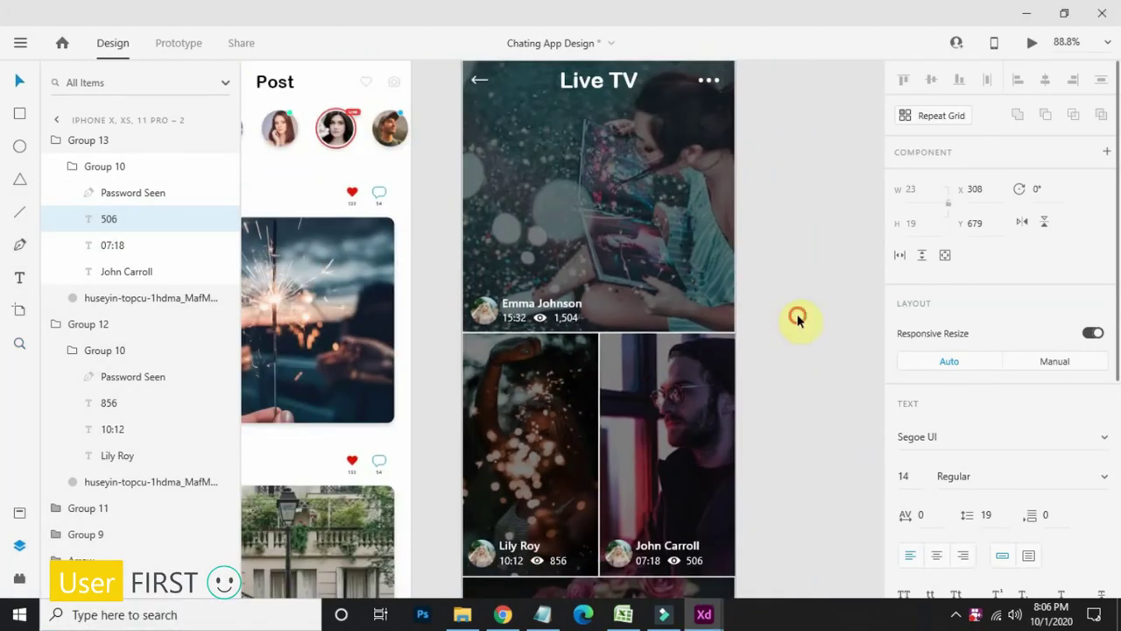
{"action": "left_click", "coordinate": [797, 319]}
Step: Draw a rectangle about 129 by 39 at X 227, Y 326 on the large photo, opposite its streamer label
{"action": "scroll", "coordinate": [631, 331], "scroll_direction": "up", "scroll_amount": 2}
{"action": "scroll", "coordinate": [610, 375], "scroll_direction": "up", "scroll_amount": 4}
{"action": "mouse_move", "coordinate": [643, 365]}
{"action": "left_mouse_down"}
{"action": "mouse_move", "coordinate": [694, 438]}
{"action": "mouse_move", "coordinate": [808, 419]}
{"action": "left_mouse_up"}
{"action": "left_click_drag", "start_coordinate": [751, 377], "coordinate": [691, 366]}
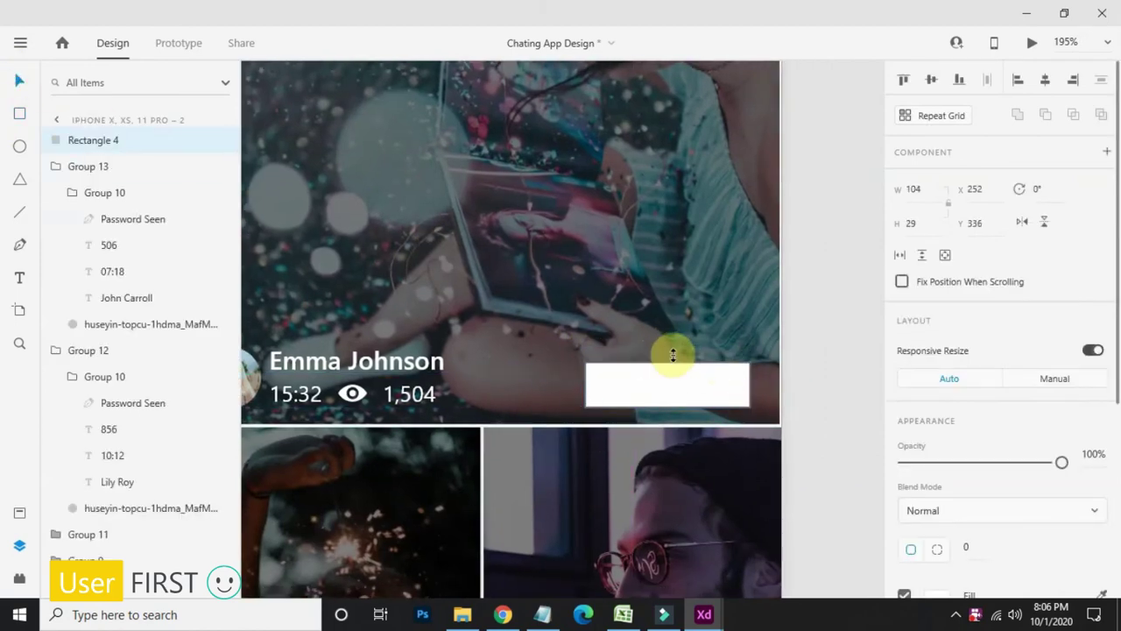
{"action": "left_click_drag", "start_coordinate": [680, 335], "coordinate": [679, 344]}
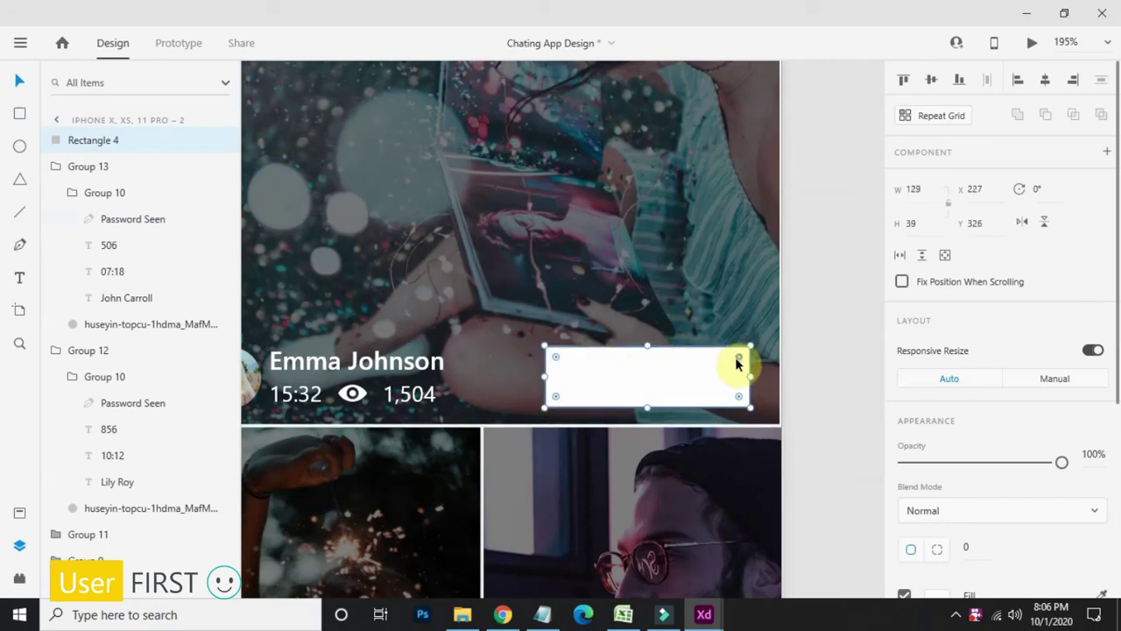
Step: Turn the rectangle into a slightly smaller pill outline with corner radius 20, no fill and a white border of size 1.5
{"action": "left_click_drag", "start_coordinate": [736, 364], "coordinate": [719, 377]}
{"action": "scroll", "coordinate": [1004, 491], "scroll_direction": "down", "scroll_amount": 3}
{"action": "left_click", "coordinate": [904, 291]}
{"action": "left_click", "coordinate": [936, 331]}
{"action": "left_click", "coordinate": [953, 365]}
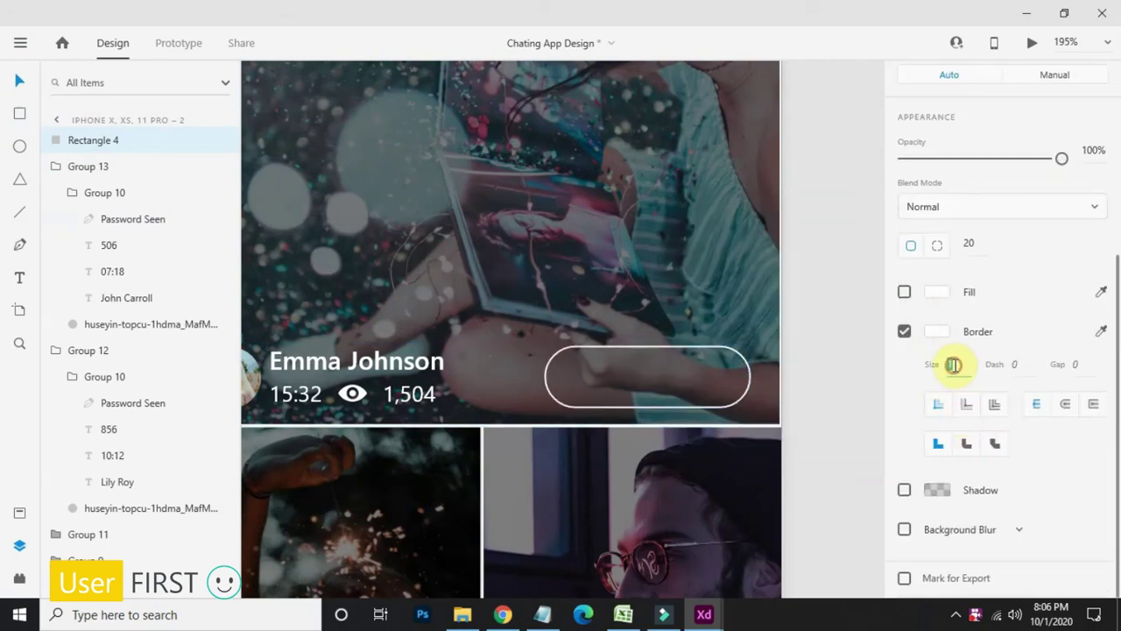
{"action": "type", "text": "2"}
{"action": "key", "text": "Return"}
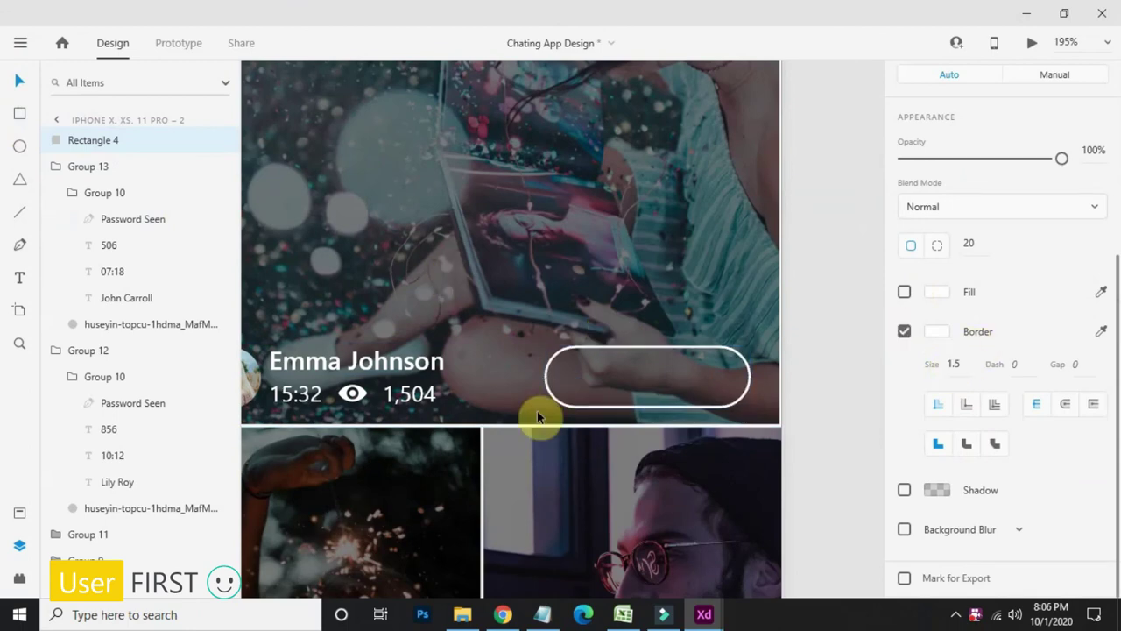
{"action": "scroll", "coordinate": [538, 417], "scroll_direction": "up", "scroll_amount": 4}
{"action": "left_click_drag", "start_coordinate": [537, 275], "coordinate": [532, 293]}
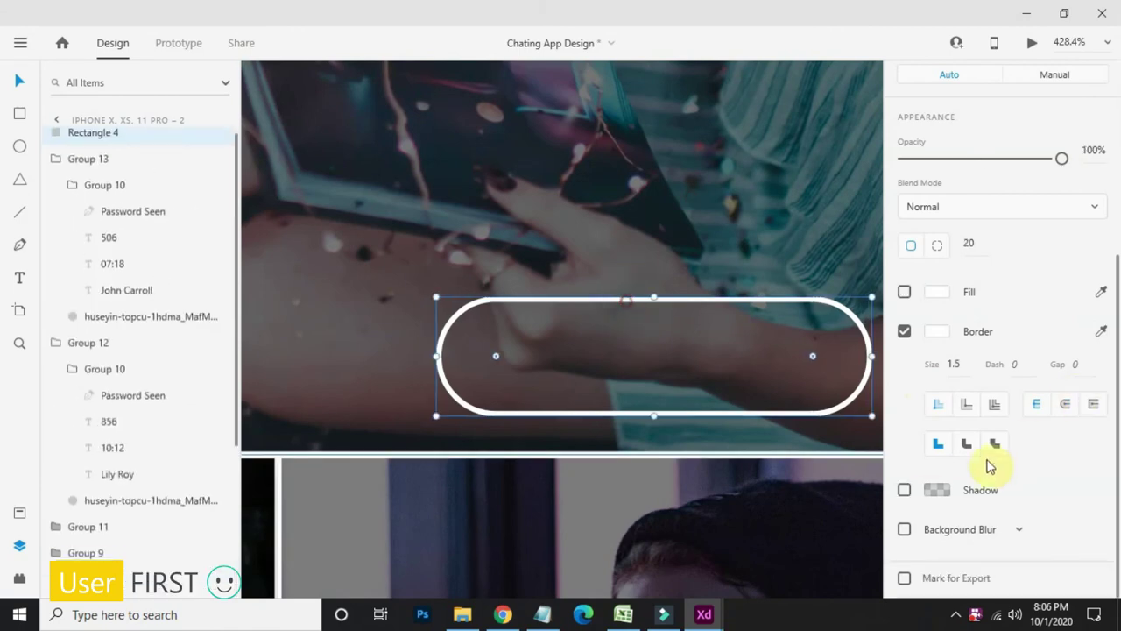
Step: Add the text Watch Live in size 14 inside the pill outline and align their vertical middles
{"action": "type", "text": "Watch Live"}
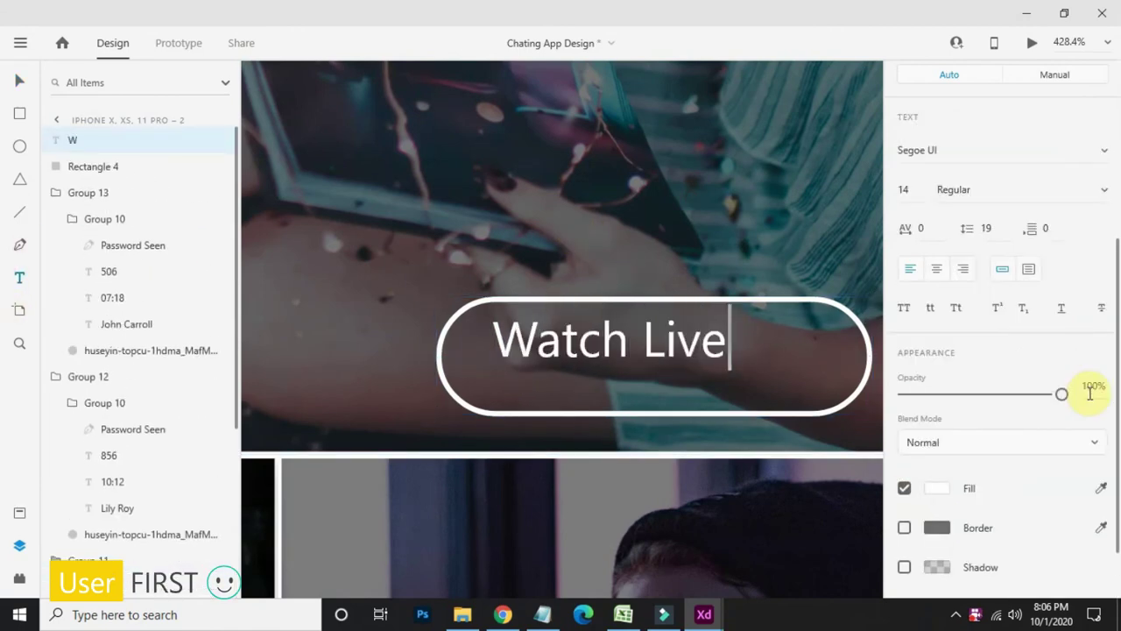
{"action": "left_click", "coordinate": [19, 81]}
{"action": "left_click", "coordinate": [587, 412], "text": "shift"}
{"action": "left_click", "coordinate": [931, 79]}
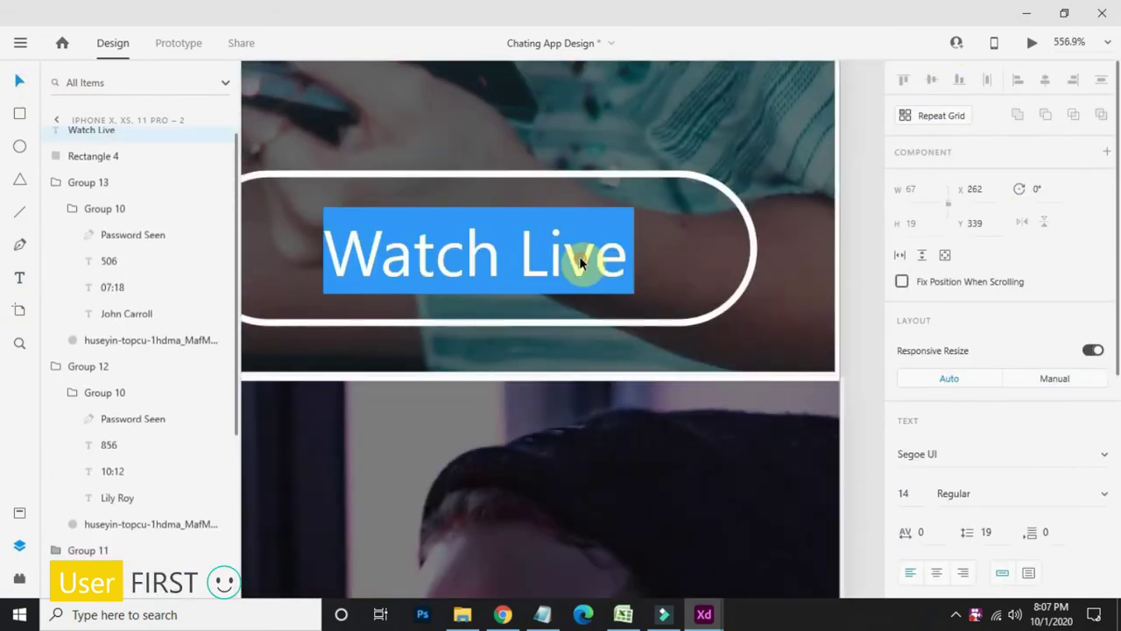
Step: Extend the button text to Watch Live Now and centre it horizontally within the pill outline
{"action": "left_click", "coordinate": [614, 260]}
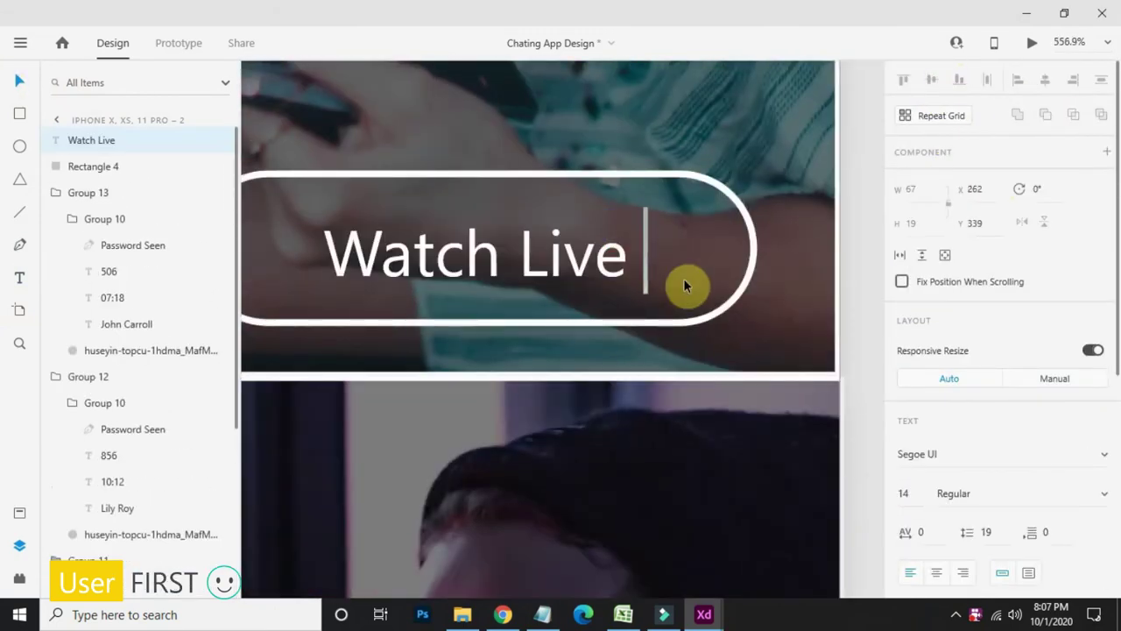
{"action": "type", "text": "Now"}
{"action": "key", "text": "Escape"}
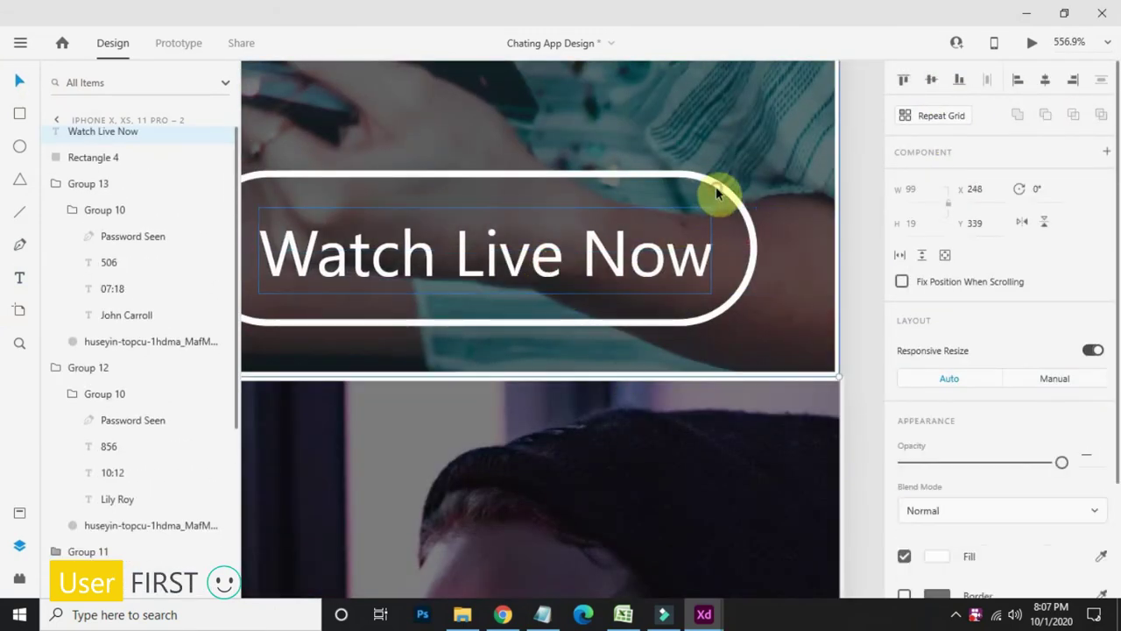
{"action": "left_click", "coordinate": [732, 206], "text": "shift"}
{"action": "left_click", "coordinate": [1046, 81]}
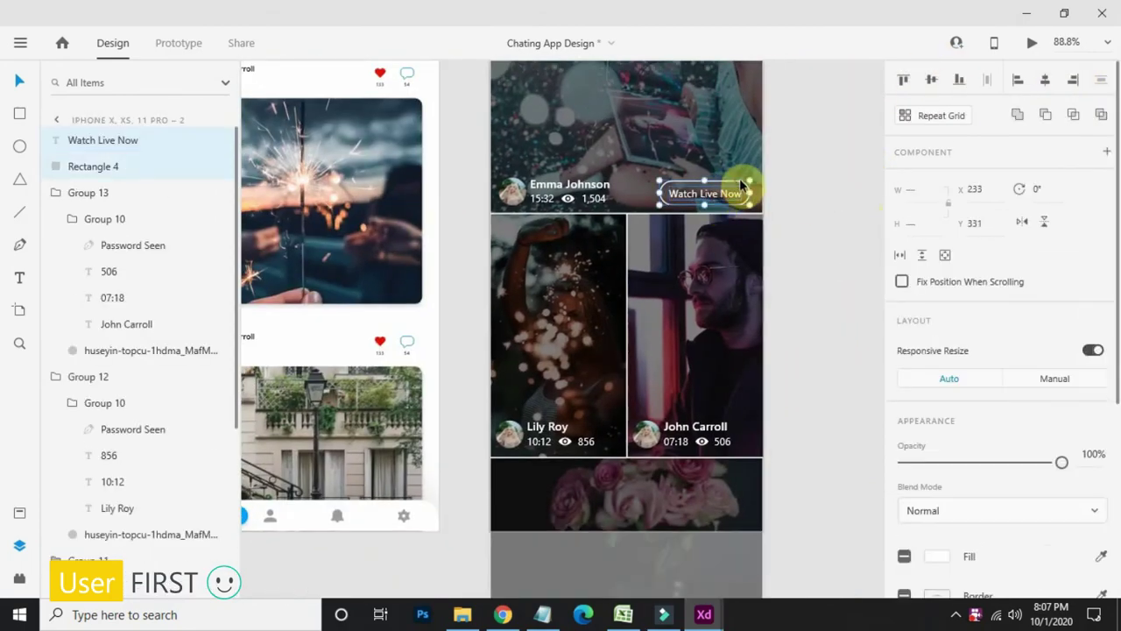
Step: Group the Watch Live Now text with its pill outline, duplicate the group and place the copy near the top of the sparkler portrait photo
{"action": "scroll", "coordinate": [740, 186], "scroll_direction": "up", "scroll_amount": 5}
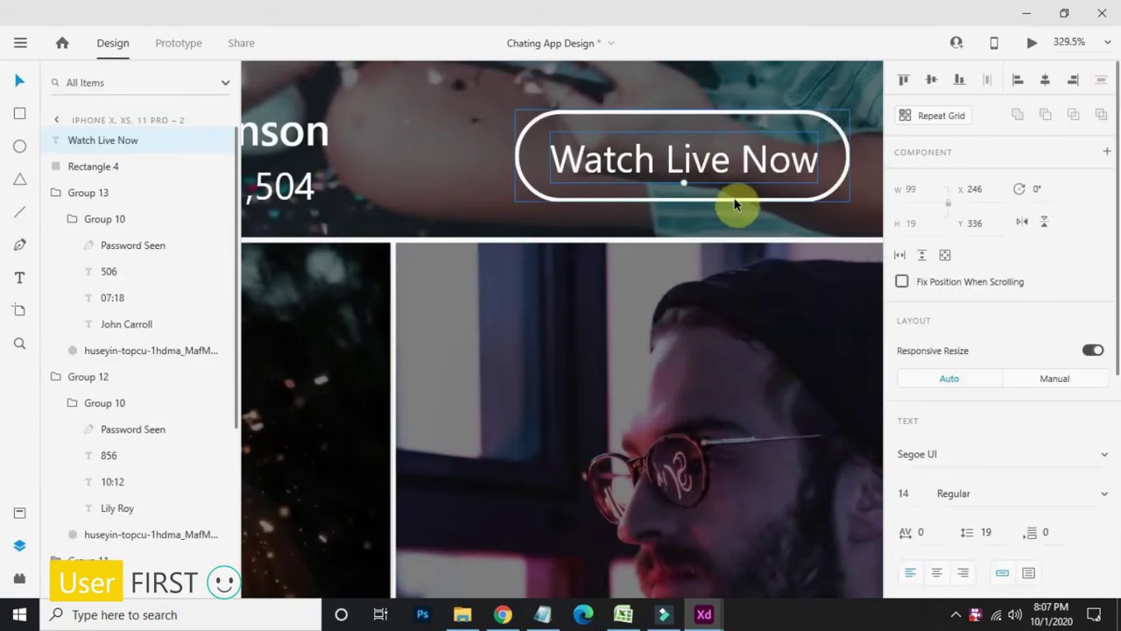
{"action": "right_click", "coordinate": [98, 138]}
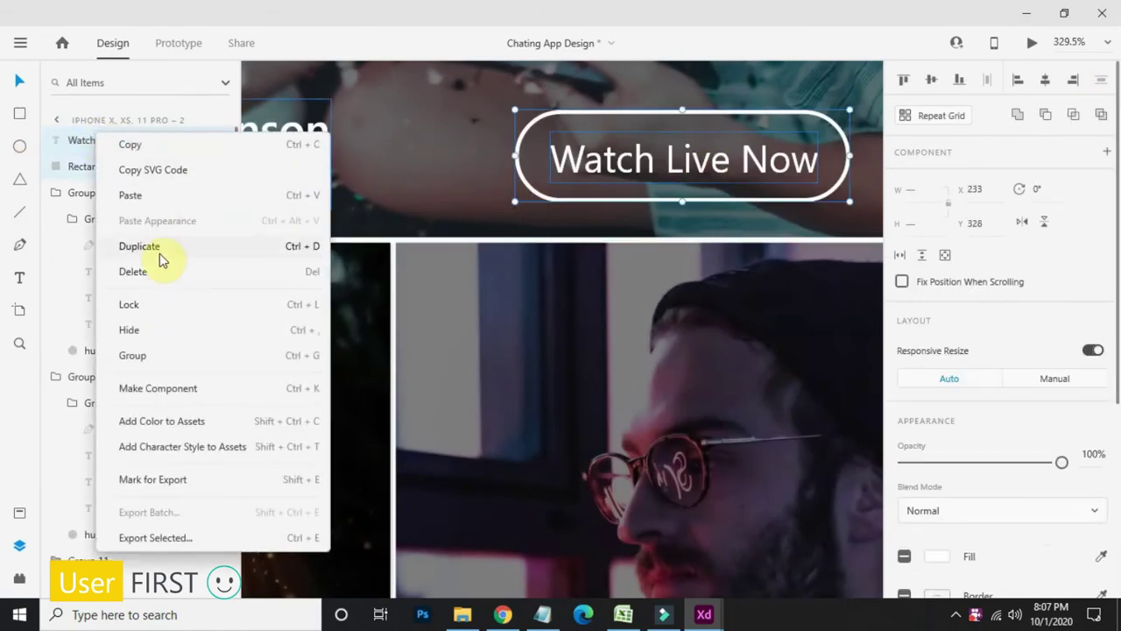
{"action": "left_click", "coordinate": [171, 353]}
{"action": "right_click", "coordinate": [96, 140]}
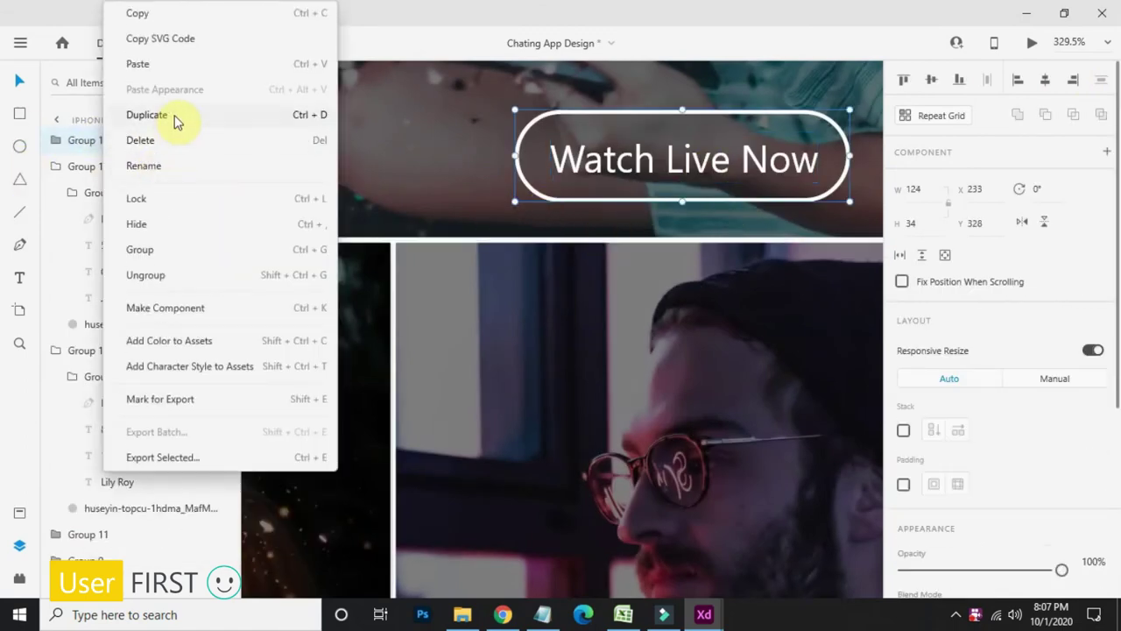
{"action": "left_click", "coordinate": [175, 117]}
{"action": "left_click_drag", "start_coordinate": [2, 491], "coordinate": [405, 318]}
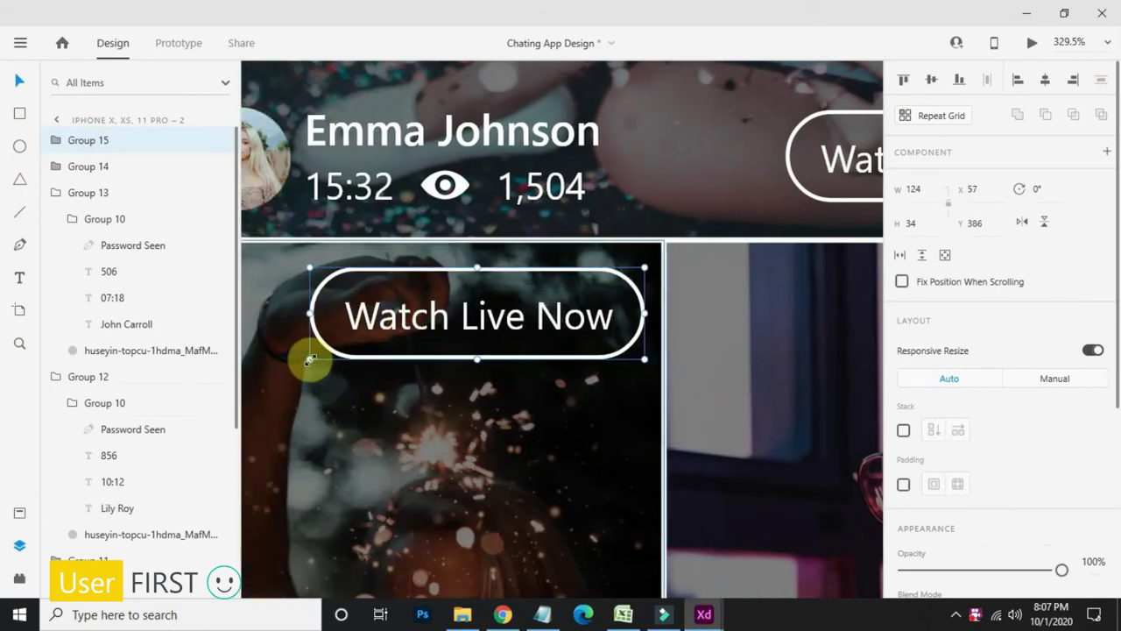
Step: Shrink the copied button to about 67 by 18, set its outline border size to 1 and position it in the photo's upper corner
{"action": "left_click_drag", "start_coordinate": [309, 360], "coordinate": [458, 328]}
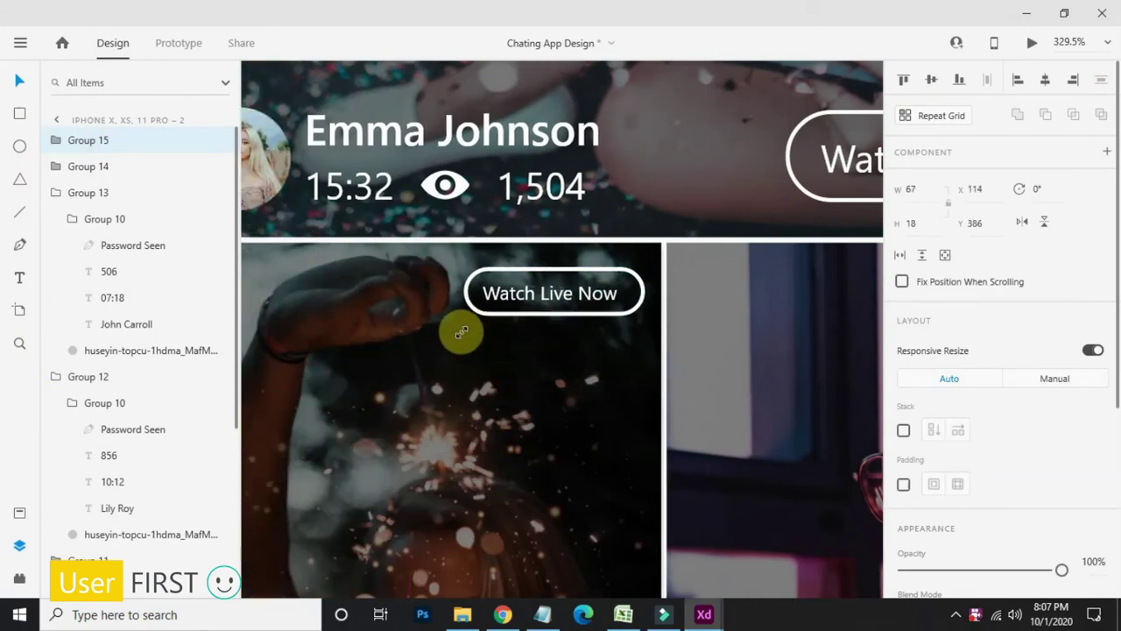
{"action": "double_click", "coordinate": [581, 313]}
{"action": "scroll", "coordinate": [994, 474], "scroll_direction": "down", "scroll_amount": 5}
{"action": "type", "text": "1"}
{"action": "key", "text": "Return"}
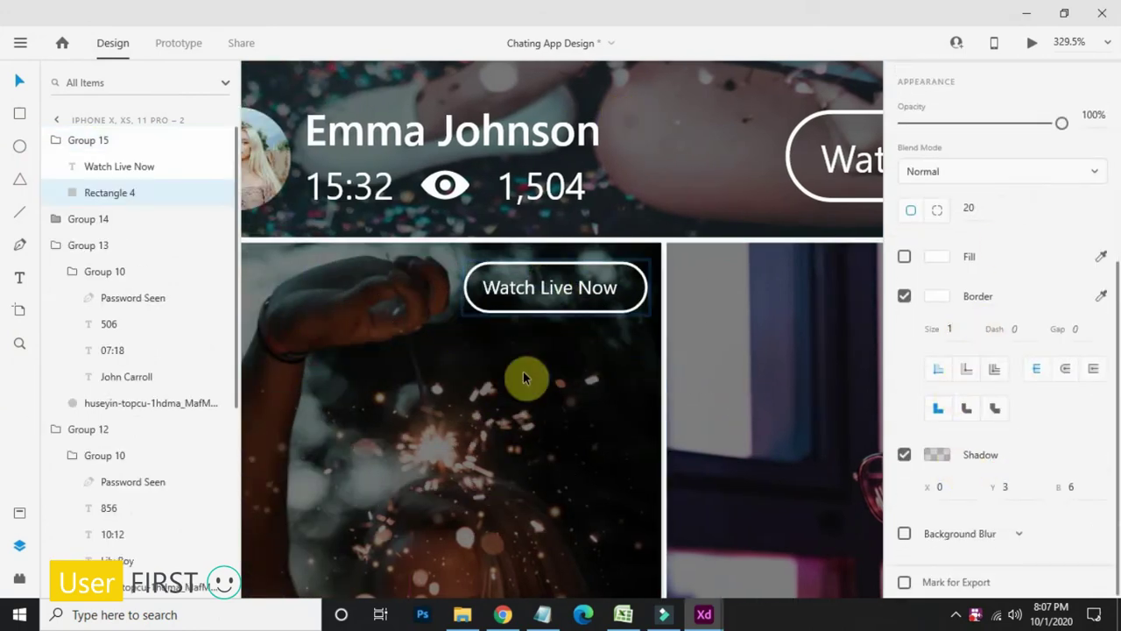
{"action": "left_click", "coordinate": [526, 377]}
{"action": "scroll", "coordinate": [537, 290], "scroll_direction": "down", "scroll_amount": 5}
{"action": "left_click", "coordinate": [784, 285]}
{"action": "left_click_drag", "start_coordinate": [529, 281], "coordinate": [526, 285]}
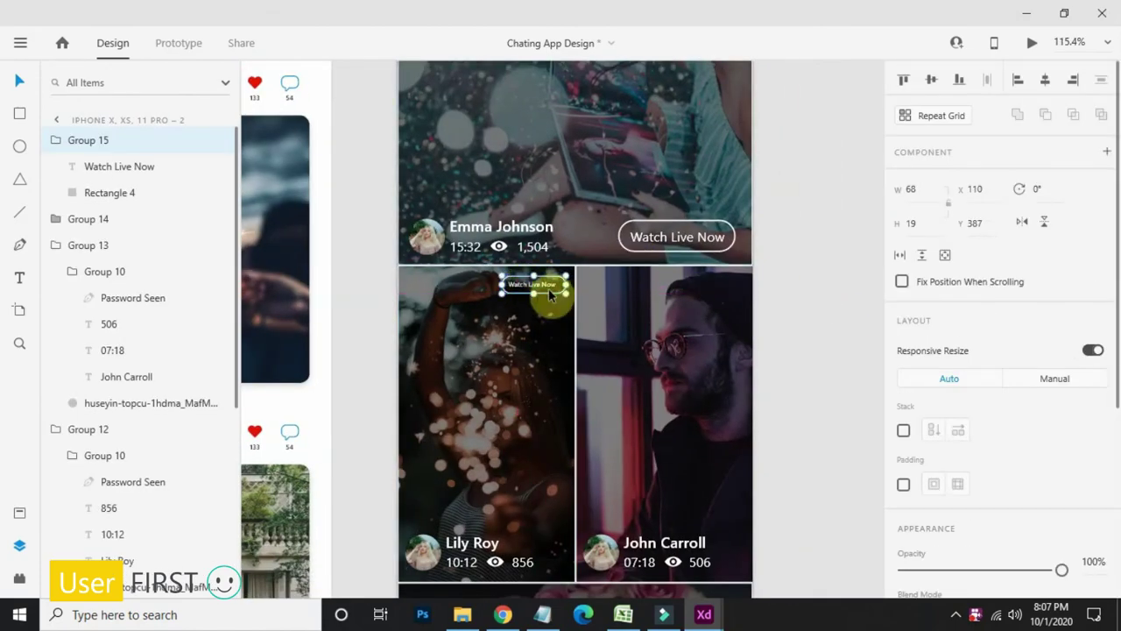
Step: Repeat the small Watch Live Now button onto the neighbouring man's photo with a Repeat Grid and ungroup the grid
{"action": "scroll", "coordinate": [549, 293], "scroll_direction": "up", "scroll_amount": 4}
{"action": "left_click", "coordinate": [953, 115]}
{"action": "left_click_drag", "start_coordinate": [605, 301], "coordinate": [610, 229]}
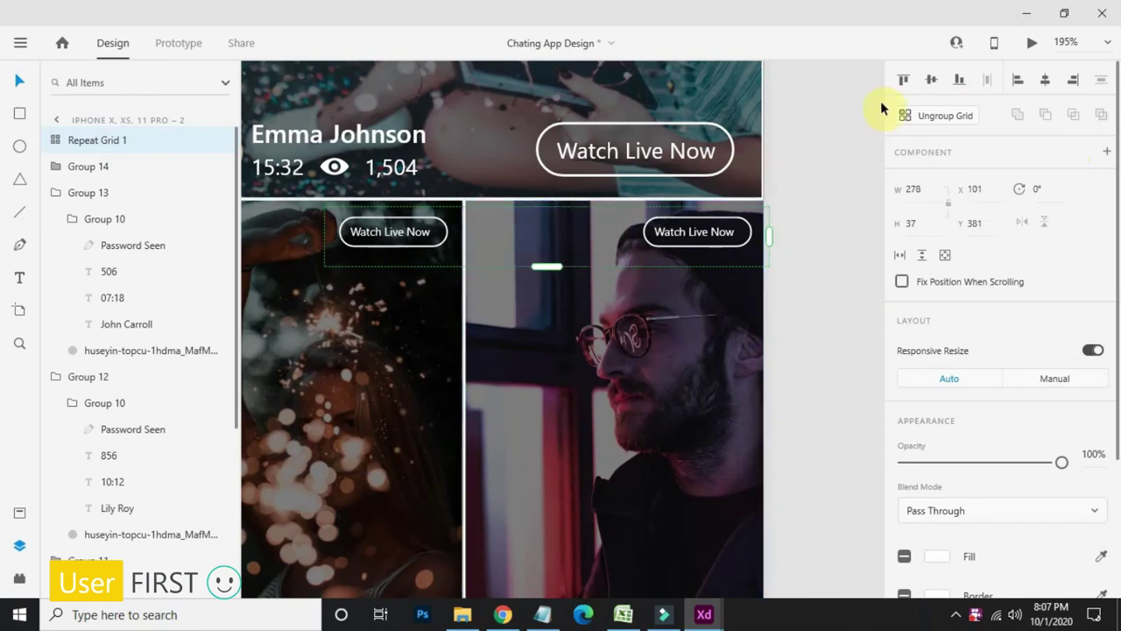
{"action": "left_click", "coordinate": [912, 118]}
{"action": "left_click", "coordinate": [793, 322]}
Step: Rename the Post artboard as Artboard 1 and the Live TV artboard as Artboard 2
{"action": "scroll", "coordinate": [784, 326], "scroll_direction": "down", "scroll_amount": 5}
{"action": "left_click_drag", "start_coordinate": [778, 331], "coordinate": [744, 224]}
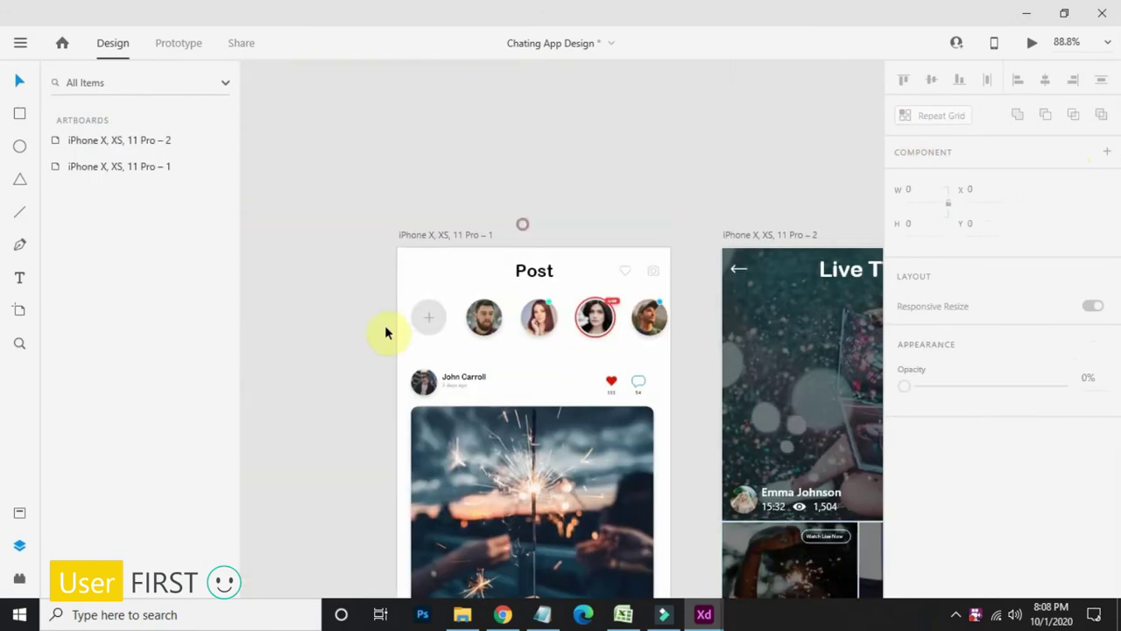
{"action": "double_click", "coordinate": [437, 234]}
{"action": "type", "text": "Artbo"}
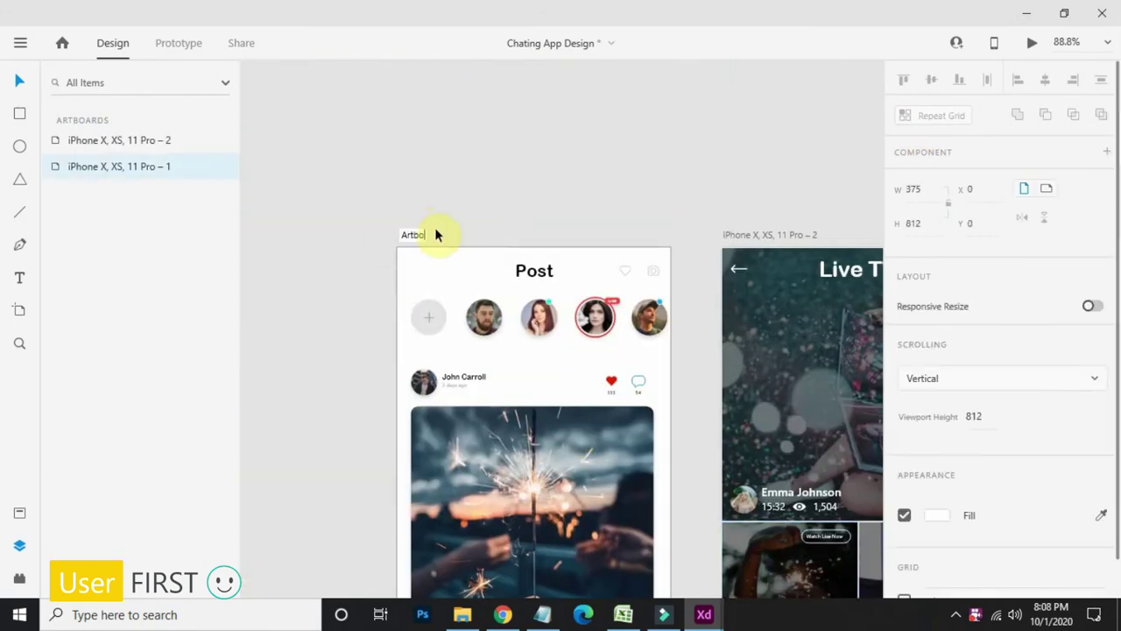
{"action": "type", "text": "ard 1"}
{"action": "left_click", "coordinate": [429, 231]}
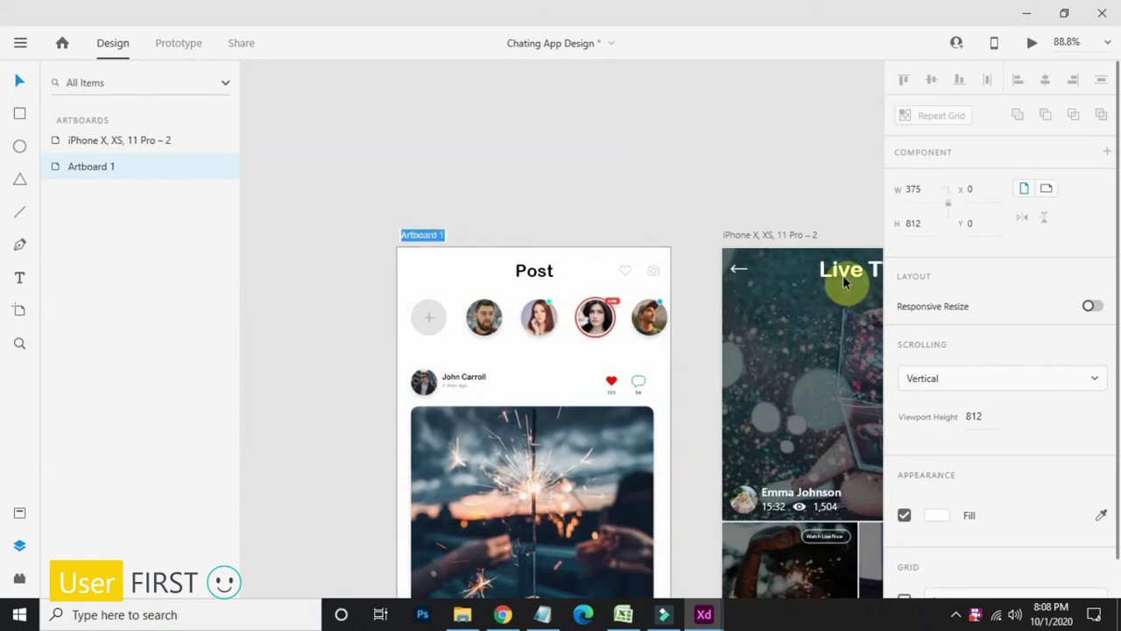
{"action": "double_click", "coordinate": [763, 233]}
{"action": "type", "text": "Artboard"}
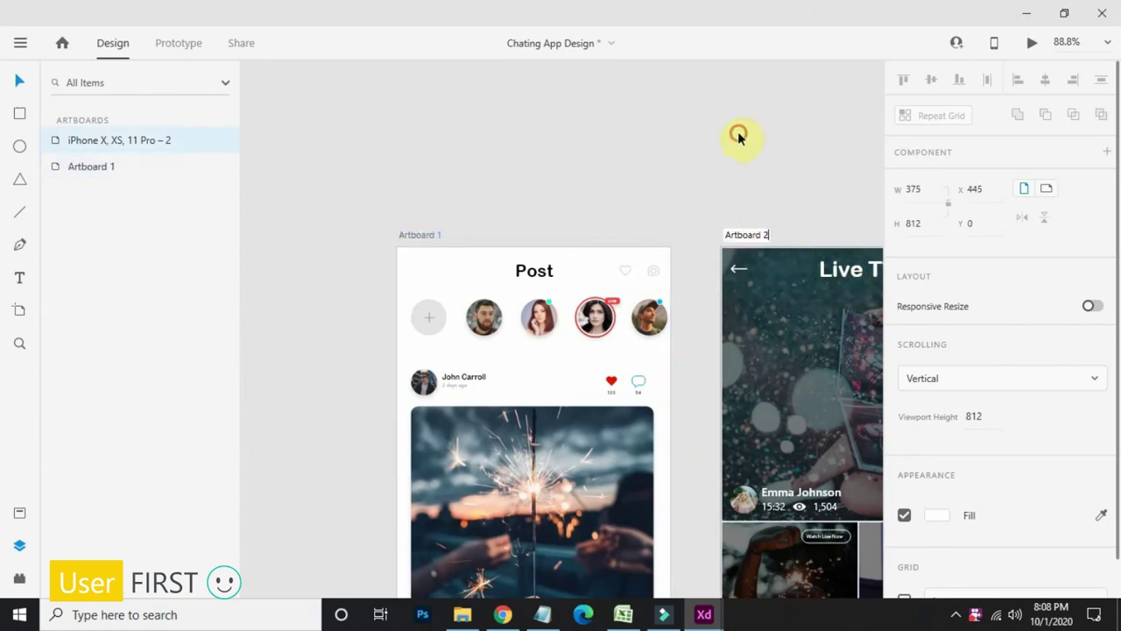
{"action": "left_click", "coordinate": [738, 133]}
Step: Set the author name text above both photos on the Post screen to size 12
{"action": "scroll", "coordinate": [723, 151], "scroll_direction": "down", "scroll_amount": 5}
{"action": "scroll", "coordinate": [574, 199], "scroll_direction": "up", "scroll_amount": 8}
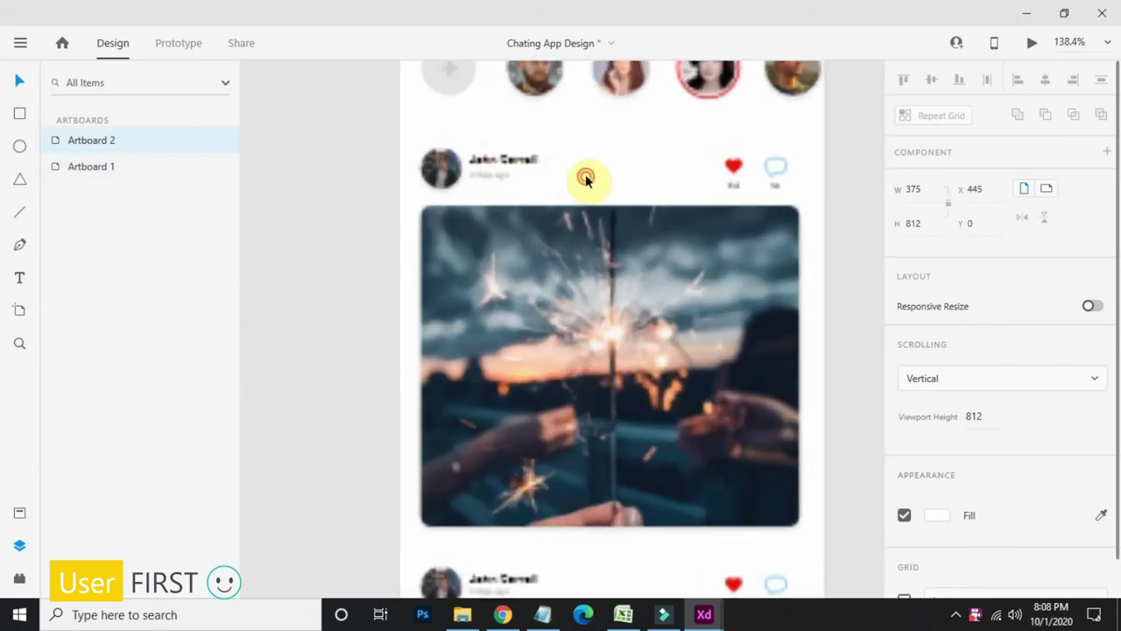
{"action": "left_click", "coordinate": [585, 180]}
{"action": "scroll", "coordinate": [556, 187], "scroll_direction": "down", "scroll_amount": 1}
{"action": "scroll", "coordinate": [554, 187], "scroll_direction": "up", "scroll_amount": 2}
{"action": "left_click", "coordinate": [590, 197]}
{"action": "left_click_drag", "start_coordinate": [590, 198], "coordinate": [576, 132]}
{"action": "double_click", "coordinate": [522, 87]}
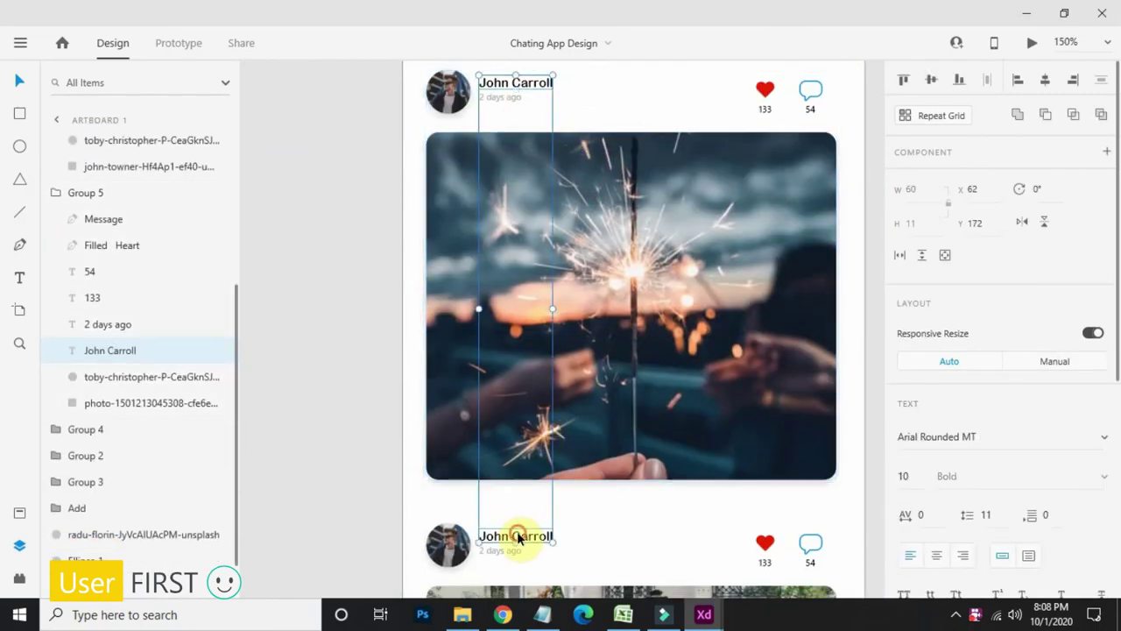
{"action": "type", "text": "12"}
{"action": "key", "text": "Return"}
{"action": "left_click", "coordinate": [650, 102]}
Step: Change the second post's like count to 50, nudge it down and centre it horizontally under the heart icon
{"action": "left_click_drag", "start_coordinate": [767, 408], "coordinate": [696, 240]}
{"action": "scroll", "coordinate": [686, 457], "scroll_direction": "up", "scroll_amount": 3}
{"action": "double_click", "coordinate": [707, 328]}
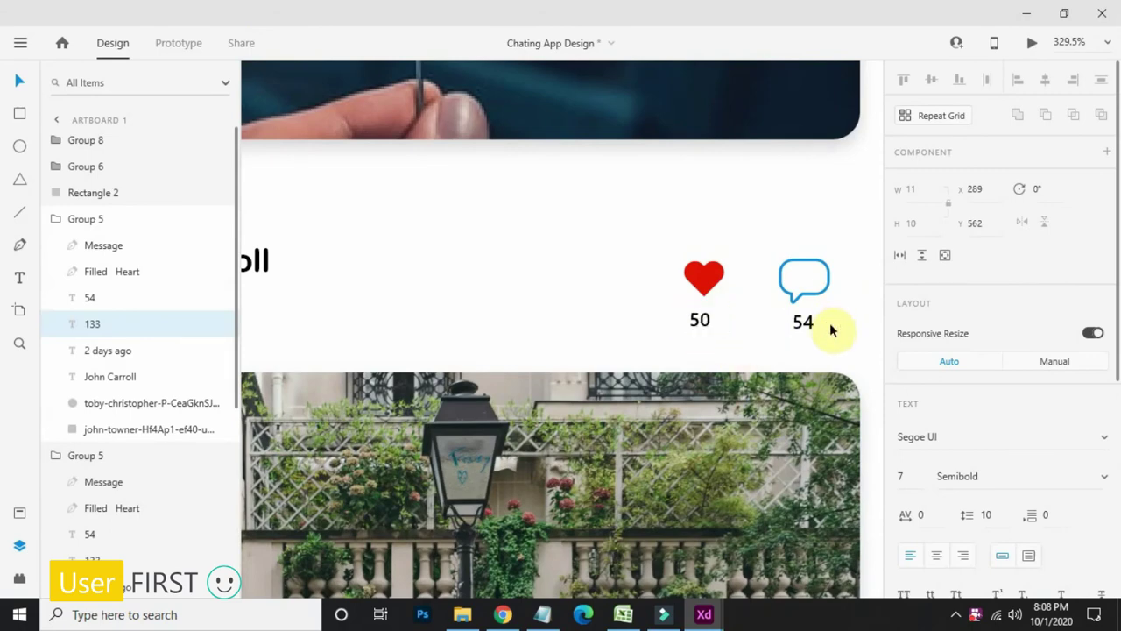
{"action": "key", "text": "Down"}
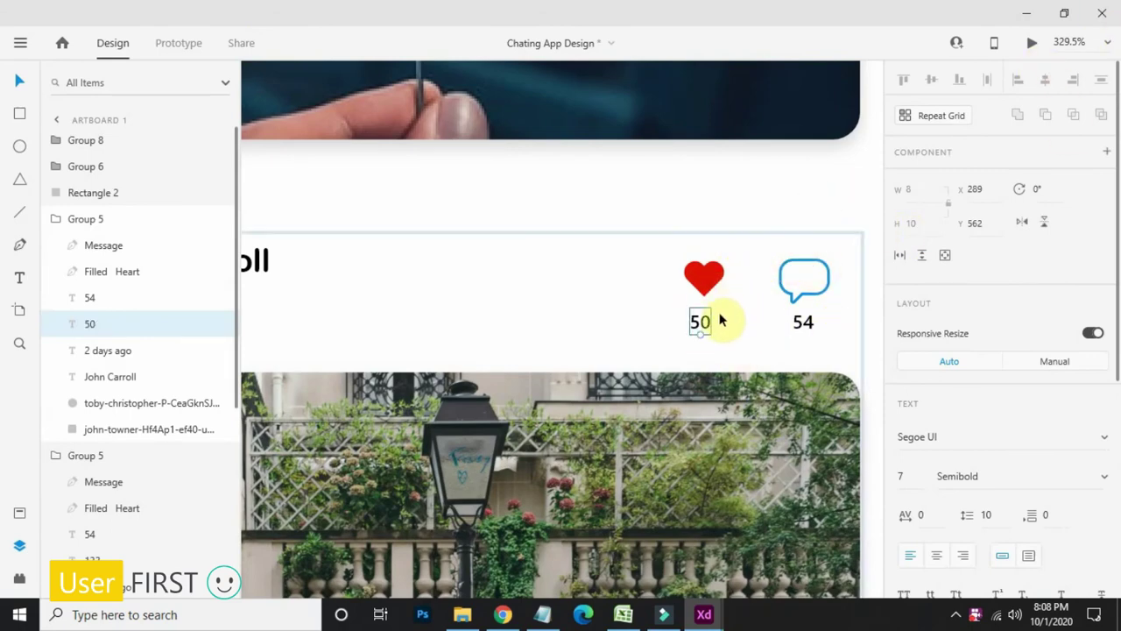
{"action": "left_click", "coordinate": [708, 285], "text": "shift"}
{"action": "left_click", "coordinate": [1044, 80]}
{"action": "left_click", "coordinate": [843, 278]}
{"action": "left_click", "coordinate": [707, 274]}
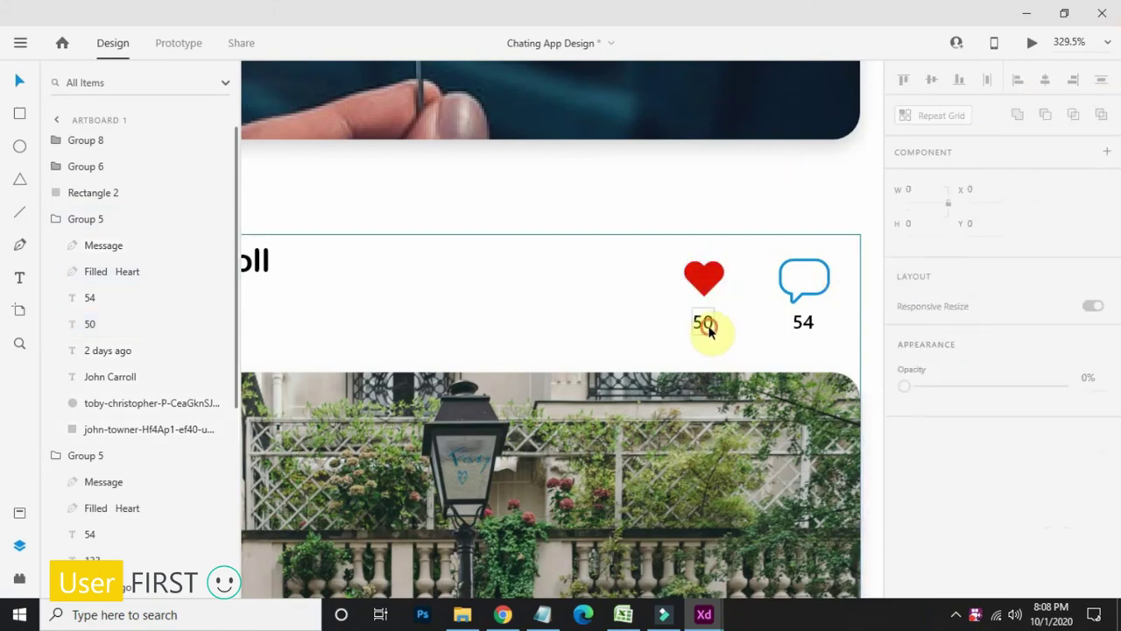
{"action": "double_click", "coordinate": [706, 287]}
{"action": "left_click", "coordinate": [706, 321], "text": "shift"}
Step: Change the second post's comment count to 20
{"action": "left_click", "coordinate": [801, 321]}
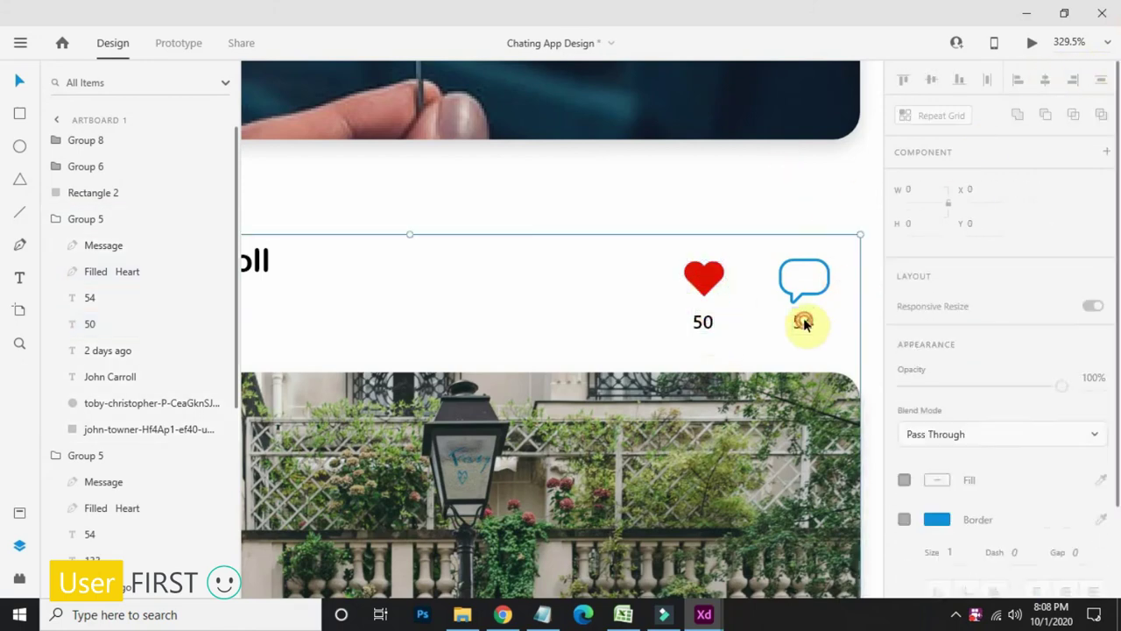
{"action": "double_click", "coordinate": [804, 321]}
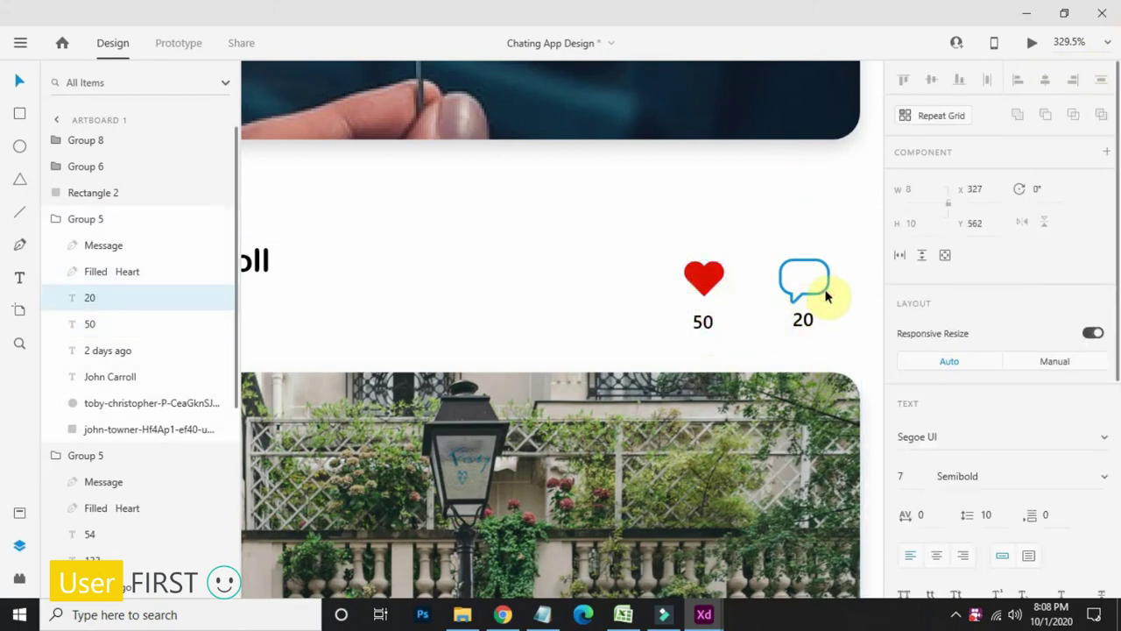
{"action": "left_click", "coordinate": [816, 291], "text": "shift"}
{"action": "key", "text": "ctrl+a"}
{"action": "left_click", "coordinate": [804, 319], "text": "shift"}
{"action": "left_click", "coordinate": [822, 193]}
Step: Centre the second post's comment count horizontally under the speech bubble icon
{"action": "scroll", "coordinate": [821, 194], "scroll_direction": "down", "scroll_amount": 5}
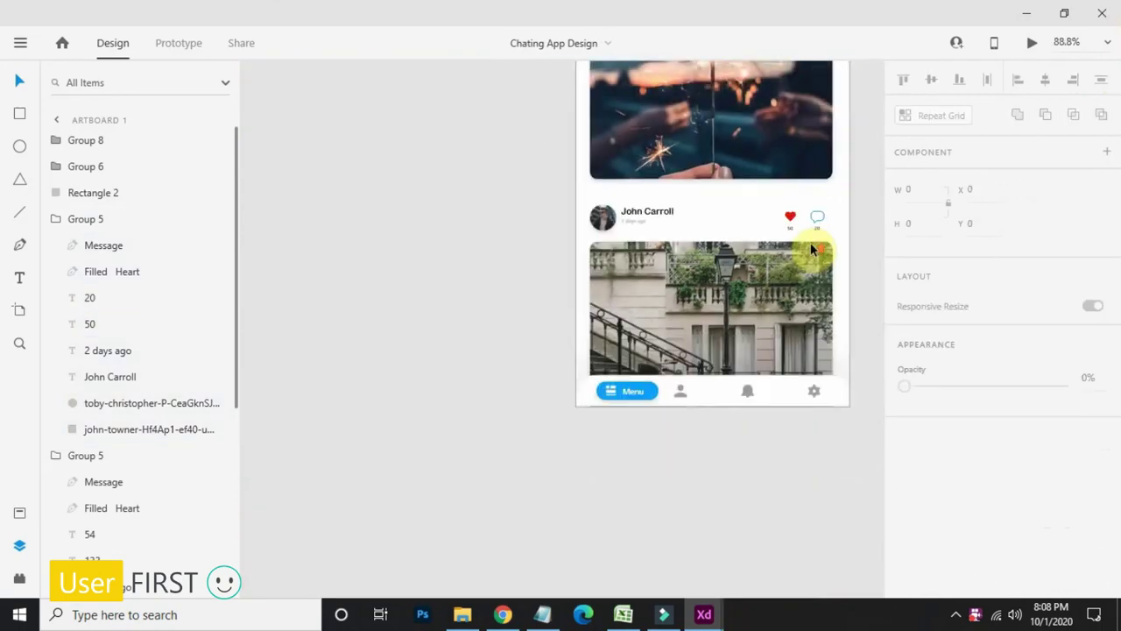
{"action": "scroll", "coordinate": [812, 250], "scroll_direction": "up", "scroll_amount": 5}
{"action": "left_click", "coordinate": [833, 181]}
{"action": "left_click", "coordinate": [843, 160], "text": "shift"}
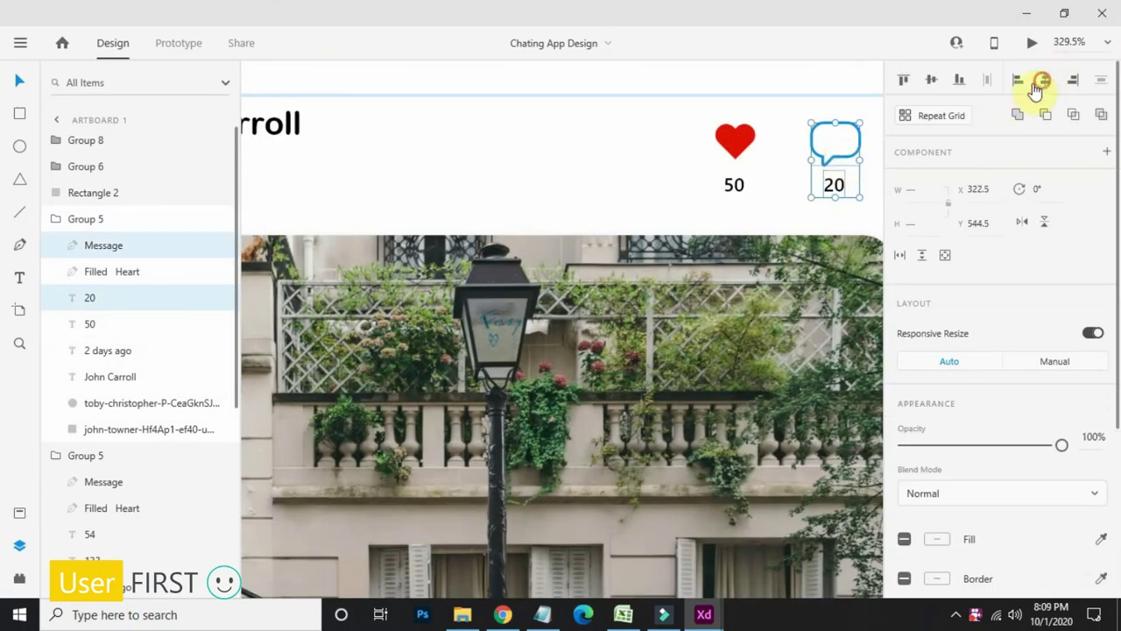
{"action": "left_click", "coordinate": [1038, 84]}
Step: Look over the lower parts of both artboards to check the finished layouts
{"action": "scroll", "coordinate": [689, 265], "scroll_direction": "down", "scroll_amount": 5}
{"action": "left_click", "coordinate": [709, 492]}
{"action": "left_click_drag", "start_coordinate": [491, 432], "coordinate": [332, 443]}
{"action": "left_click_drag", "start_coordinate": [636, 500], "coordinate": [598, 575]}
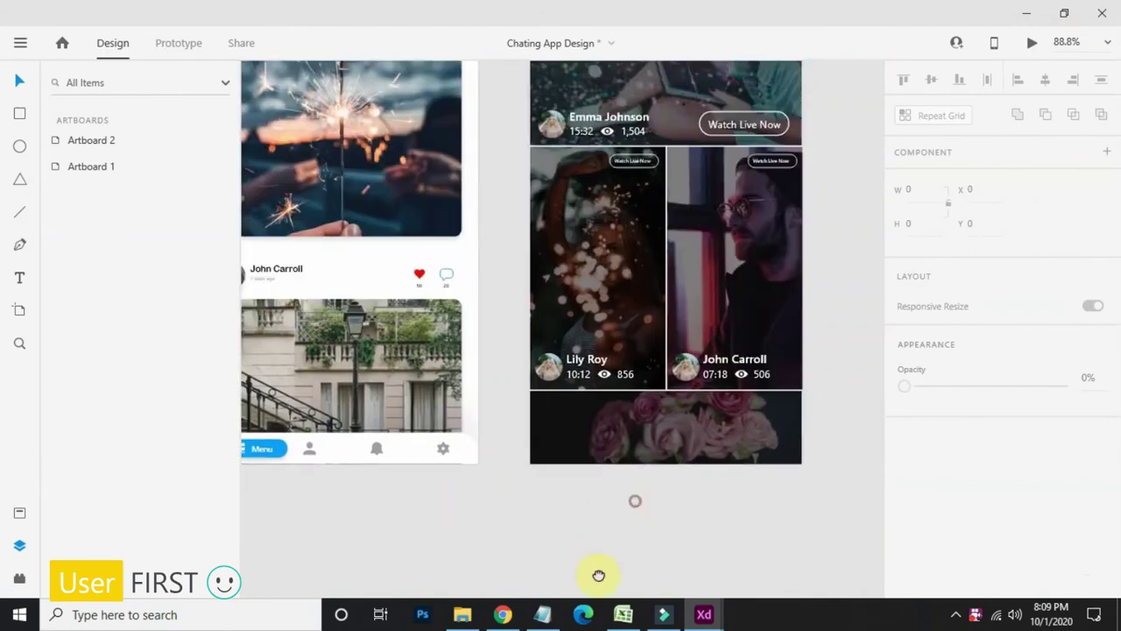
{"action": "scroll", "coordinate": [611, 585], "scroll_direction": "down", "scroll_amount": 2}
{"action": "left_click_drag", "start_coordinate": [626, 541], "coordinate": [667, 422]}
{"action": "scroll", "coordinate": [517, 416], "scroll_direction": "up", "scroll_amount": 2}
{"action": "left_click_drag", "start_coordinate": [510, 405], "coordinate": [412, 360]}
{"action": "left_click", "coordinate": [397, 332]}
{"action": "left_click", "coordinate": [667, 468]}
{"action": "scroll", "coordinate": [692, 495], "scroll_direction": "down", "scroll_amount": 4}
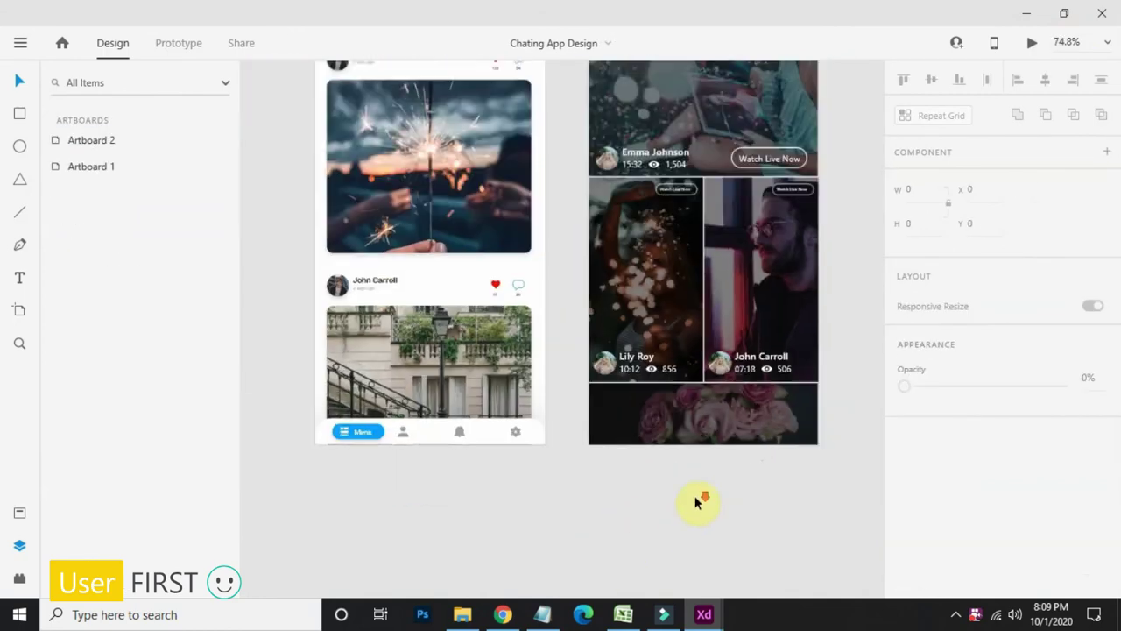
Step: Preview the design starting from Artboard 1 and close the preview
{"action": "left_click", "coordinate": [444, 139]}
{"action": "left_click", "coordinate": [1031, 42]}
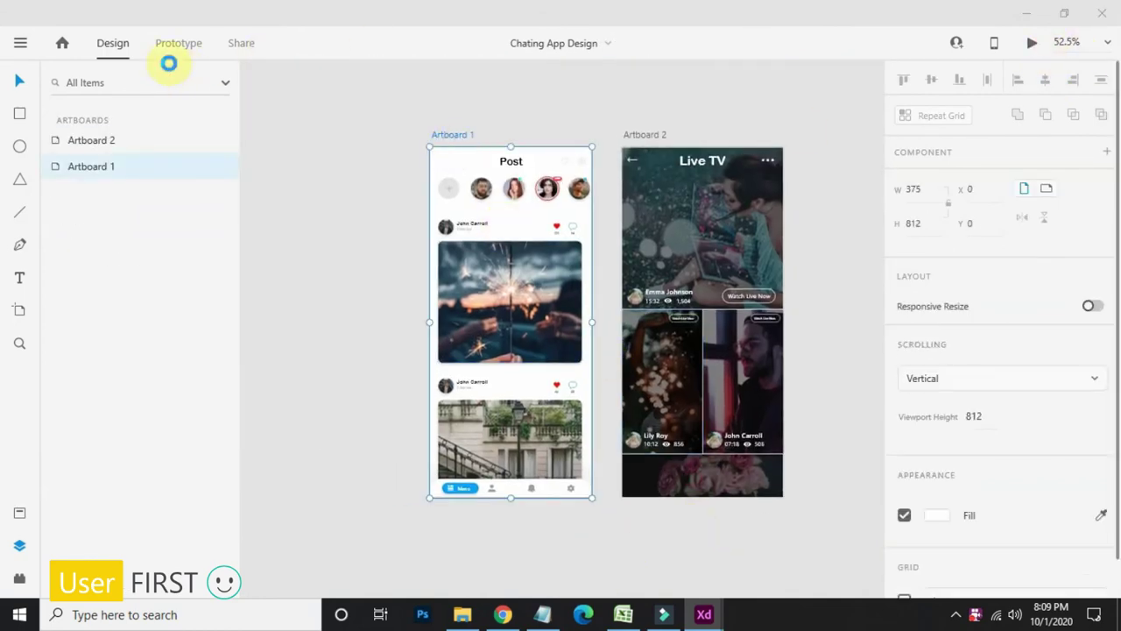
{"action": "left_click_drag", "start_coordinate": [275, 50], "coordinate": [576, 27]}
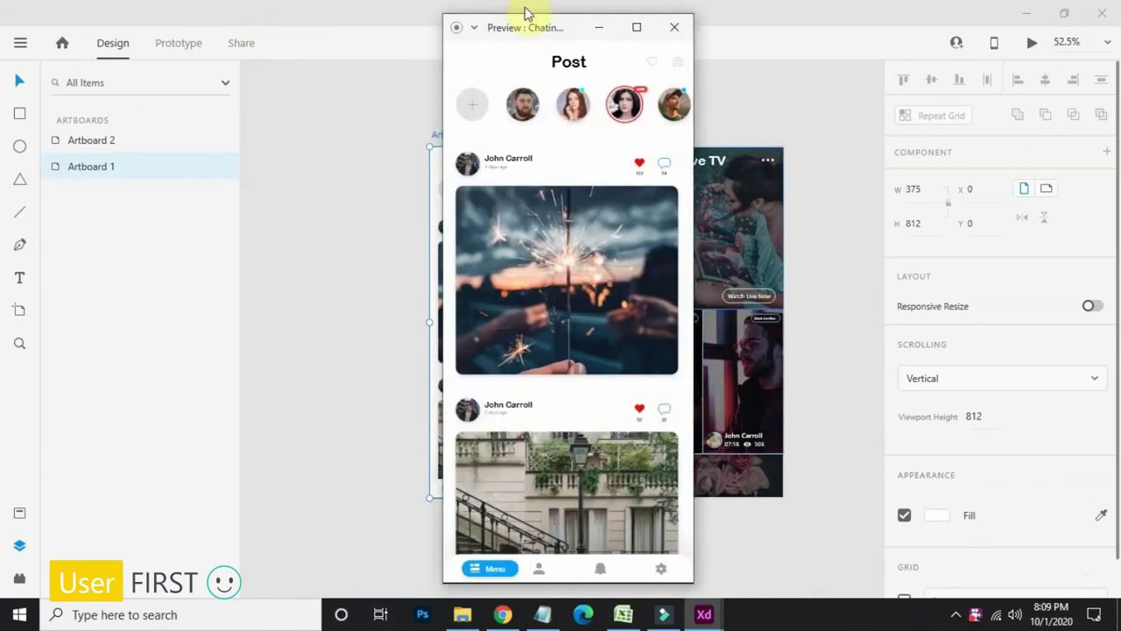
{"action": "left_click", "coordinate": [677, 35]}
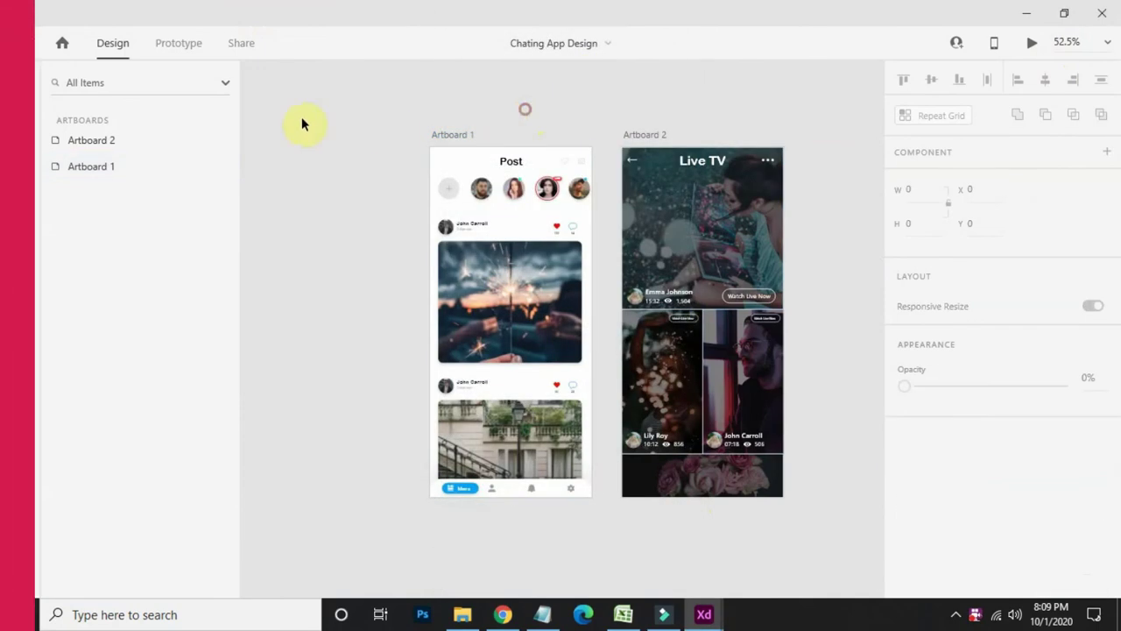